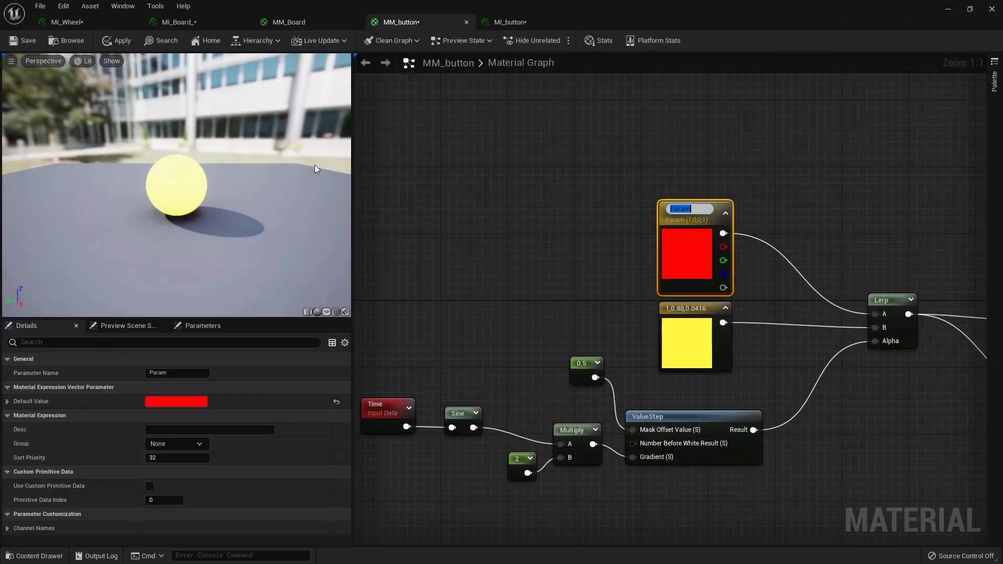
{"action": "left_click", "coordinate": [32, 556]}
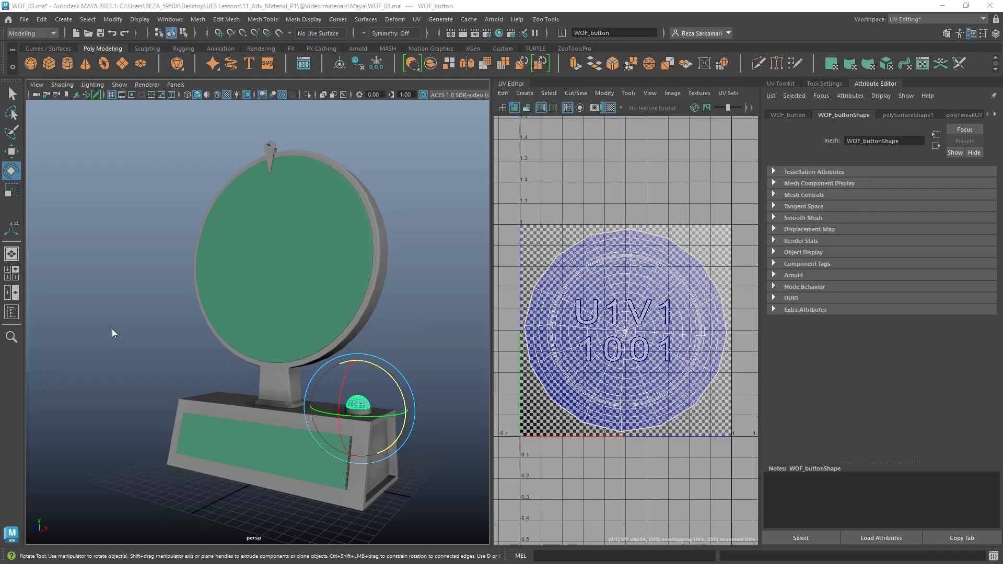
- In Maya, inspect the UV layouts of the wheel disk, the LED display and the button one after another
{"action": "left_click", "coordinate": [114, 332]}
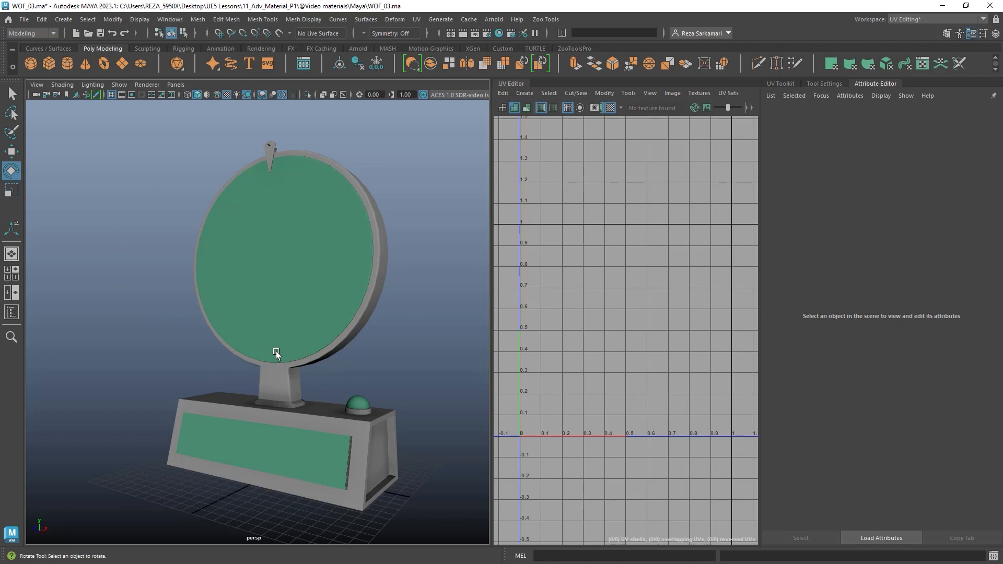
{"action": "left_click", "coordinate": [271, 327]}
{"action": "left_click", "coordinate": [261, 458]}
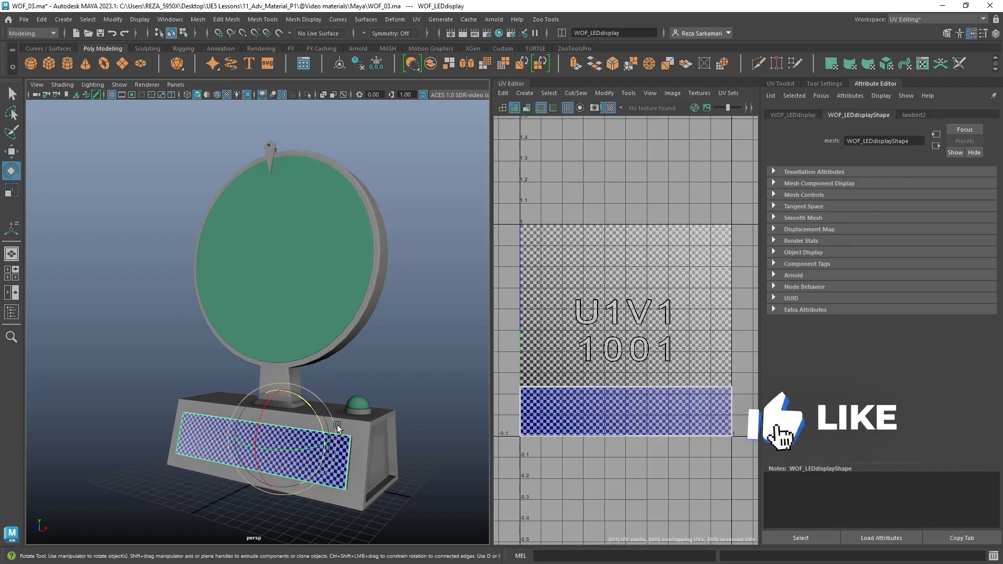
{"action": "left_click", "coordinate": [354, 402]}
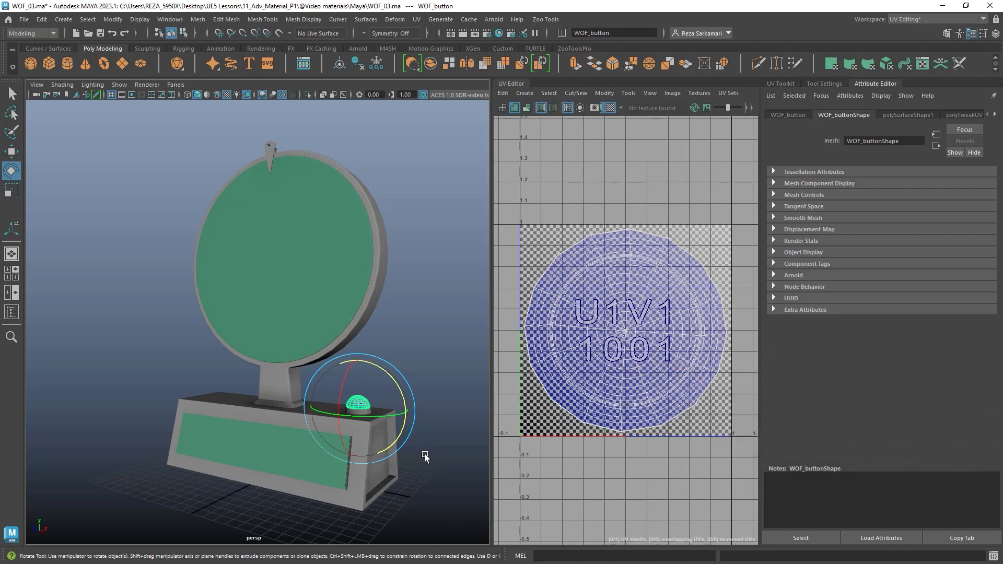
- Test-rotate the wheel disk, undo the rotation, and view the wheel-of-furture.png texture image
{"action": "left_click", "coordinate": [297, 291]}
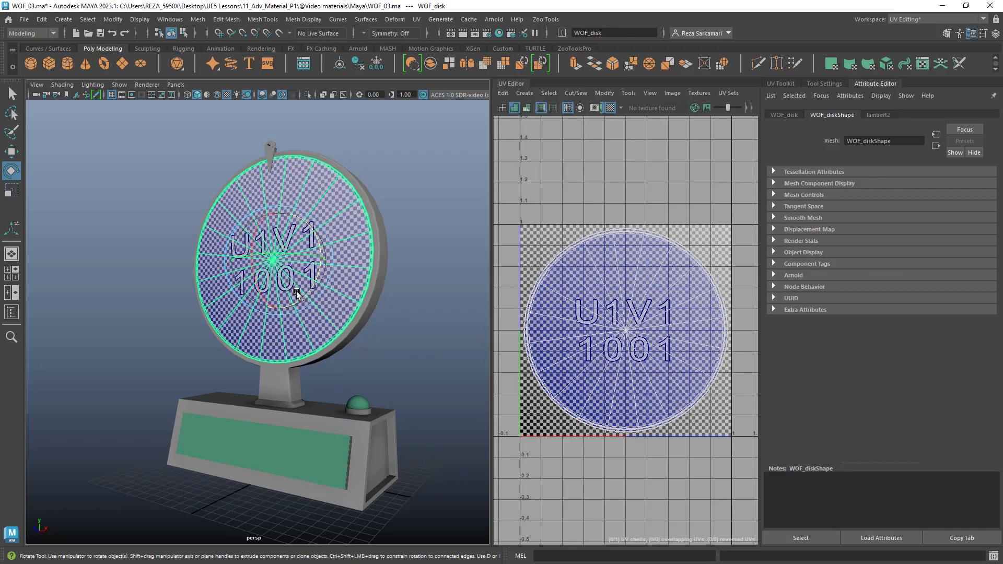
{"action": "left_click_drag", "start_coordinate": [311, 280], "coordinate": [20, 407]}
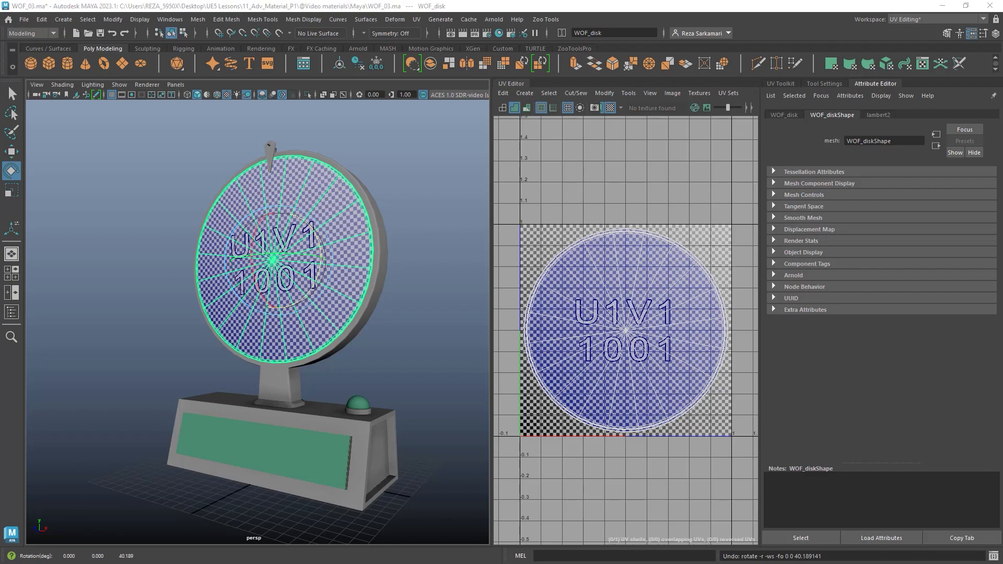
{"action": "key", "text": "alt+Tab"}
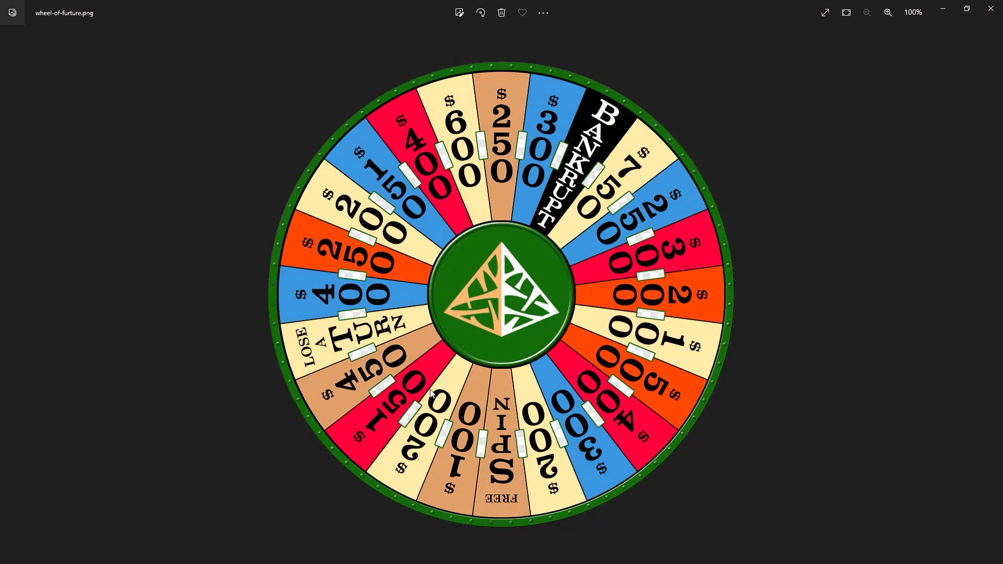
{"action": "left_click", "coordinate": [991, 9]}
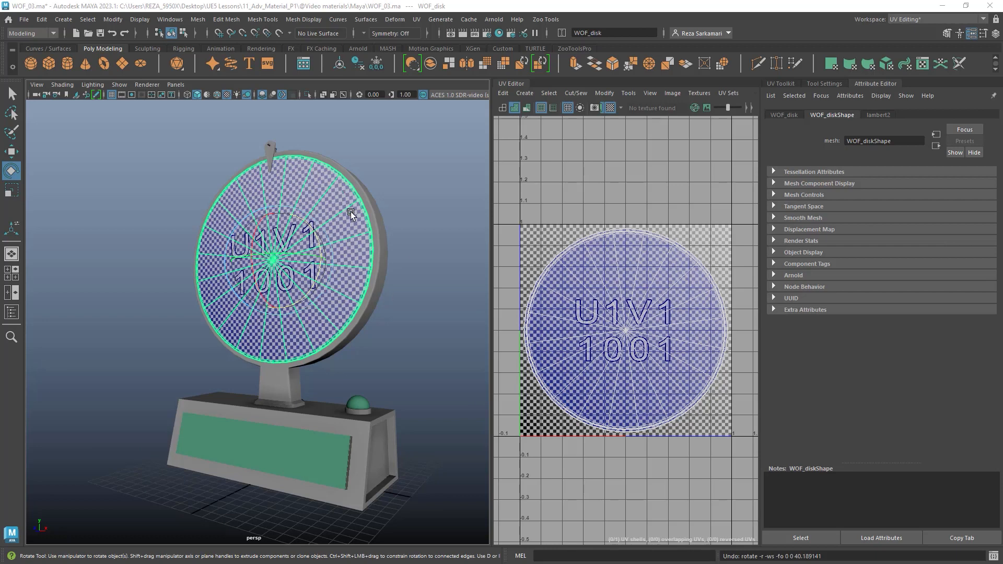
- Compare the UV layouts of the LED display, button and wheel disk by selecting each mesh in turn
{"action": "left_click", "coordinate": [277, 434]}
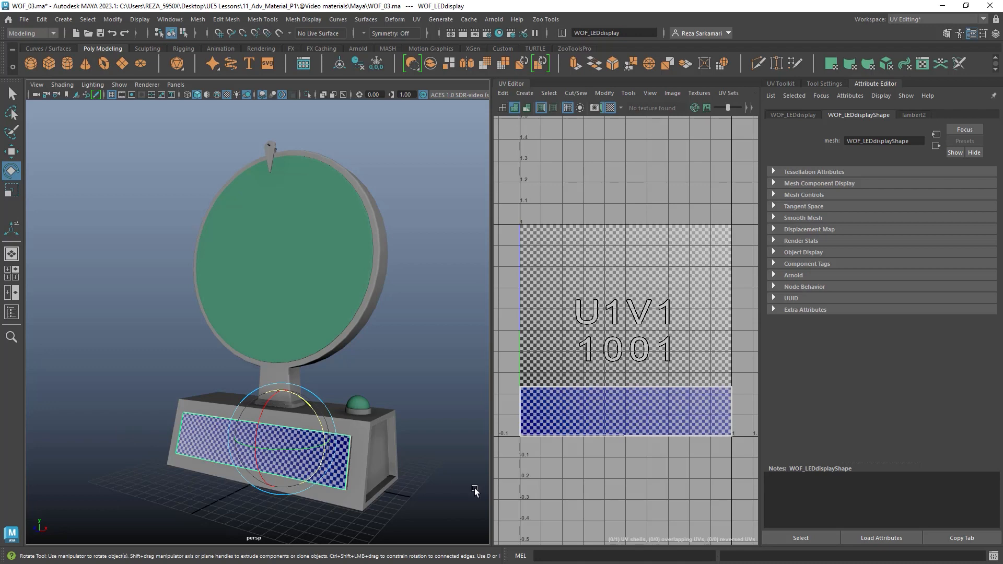
{"action": "left_click", "coordinate": [357, 401]}
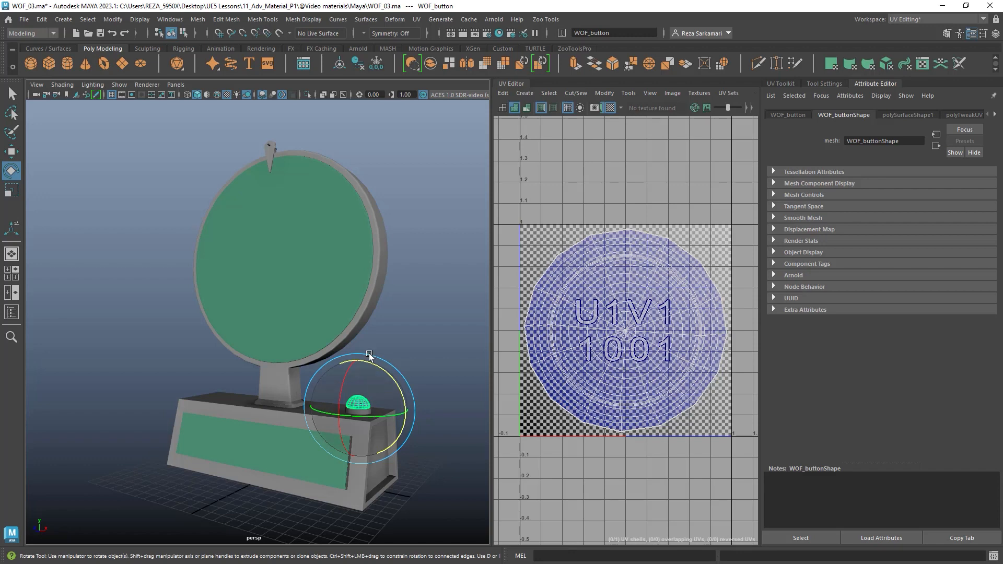
{"action": "left_click", "coordinate": [249, 264]}
{"action": "left_click", "coordinate": [223, 427]}
{"action": "left_click", "coordinate": [357, 404]}
{"action": "left_click", "coordinate": [256, 280]}
{"action": "left_click", "coordinate": [228, 424]}
{"action": "left_click", "coordinate": [357, 403]}
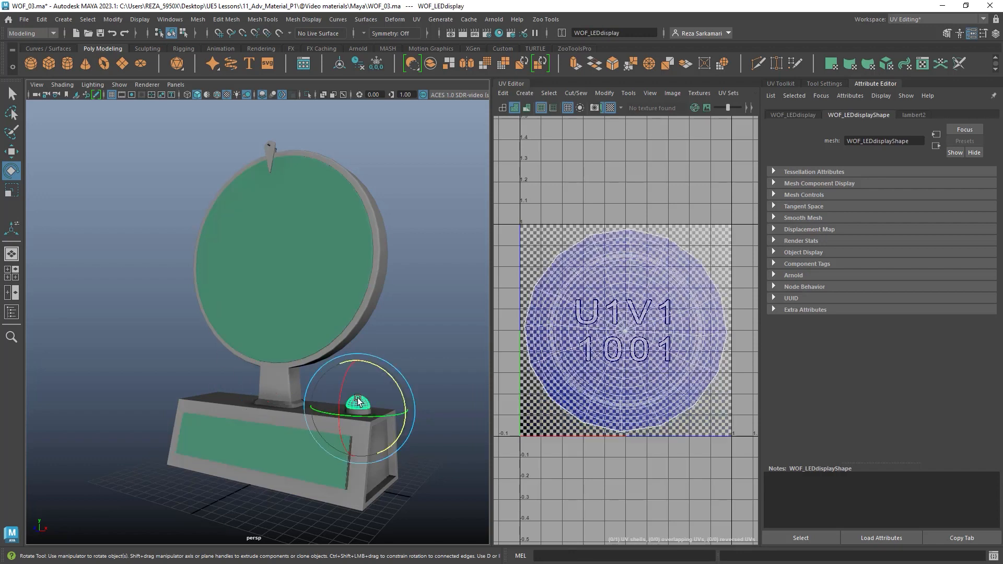
- Select all meshes of the wheel model and set the Export Selection file type to FBX export
{"action": "left_click_drag", "start_coordinate": [115, 168], "coordinate": [449, 517]}
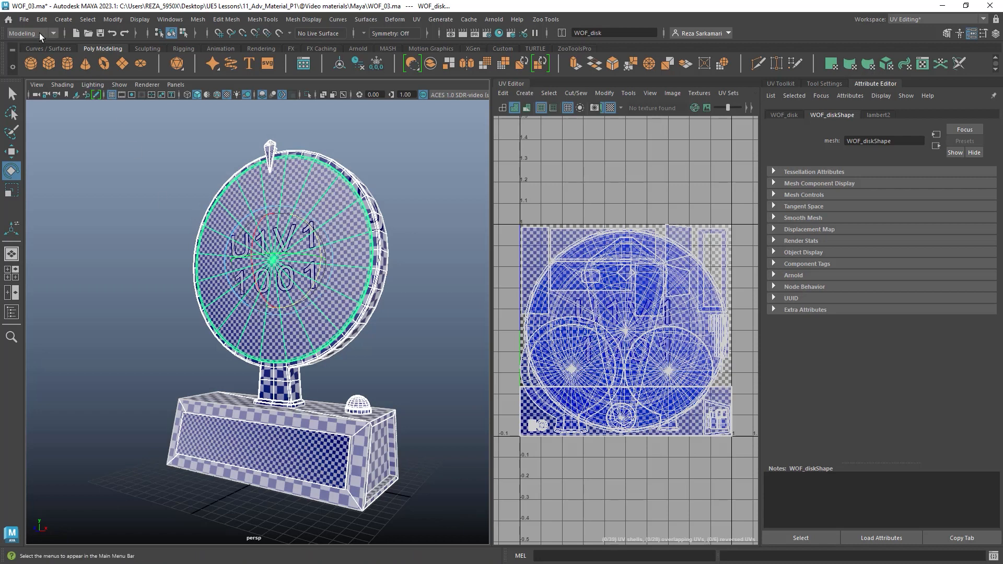
{"action": "left_click", "coordinate": [24, 20]}
{"action": "mouse_move", "coordinate": [65, 202]}
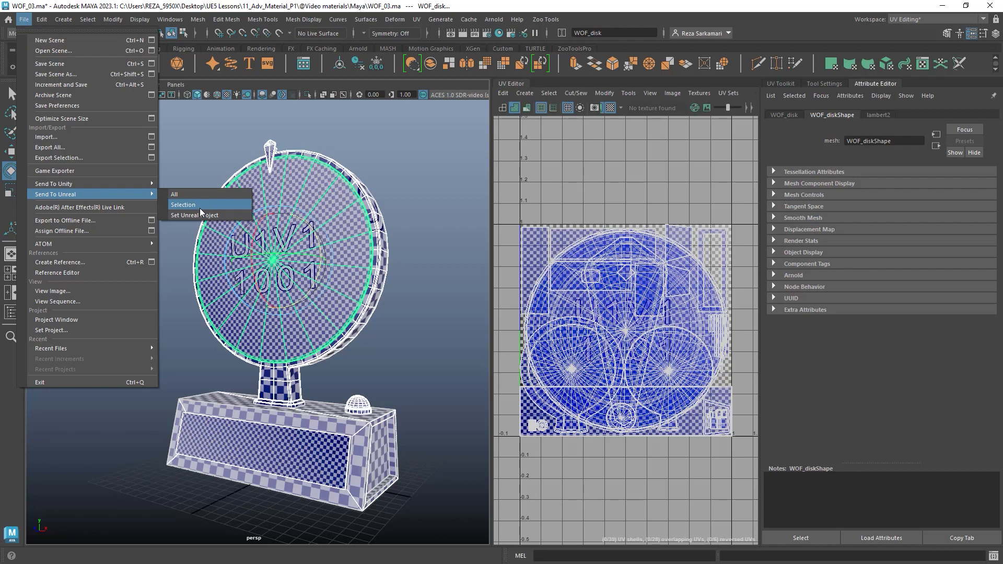
{"action": "left_click", "coordinate": [152, 158]}
{"action": "left_click", "coordinate": [261, 228]}
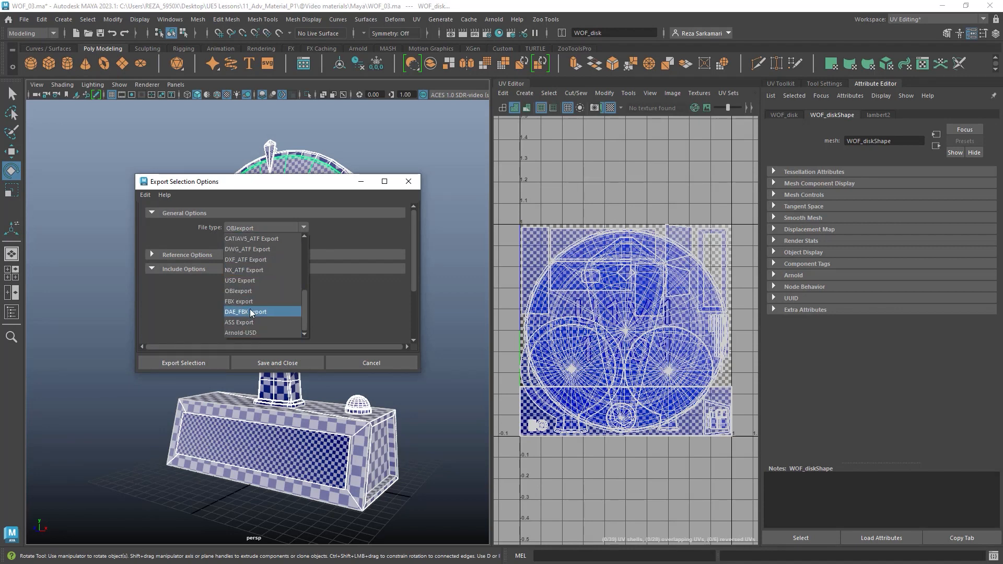
{"action": "left_click", "coordinate": [242, 302]}
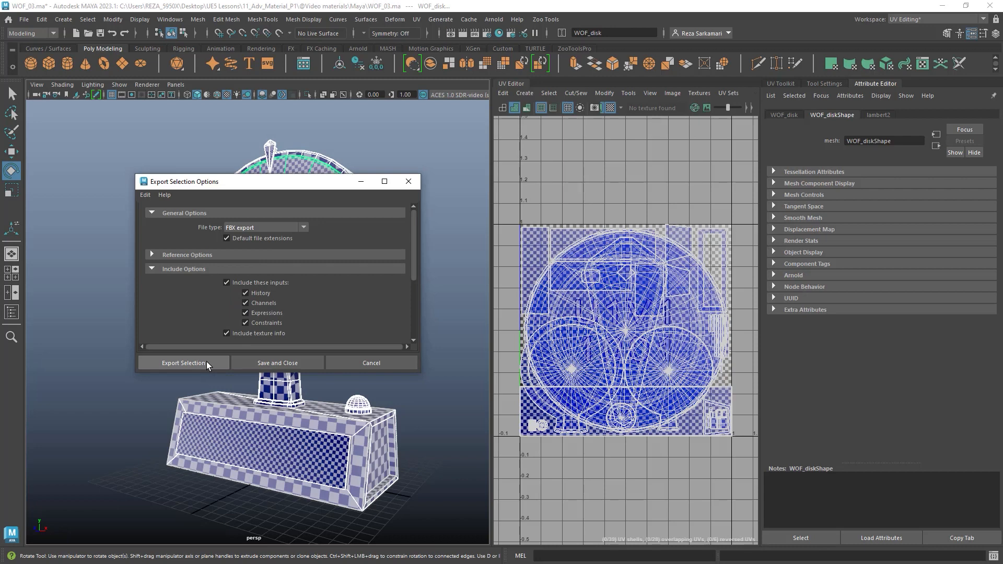
- Review the FBX export settings from geometry down to axis conversion, and cancel without exporting the selection
{"action": "left_click", "coordinate": [206, 362]}
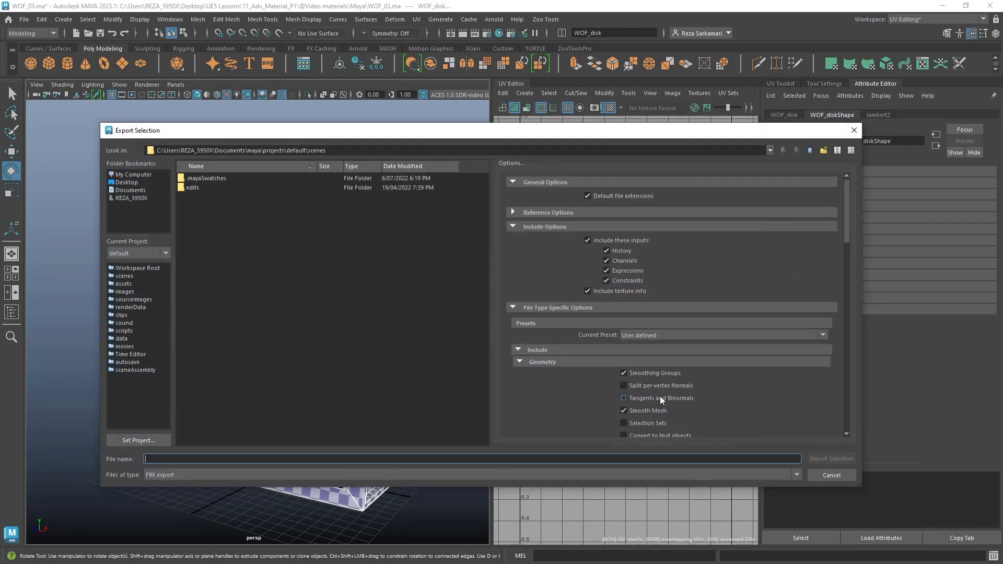
{"action": "scroll", "coordinate": [657, 377], "scroll_direction": "down", "scroll_amount": 5}
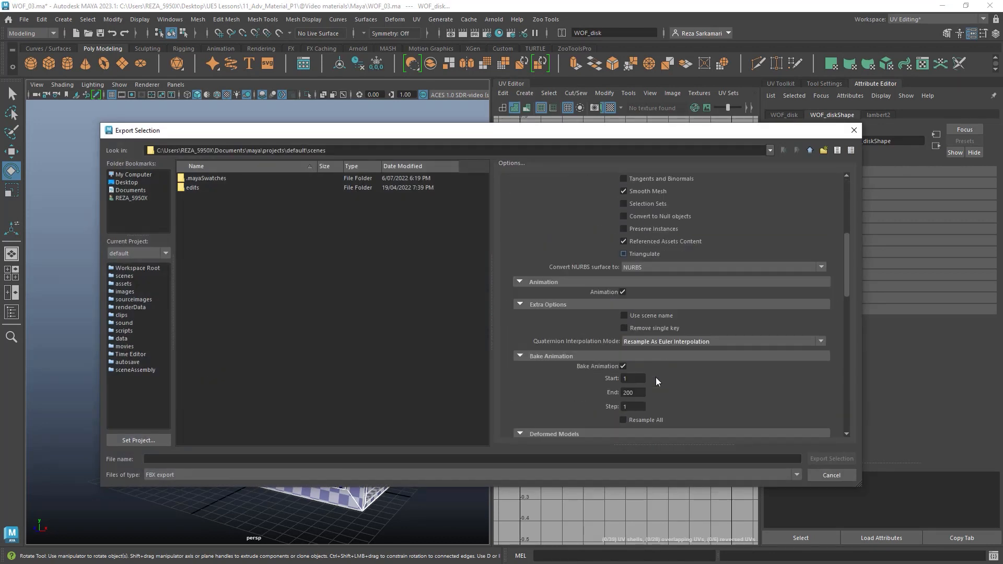
{"action": "scroll", "coordinate": [656, 377], "scroll_direction": "down", "scroll_amount": 3}
{"action": "scroll", "coordinate": [654, 378], "scroll_direction": "down", "scroll_amount": 6}
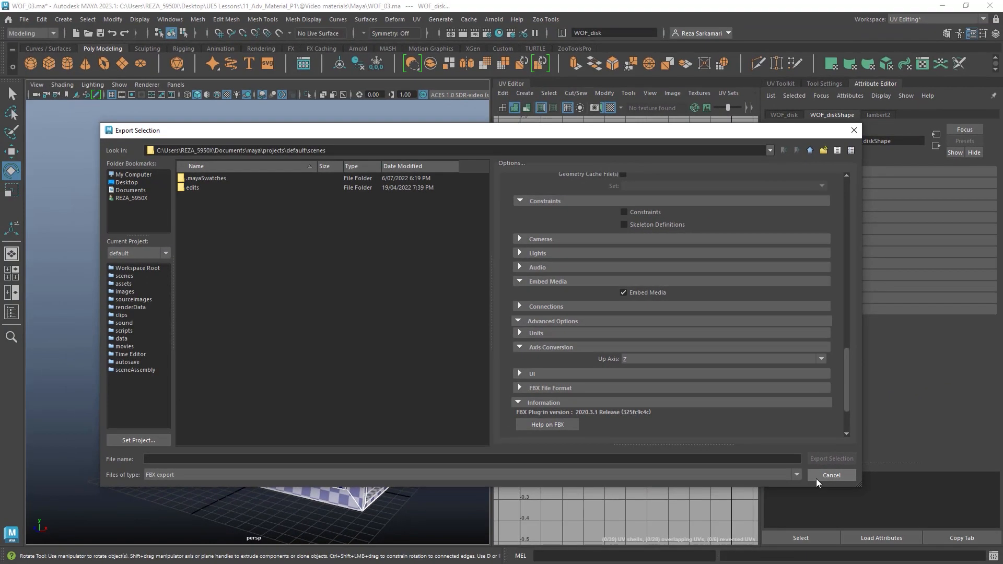
{"action": "left_click", "coordinate": [818, 478]}
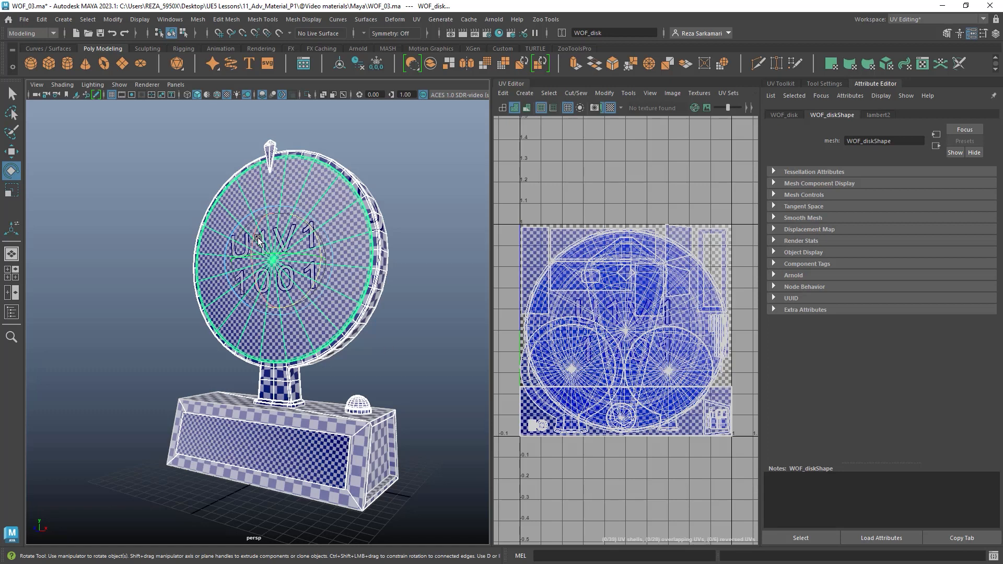
{"action": "left_click", "coordinate": [405, 360]}
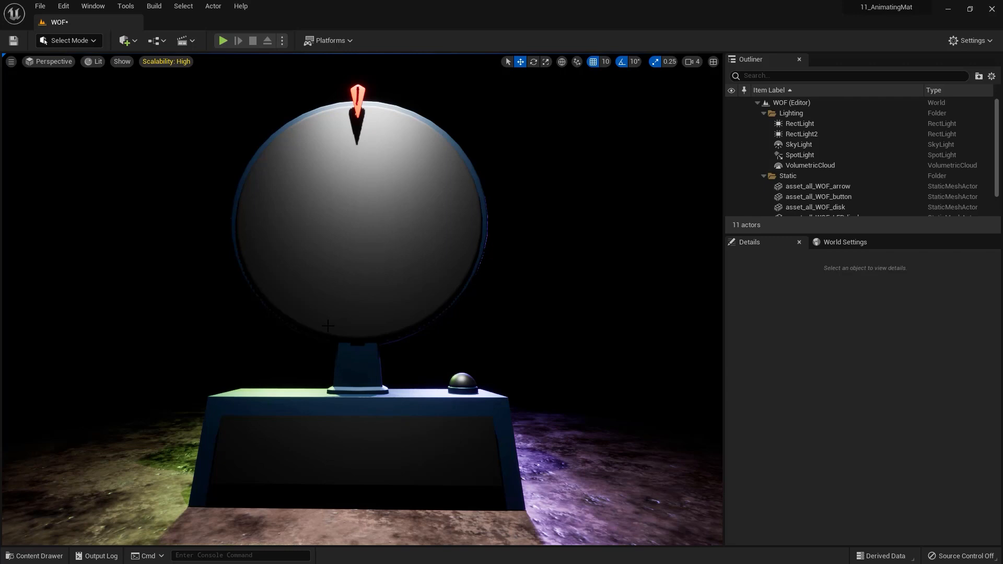
- In the Unreal Engine level, inspect the wheel disk, LED display and button actors by selecting each one
{"action": "left_click", "coordinate": [360, 303]}
{"action": "left_click", "coordinate": [363, 434]}
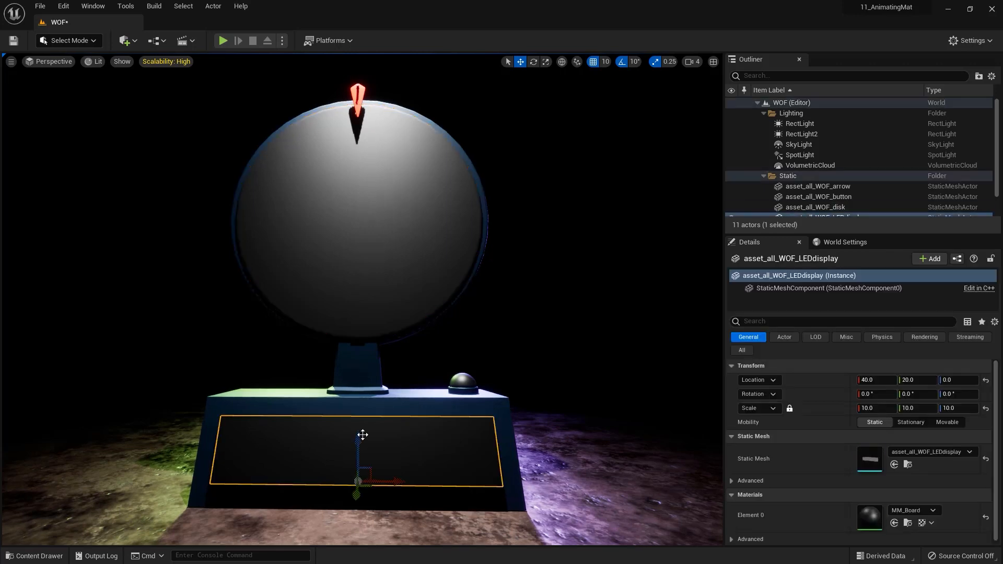
{"action": "left_click", "coordinate": [459, 381]}
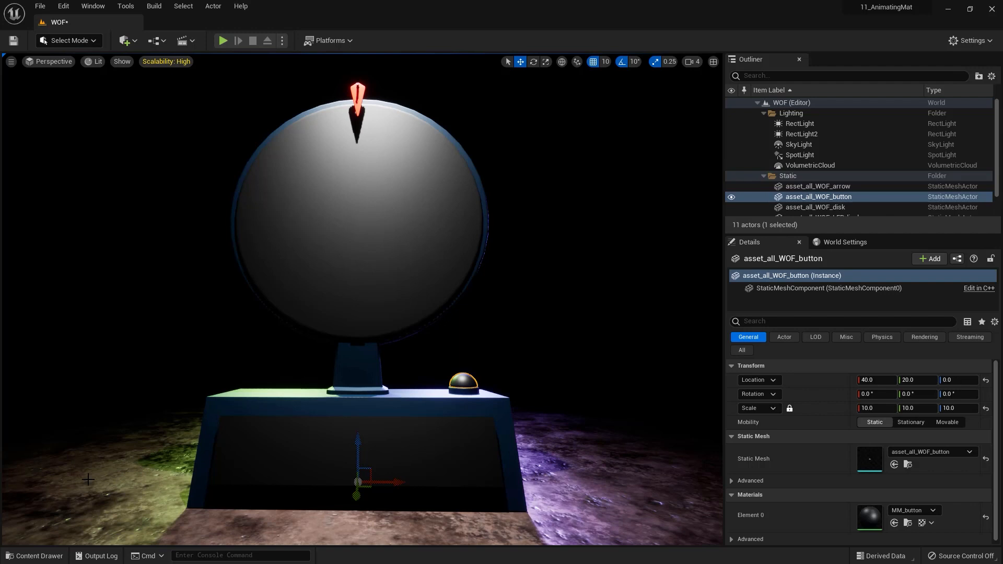
- View the New Level templates and close the dialog without creating a level
{"action": "left_click", "coordinate": [135, 41]}
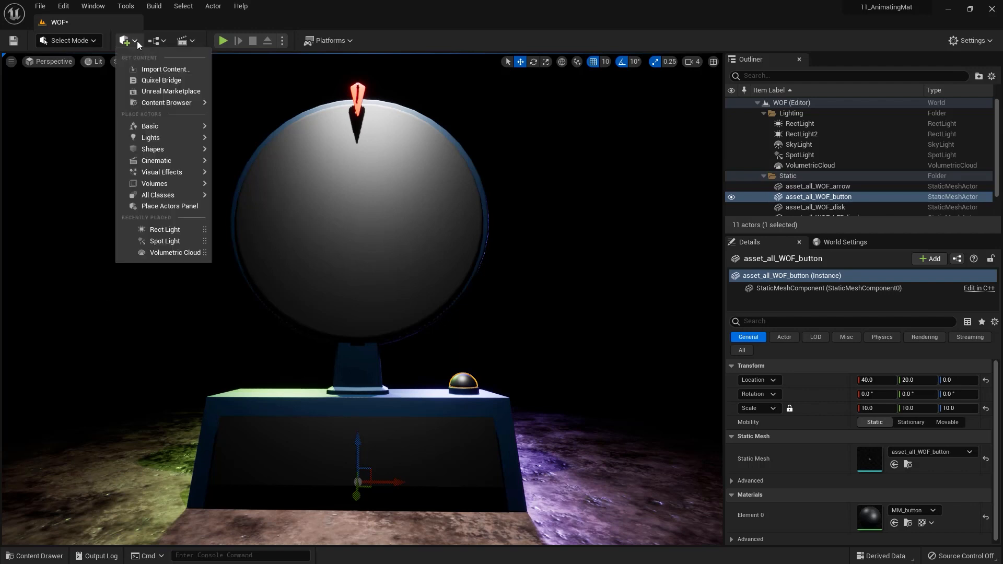
{"action": "left_click", "coordinate": [40, 7]}
{"action": "left_click", "coordinate": [66, 34]}
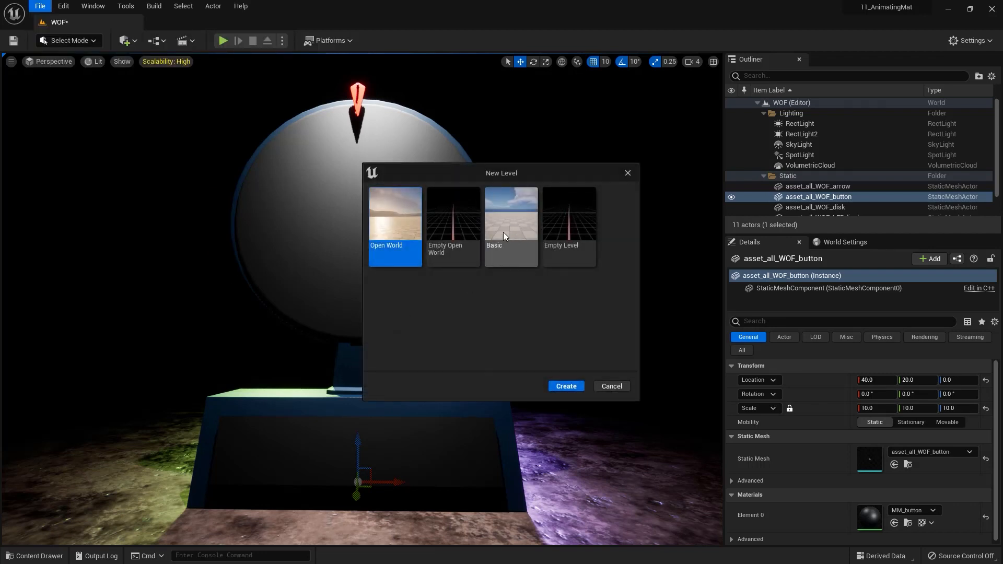
{"action": "left_click", "coordinate": [607, 386]}
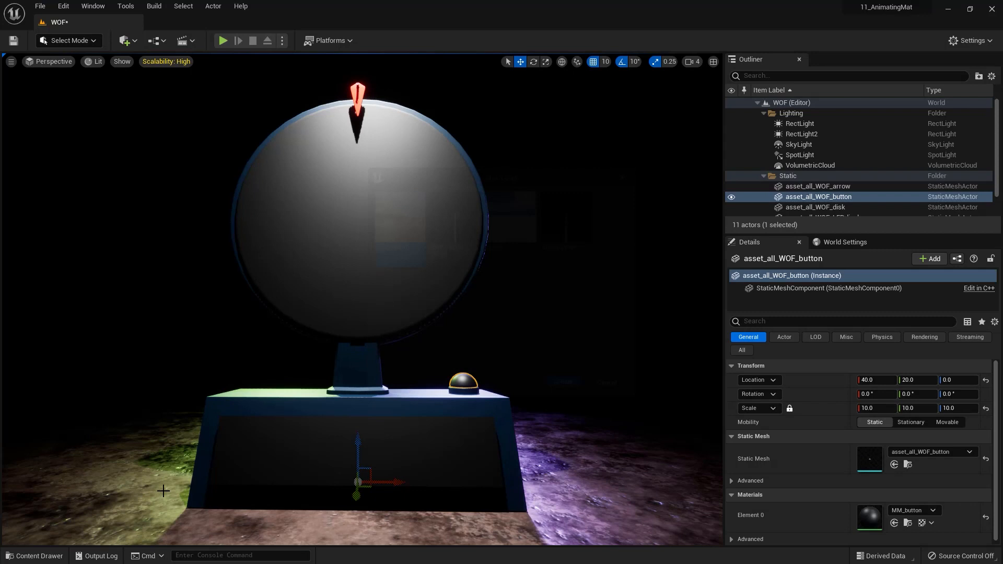
- Examine the assets in the WOF project's Levels, Materials and props folders
{"action": "left_click", "coordinate": [38, 555]}
{"action": "left_click", "coordinate": [52, 492]}
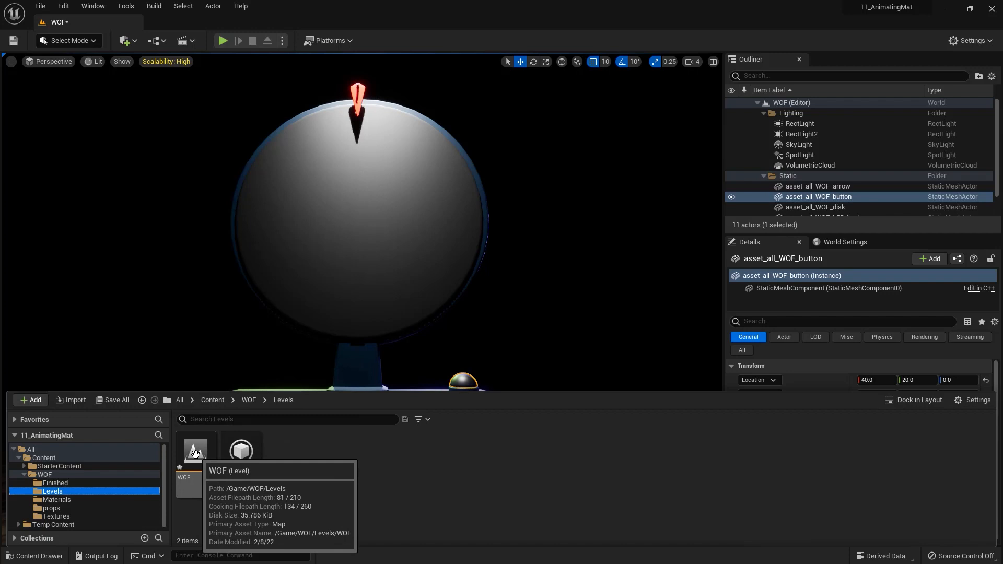
{"action": "left_click", "coordinate": [56, 499]}
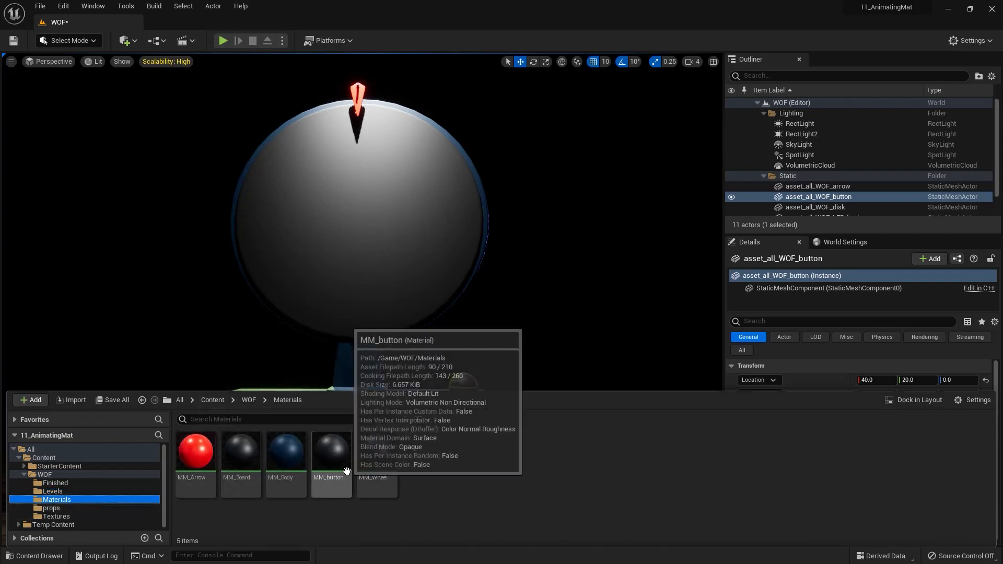
{"action": "left_click", "coordinate": [48, 509]}
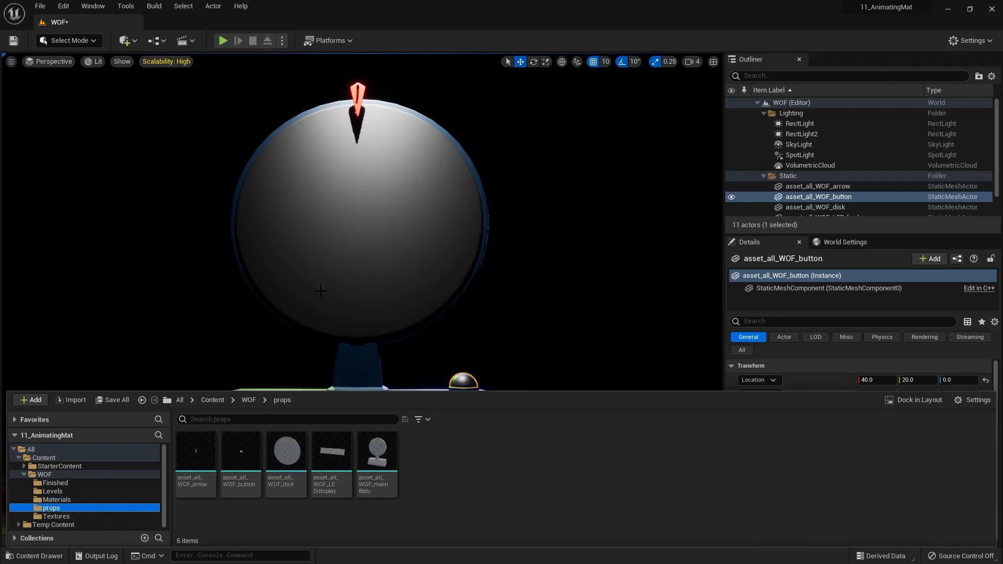
- View the wheel-of-furture and LED_lucky textures from the Textures folder in the texture editor
{"action": "left_click", "coordinate": [55, 517]}
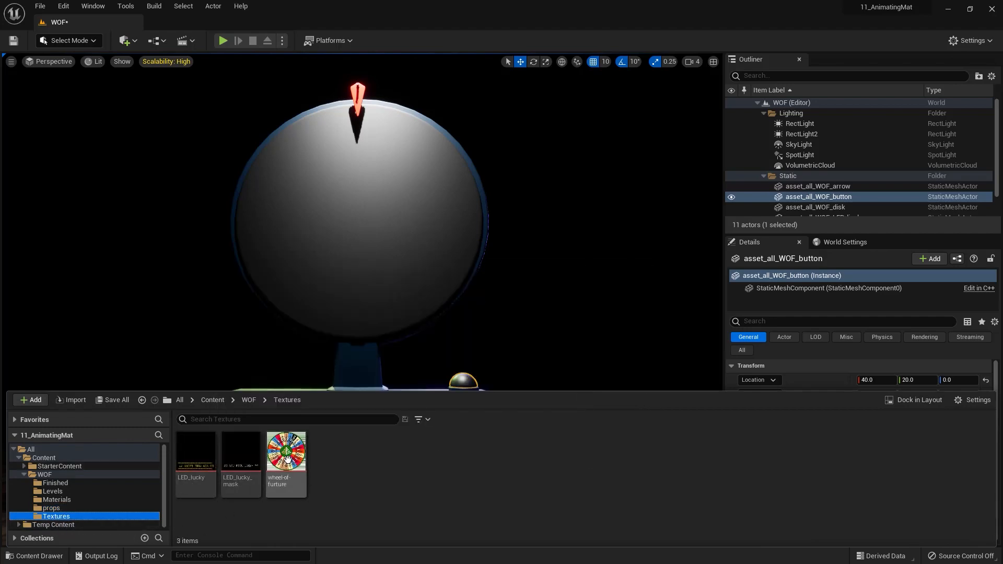
{"action": "double_click", "coordinate": [287, 460]}
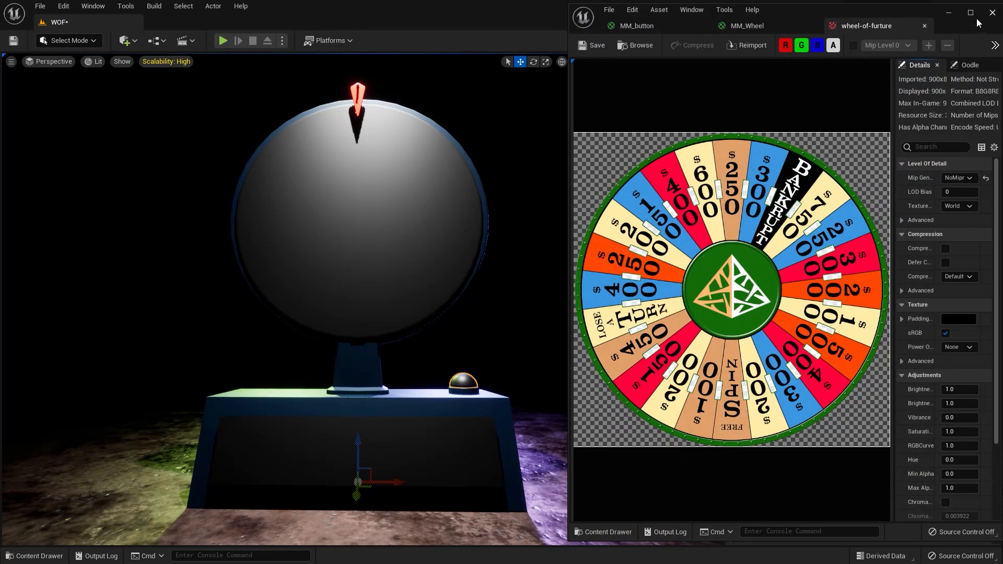
{"action": "left_click", "coordinate": [950, 12]}
{"action": "left_click", "coordinate": [34, 556]}
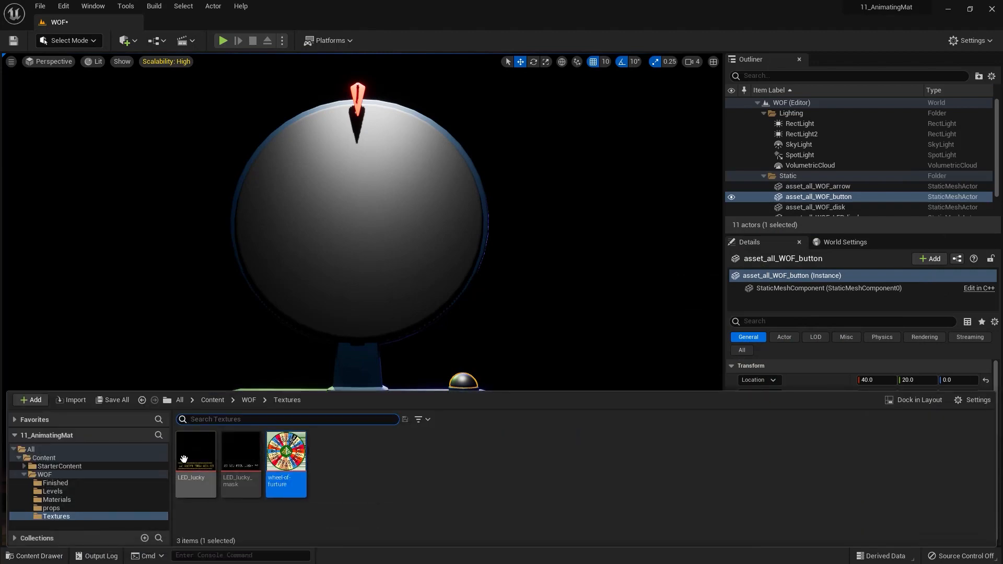
{"action": "double_click", "coordinate": [193, 460]}
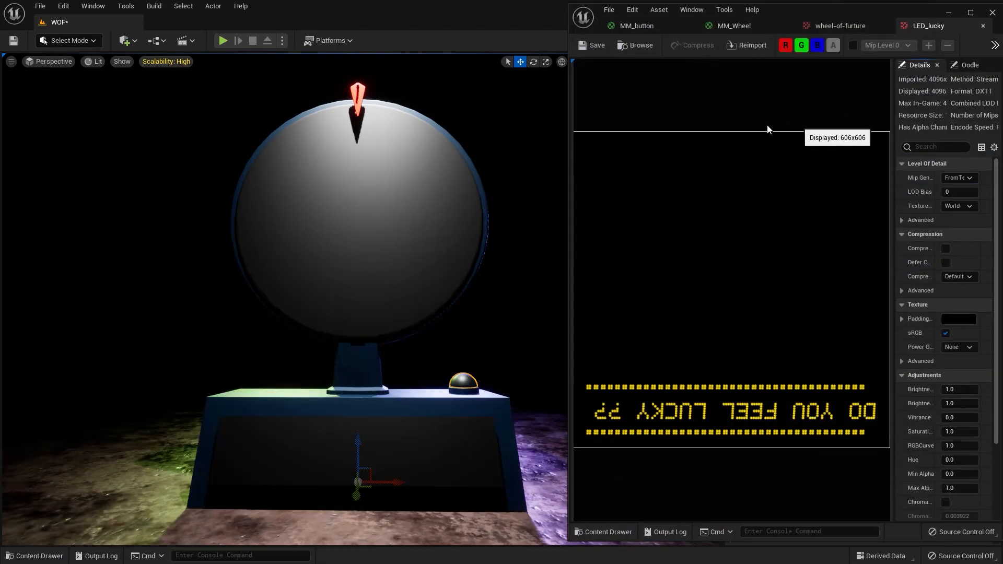
{"action": "left_click", "coordinate": [948, 12]}
- Look through the props, Materials and Levels folders again and show the contents of the Finished folder
{"action": "left_click", "coordinate": [34, 555]}
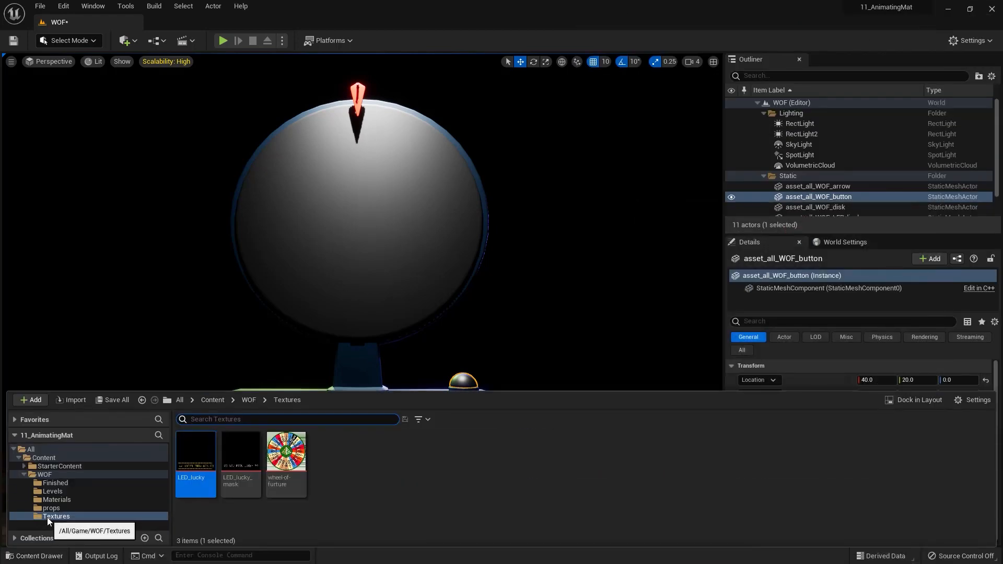
{"action": "left_click", "coordinate": [48, 507]}
{"action": "left_click", "coordinate": [45, 501]}
{"action": "left_click", "coordinate": [42, 493]}
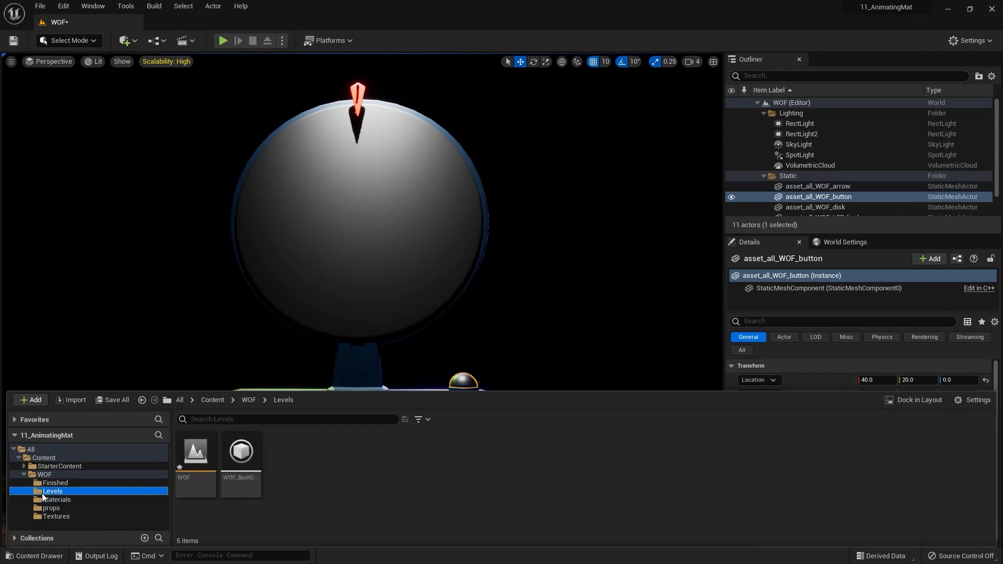
{"action": "left_click", "coordinate": [52, 483]}
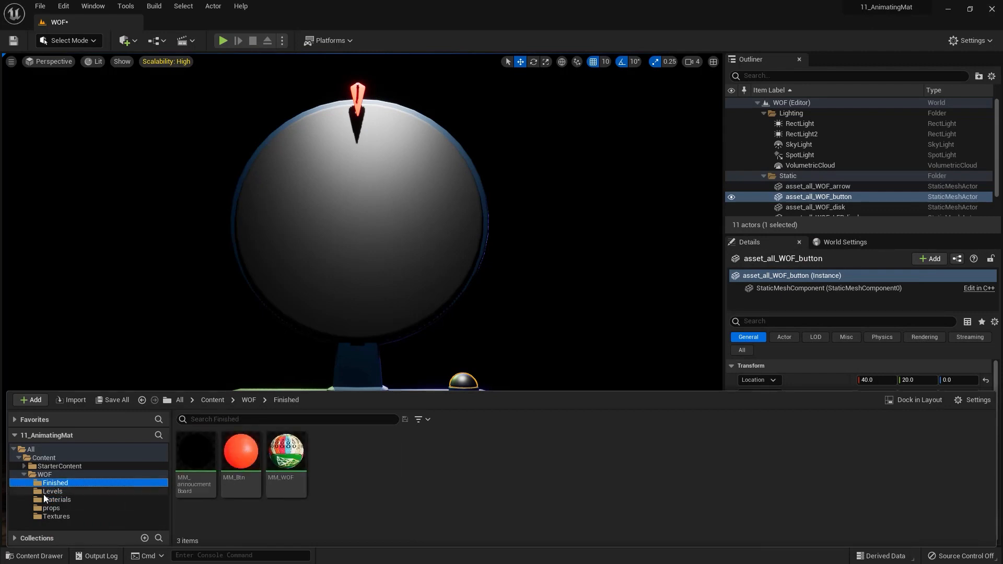
- Look through the Levels and Materials folders and open the MM_Board material to inspect its graph
{"action": "left_click", "coordinate": [45, 491]}
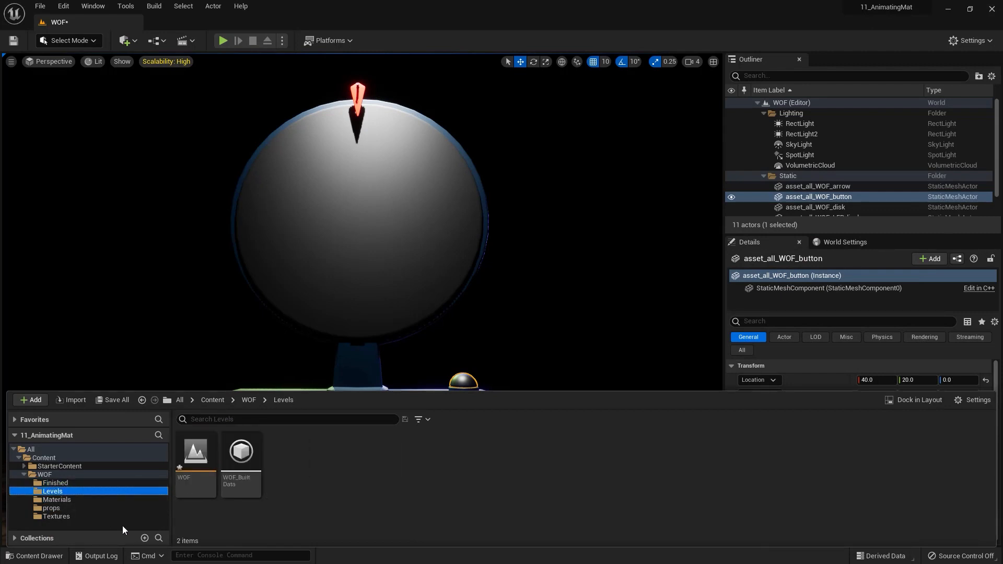
{"action": "left_click", "coordinate": [60, 500]}
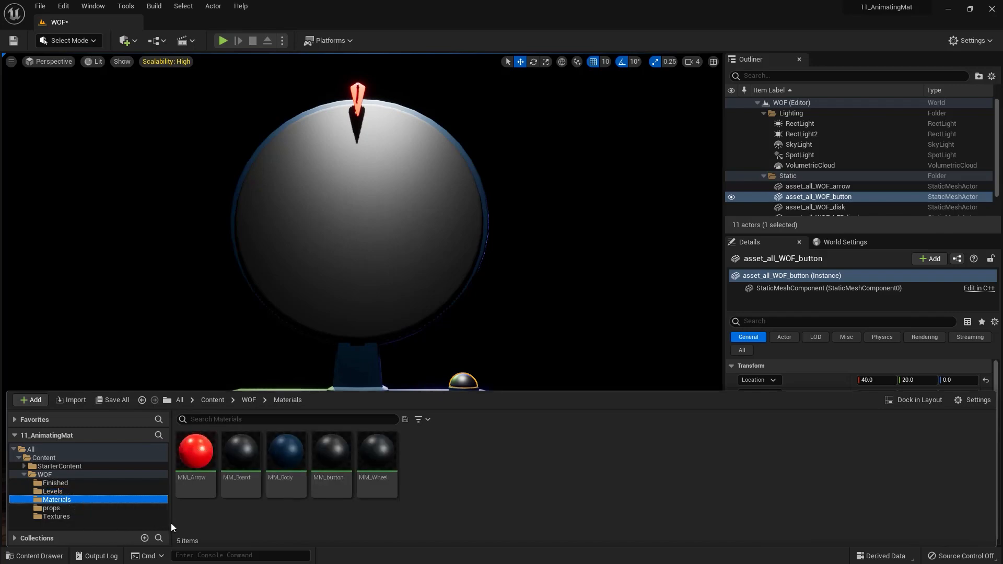
{"action": "double_click", "coordinate": [238, 461]}
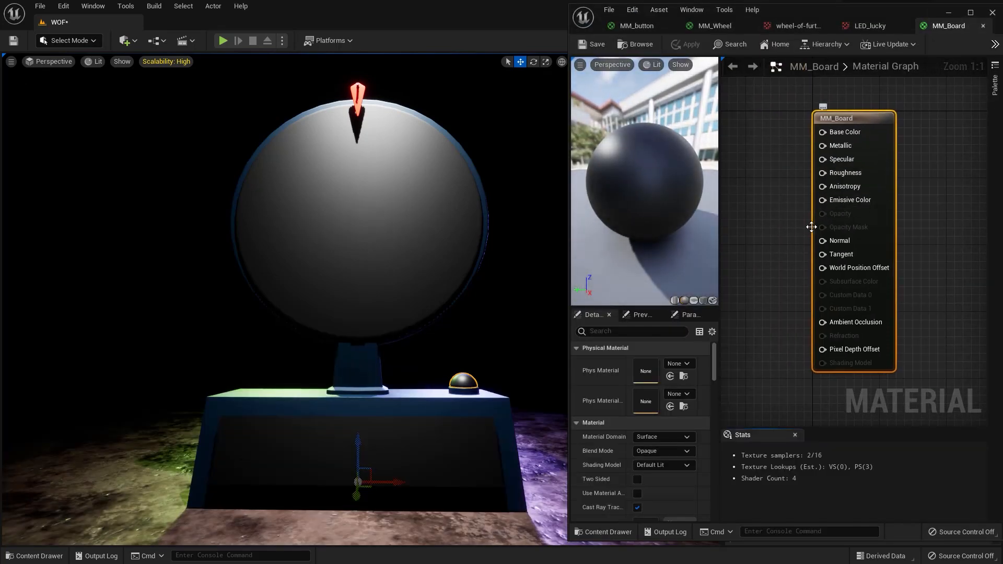
{"action": "scroll", "coordinate": [754, 230], "scroll_direction": "down", "scroll_amount": 2}
{"action": "right_click_drag", "start_coordinate": [755, 235], "coordinate": [828, 237]}
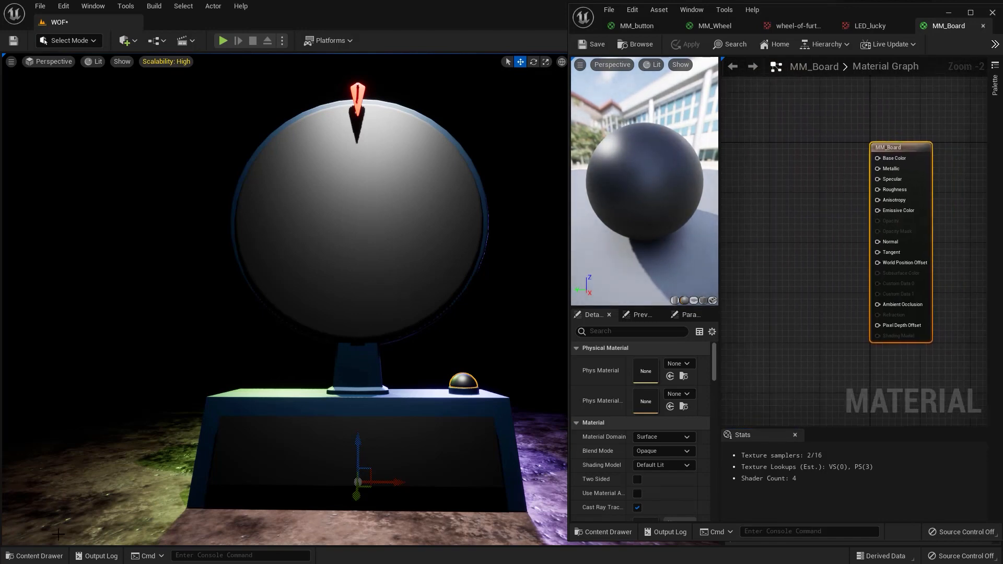
- Open the MM_button and MM_Wheel materials from the Materials folder to inspect their graphs
{"action": "left_click", "coordinate": [36, 555]}
{"action": "double_click", "coordinate": [334, 478]}
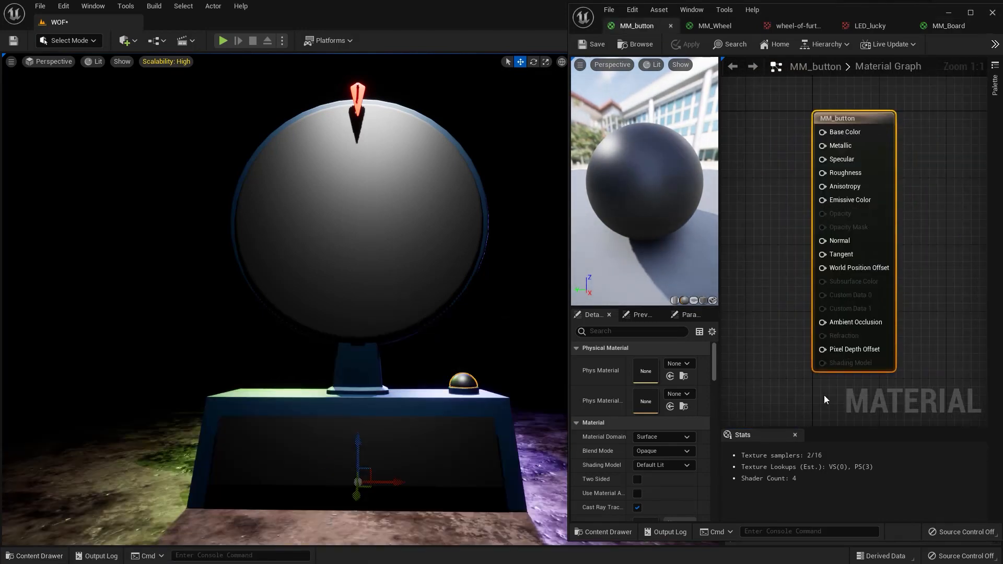
{"action": "right_click_drag", "start_coordinate": [773, 258], "coordinate": [829, 264]}
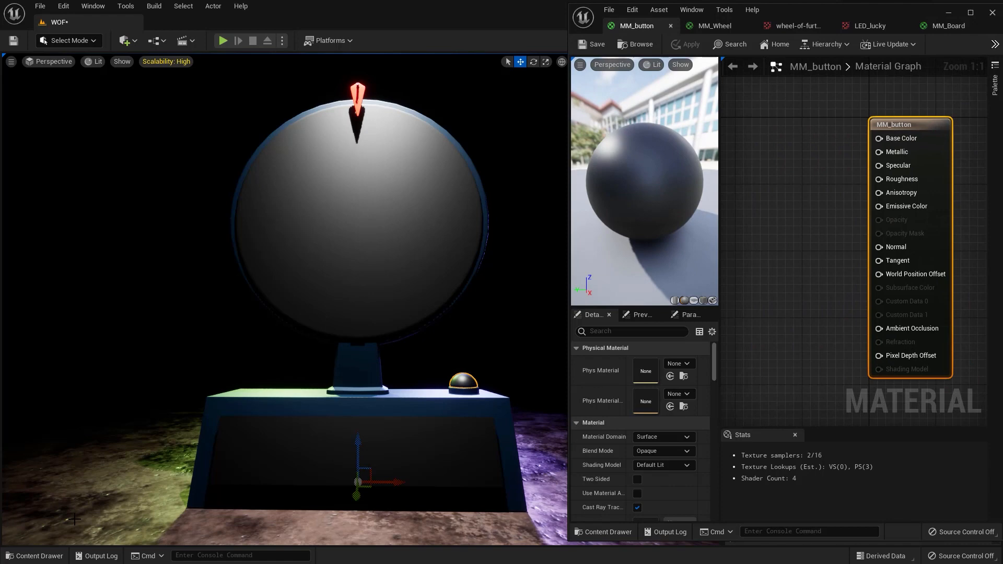
{"action": "left_click", "coordinate": [36, 556]}
{"action": "double_click", "coordinate": [374, 479]}
{"action": "right_click_drag", "start_coordinate": [769, 314], "coordinate": [835, 324]}
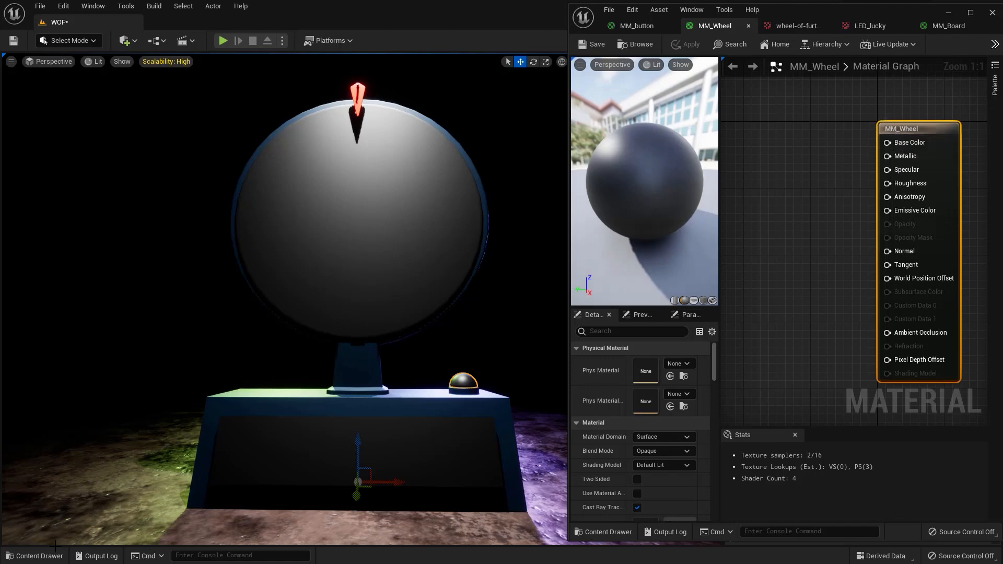
- Select the wheel disk, the button and the LED display in the level in turn to match them with their materials
{"action": "left_click", "coordinate": [347, 256]}
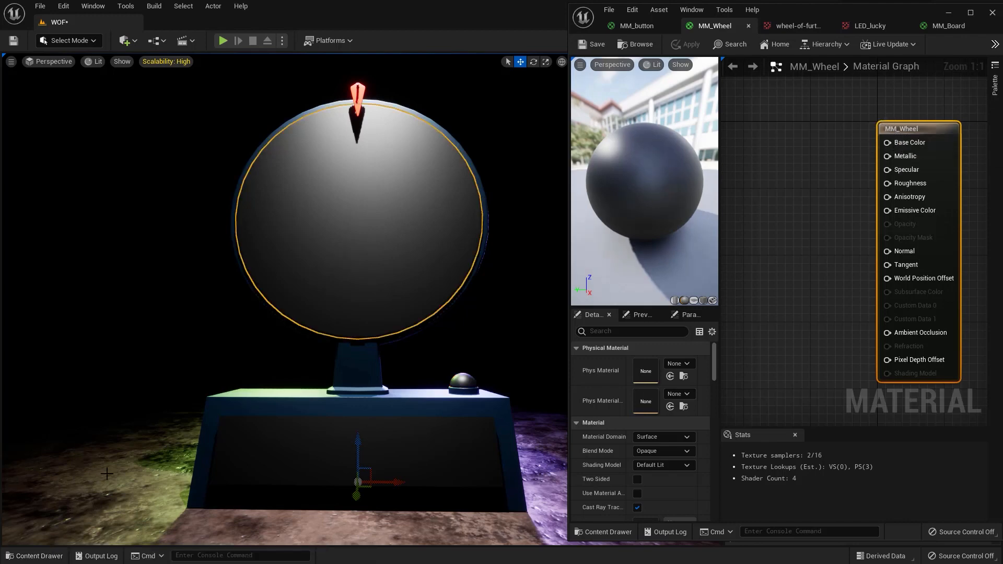
{"action": "left_click", "coordinate": [34, 556]}
{"action": "left_click", "coordinate": [327, 454]}
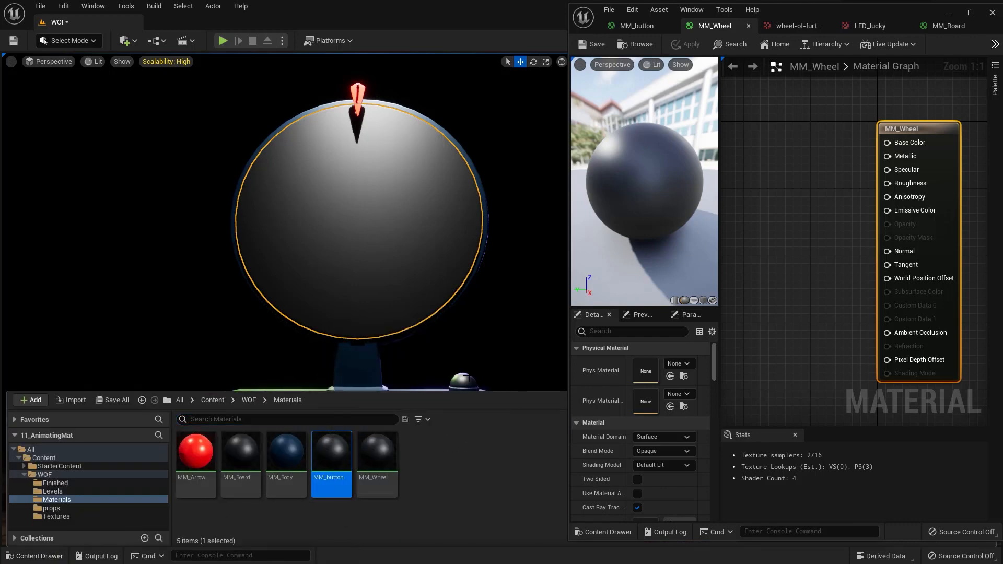
{"action": "left_click", "coordinate": [463, 380]}
{"action": "left_click", "coordinate": [35, 556]}
{"action": "left_click", "coordinate": [240, 453]}
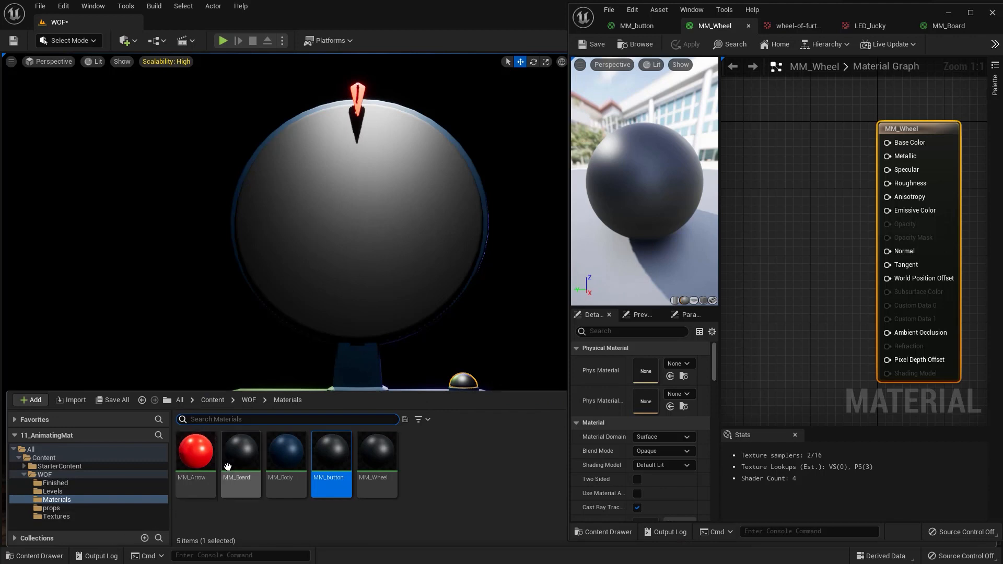
{"action": "left_click", "coordinate": [210, 348]}
{"action": "left_click", "coordinate": [357, 452]}
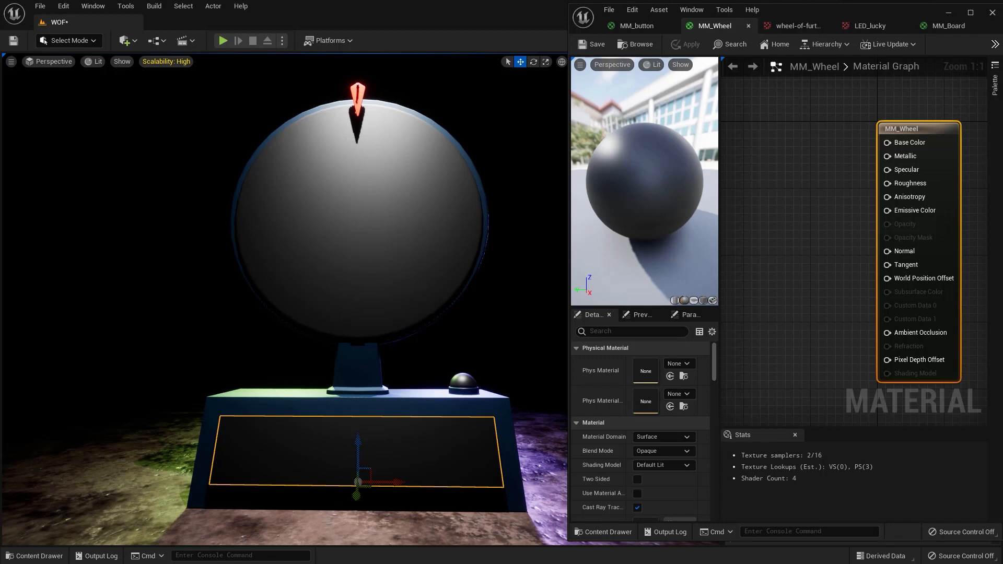
- Create a material instance of MM_Wheel named MI_Wheel and assign it to the wheel disk in the level
{"action": "left_click", "coordinate": [365, 224]}
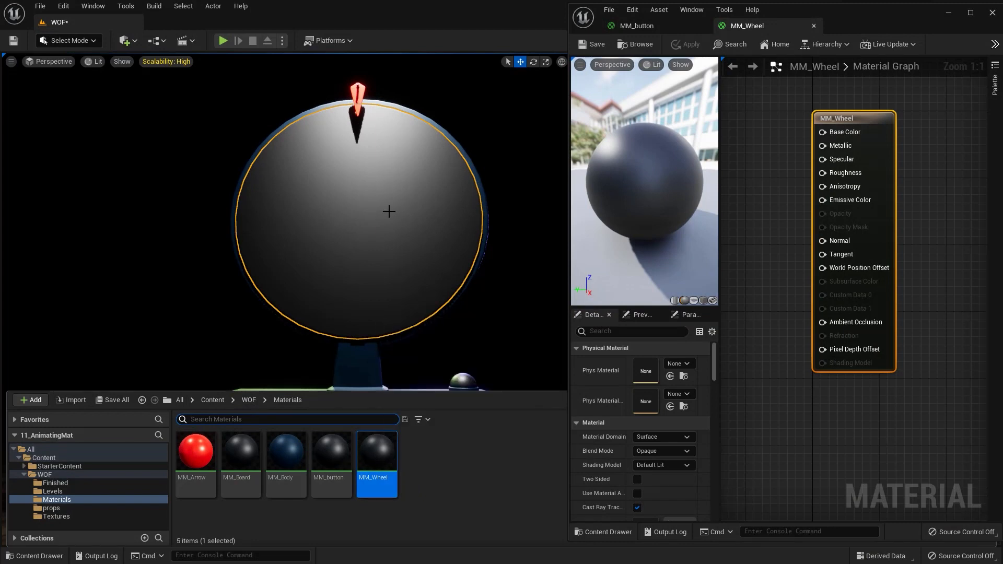
{"action": "right_click", "coordinate": [374, 453]}
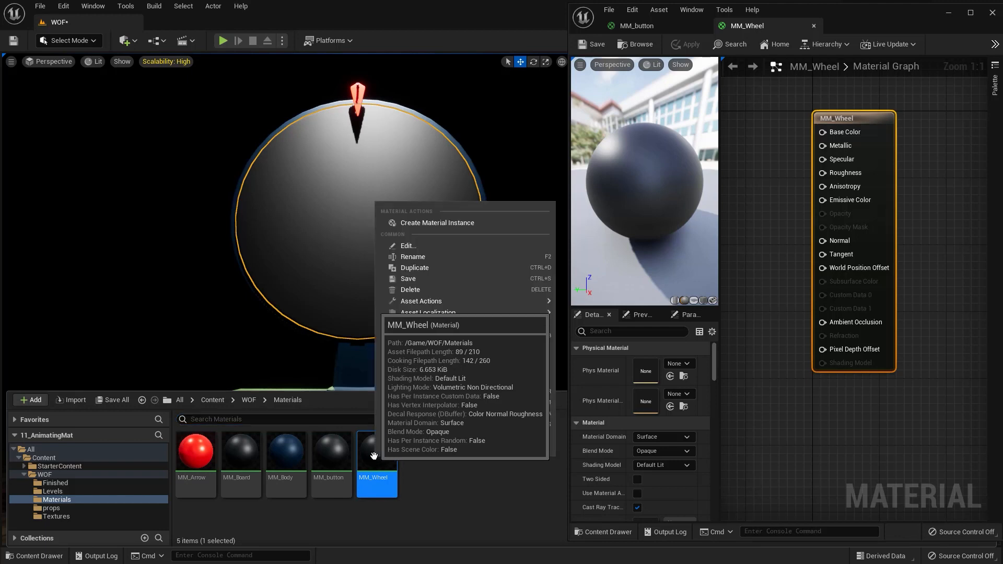
{"action": "left_click", "coordinate": [429, 224]}
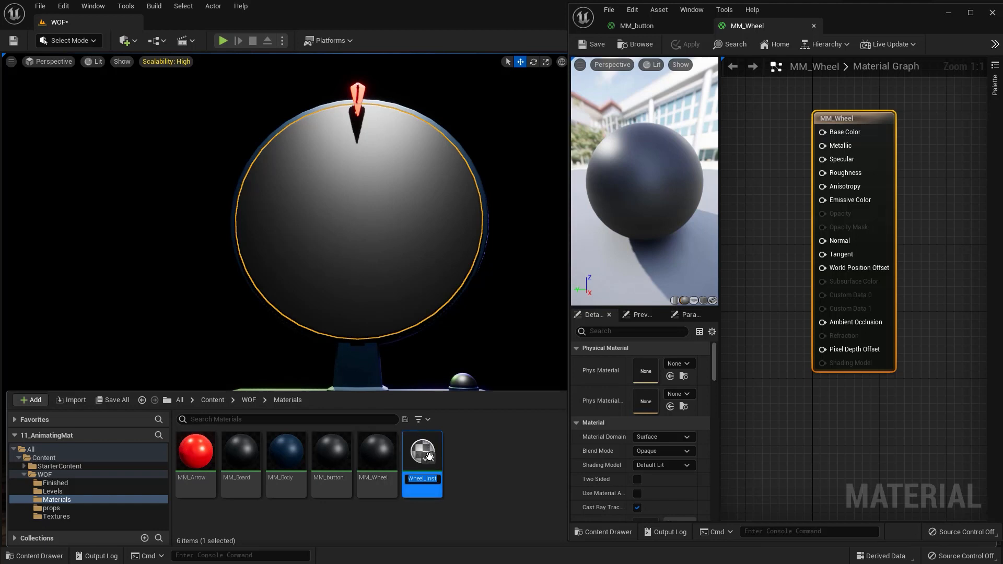
{"action": "type", "text": "MM_Wheel"}
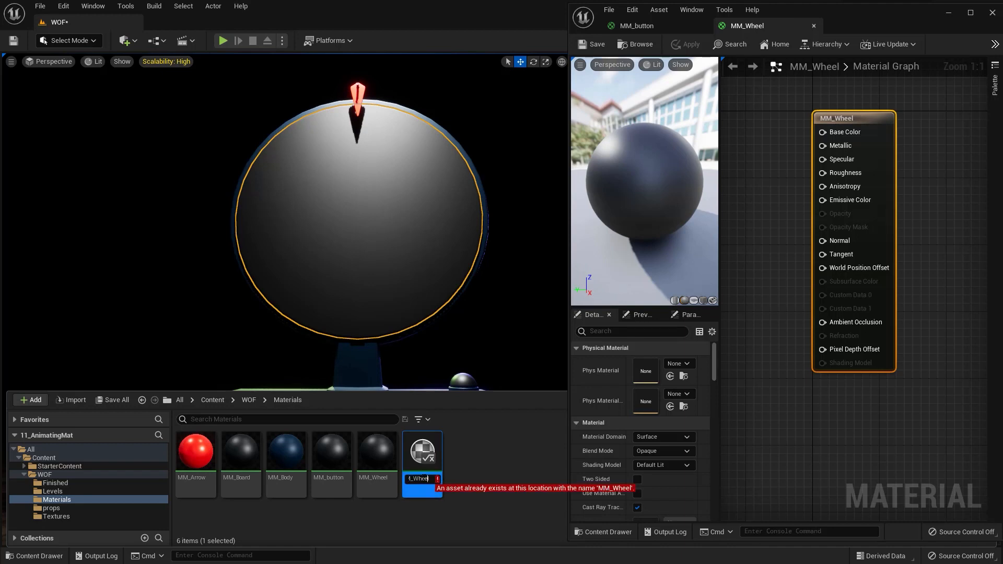
{"action": "key", "text": "Home"}
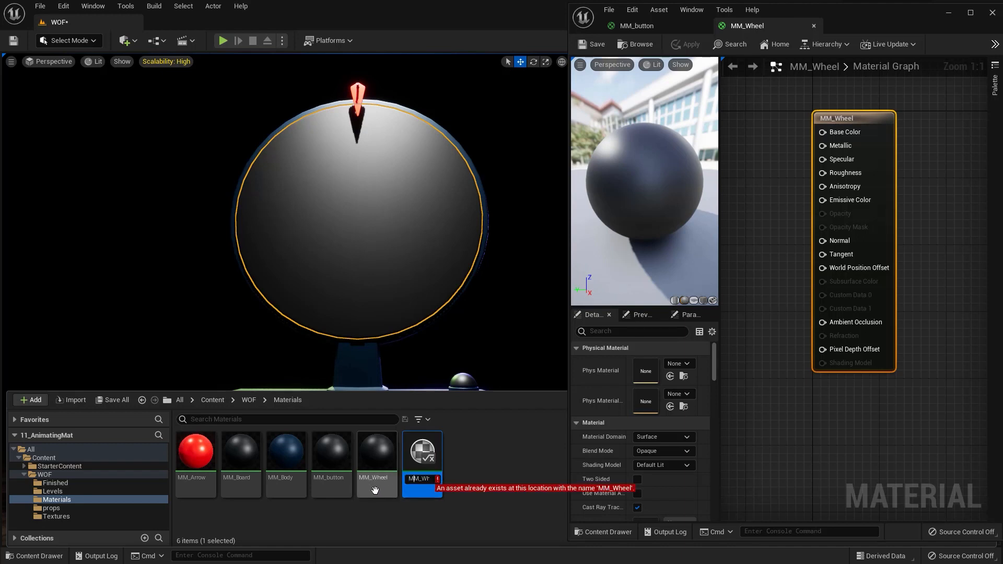
{"action": "key", "text": "BackSpace"}
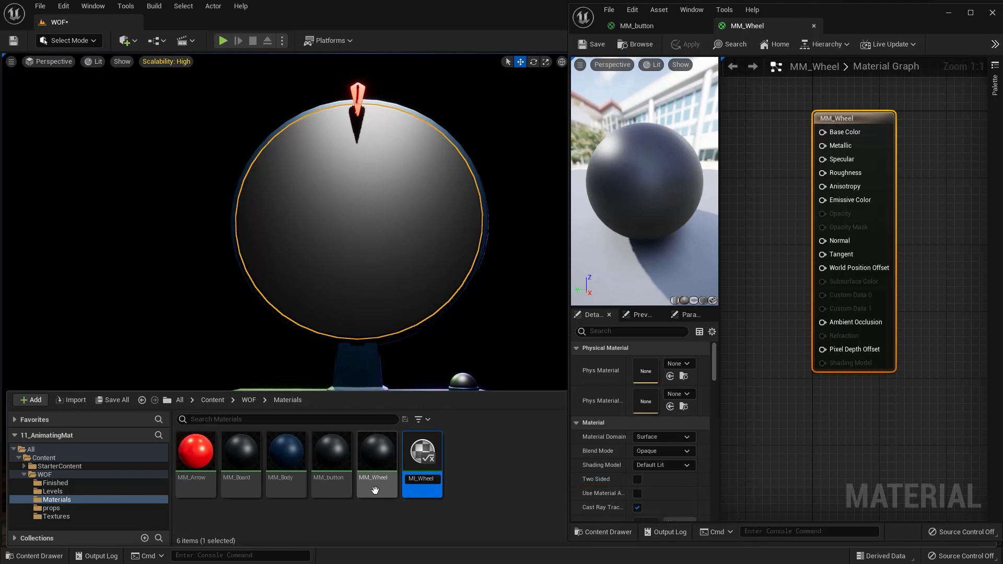
{"action": "key", "text": "Return"}
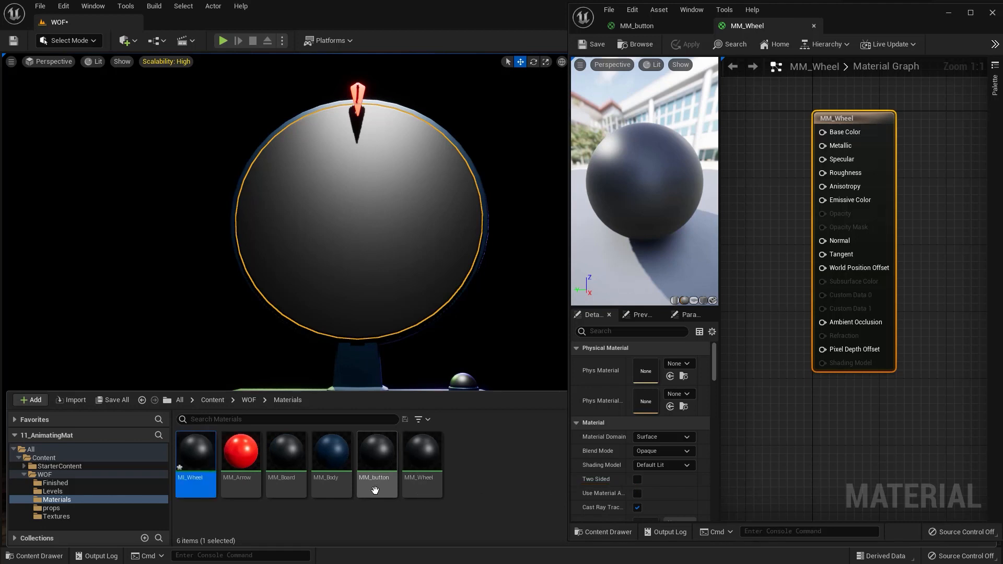
{"action": "left_click_drag", "start_coordinate": [195, 452], "coordinate": [349, 253]}
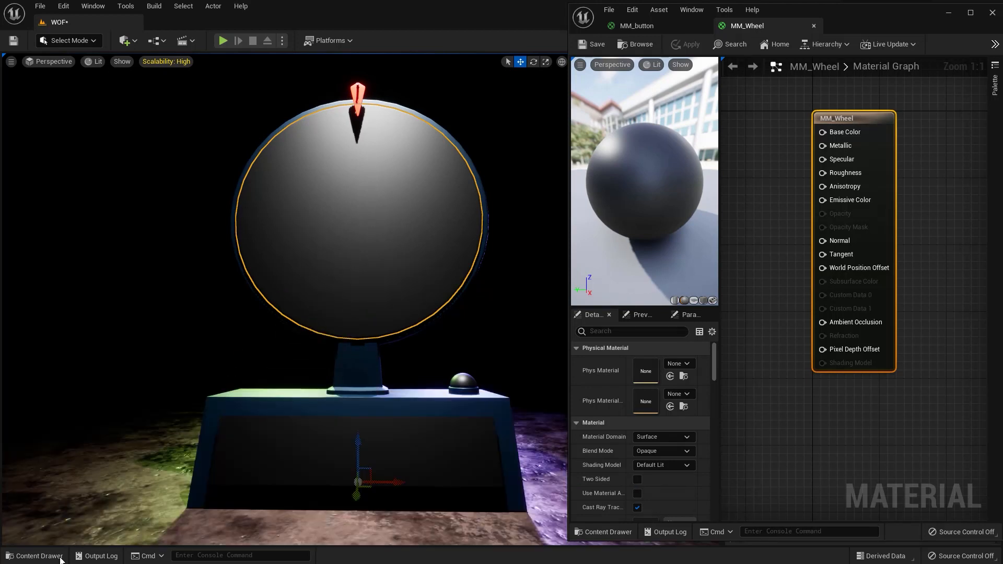
- Open the MM_Wheel material's graph in a maximized editor window, with free space before the result node
{"action": "left_click", "coordinate": [44, 557]}
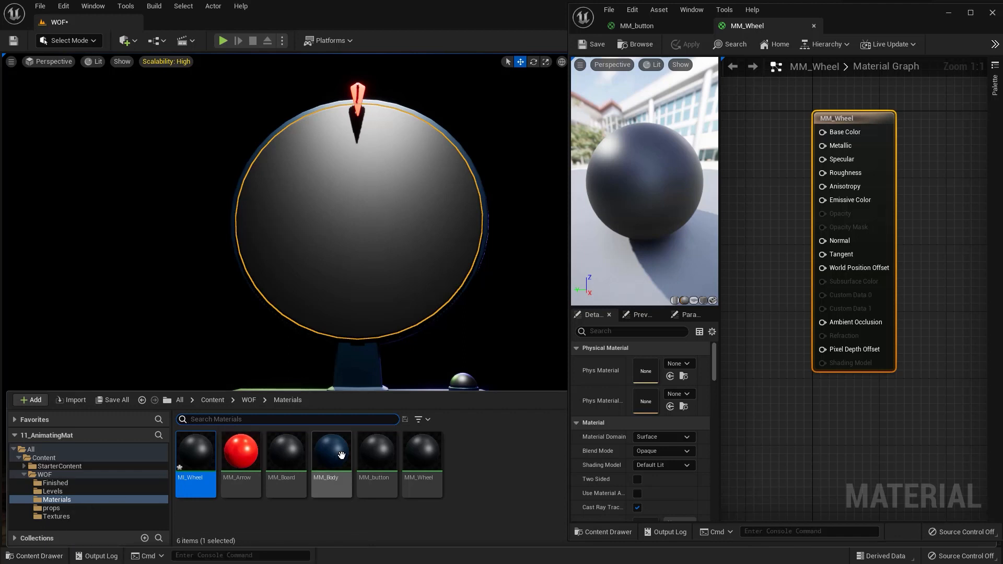
{"action": "double_click", "coordinate": [427, 464]}
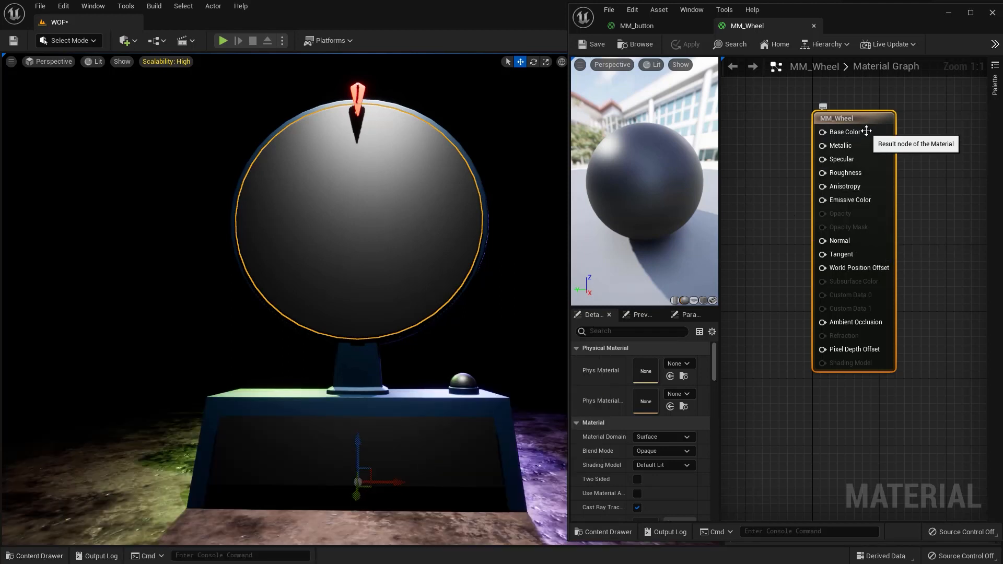
{"action": "left_click", "coordinate": [971, 16]}
{"action": "right_click_drag", "start_coordinate": [616, 279], "coordinate": [929, 367]}
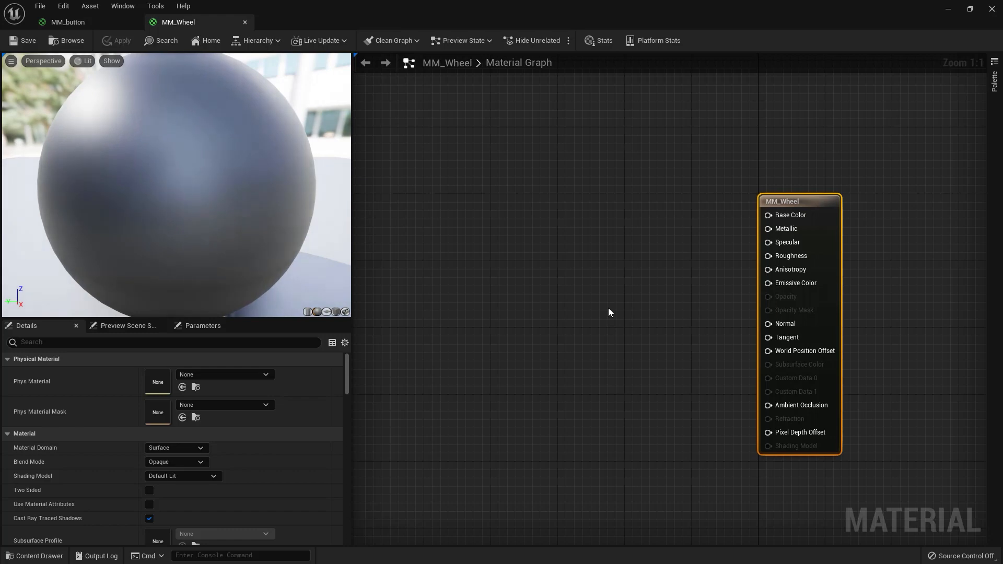
- View the wheel-of-furture texture from the Textures folder in the texture editor and close it
{"action": "left_click", "coordinate": [35, 555]}
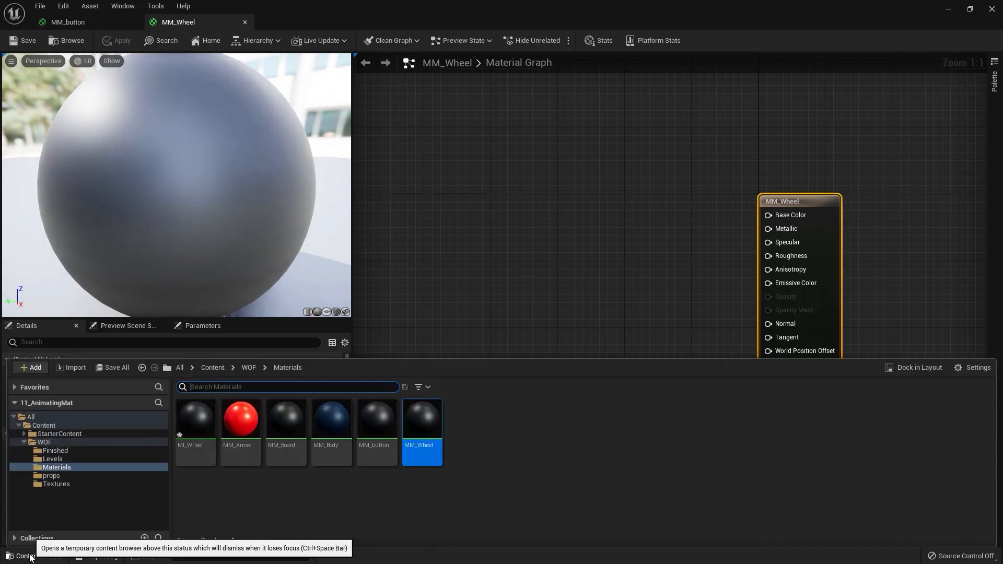
{"action": "left_click", "coordinate": [50, 485]}
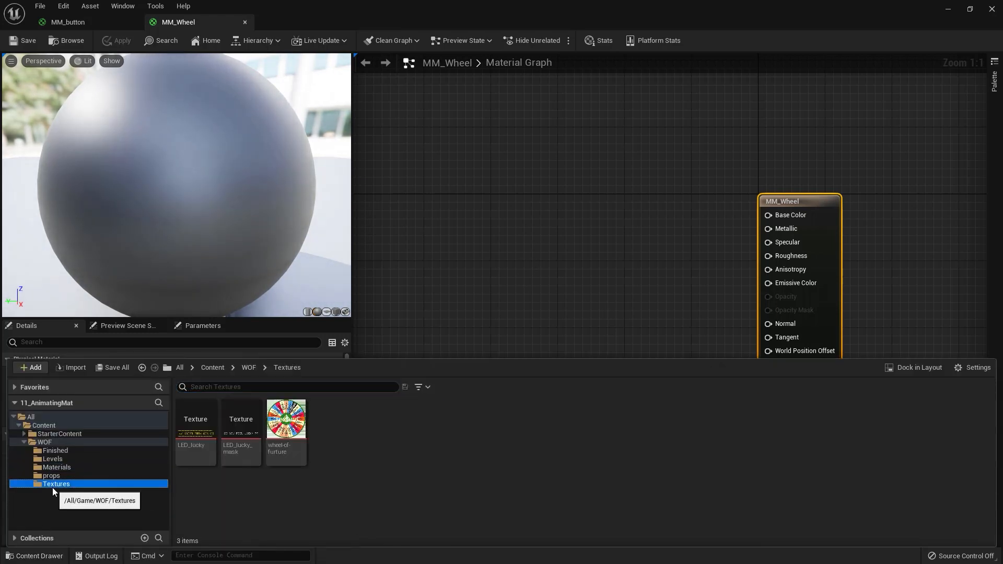
{"action": "double_click", "coordinate": [291, 460]}
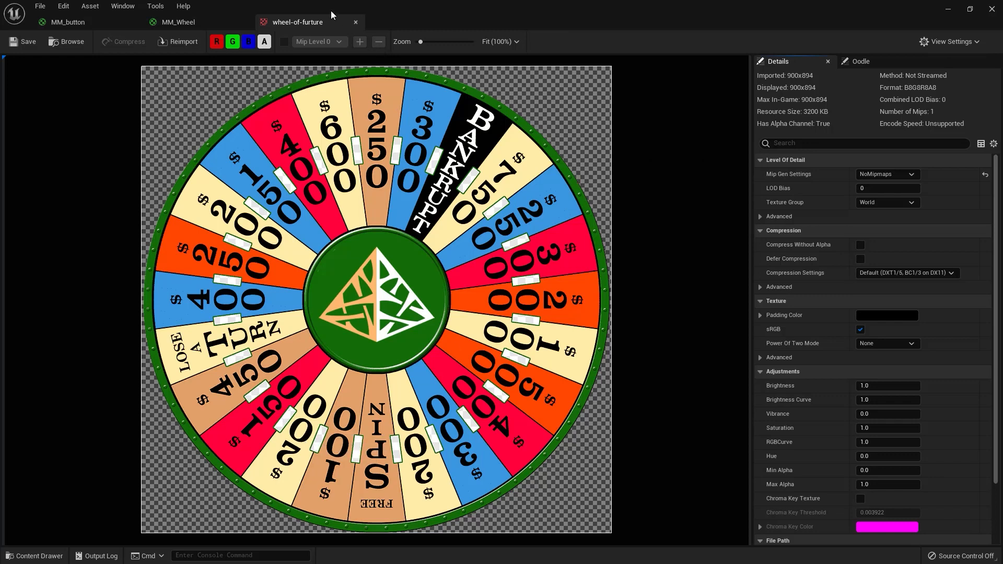
{"action": "left_click", "coordinate": [355, 22]}
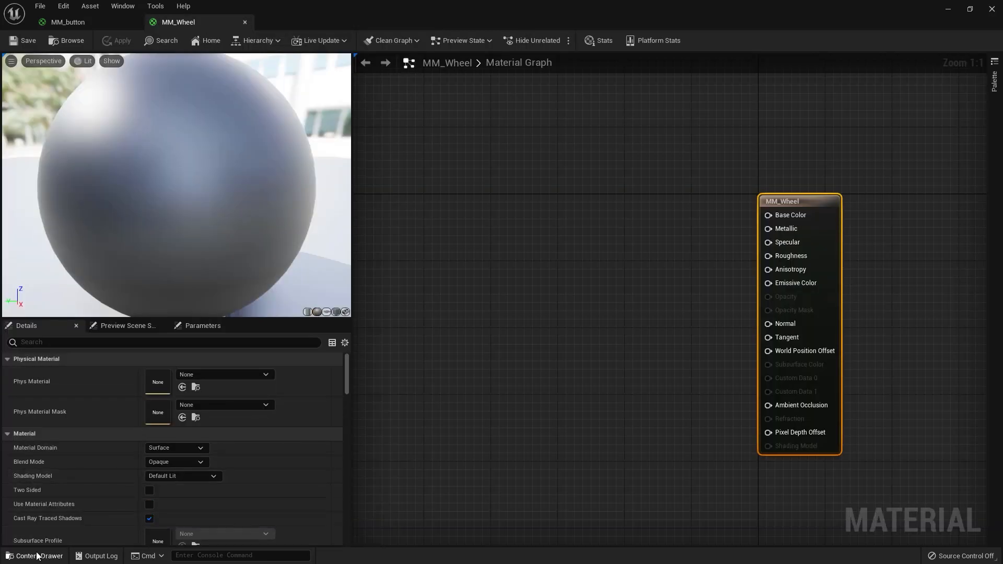
- Add the wheel-of-furture texture to the MM_Wheel graph, connect its RGB output to Base Color and apply the material to the level
{"action": "left_click", "coordinate": [58, 557]}
{"action": "left_click_drag", "start_coordinate": [287, 420], "coordinate": [629, 202]}
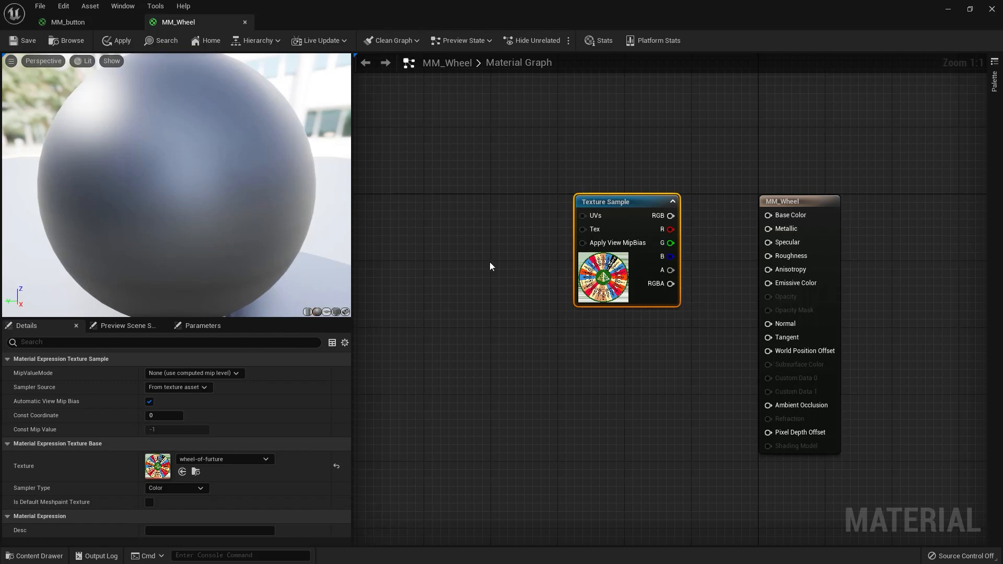
{"action": "left_click_drag", "start_coordinate": [671, 215], "coordinate": [768, 215]}
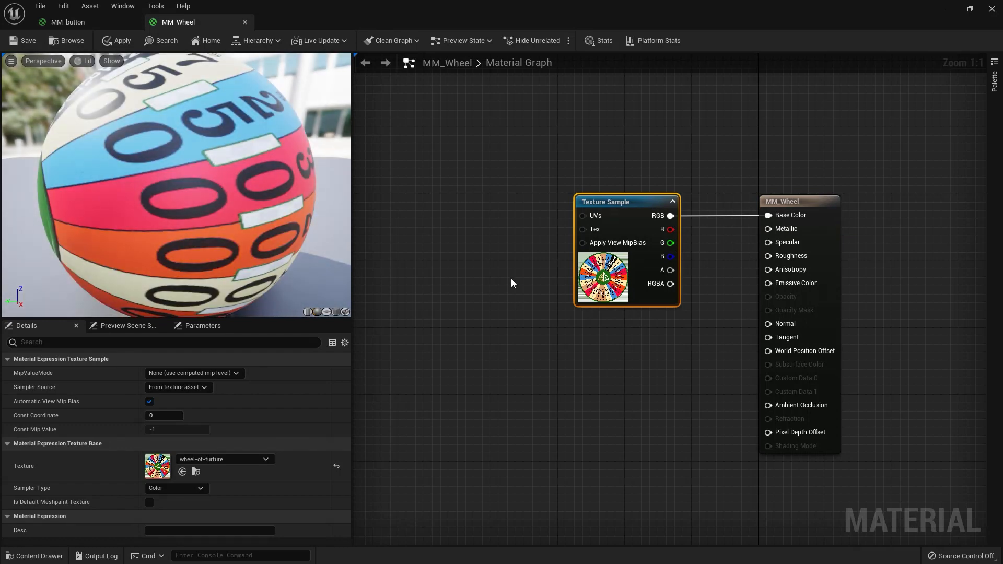
{"action": "left_click", "coordinate": [119, 41]}
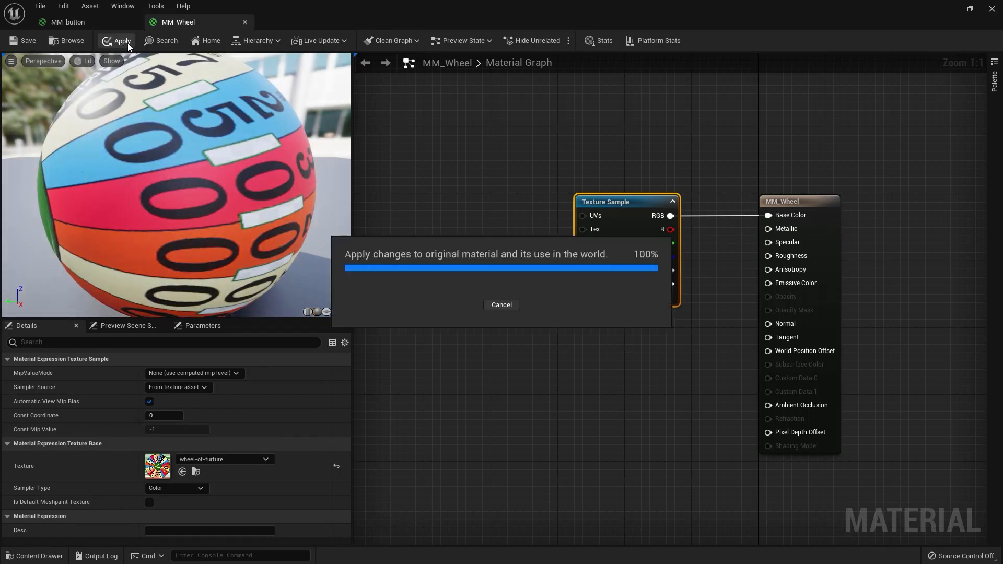
{"action": "left_click", "coordinate": [970, 10]}
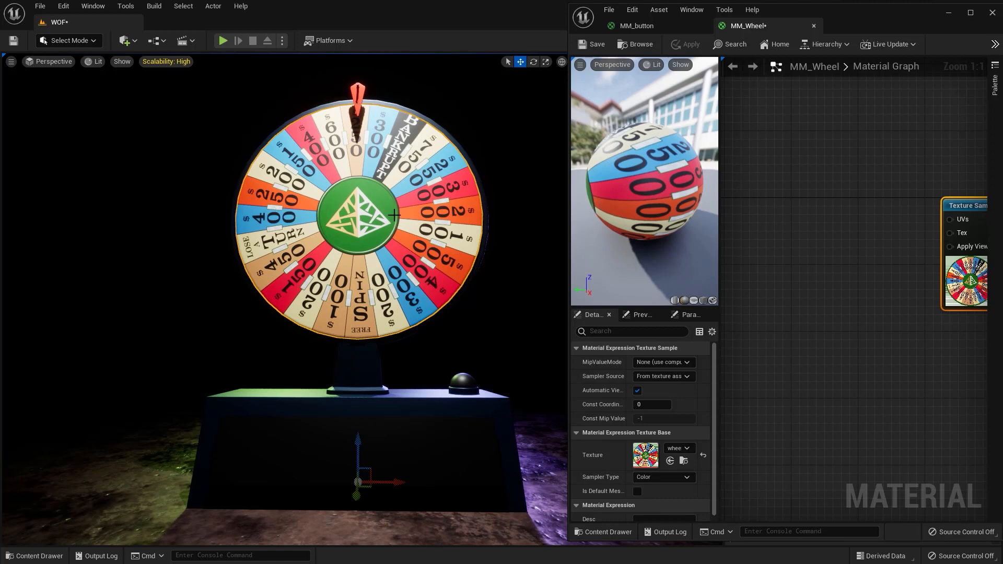
- Show the Materials folder's contents and run the pending autosave immediately
{"action": "left_click", "coordinate": [35, 556]}
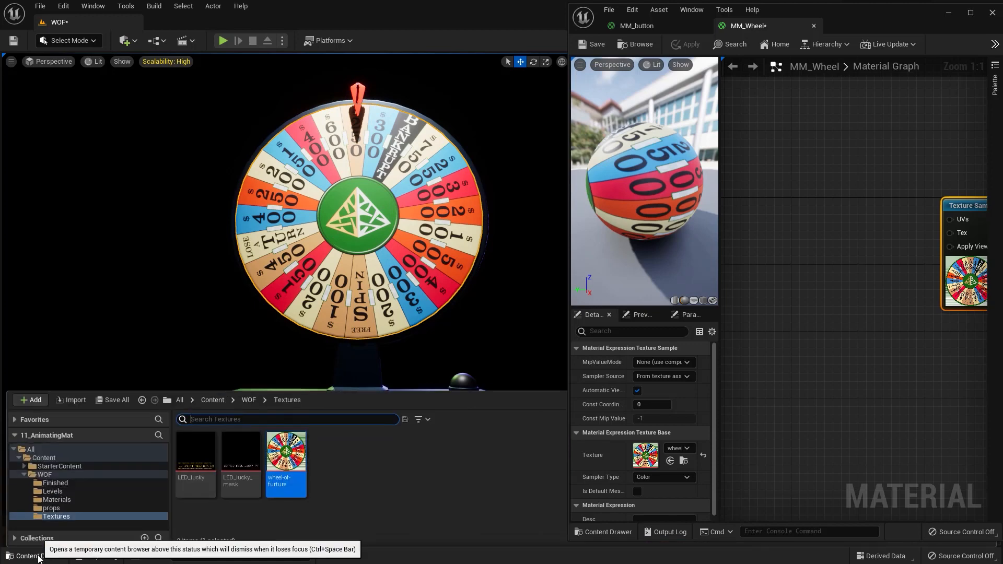
{"action": "left_click", "coordinate": [56, 499]}
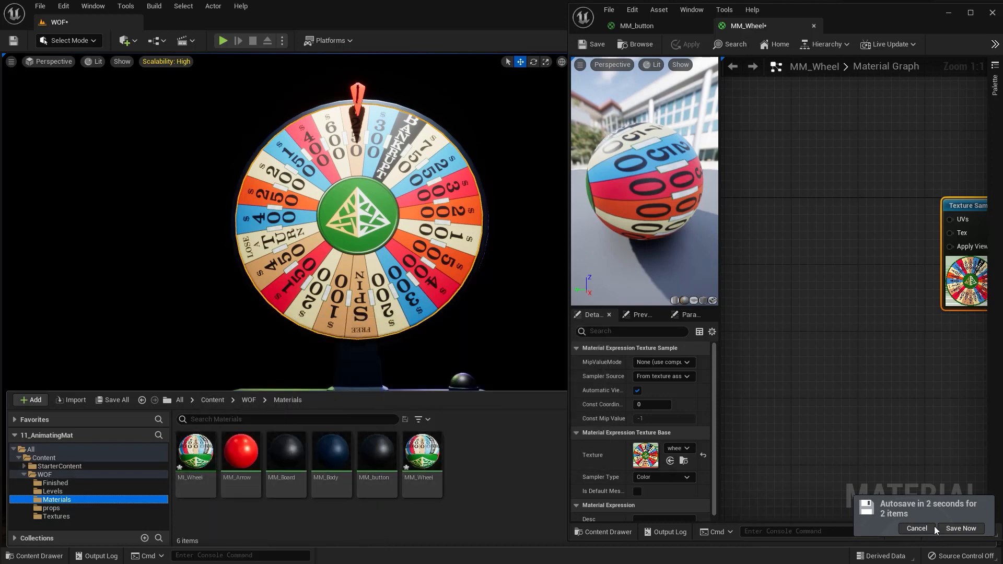
{"action": "left_click", "coordinate": [957, 529]}
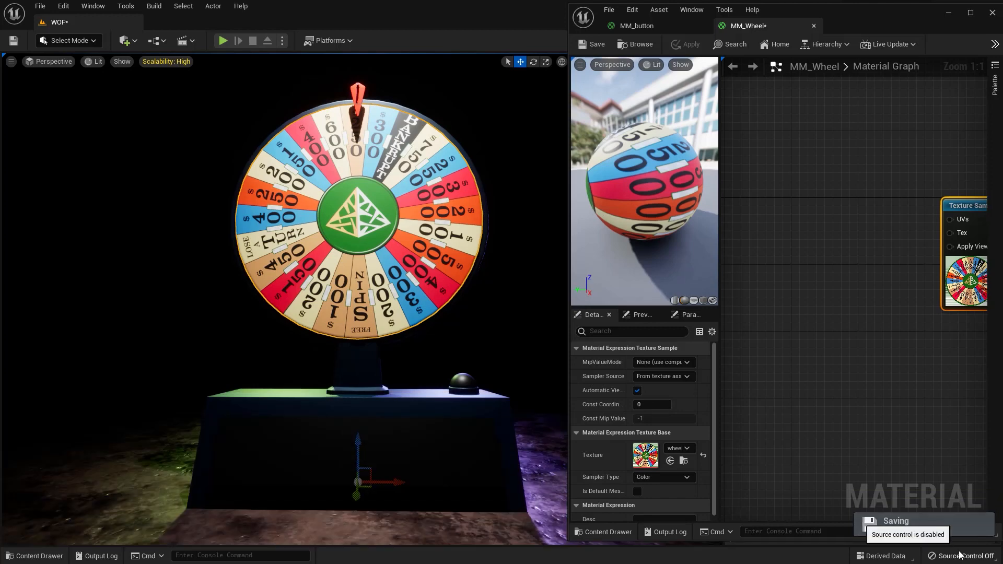
- Maximize the MM_Wheel material editor with the Texture Sample and result nodes in view
{"action": "right_click_drag", "start_coordinate": [929, 391], "coordinate": [826, 410]}
{"action": "scroll", "coordinate": [806, 368], "scroll_direction": "down", "scroll_amount": 1}
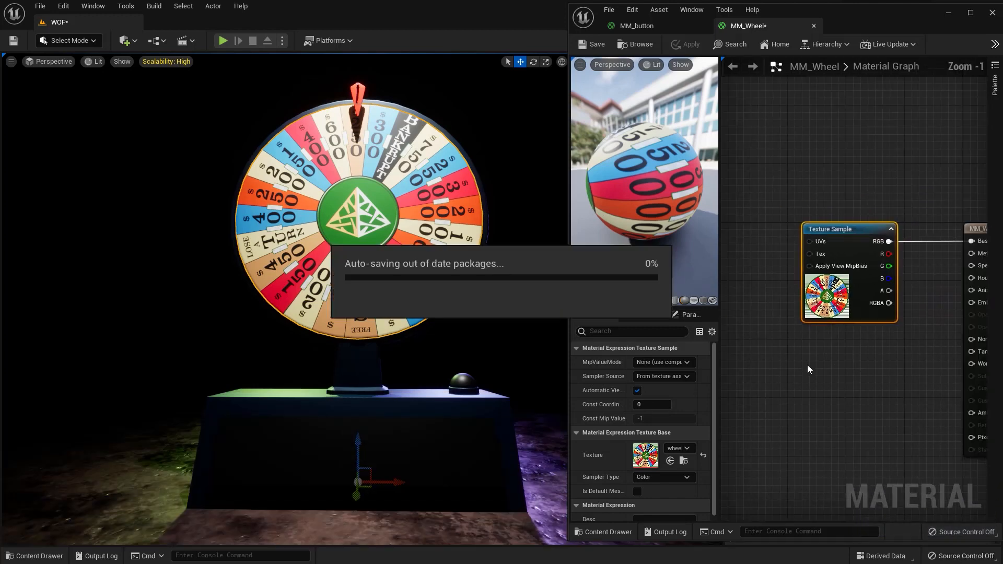
{"action": "left_click", "coordinate": [971, 12]}
{"action": "right_click_drag", "start_coordinate": [477, 353], "coordinate": [699, 386]}
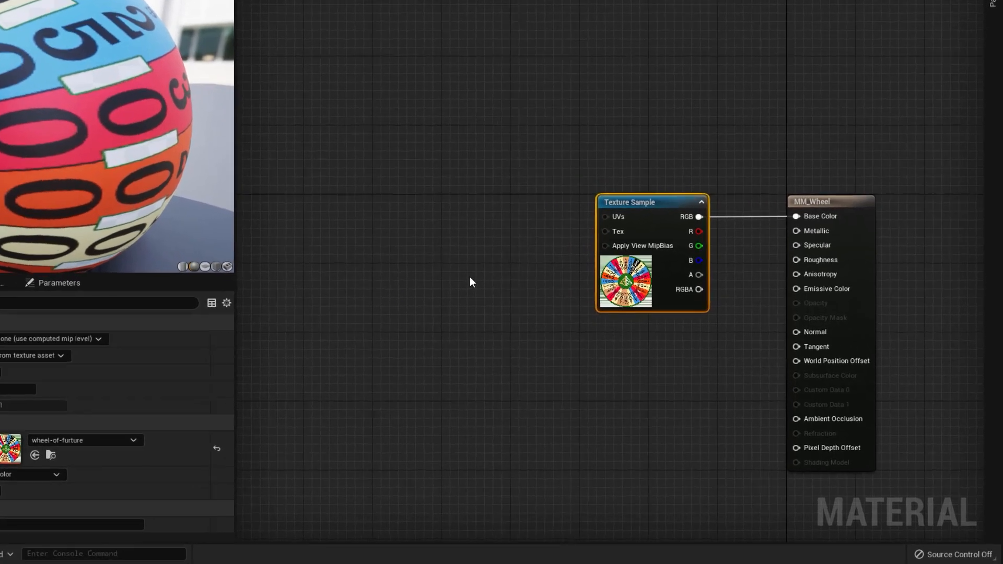
- Add a Rotator node to the MM_Wheel graph and place it just before the Texture Sample
{"action": "right_click", "coordinate": [297, 185]}
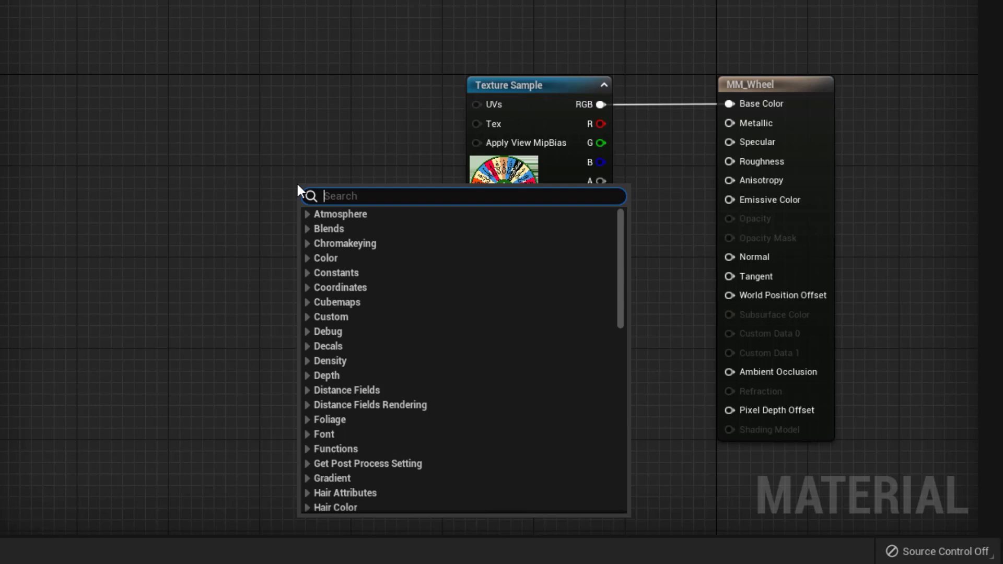
{"action": "type", "text": "rot"}
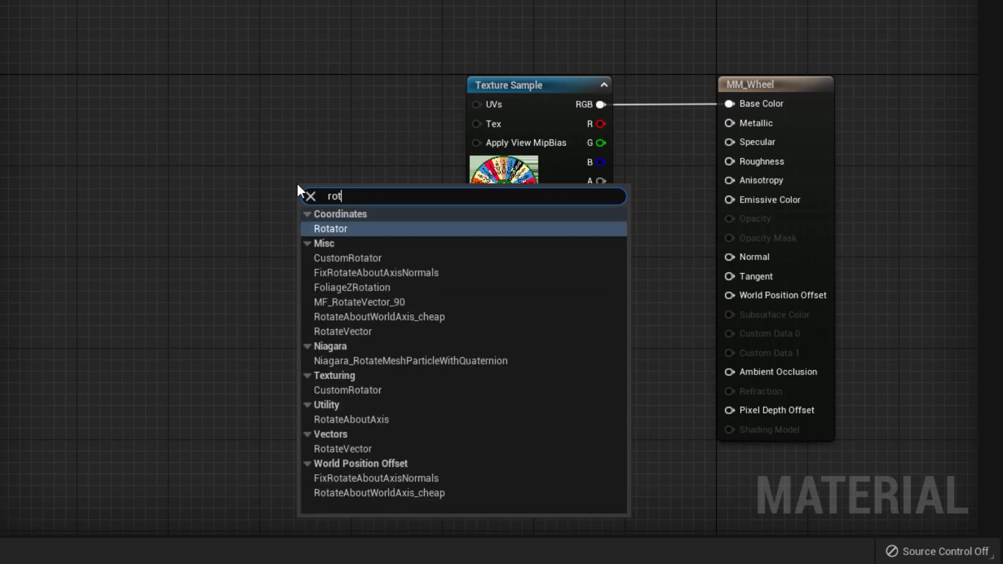
{"action": "type", "text": "ator"}
{"action": "key", "text": "Return"}
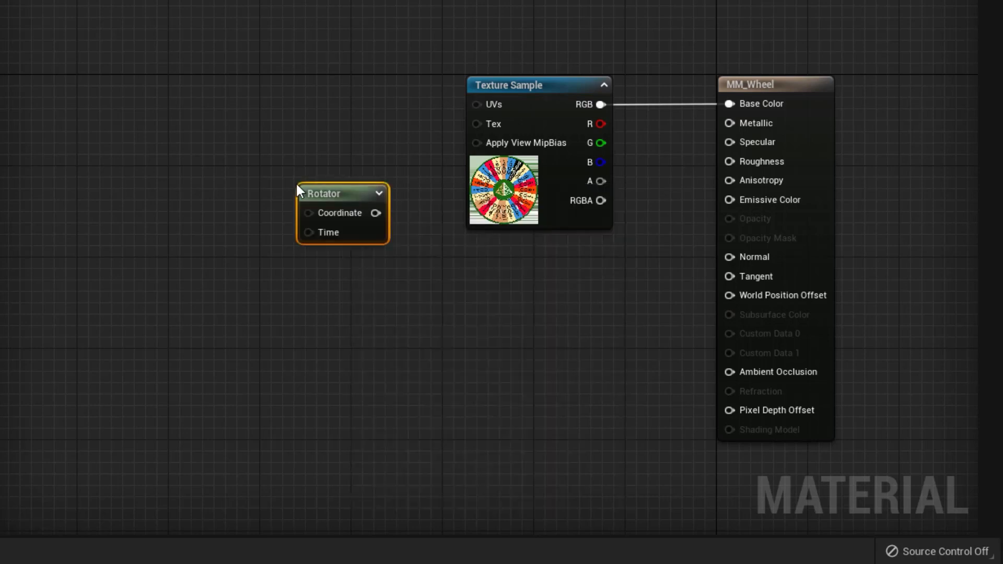
{"action": "left_click_drag", "start_coordinate": [324, 191], "coordinate": [332, 71]}
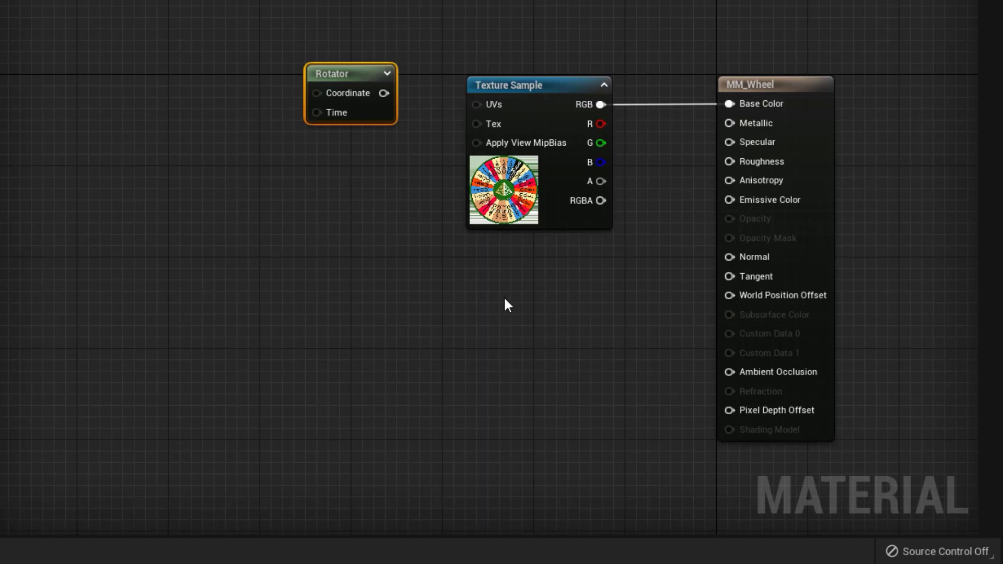
{"action": "left_click_drag", "start_coordinate": [316, 113], "coordinate": [203, 140]}
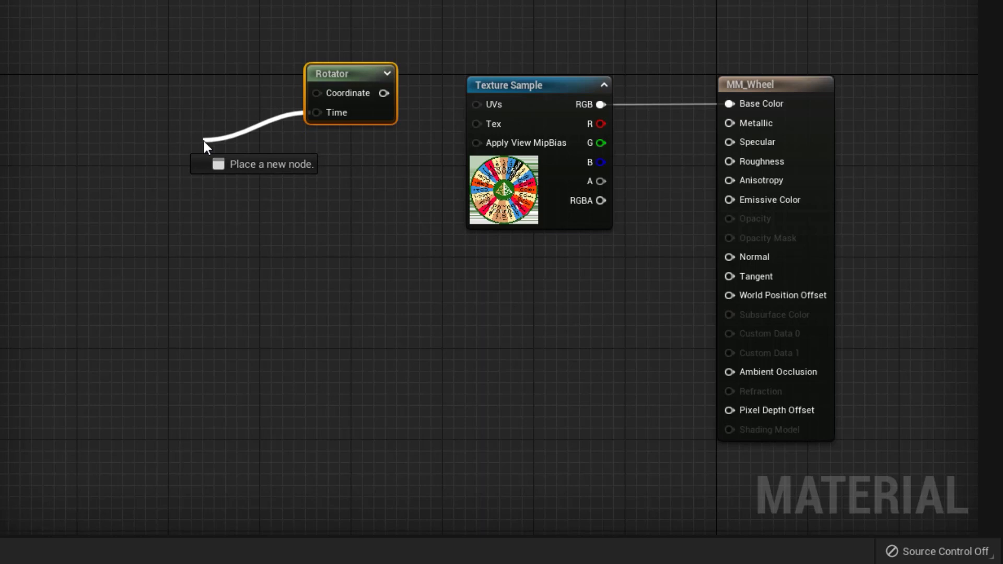
{"action": "left_click_drag", "start_coordinate": [204, 140], "coordinate": [204, 140]}
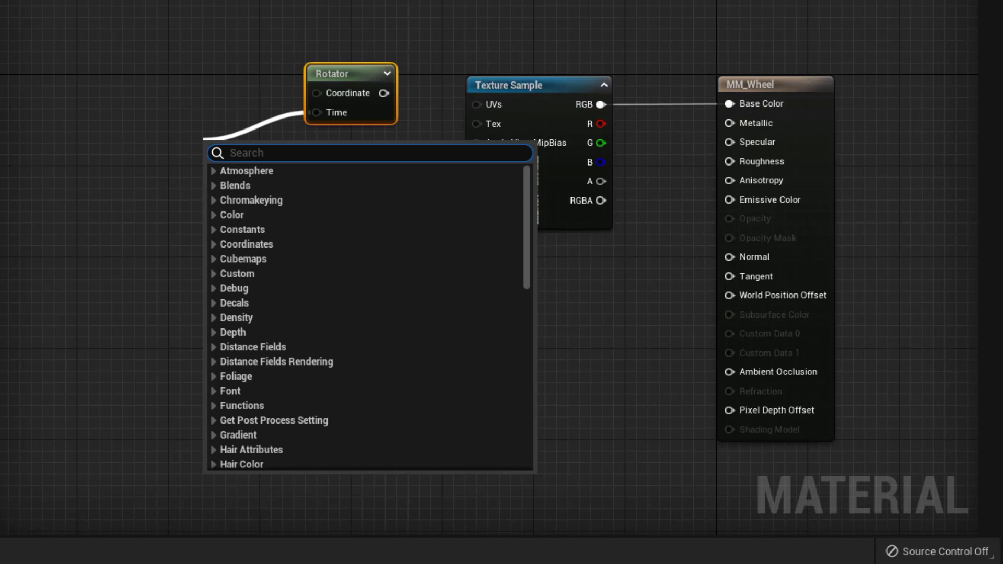
{"action": "key", "text": "Escape"}
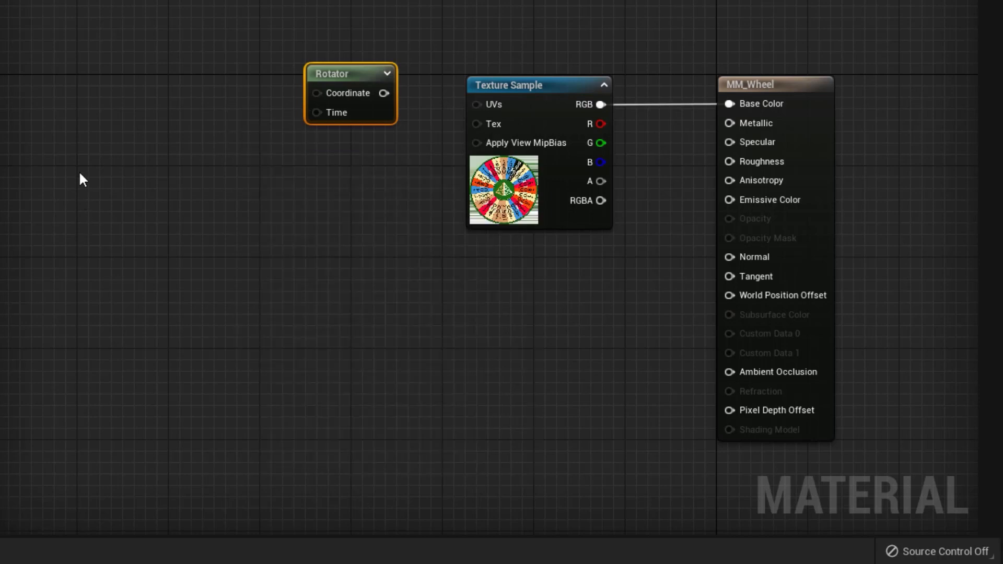
- Add a Time node to the graph and place it before the Rotator node
{"action": "left_click", "coordinate": [80, 174]}
{"action": "right_click", "coordinate": [80, 174]}
{"action": "type", "text": "time"}
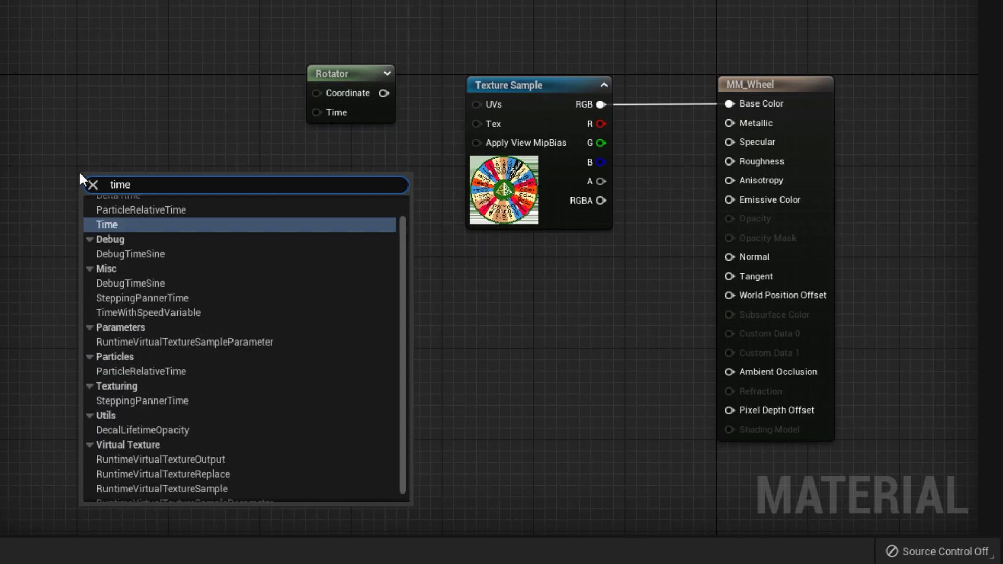
{"action": "key", "text": "Return"}
{"action": "left_click_drag", "start_coordinate": [92, 188], "coordinate": [143, 93]}
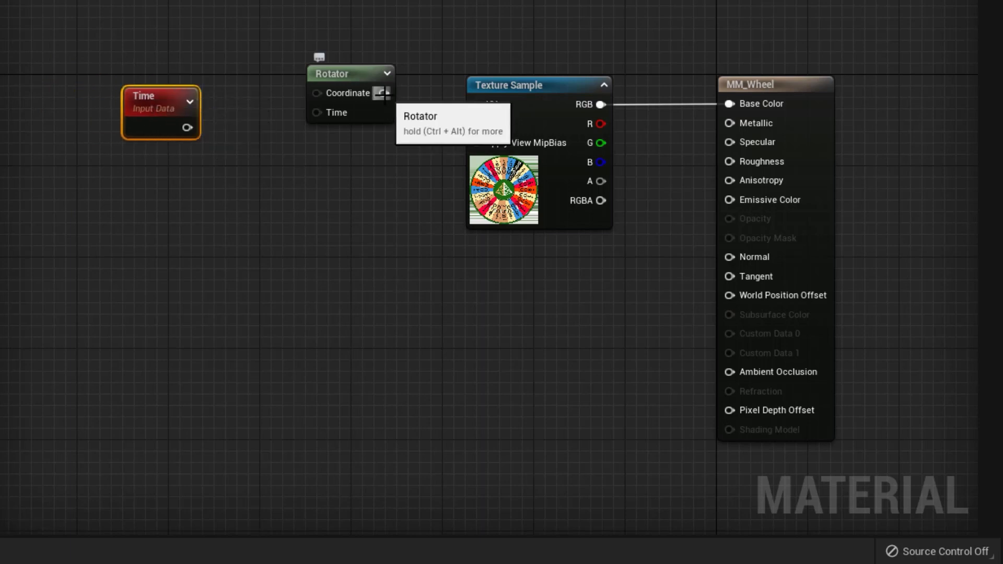
- Connect the Rotator's output to the Texture Sample's UVs, apply the material and restore the editor window beside the level viewport
{"action": "left_click_drag", "start_coordinate": [385, 94], "coordinate": [476, 105]}
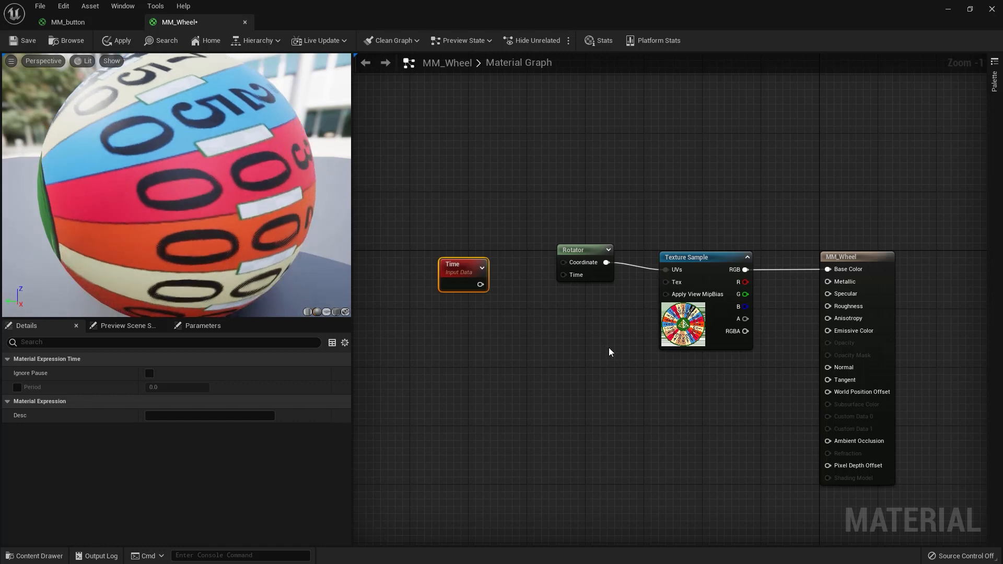
{"action": "left_click", "coordinate": [118, 40]}
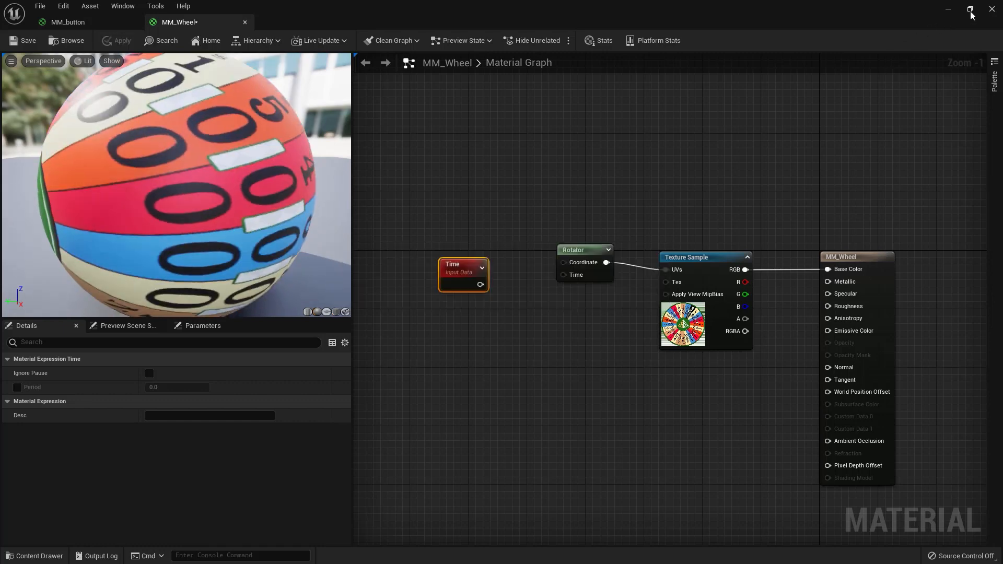
{"action": "left_click", "coordinate": [969, 10]}
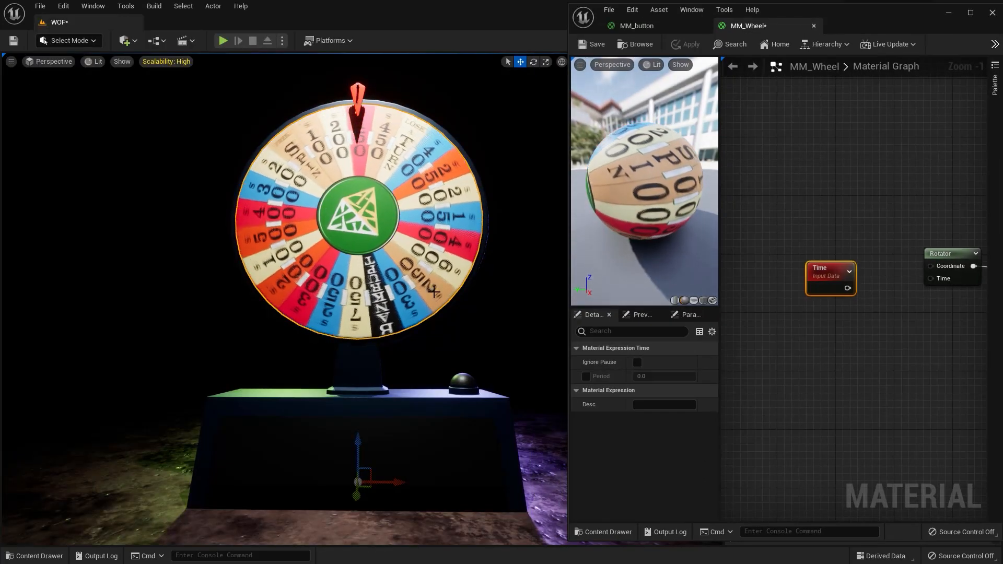
- Try a Rotator speed of 1.0 by applying the material to the wheel, and reset the speed to its default 0.25
{"action": "right_click_drag", "start_coordinate": [897, 380], "coordinate": [818, 389]}
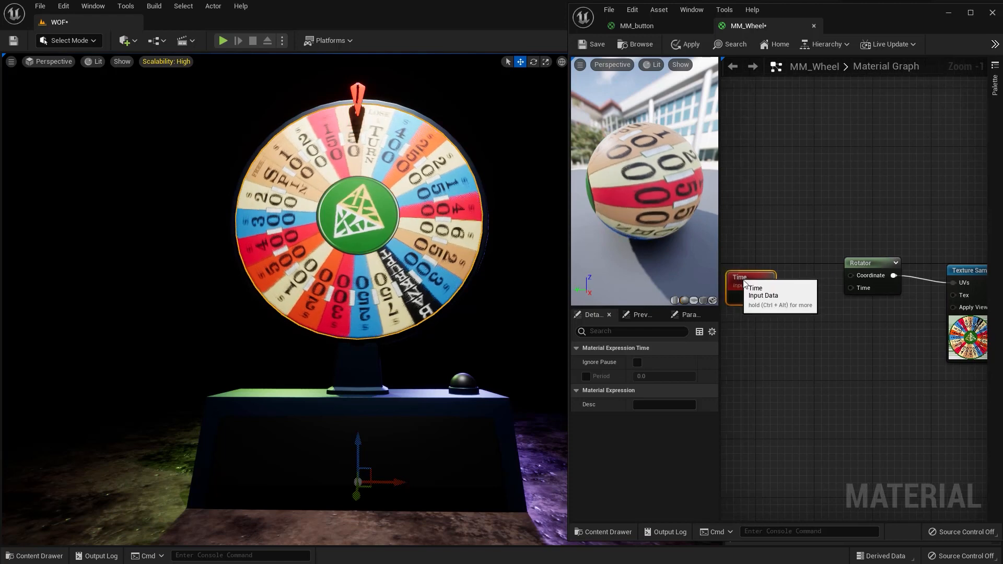
{"action": "left_click_drag", "start_coordinate": [737, 281], "coordinate": [752, 295]}
{"action": "left_click", "coordinate": [869, 270]}
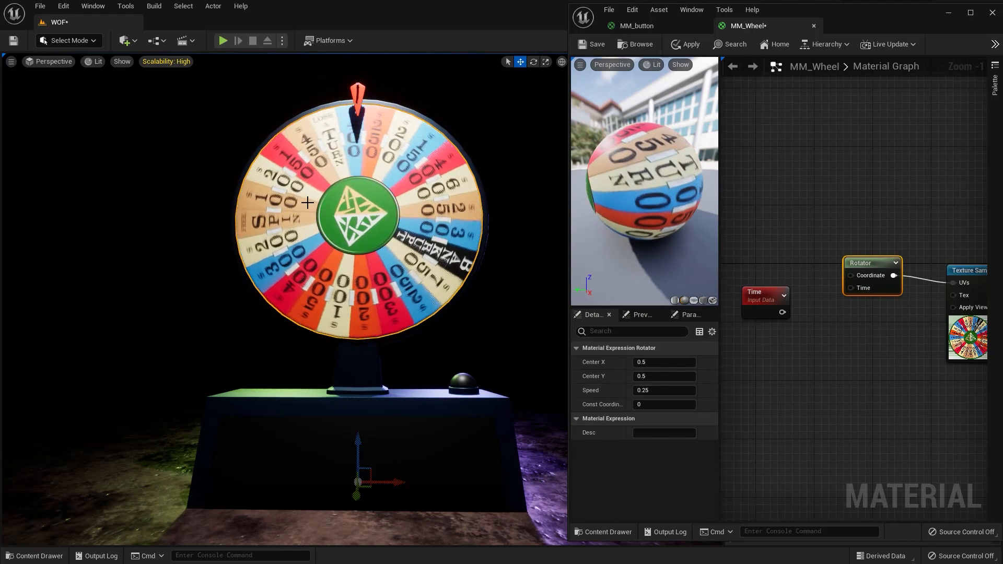
{"action": "left_click", "coordinate": [660, 391]}
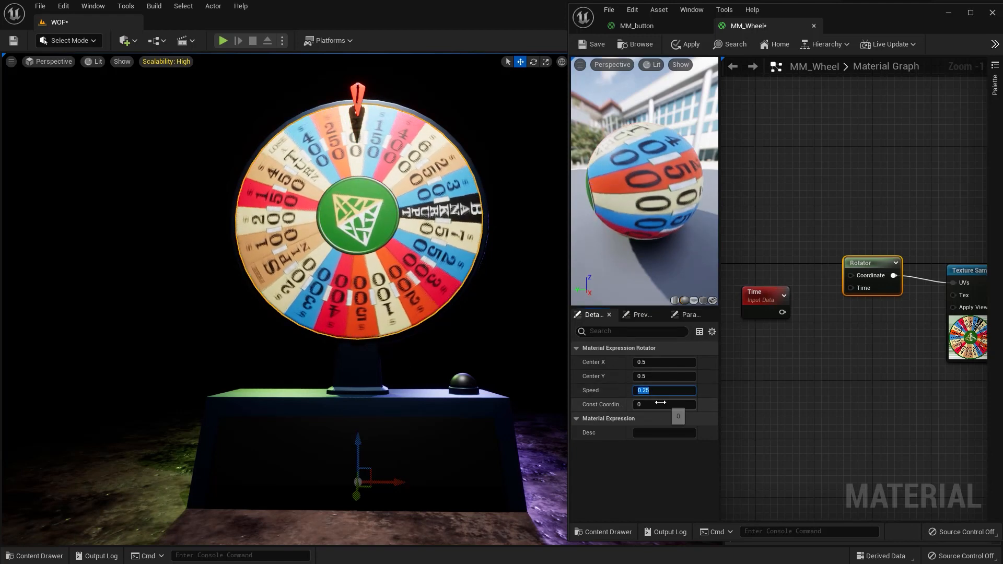
{"action": "type", "text": "1.0"}
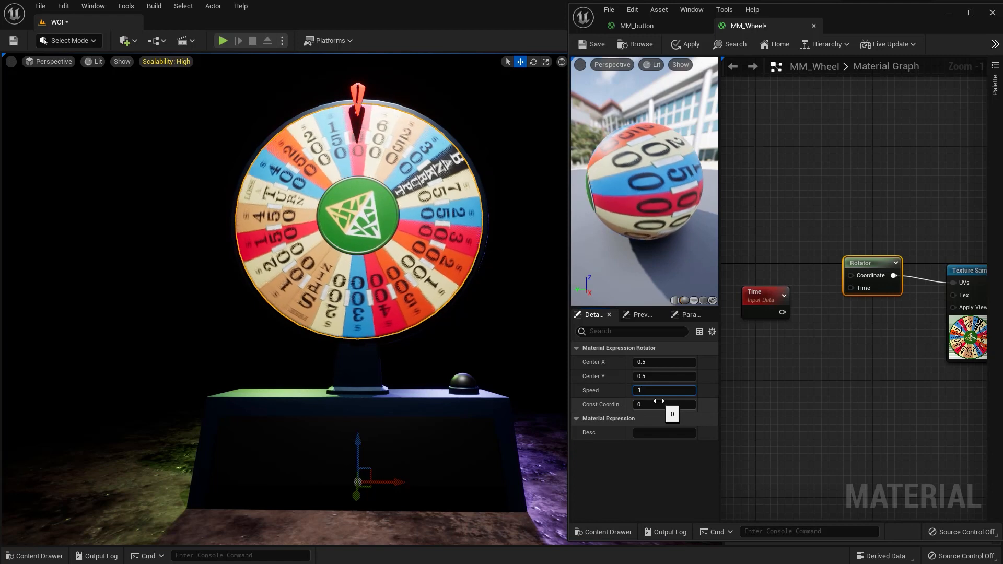
{"action": "key", "text": "Return"}
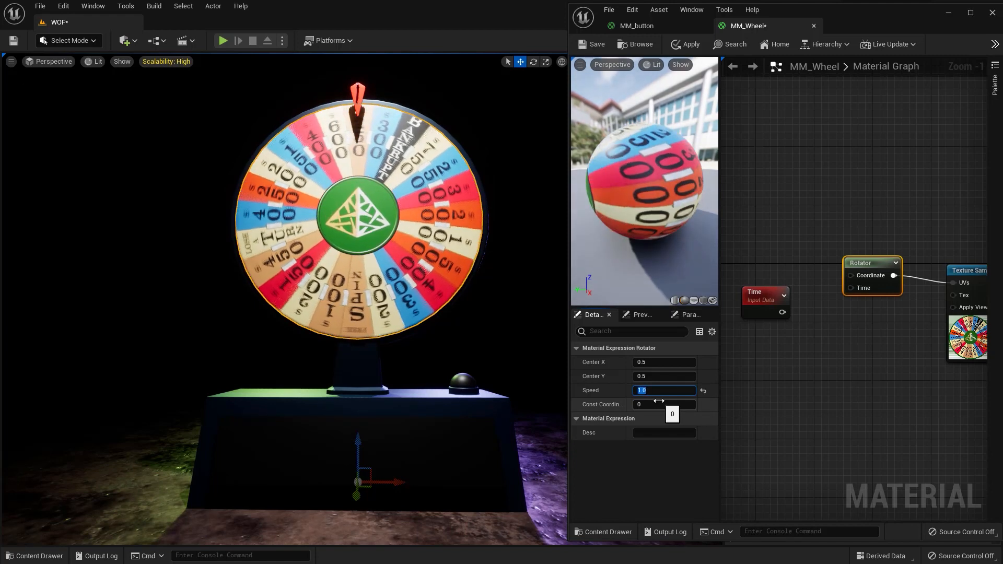
{"action": "left_click", "coordinate": [681, 46]}
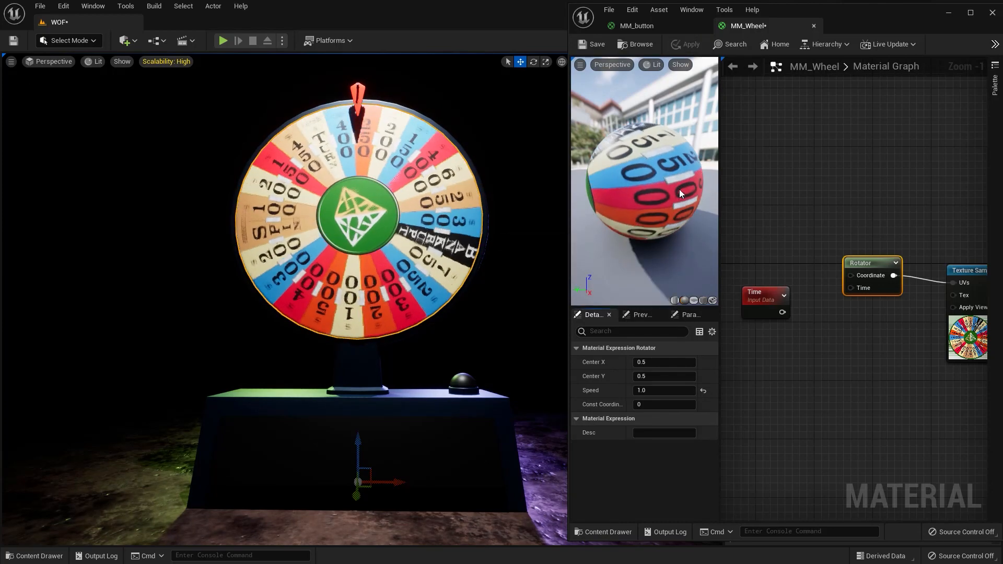
{"action": "left_click", "coordinate": [703, 391]}
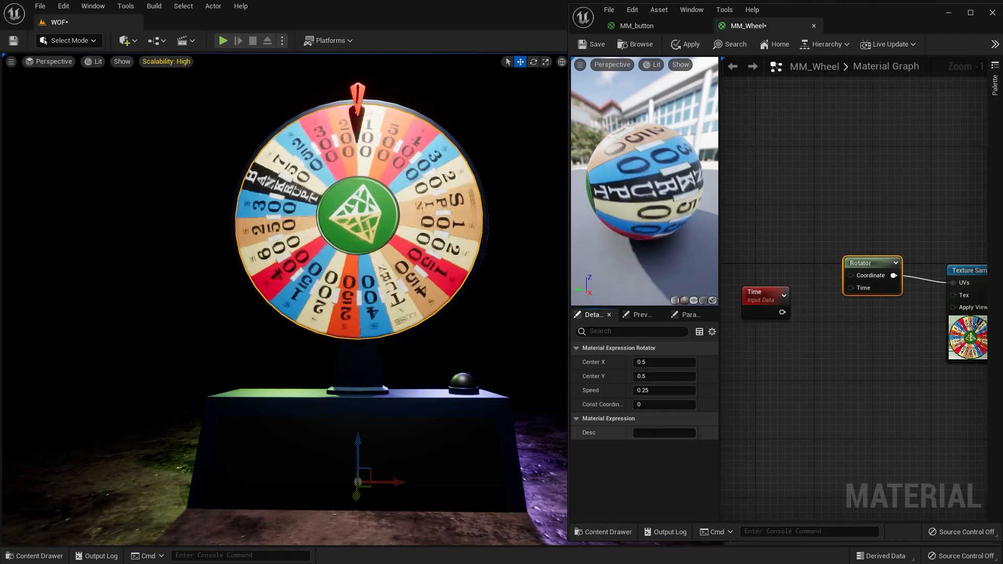
- View the MI_Wheel material instance from the Materials folder in its editor and close it
{"action": "left_click", "coordinate": [36, 556]}
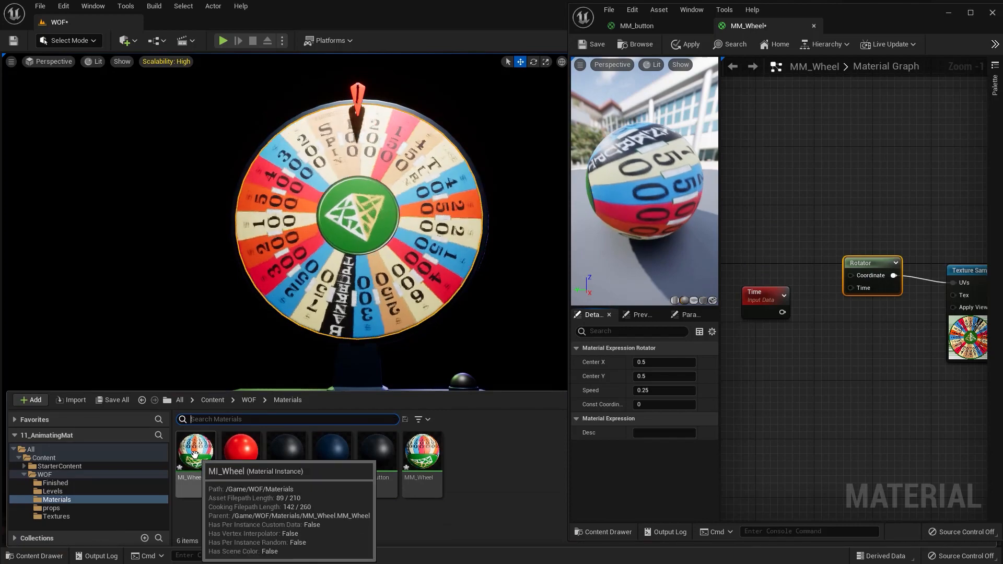
{"action": "double_click", "coordinate": [195, 457]}
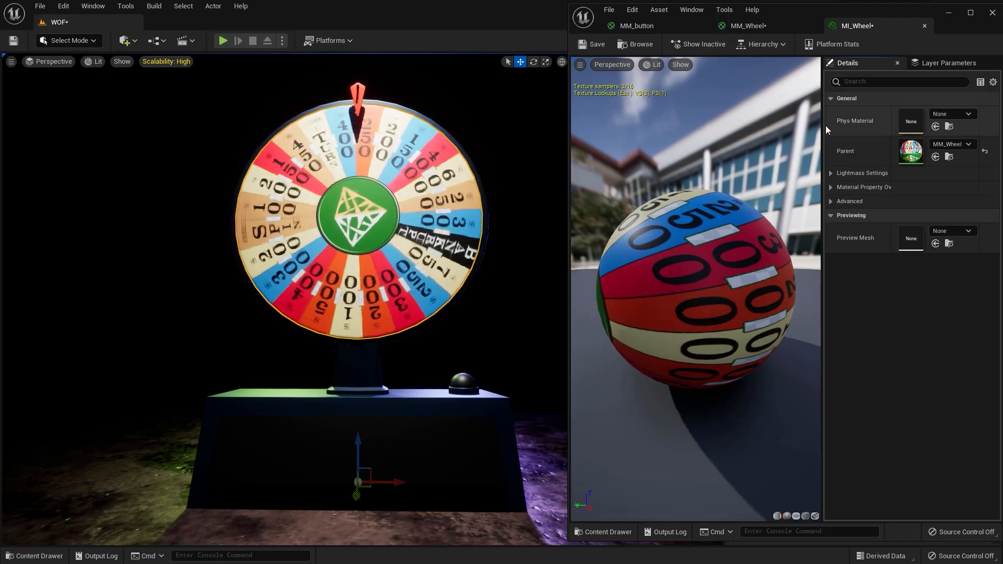
{"action": "left_click", "coordinate": [923, 27]}
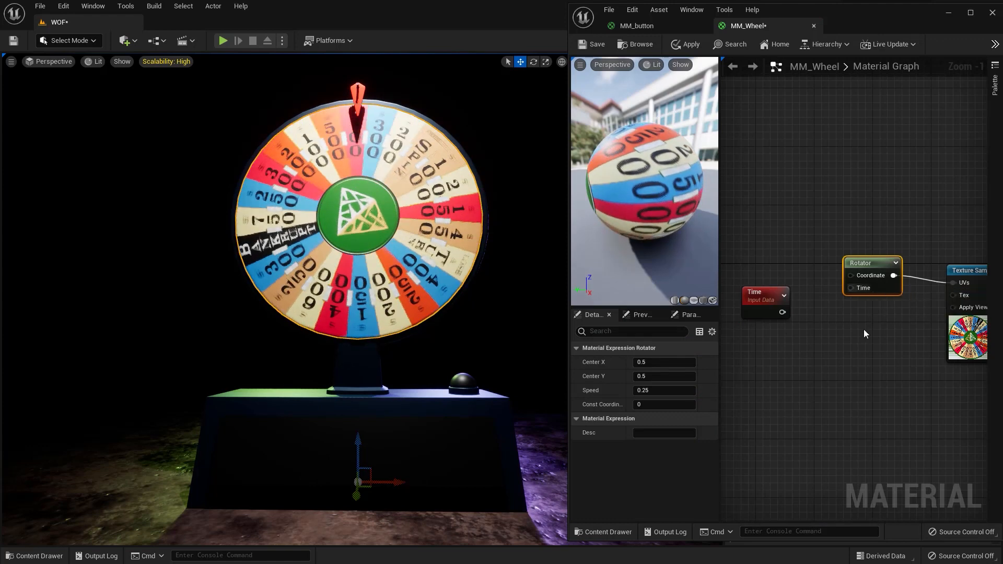
- Try changing the Rotator node's speed to 1.0 without applying it, and restore the default of 0.25
{"action": "left_click_drag", "start_coordinate": [760, 293], "coordinate": [763, 297]}
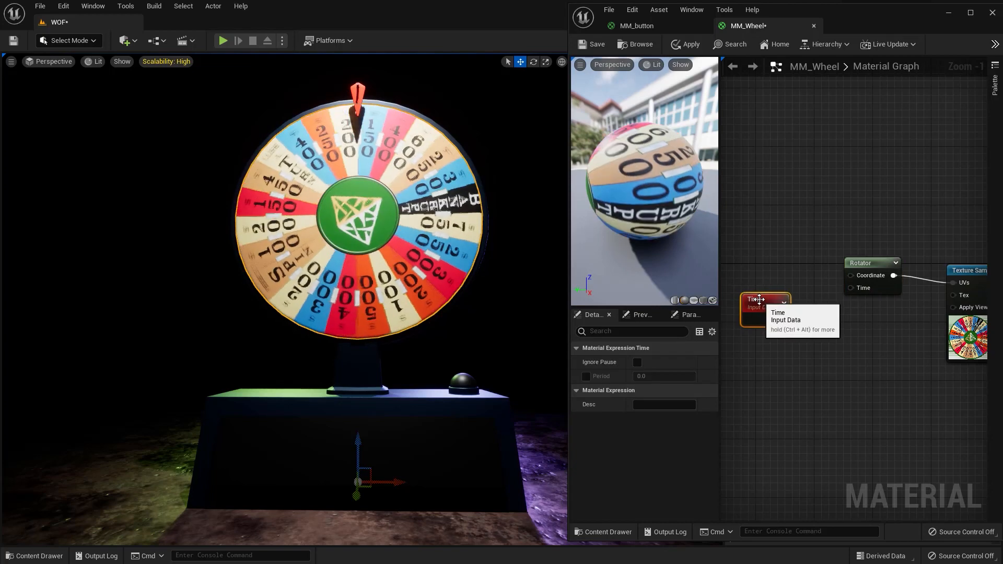
{"action": "left_click", "coordinate": [863, 264]}
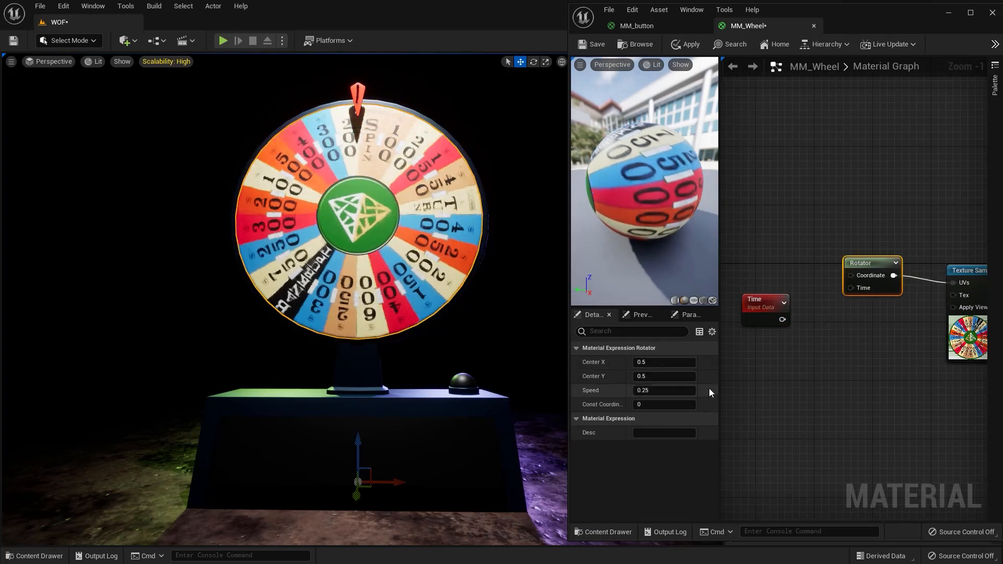
{"action": "left_click", "coordinate": [679, 390]}
{"action": "type", "text": "1.0"}
{"action": "key", "text": "Return"}
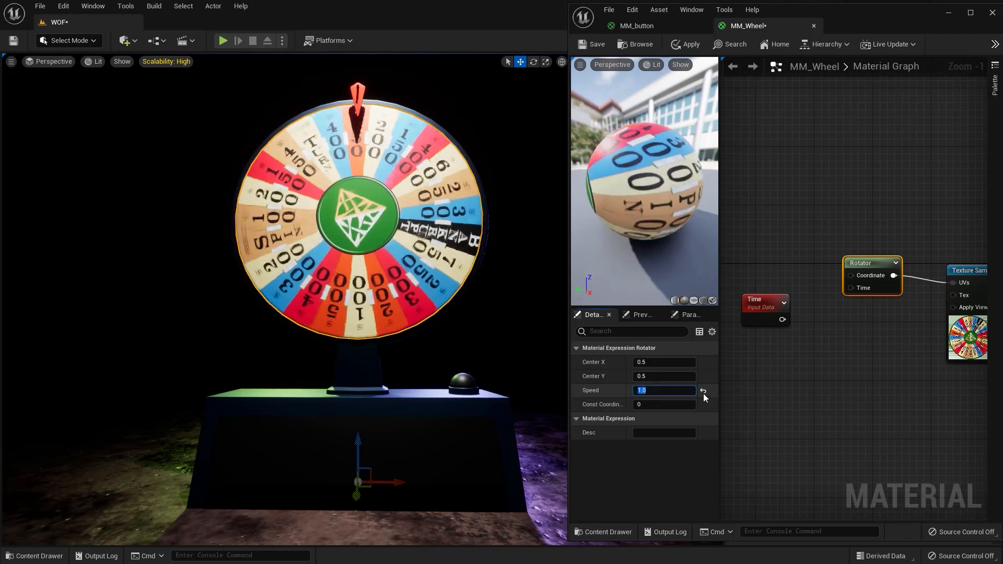
{"action": "left_click", "coordinate": [703, 391]}
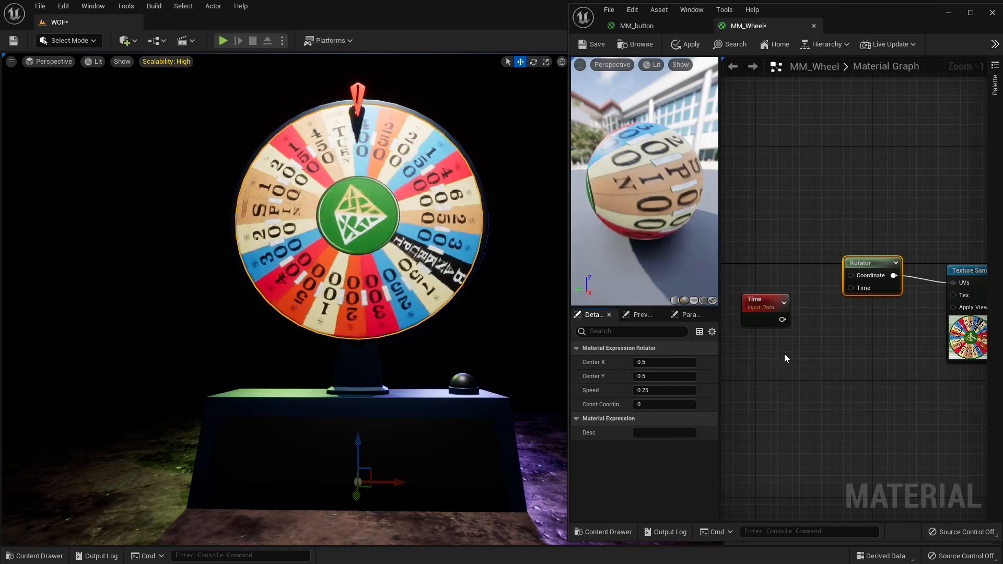
- Maximize the MM_Wheel editor and add a Multiply node, moving the Time node farther away to leave room between it and the Rotator
{"action": "left_click_drag", "start_coordinate": [762, 300], "coordinate": [744, 255]}
{"action": "right_click_drag", "start_coordinate": [791, 310], "coordinate": [802, 315]}
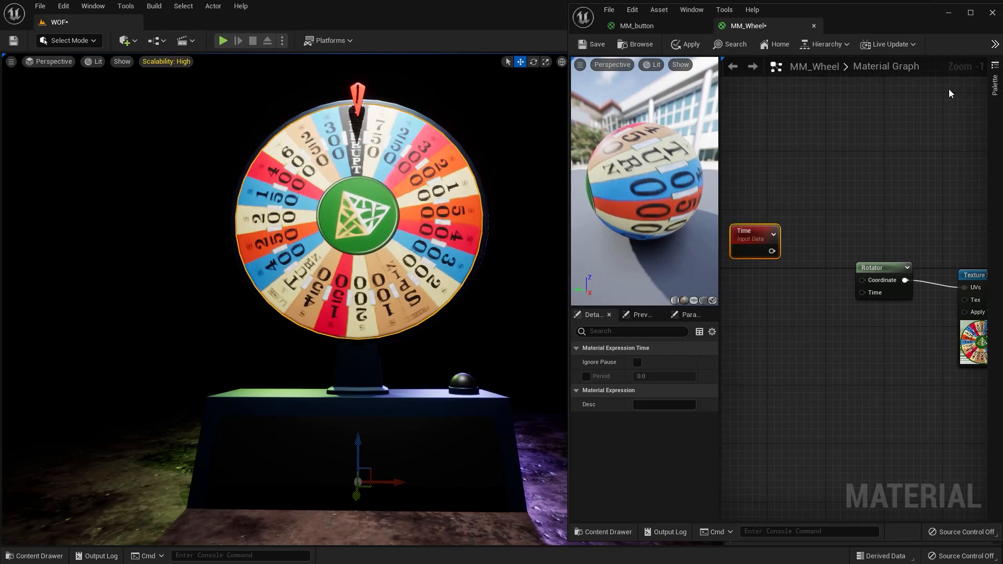
{"action": "left_click", "coordinate": [970, 12]}
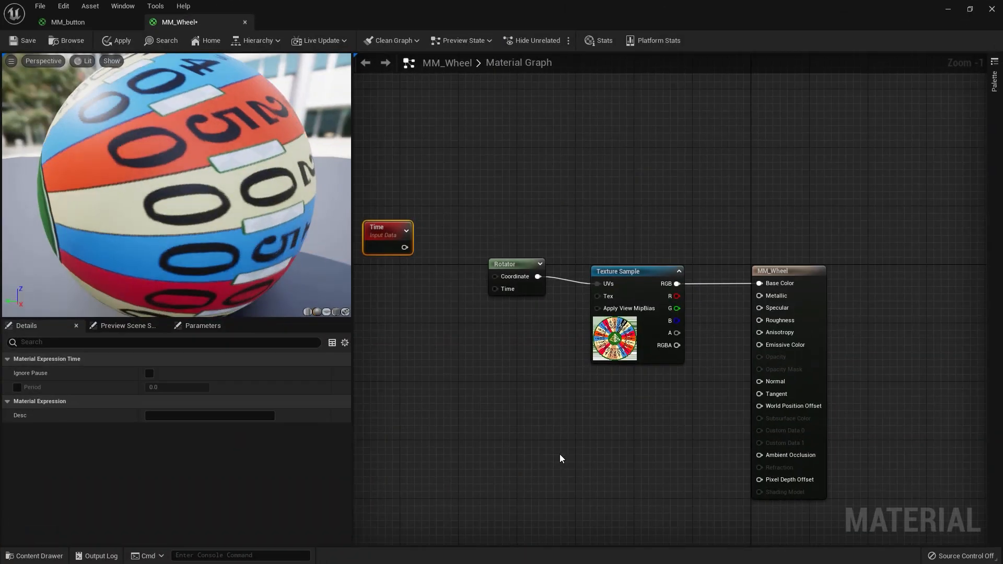
{"action": "right_click_drag", "start_coordinate": [460, 332], "coordinate": [641, 366]}
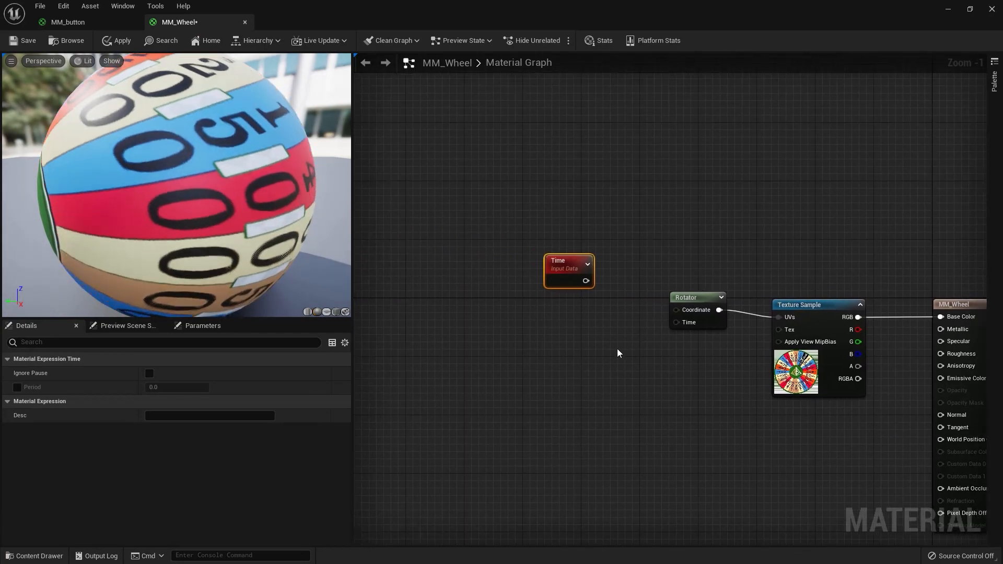
{"action": "key", "text": "m"}
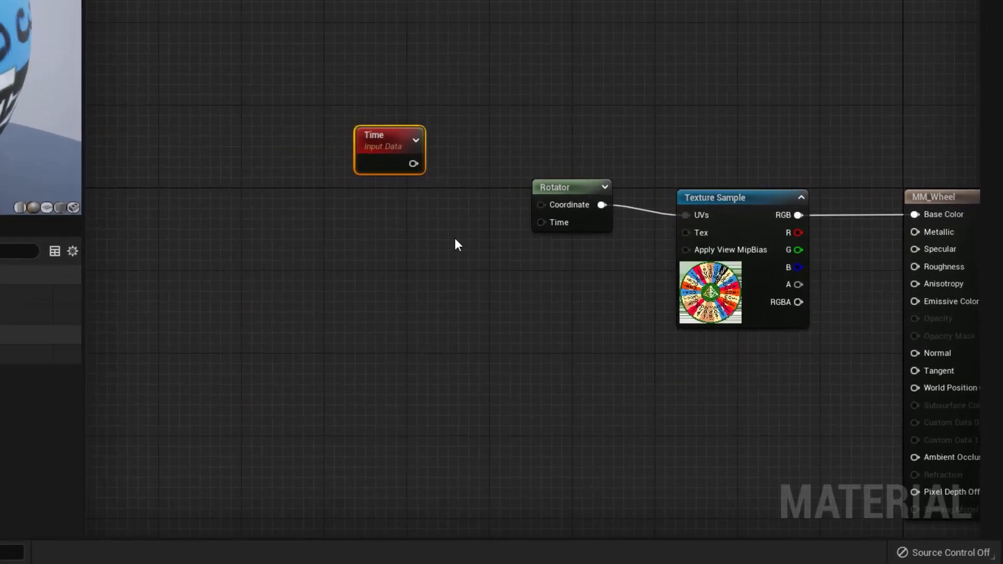
{"action": "left_click", "coordinate": [614, 332]}
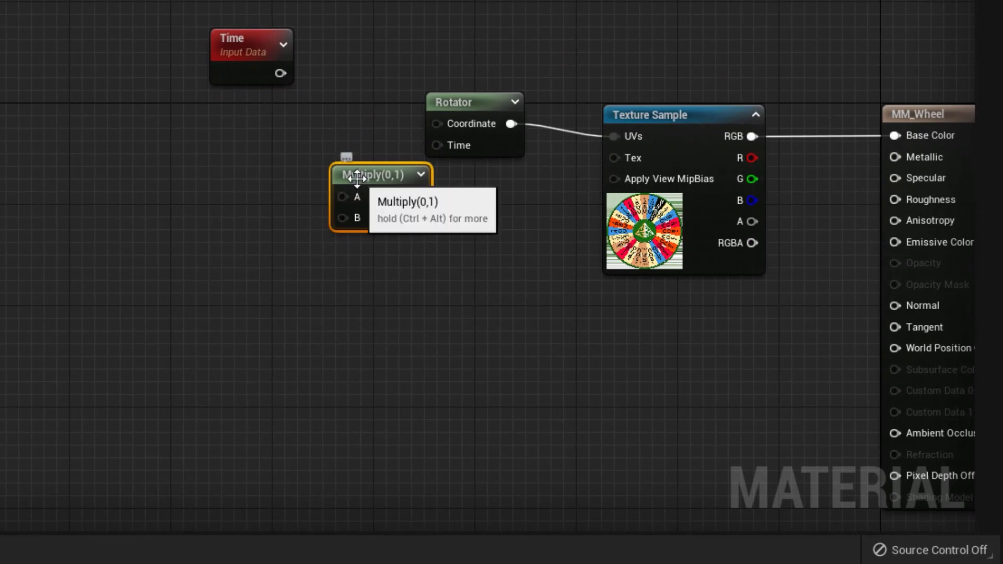
{"action": "left_click_drag", "start_coordinate": [317, 155], "coordinate": [99, 34]}
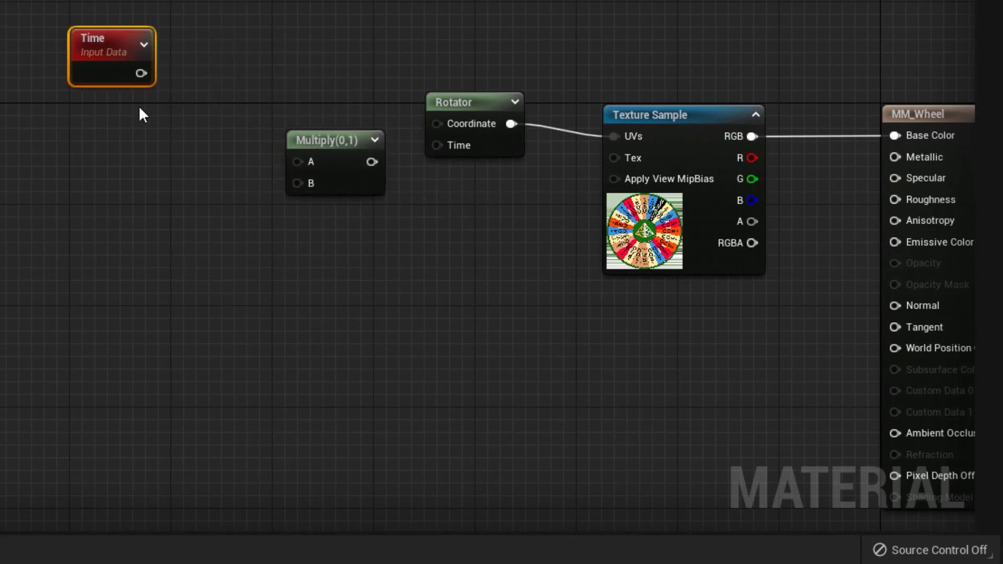
{"action": "right_click", "coordinate": [136, 123]}
{"action": "type", "text": "multi"}
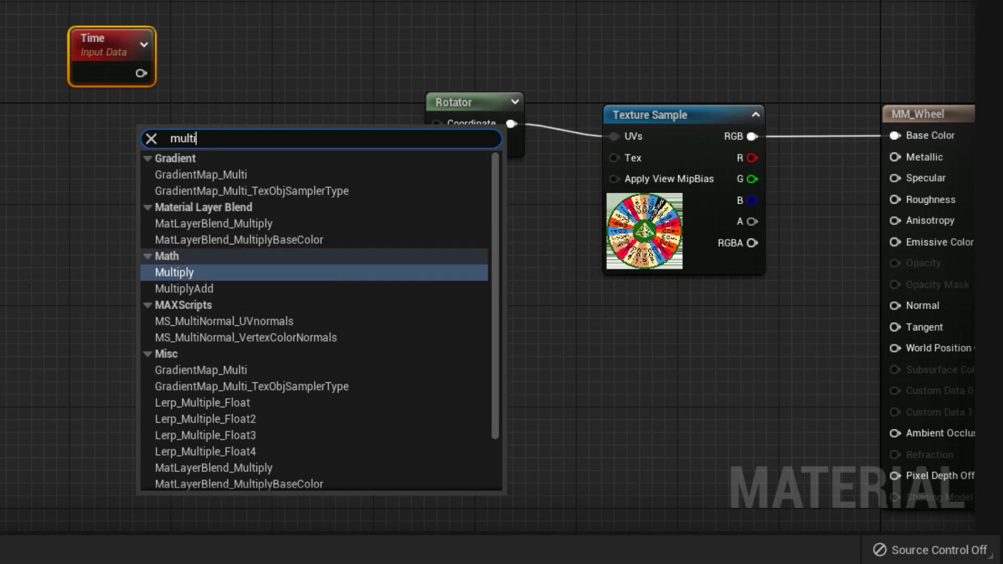
{"action": "key", "text": "Return"}
- Place the Multiply node between Time and Rotator, wiring Time into its A input and its output into the Rotator's Time input
{"action": "left_click_drag", "start_coordinate": [308, 142], "coordinate": [278, 108]}
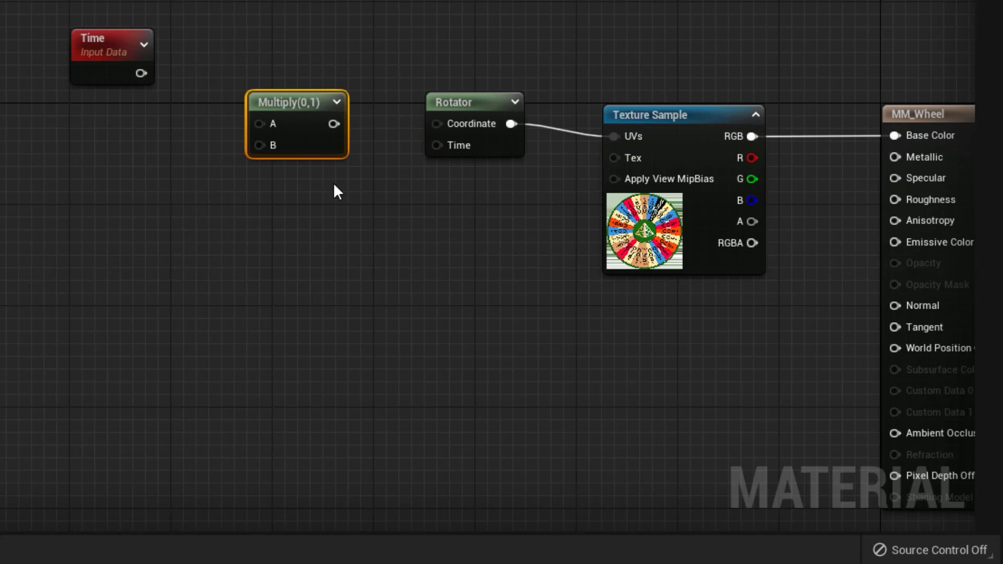
{"action": "left_click_drag", "start_coordinate": [333, 124], "coordinate": [438, 145]}
{"action": "left_click_drag", "start_coordinate": [151, 77], "coordinate": [260, 124]}
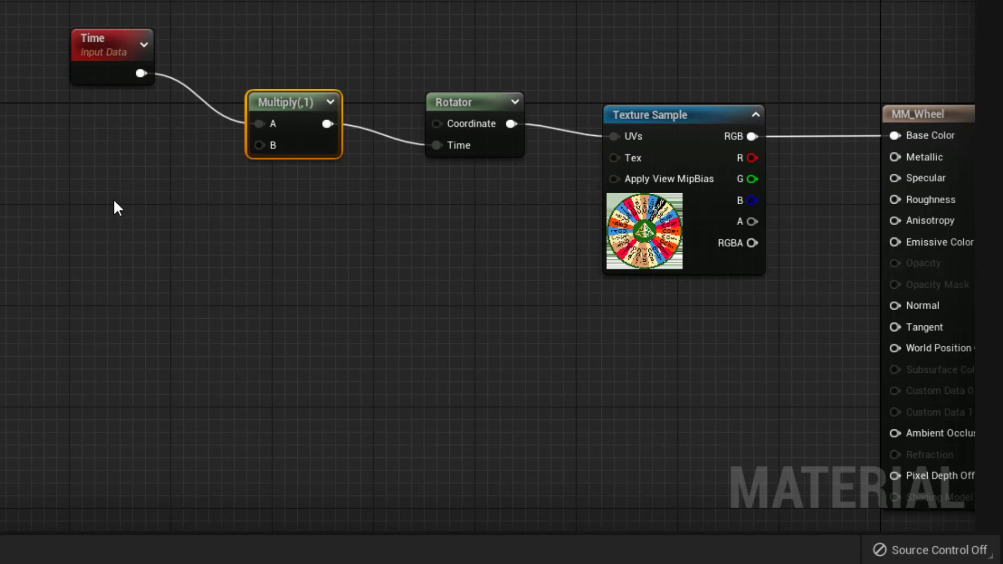
- Add a constant node below Time and wire its output into the Multiply node's B input
{"action": "key", "text": "1"}
{"action": "left_click", "coordinate": [134, 202]}
{"action": "left_click_drag", "start_coordinate": [141, 213], "coordinate": [260, 145]}
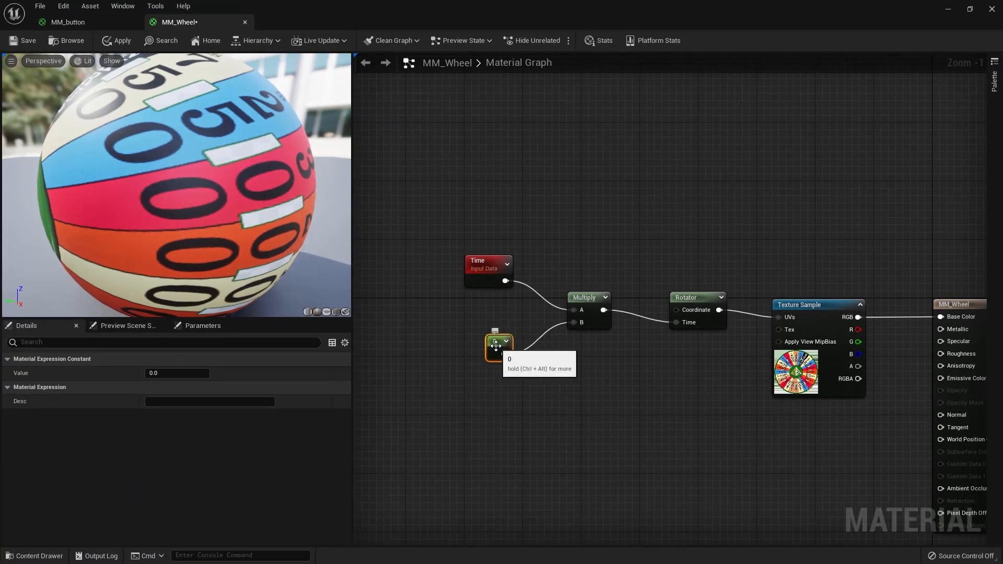
- Convert the constant to a parameter named Rotation Speed and place it below the Time node
{"action": "right_click", "coordinate": [492, 342]}
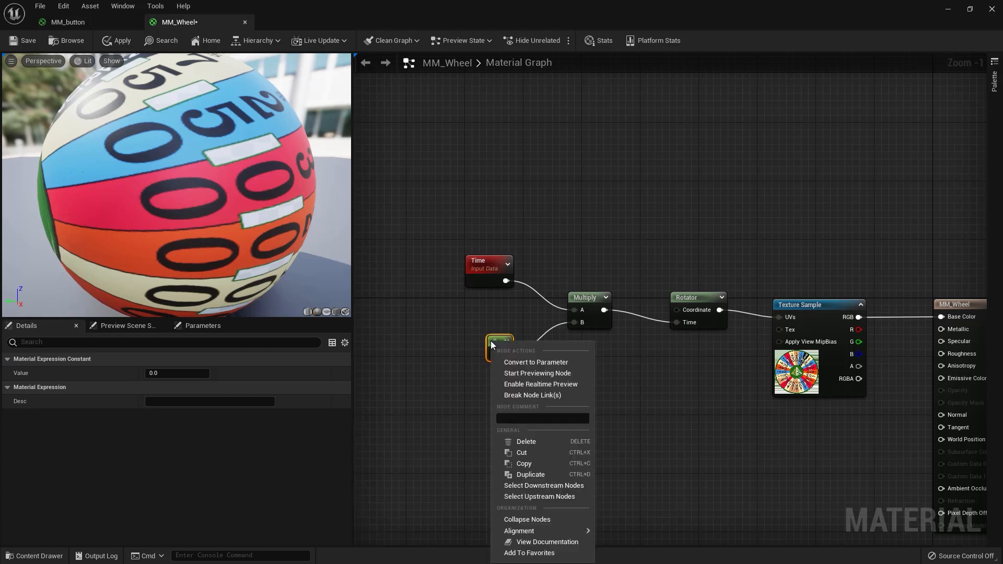
{"action": "left_click", "coordinate": [520, 362]}
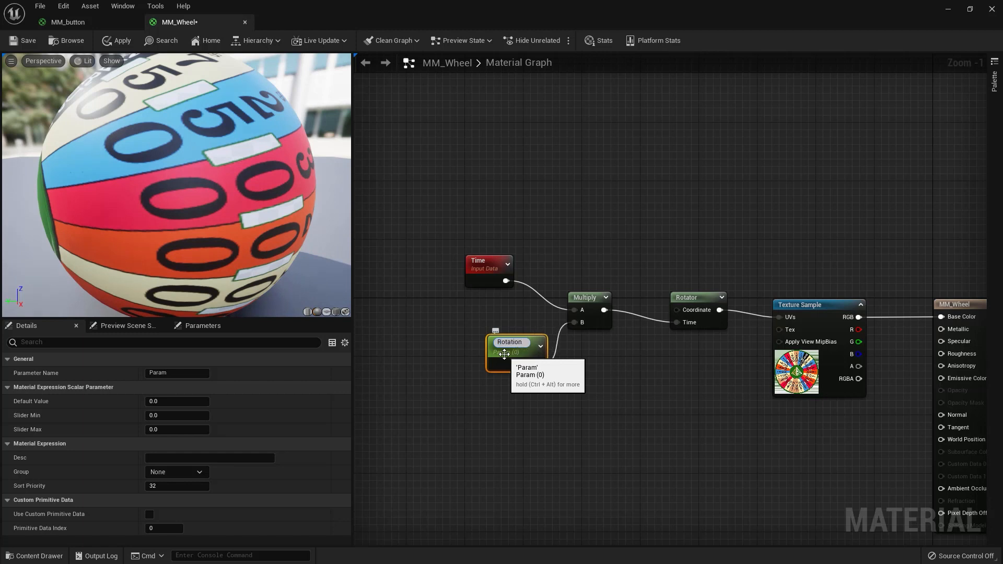
{"action": "type", "text": "Rotation Sprr"}
{"action": "key", "text": "BackSpace"}
{"action": "key", "text": "BackSpace"}
{"action": "type", "text": "eed"}
{"action": "left_click_drag", "start_coordinate": [504, 350], "coordinate": [469, 337]}
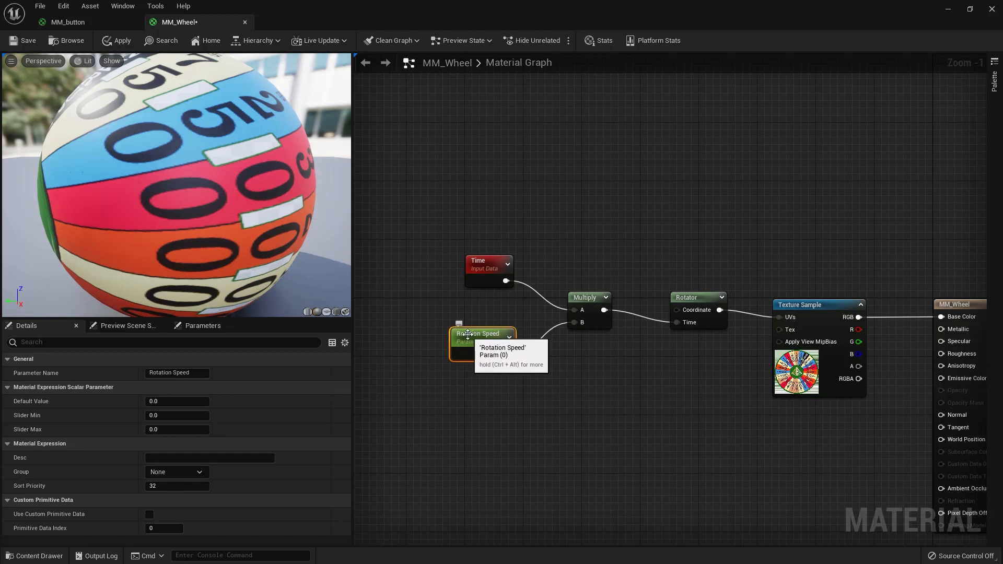
- Set the Rotation Speed parameter's default value to 0.25
{"action": "double_click", "coordinate": [467, 334]}
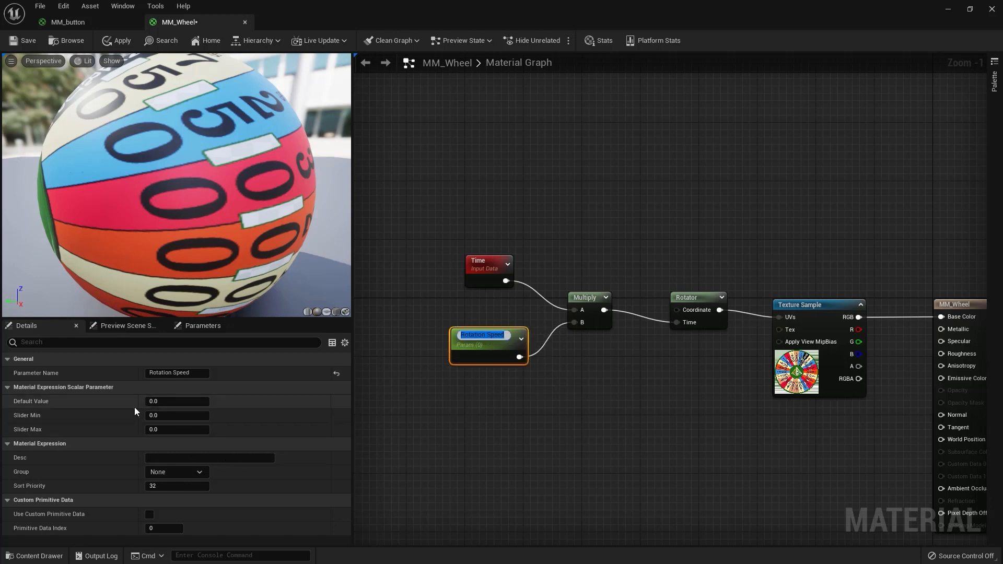
{"action": "left_click", "coordinate": [168, 401]}
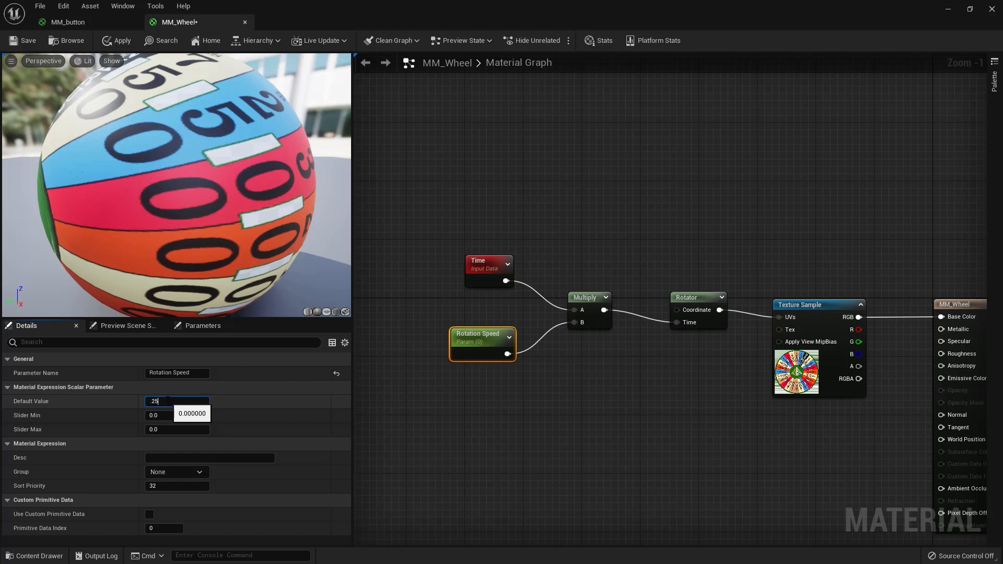
{"action": "key", "text": "Return"}
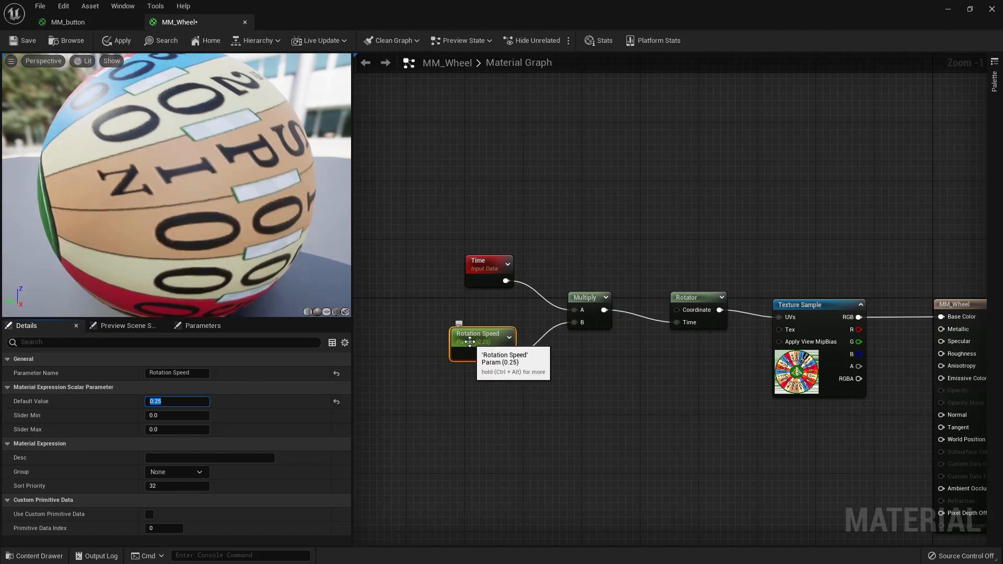
- Move the Time node closer to Rotation Speed, then apply and save the MM_Wheel material
{"action": "left_click_drag", "start_coordinate": [478, 274], "coordinate": [477, 288]}
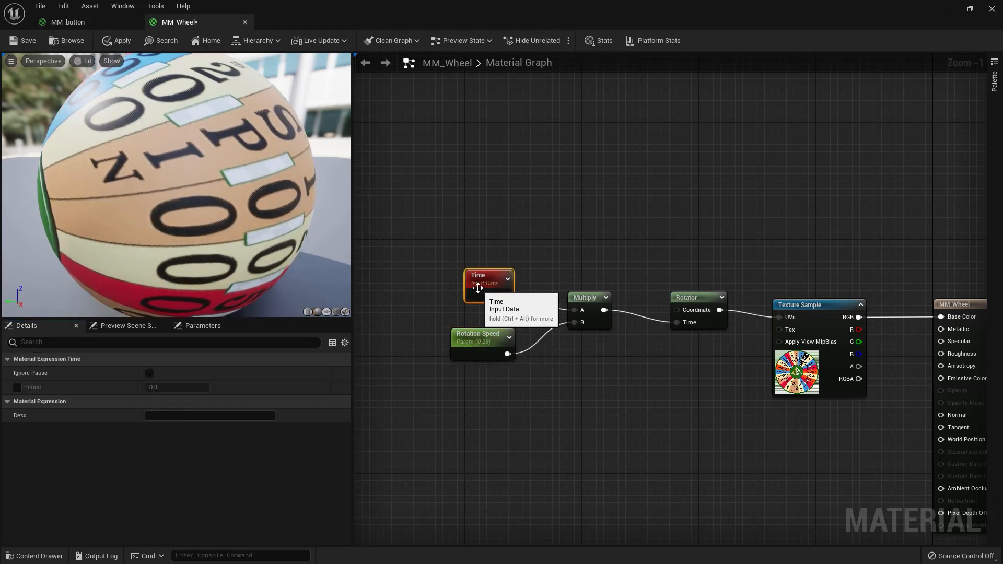
{"action": "left_click", "coordinate": [114, 38]}
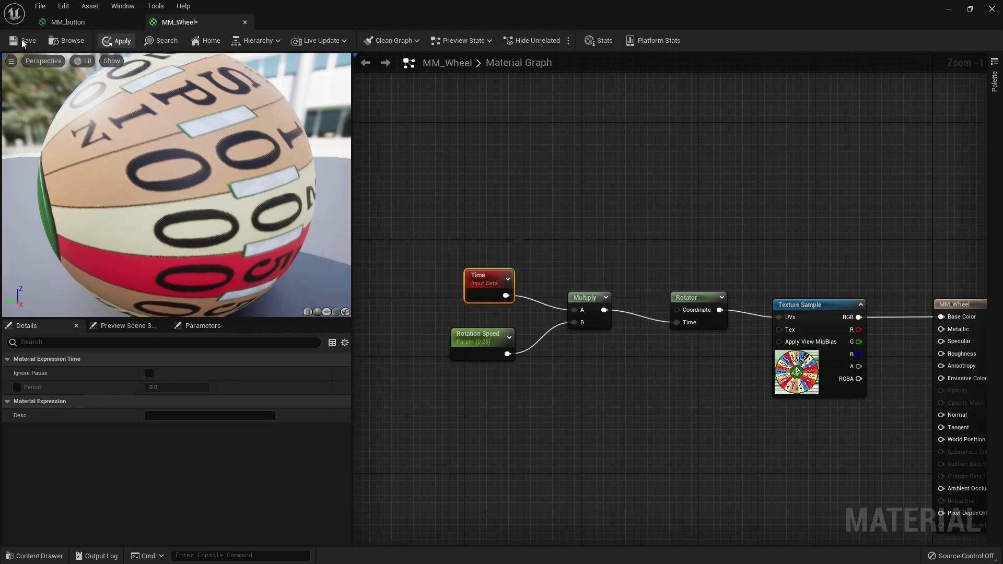
{"action": "left_click", "coordinate": [22, 41]}
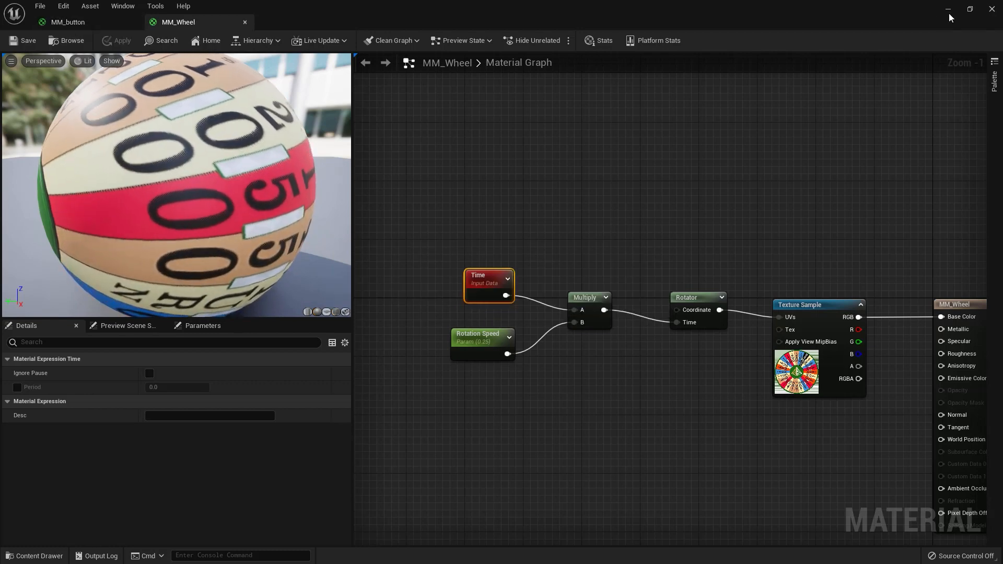
- Open the MI_Wheel material instance from the Materials folder and enable its Rotation Speed override, keeping the wheel viewport in view
{"action": "left_click", "coordinate": [971, 9]}
{"action": "left_click", "coordinate": [46, 556]}
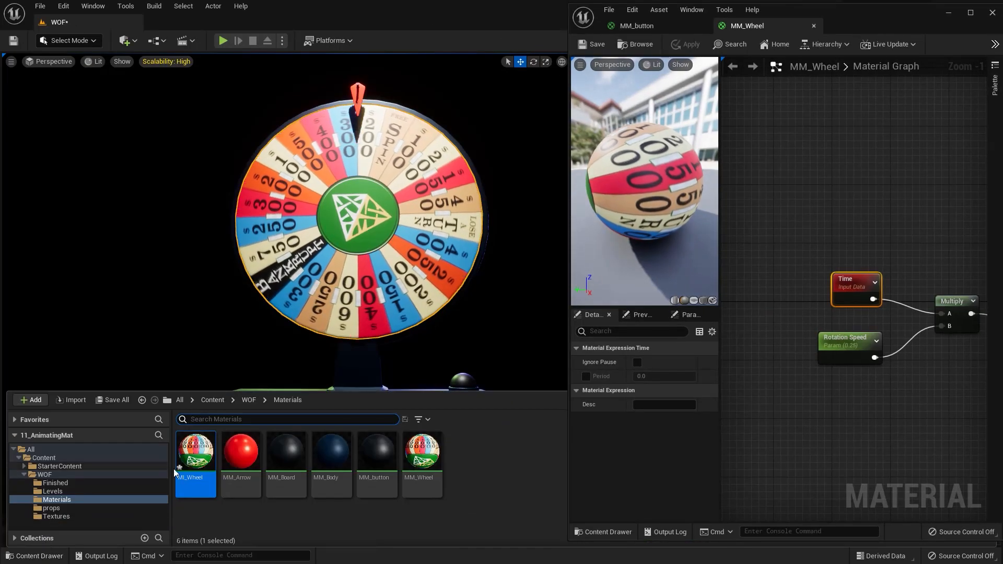
{"action": "double_click", "coordinate": [197, 459]}
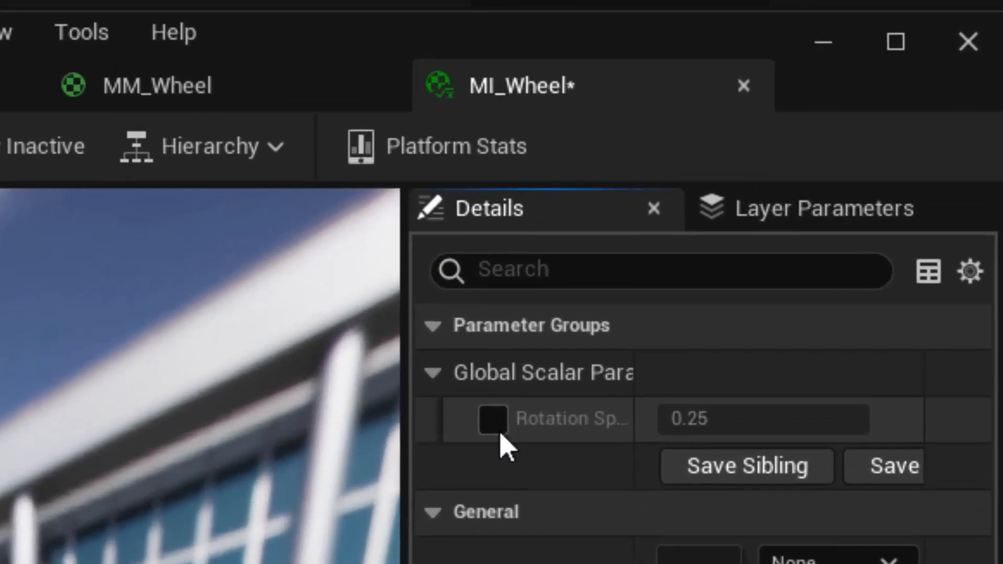
{"action": "left_click", "coordinate": [895, 44]}
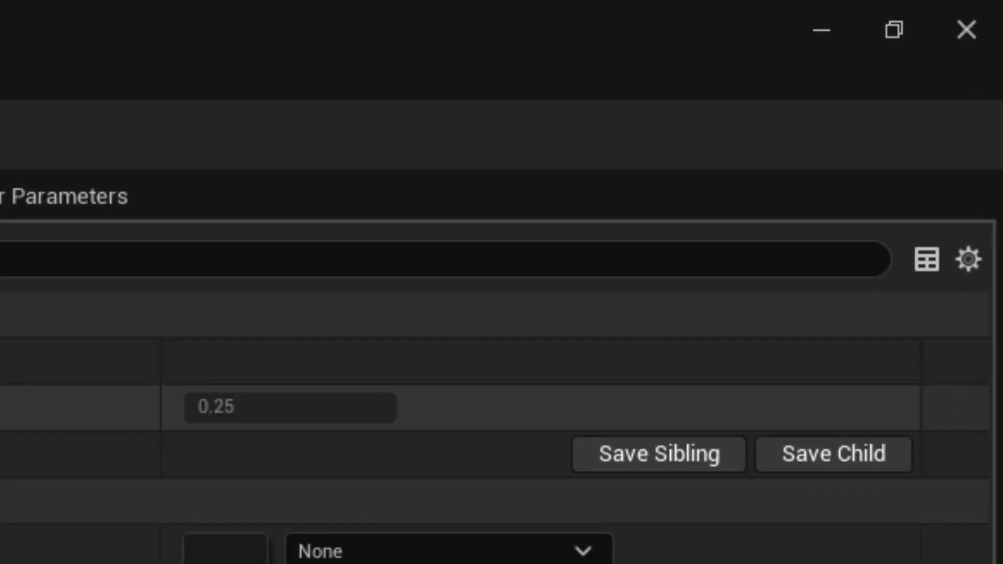
{"action": "left_click", "coordinate": [167, 262]}
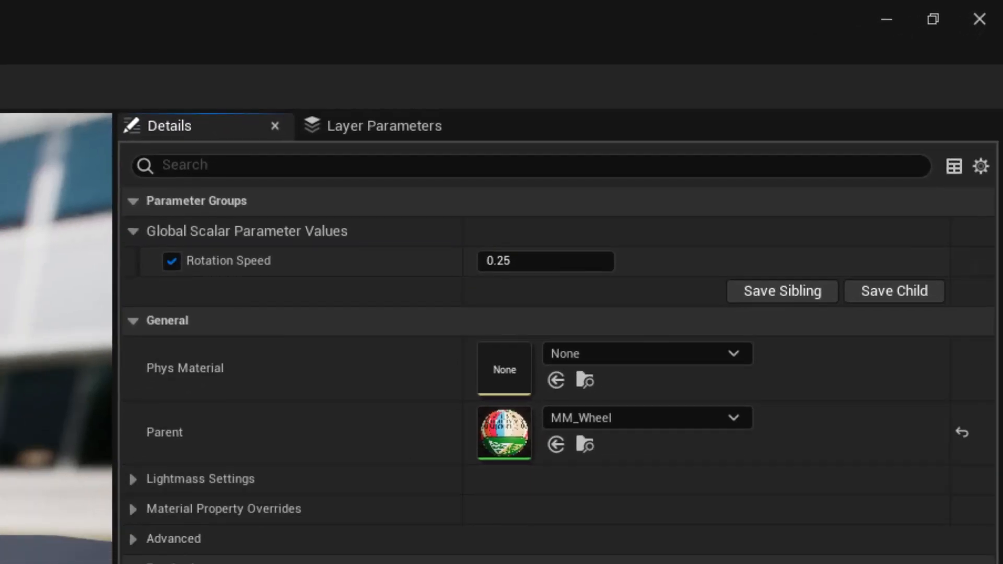
{"action": "left_click", "coordinate": [932, 21]}
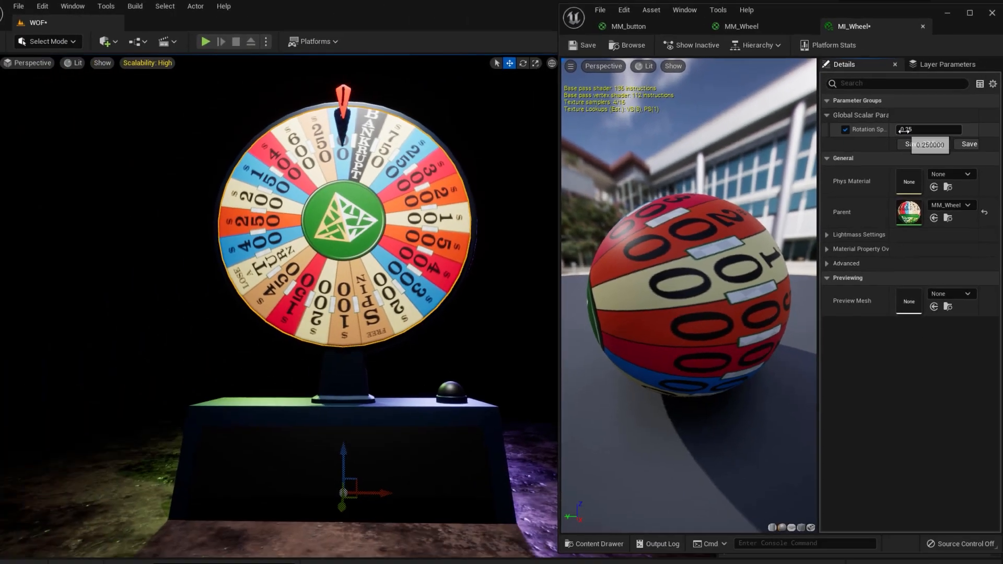
- Try Rotation Speed values of 0.5, 2.0, 4.0 and 8.0 on the MI_Wheel instance
{"action": "left_click", "coordinate": [833, 228]}
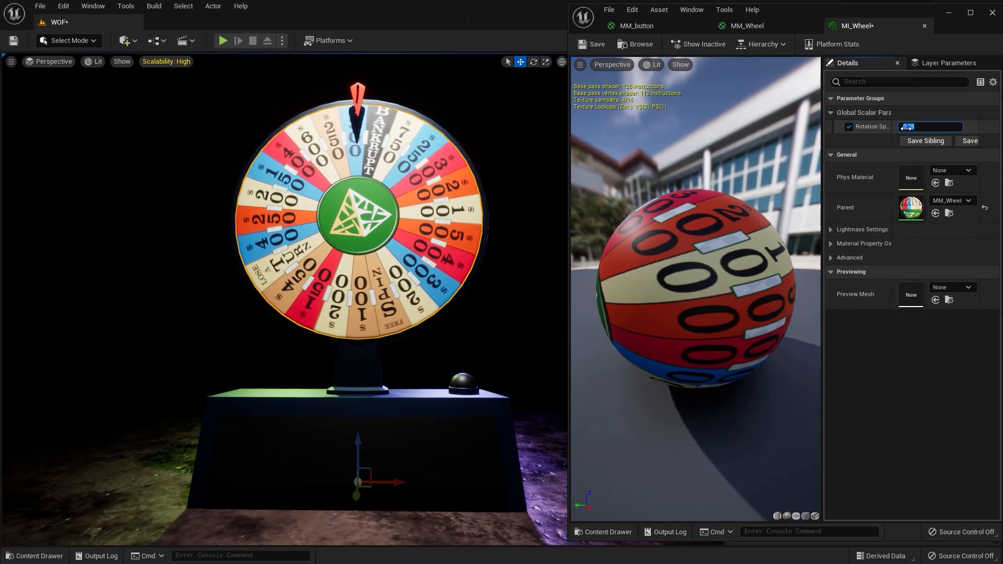
{"action": "type", "text": "0.5"}
{"action": "key", "text": "Return"}
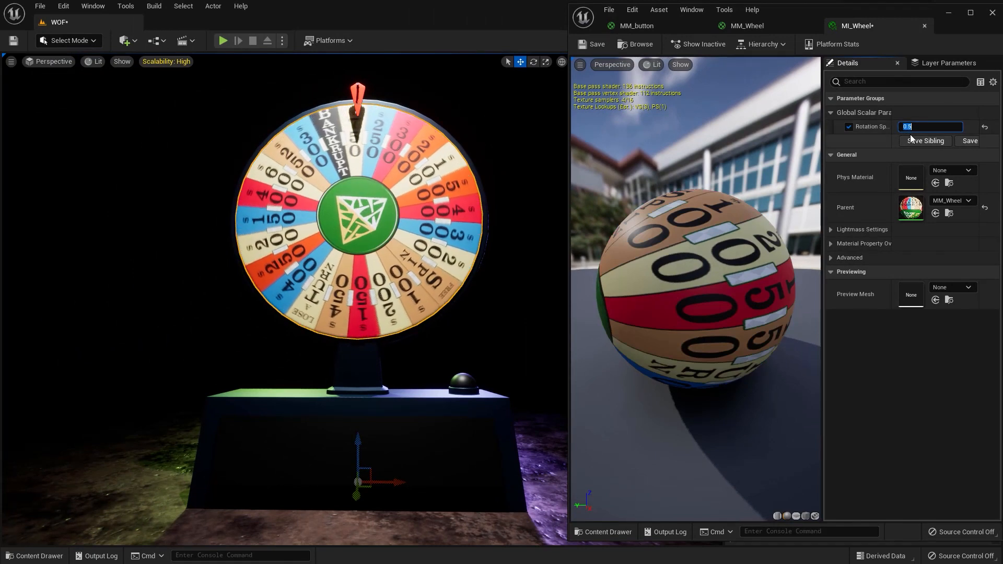
{"action": "type", "text": "2.0"}
{"action": "key", "text": "Return"}
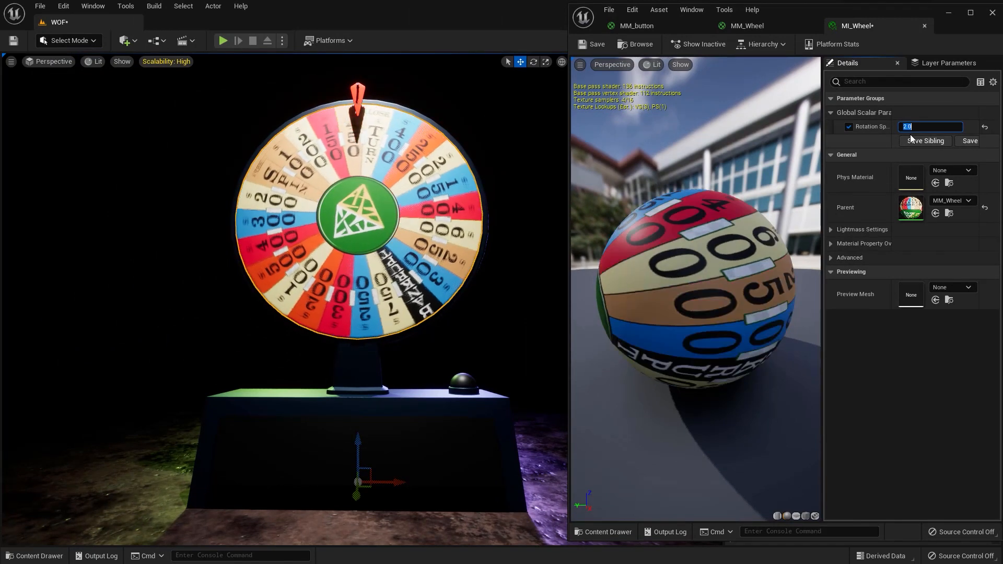
{"action": "type", "text": "4.0"}
{"action": "key", "text": "Return"}
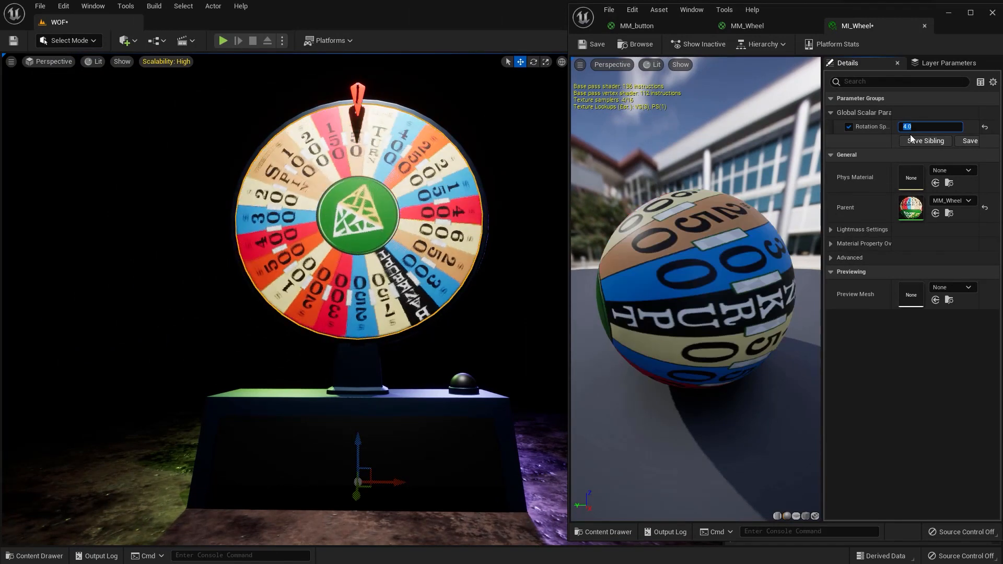
{"action": "type", "text": "8.0"}
{"action": "key", "text": "Return"}
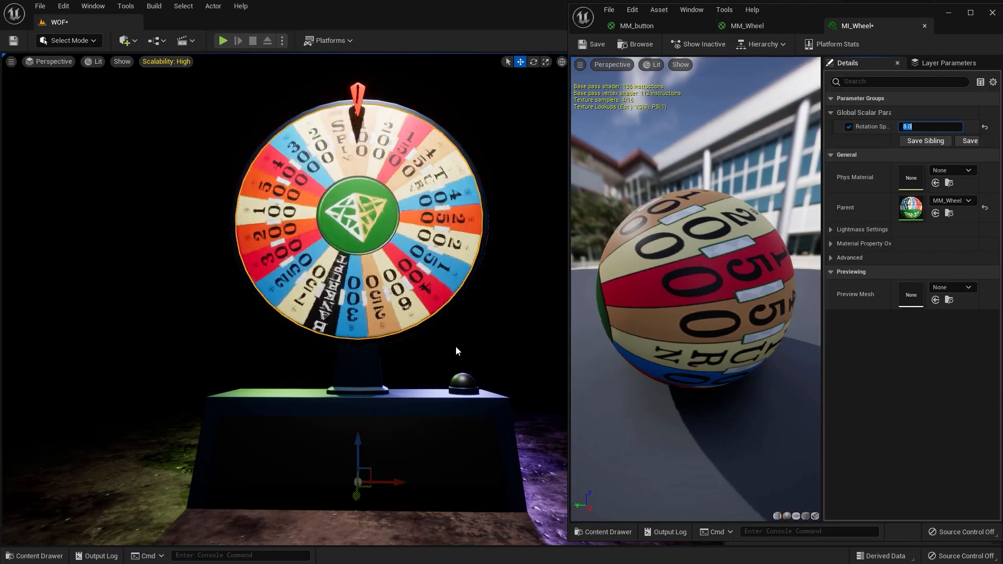
- Tidy the MM_Wheel graph by moving the Time, Rotation Speed, Multiply and Rotator nodes closer together and nearer the Texture Sample
{"action": "left_click", "coordinate": [749, 25]}
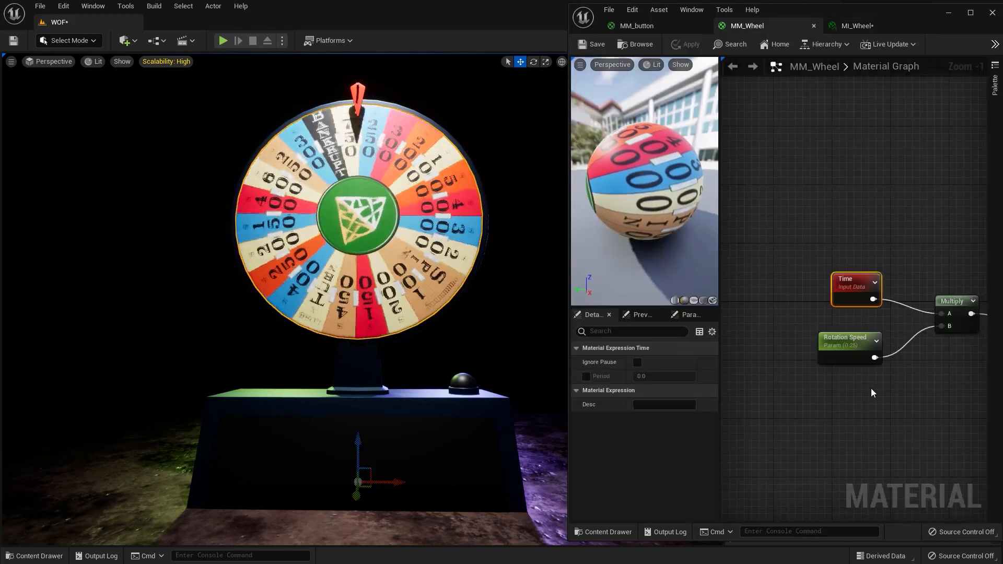
{"action": "right_click_drag", "start_coordinate": [902, 392], "coordinate": [812, 393]}
{"action": "scroll", "coordinate": [813, 392], "scroll_direction": "down", "scroll_amount": 1}
{"action": "scroll", "coordinate": [883, 394], "scroll_direction": "down", "scroll_amount": 1}
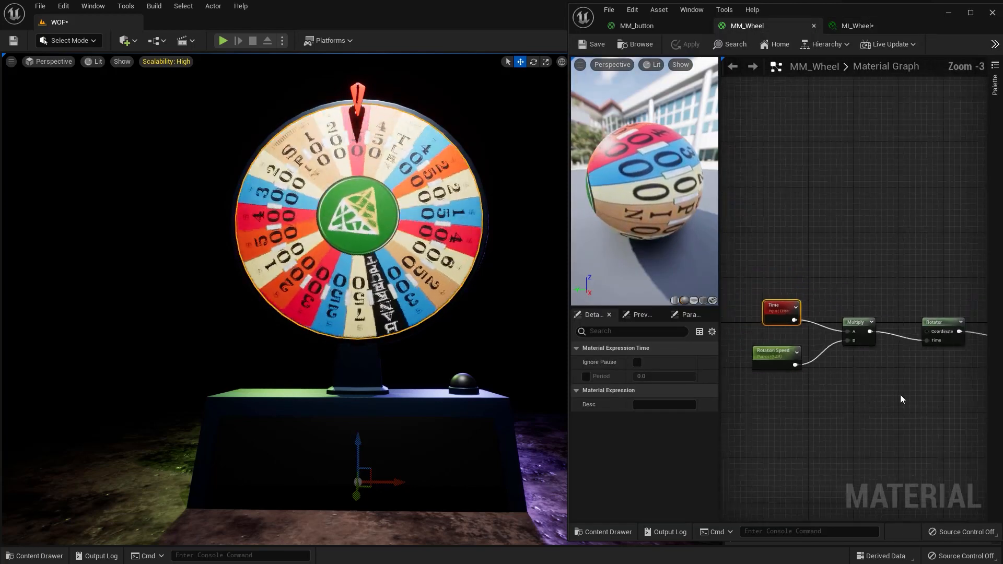
{"action": "right_click_drag", "start_coordinate": [900, 394], "coordinate": [905, 327]}
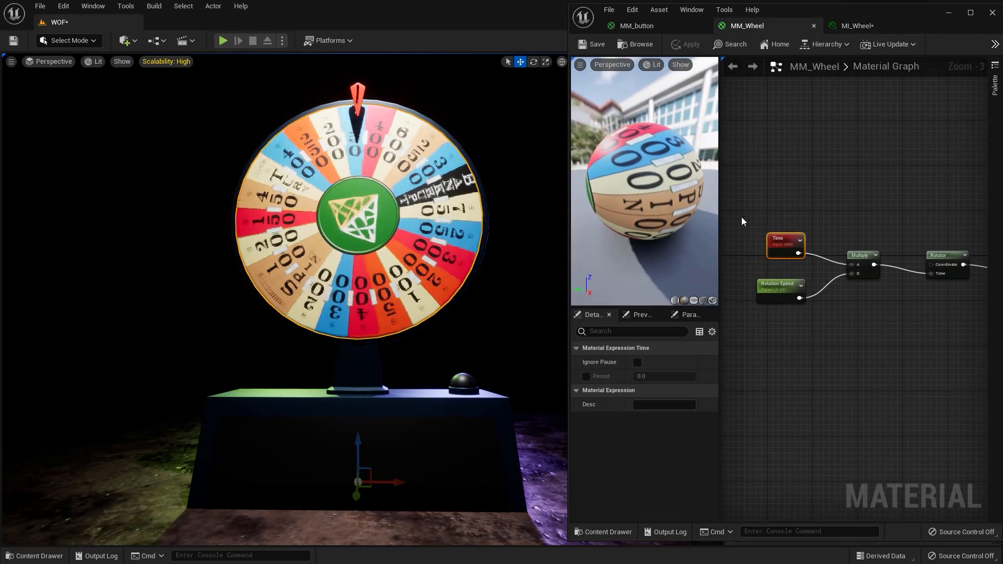
{"action": "left_click_drag", "start_coordinate": [810, 322], "coordinate": [826, 294]}
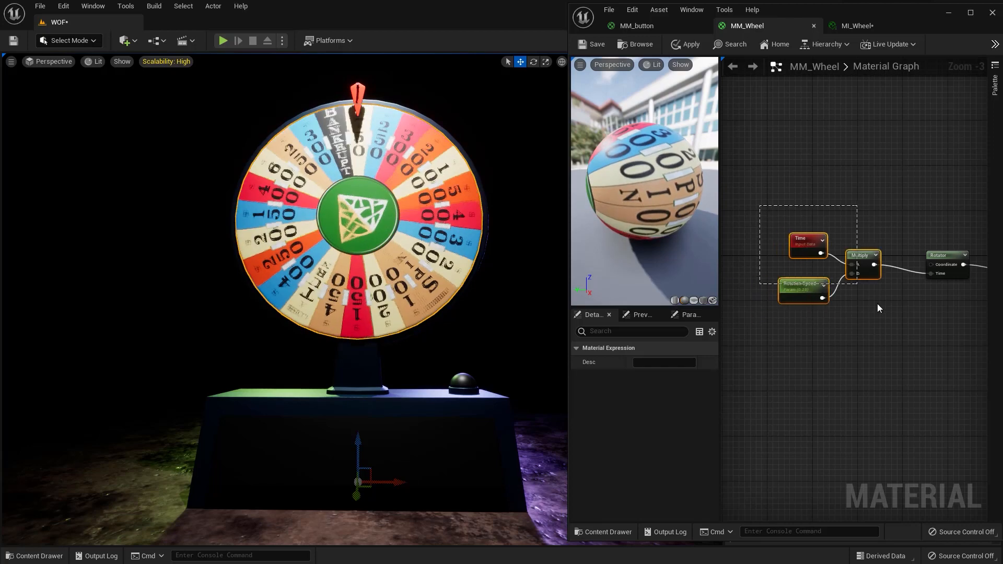
{"action": "left_click", "coordinate": [871, 256], "text": "shift"}
{"action": "left_click_drag", "start_coordinate": [860, 256], "coordinate": [884, 255]}
{"action": "left_click_drag", "start_coordinate": [780, 211], "coordinate": [962, 329]}
{"action": "right_click_drag", "start_coordinate": [949, 348], "coordinate": [838, 362]}
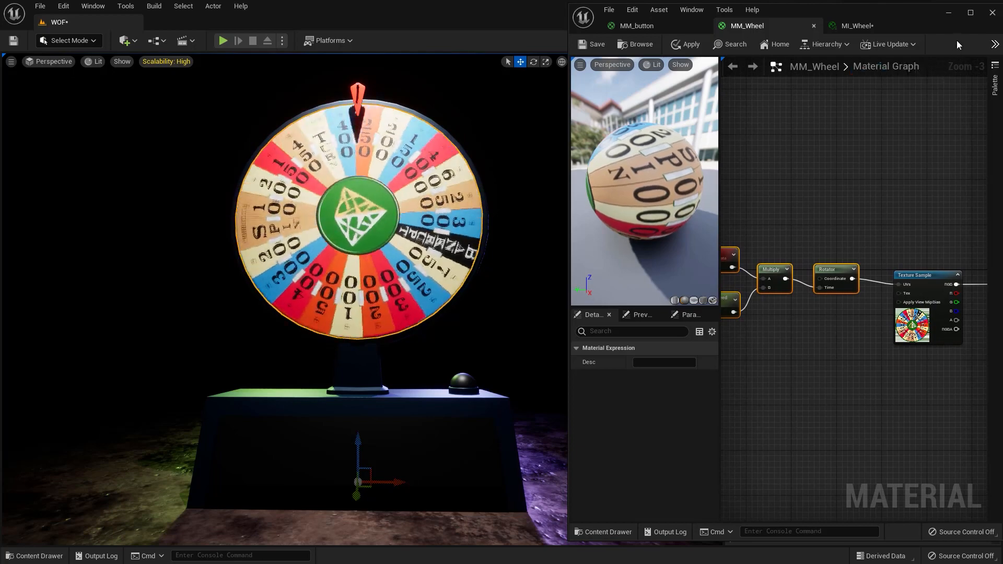
{"action": "scroll", "coordinate": [879, 378], "scroll_direction": "down", "scroll_amount": 2}
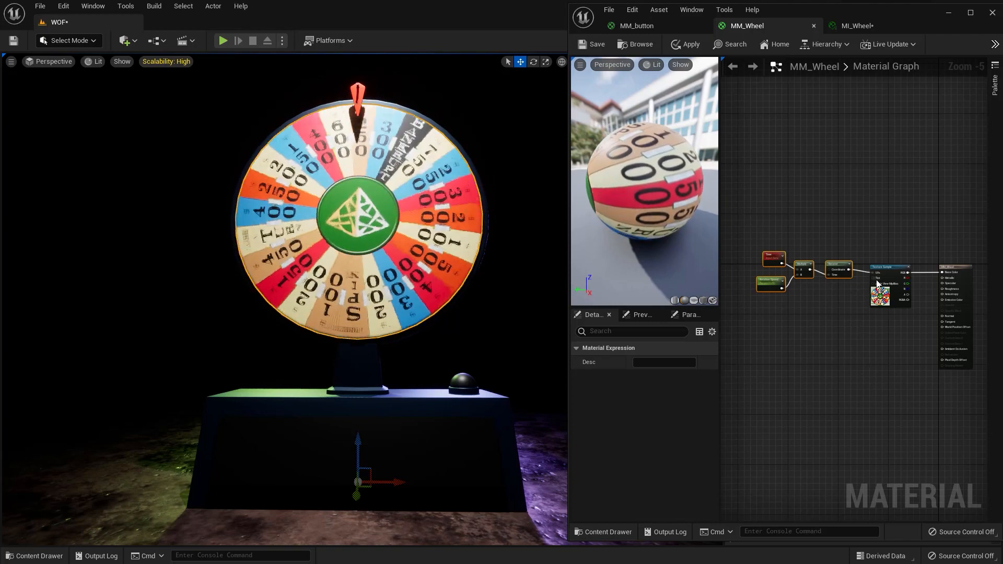
{"action": "scroll", "coordinate": [866, 277], "scroll_direction": "up", "scroll_amount": 5}
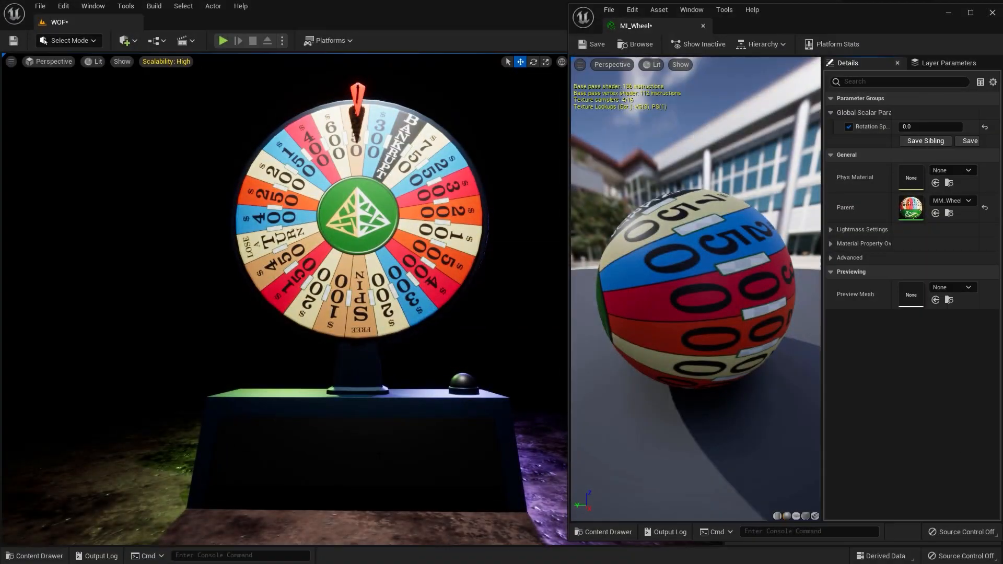
- Select the LED display board in the level and create a material instance of MM_Board named MI_Board_
{"action": "left_click", "coordinate": [372, 483]}
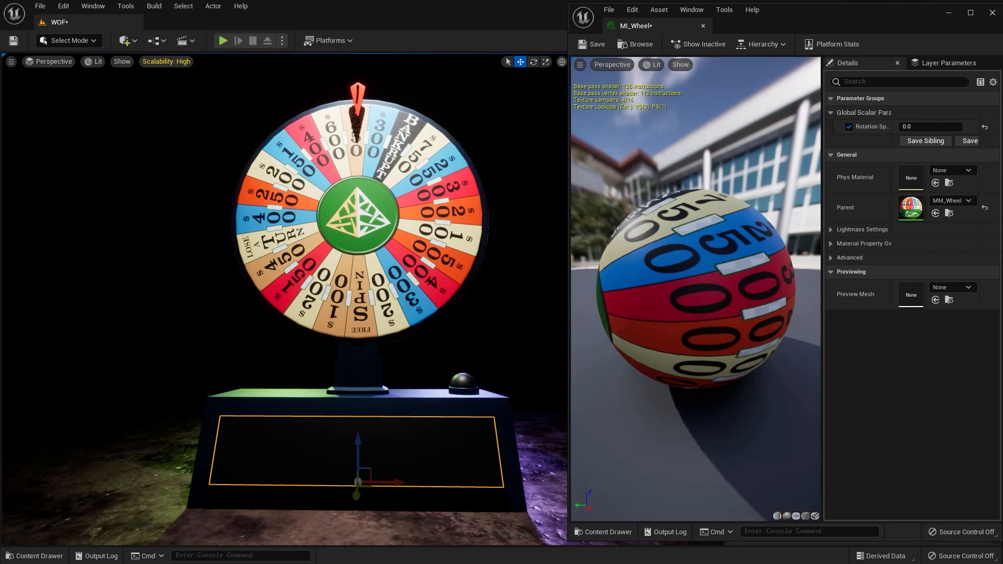
{"action": "left_click", "coordinate": [34, 556]}
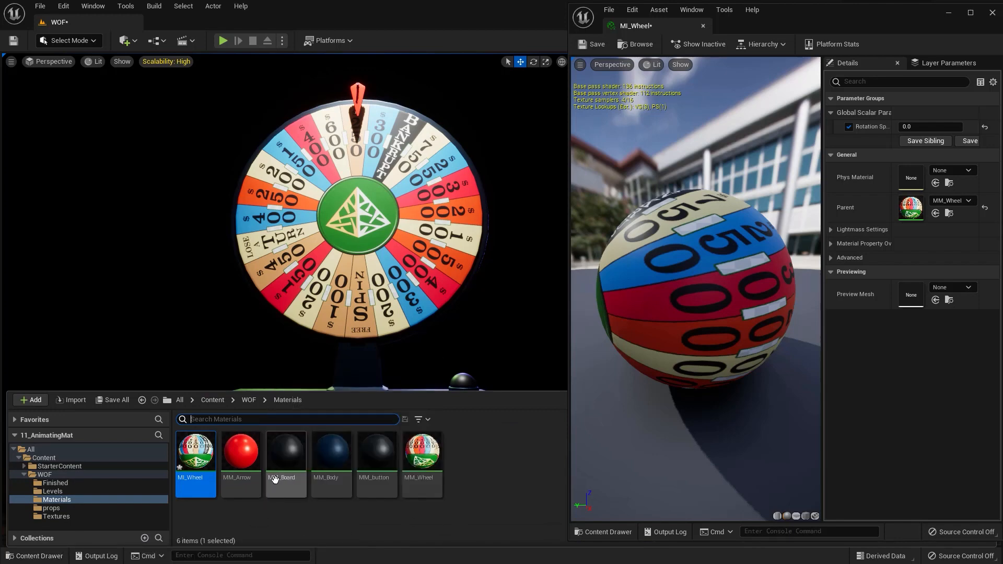
{"action": "right_click", "coordinate": [284, 455]}
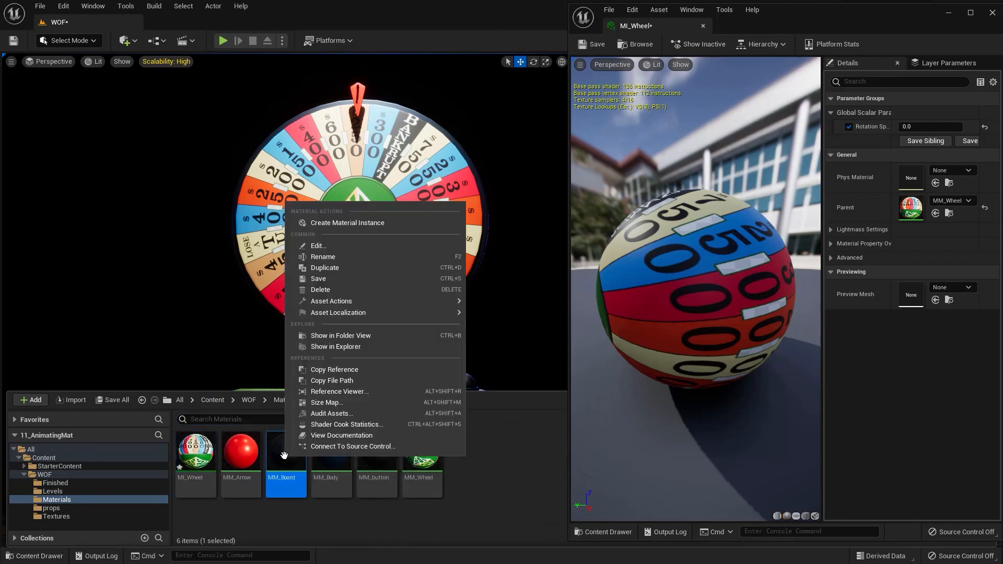
{"action": "left_click", "coordinate": [368, 225]}
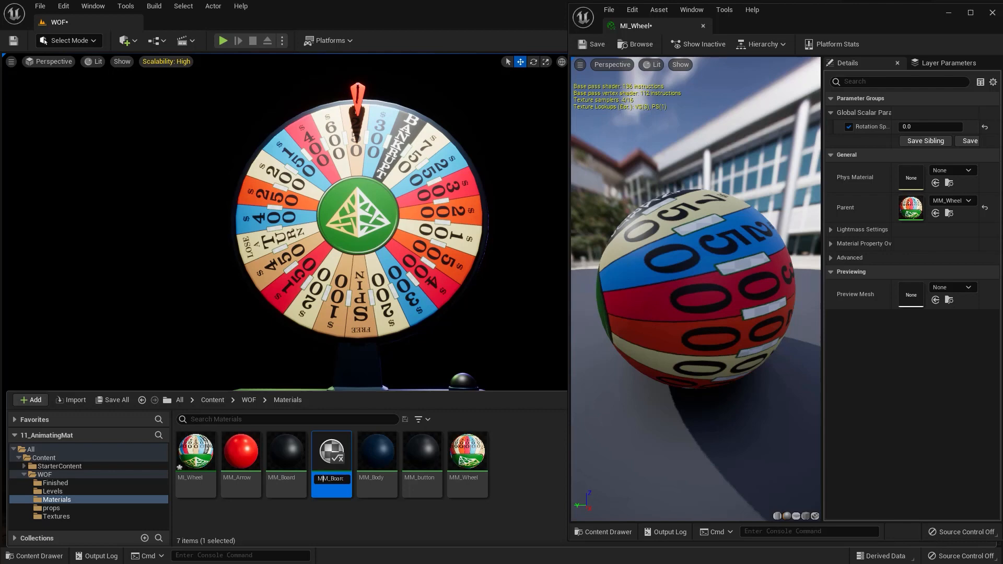
{"action": "key", "text": "Return"}
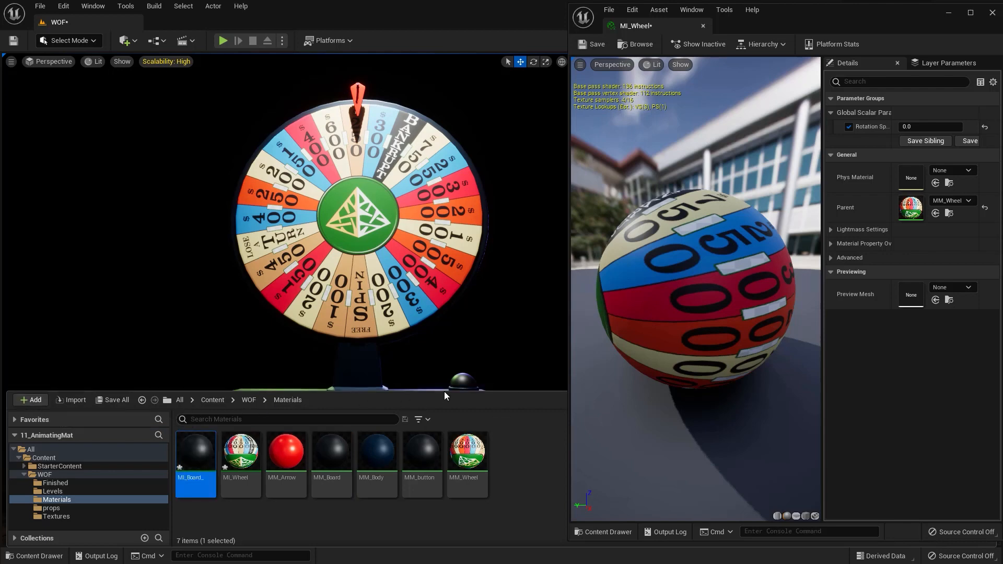
- Minimize the MI_Wheel editor and dock the Content Browser in the layout, moving its window clear of the wheel
{"action": "left_click", "coordinate": [950, 12]}
{"action": "left_click", "coordinate": [26, 556]}
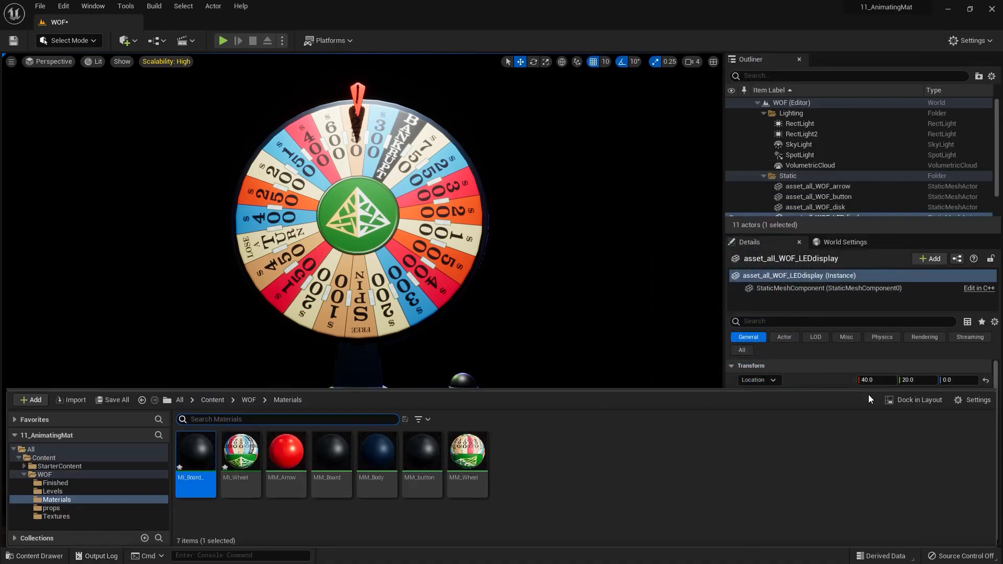
{"action": "left_click", "coordinate": [923, 400]}
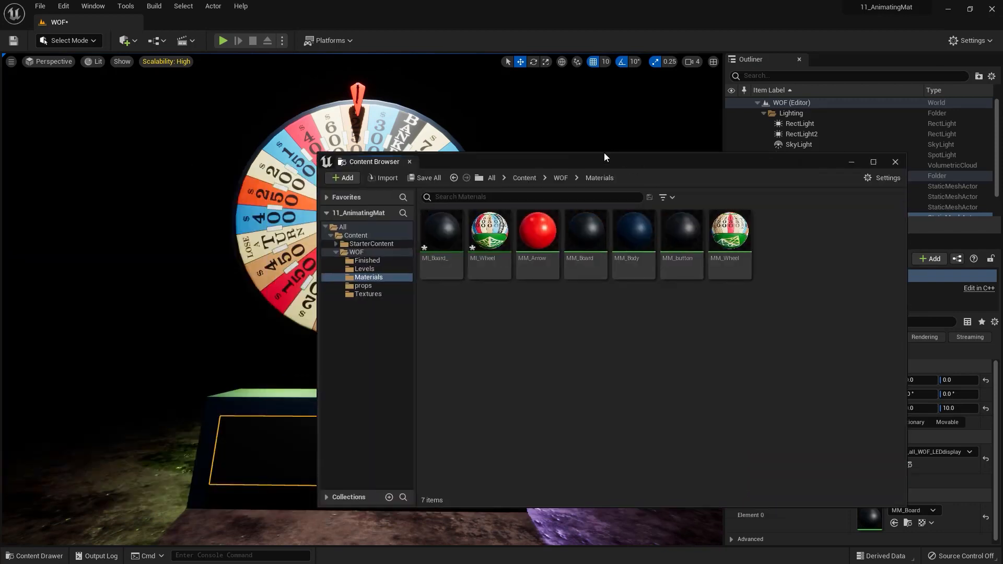
{"action": "left_click_drag", "start_coordinate": [566, 157], "coordinate": [755, 203]}
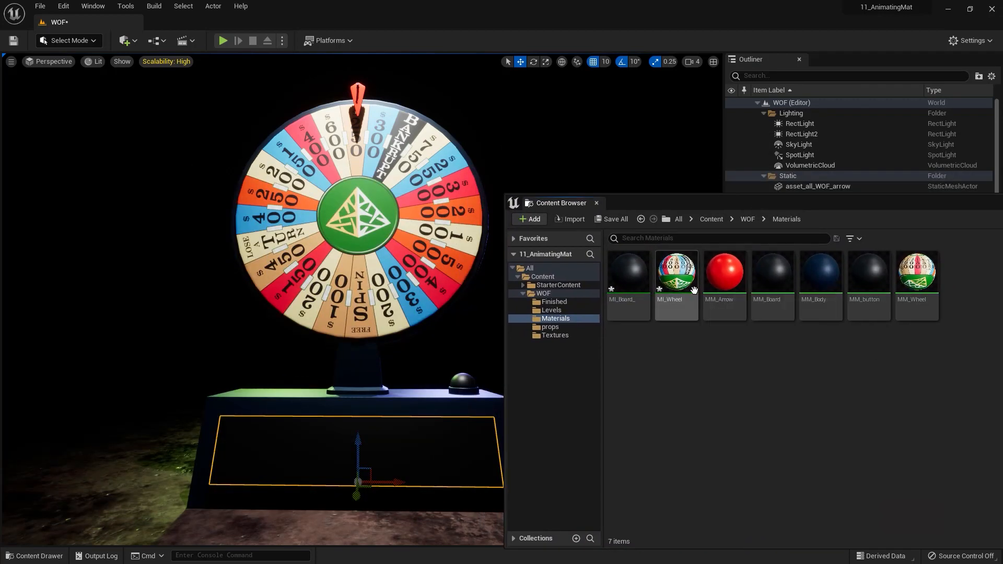
- Assign the MI_Board_ material instance to the LED display board in the level and close the floating Content Browser
{"action": "left_click_drag", "start_coordinate": [628, 275], "coordinate": [447, 448]}
{"action": "left_click", "coordinate": [995, 203]}
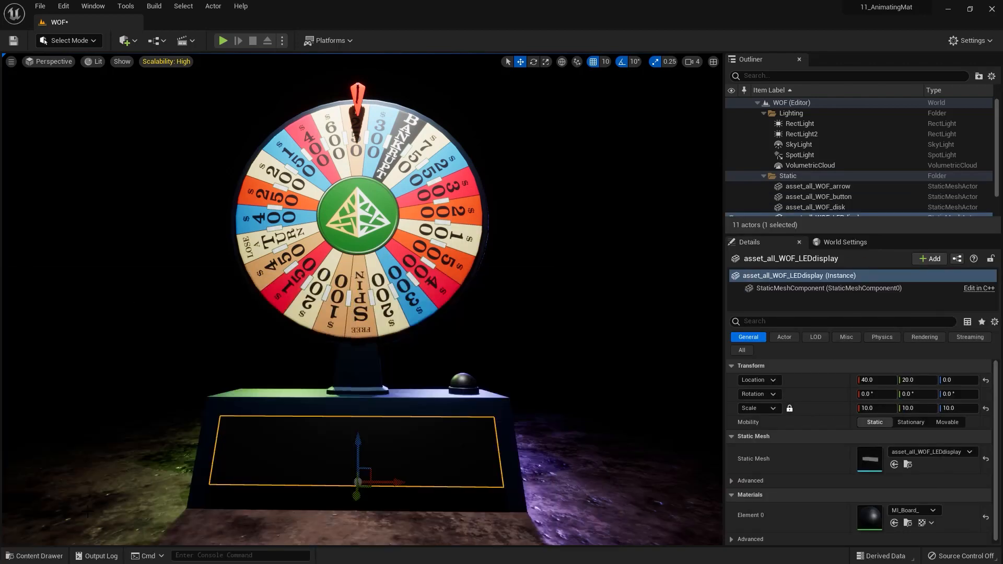
- Open the MI_Board_ material instance for editing and collapse its General and Previewing sections
{"action": "left_click", "coordinate": [49, 557]}
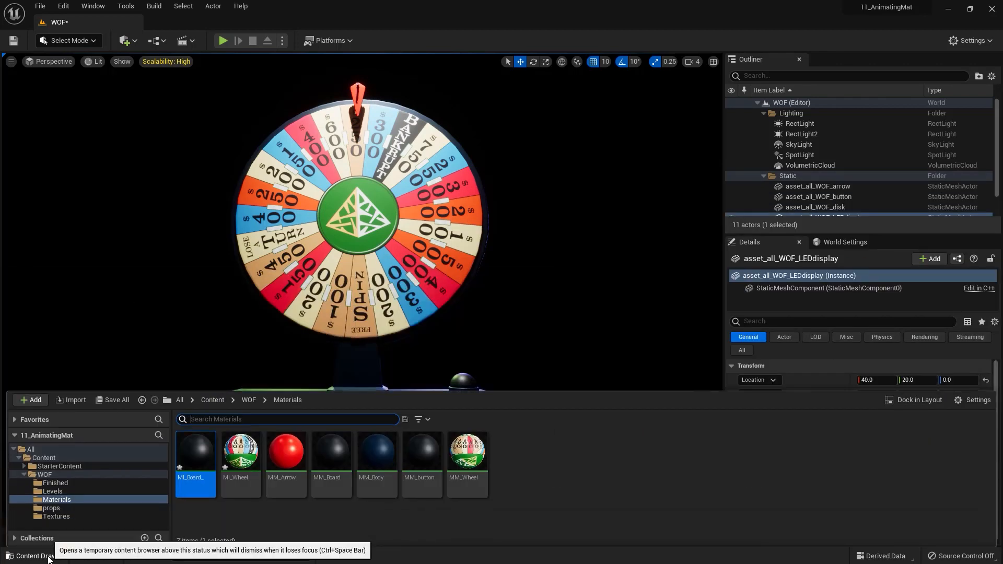
{"action": "double_click", "coordinate": [196, 458]}
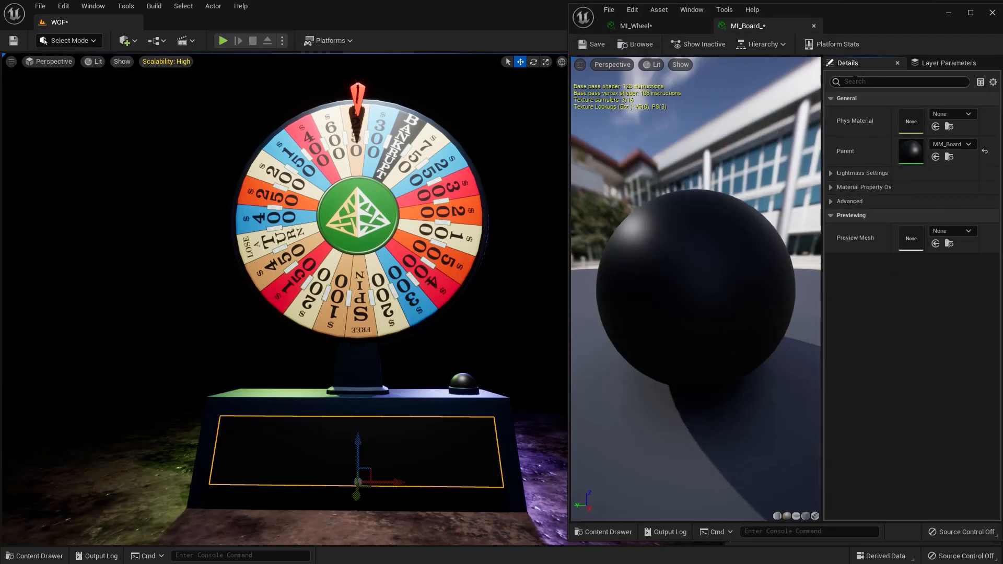
{"action": "left_click", "coordinate": [831, 99]}
{"action": "left_click", "coordinate": [832, 112]}
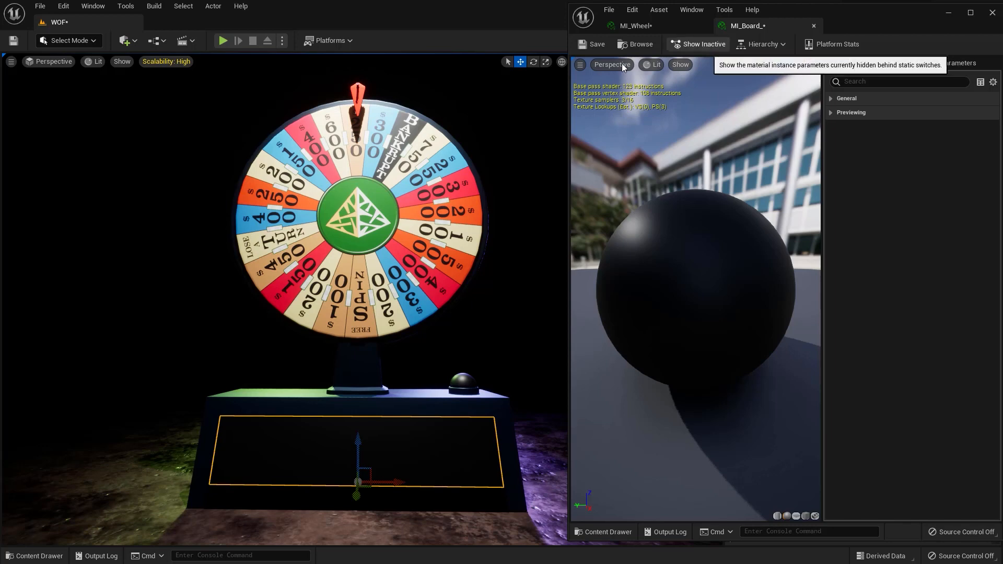
- Open the MM_Board parent material and maximize its editor window, leaving free graph space beside the output node
{"action": "left_click", "coordinate": [51, 558]}
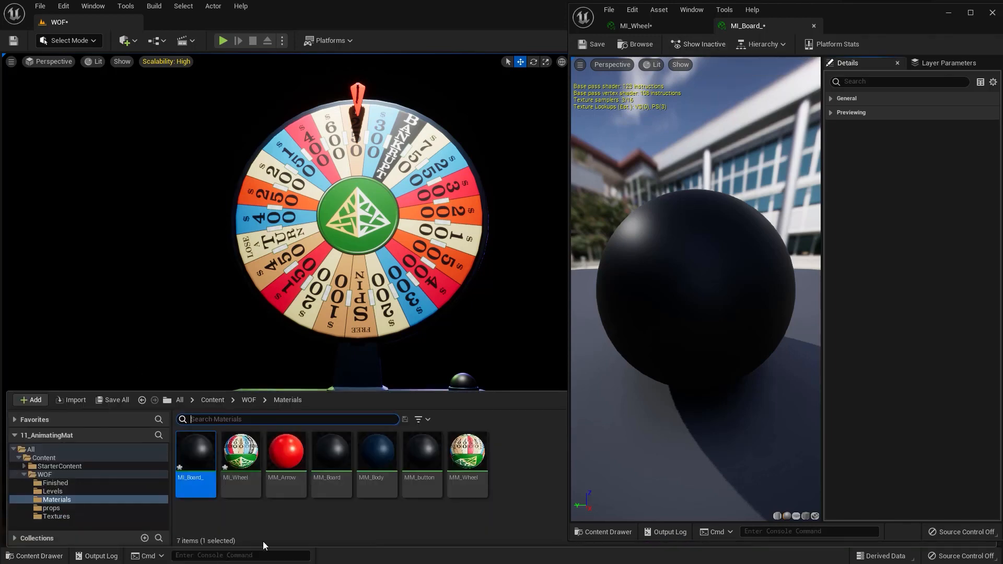
{"action": "double_click", "coordinate": [331, 454]}
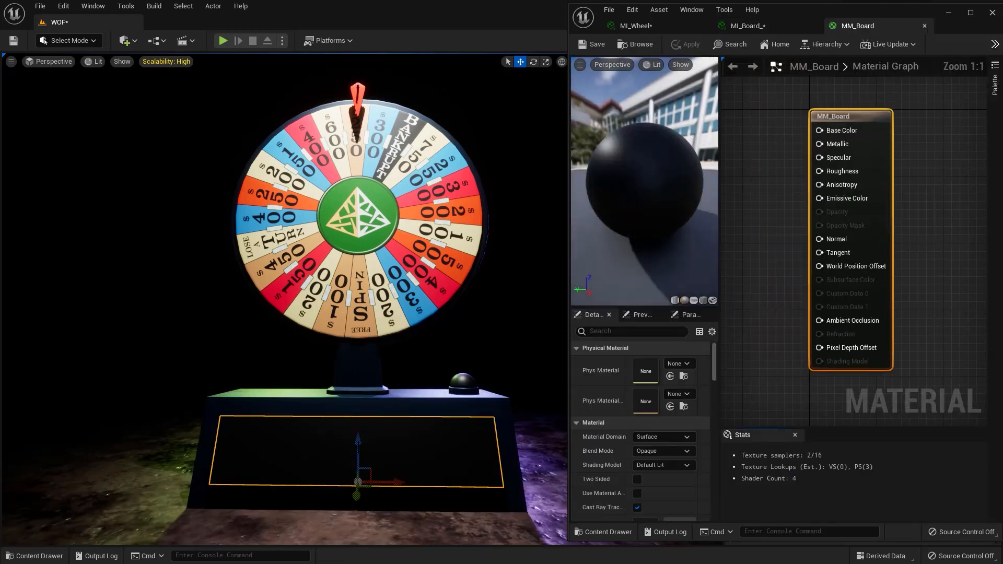
{"action": "left_click", "coordinate": [970, 16]}
{"action": "right_click_drag", "start_coordinate": [659, 292], "coordinate": [865, 314]}
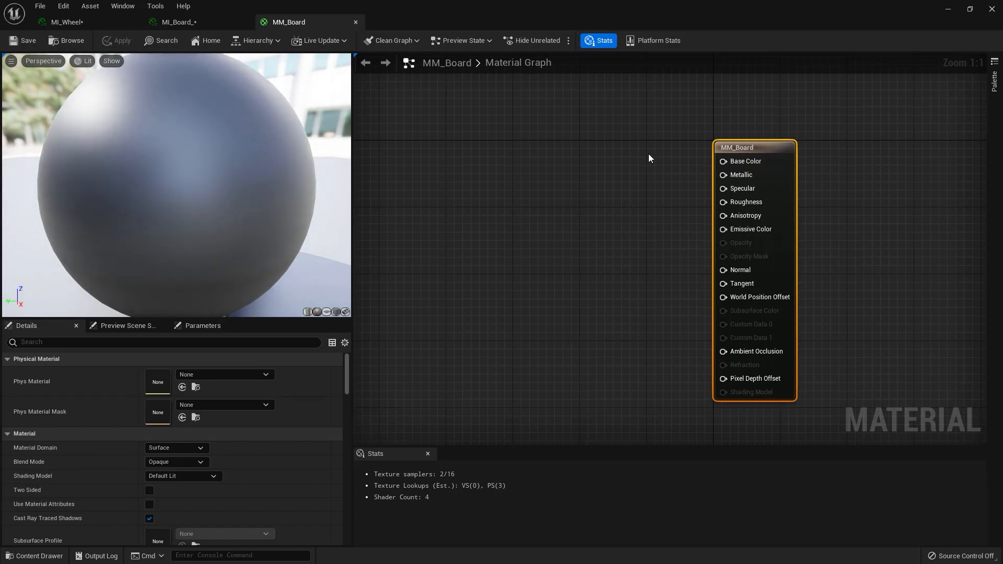
- Add the LED_lucky texture from the WOF Textures folder to the MM_Board graph as a Texture Sample
{"action": "left_click", "coordinate": [33, 555]}
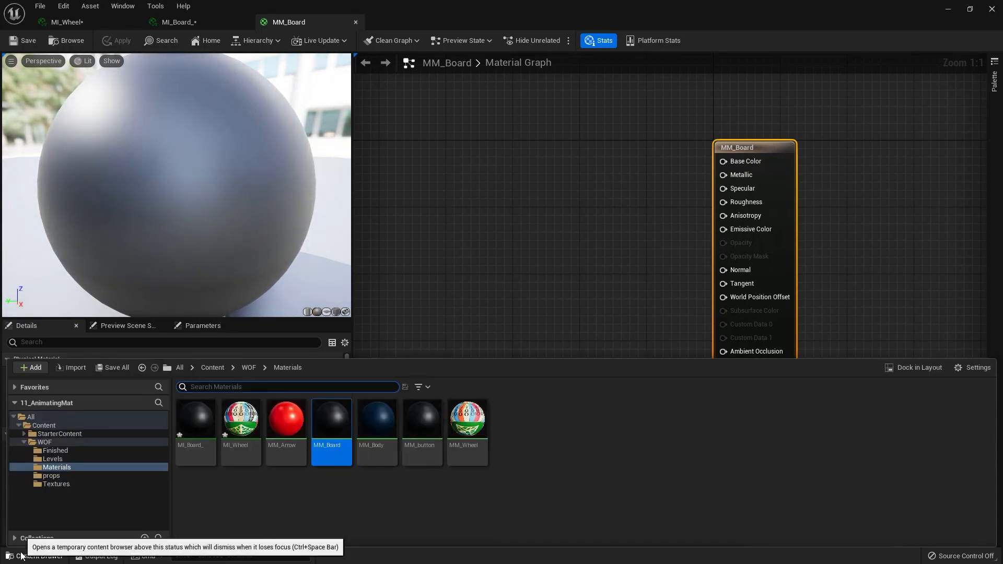
{"action": "left_click", "coordinate": [56, 483]}
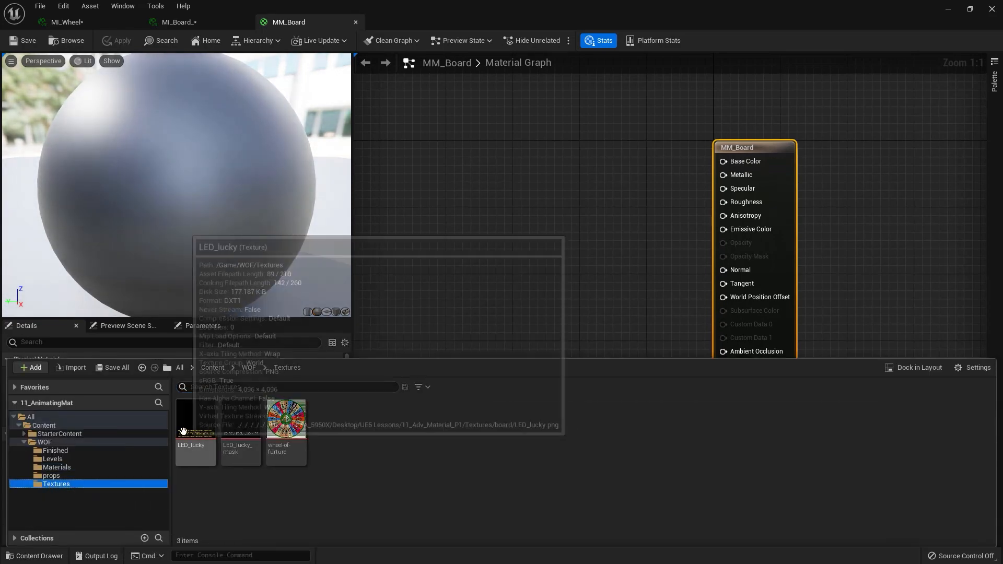
{"action": "left_click_drag", "start_coordinate": [196, 423], "coordinate": [567, 158]}
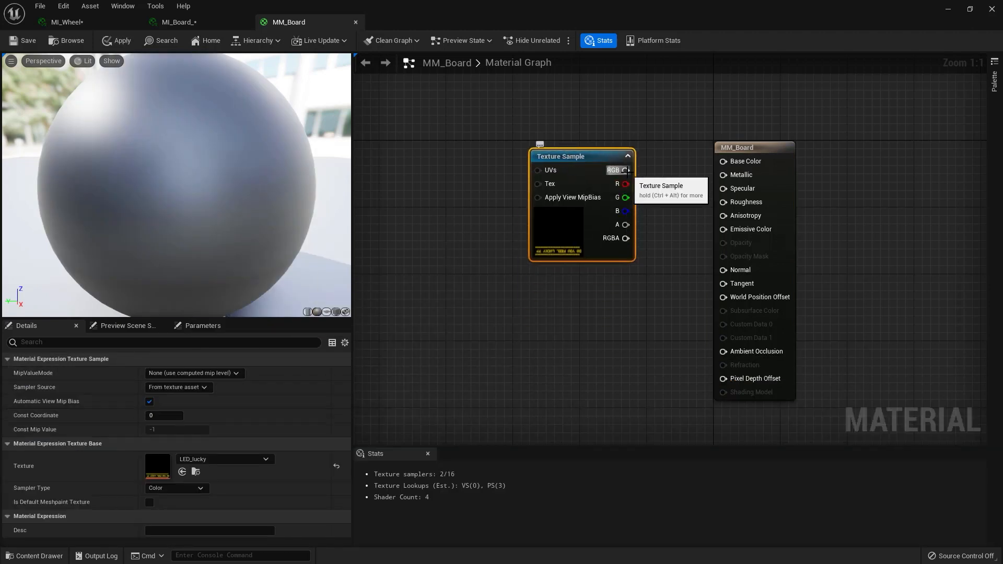
- Try feeding the Texture Sample's RGB output into MM_Board's Base Color and break that connection again
{"action": "left_click_drag", "start_coordinate": [625, 171], "coordinate": [724, 162]}
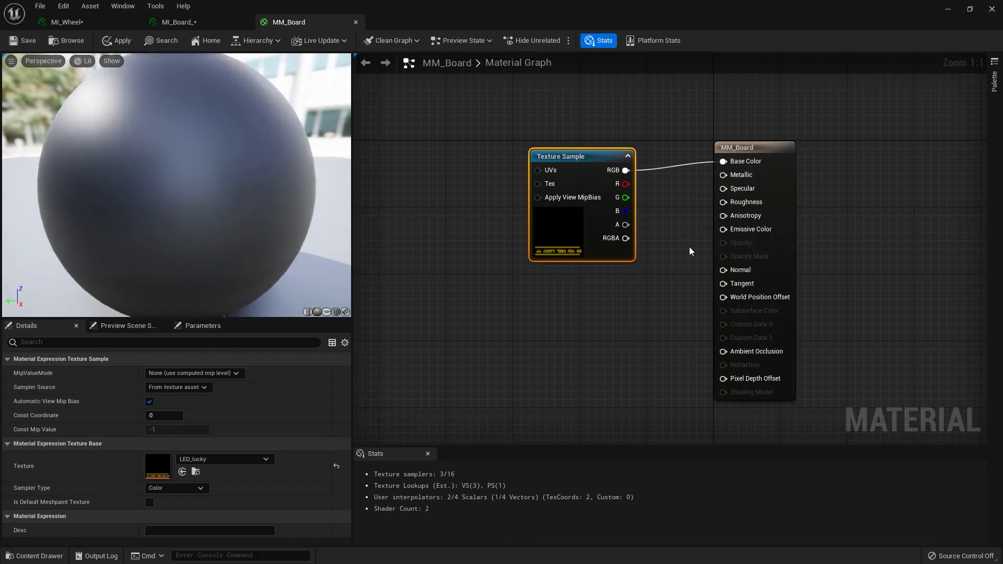
{"action": "left_click_drag", "start_coordinate": [629, 174], "coordinate": [667, 194]}
{"action": "left_click", "coordinate": [667, 199]}
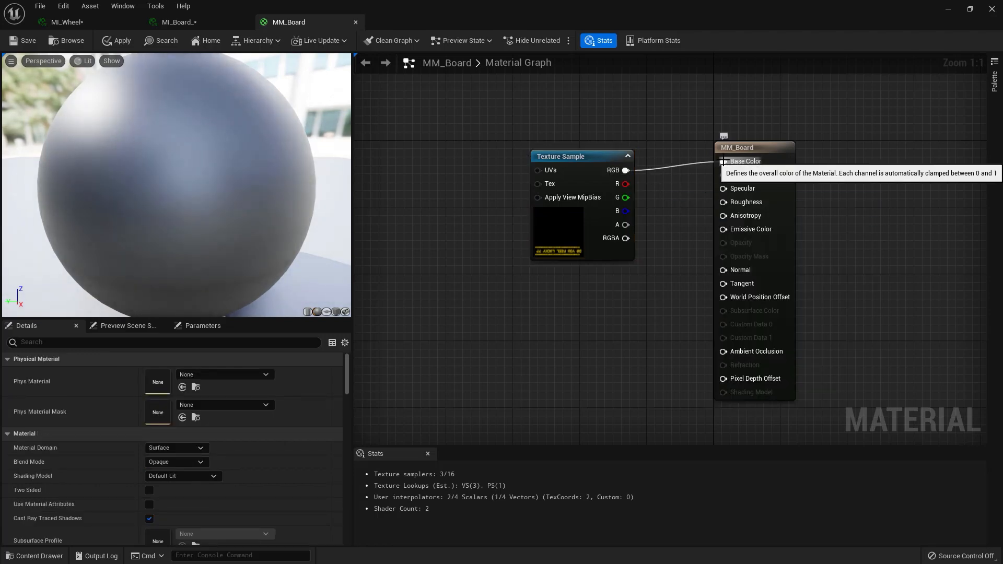
{"action": "left_click", "coordinate": [724, 162], "text": "alt"}
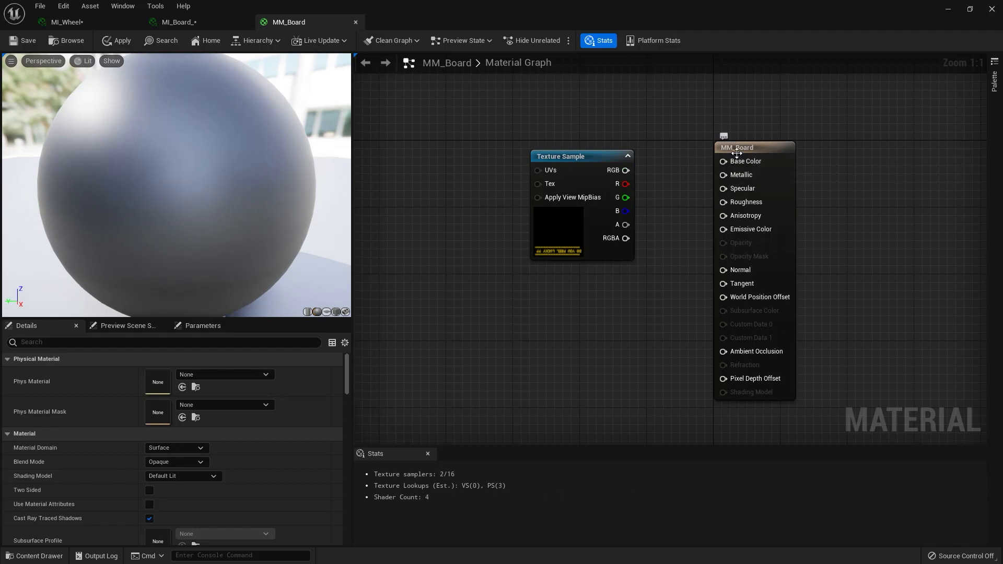
- Set MM_Board's shading model to Unlit and connect the Texture Sample's RGB output to Emissive Color
{"action": "left_click", "coordinate": [738, 148]}
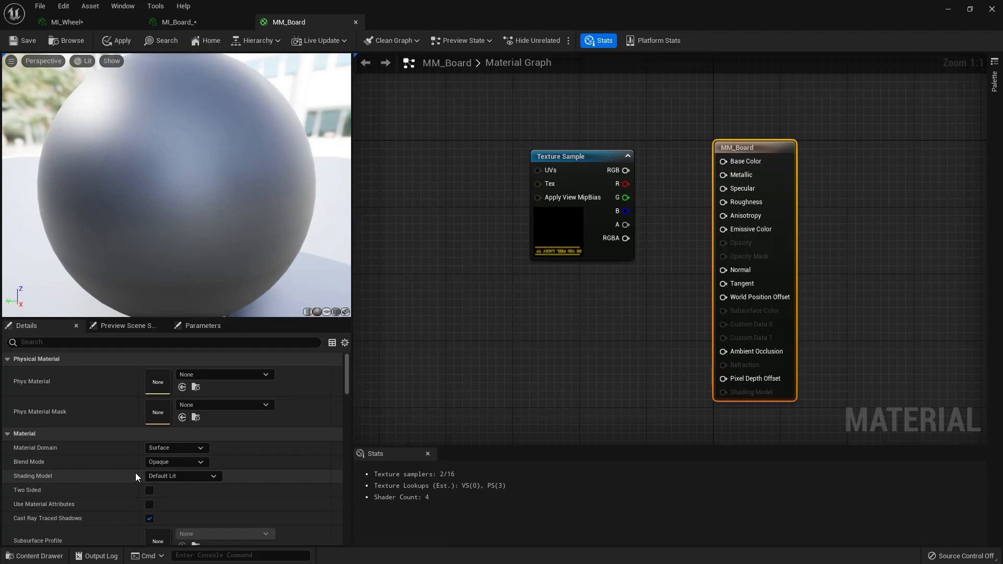
{"action": "left_click", "coordinate": [200, 476]}
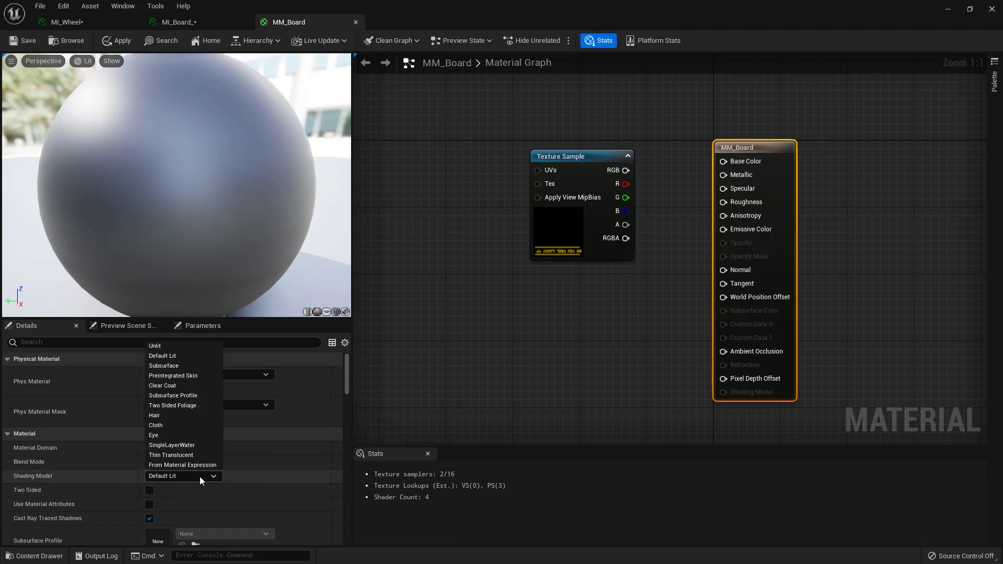
{"action": "left_click", "coordinate": [166, 345]}
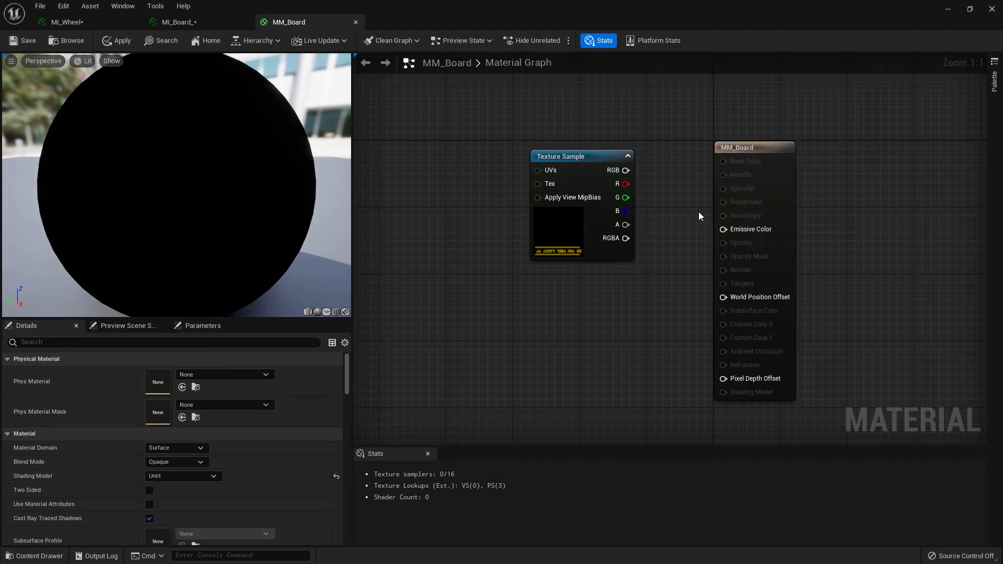
{"action": "left_click_drag", "start_coordinate": [588, 156], "coordinate": [612, 148]}
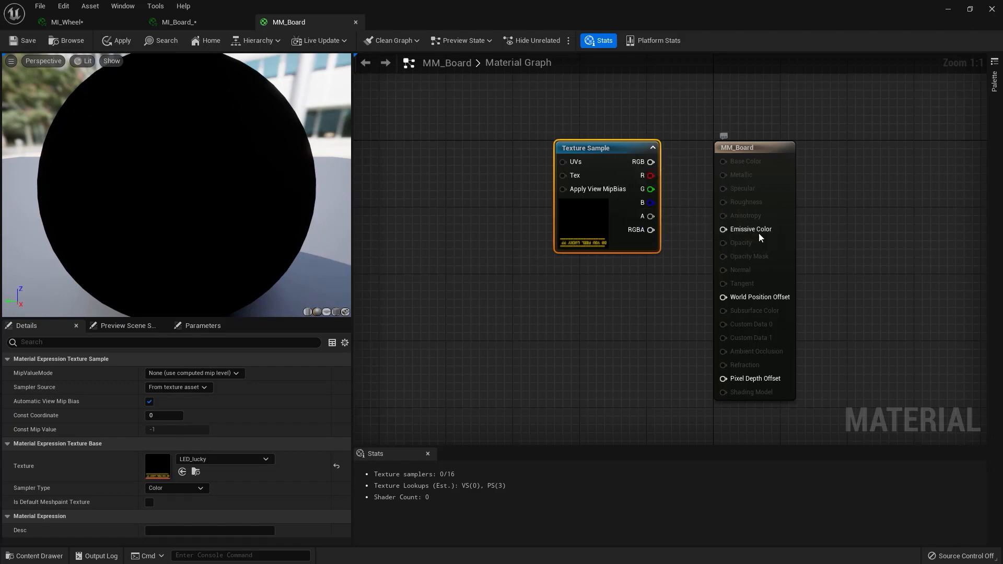
{"action": "left_click_drag", "start_coordinate": [723, 229], "coordinate": [625, 230]}
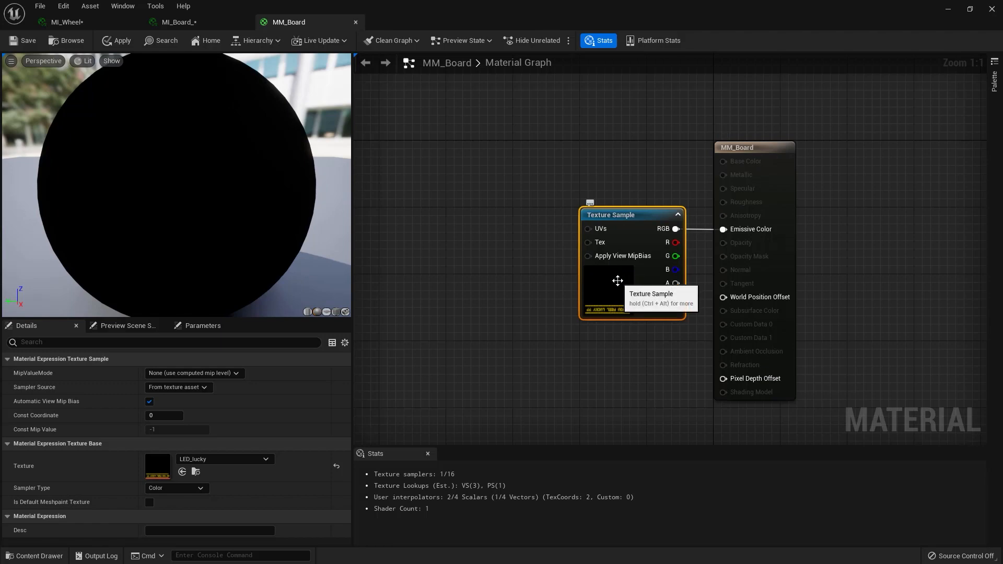
- Open the LED_lucky texture to examine its lettering and layout, and close it again
{"action": "left_click", "coordinate": [34, 556]}
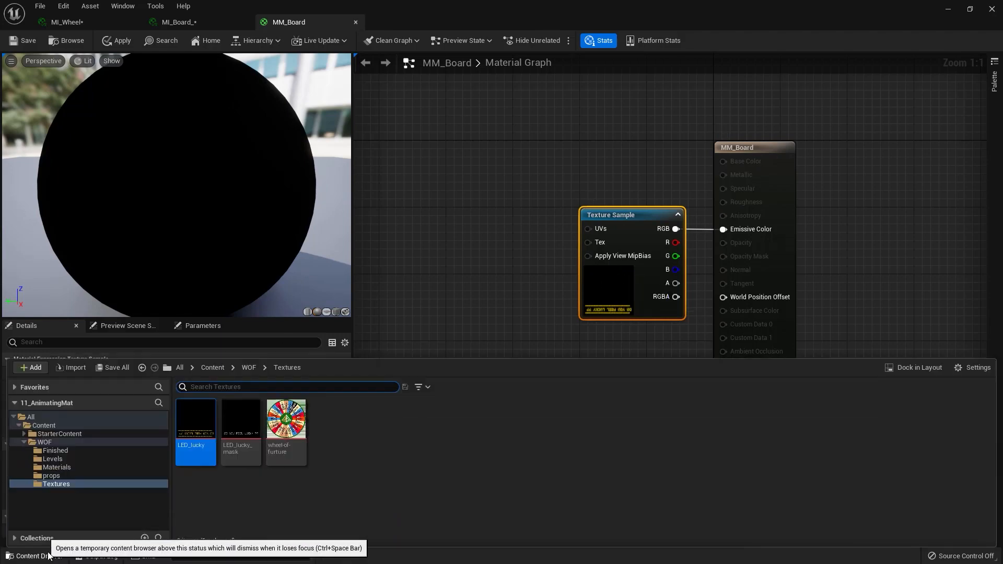
{"action": "double_click", "coordinate": [194, 423]}
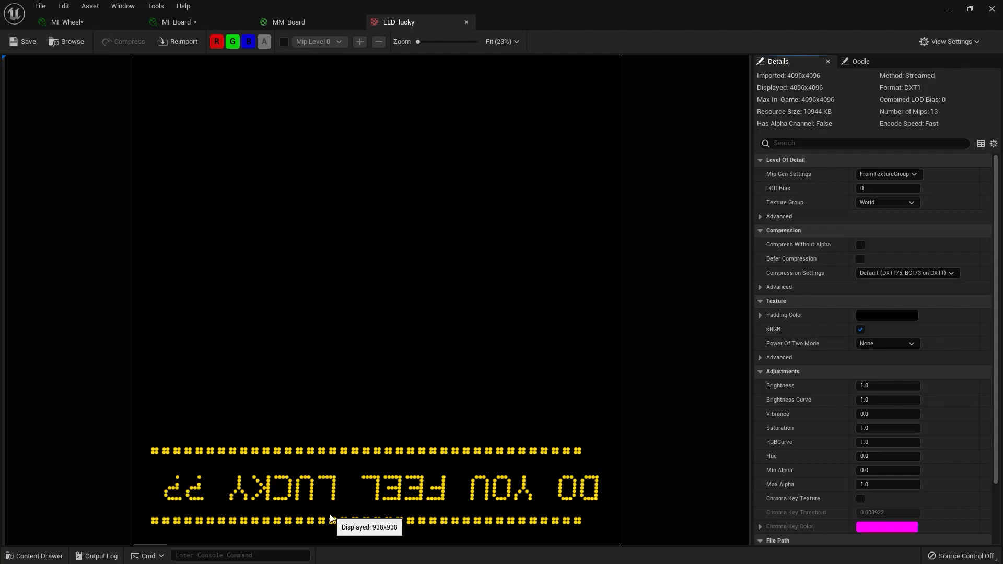
{"action": "left_click", "coordinate": [466, 22]}
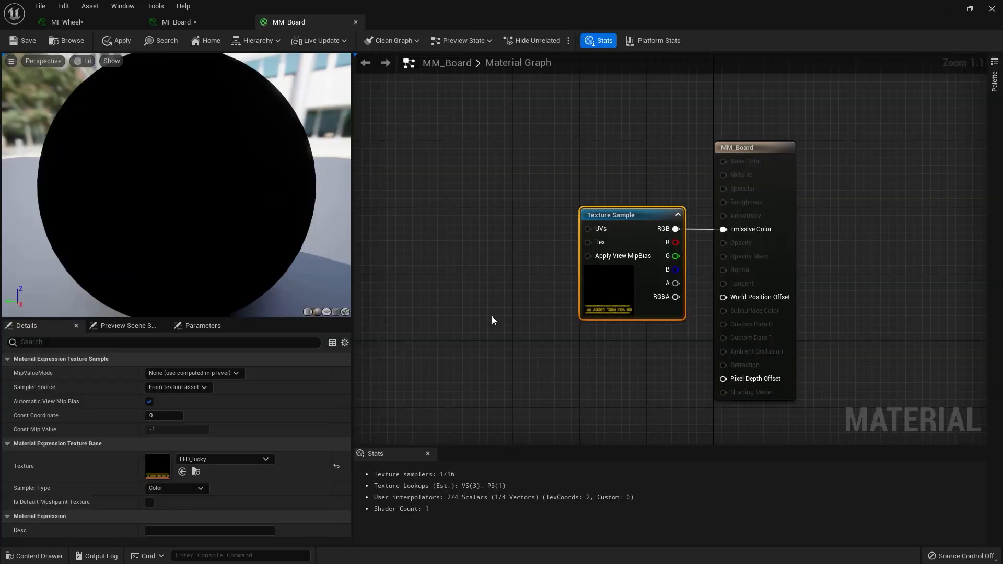
- Add a Panner node to the MM_Board graph and place it before the Texture Sample, level with its UVs input
{"action": "left_click", "coordinate": [481, 299]}
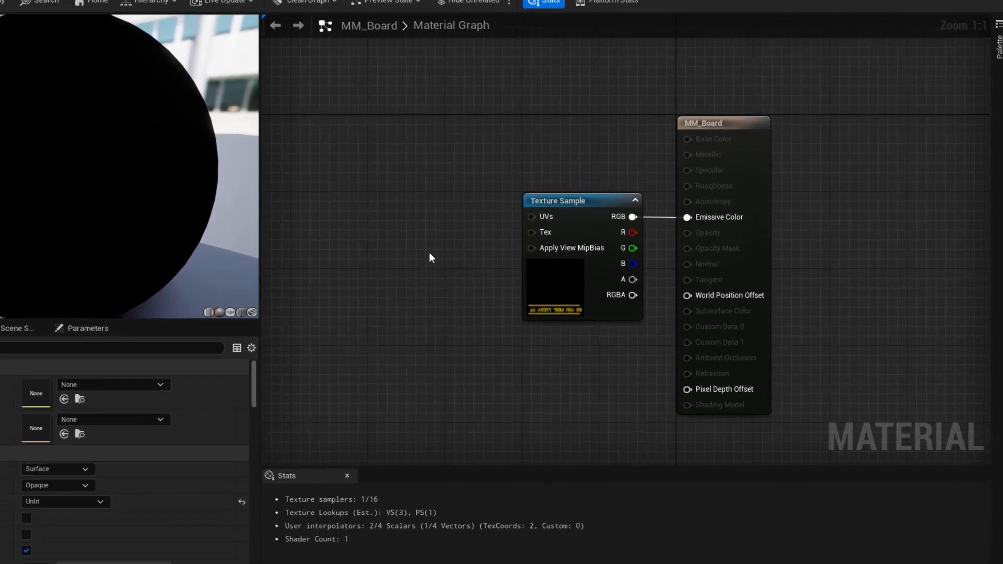
{"action": "right_click", "coordinate": [501, 262]}
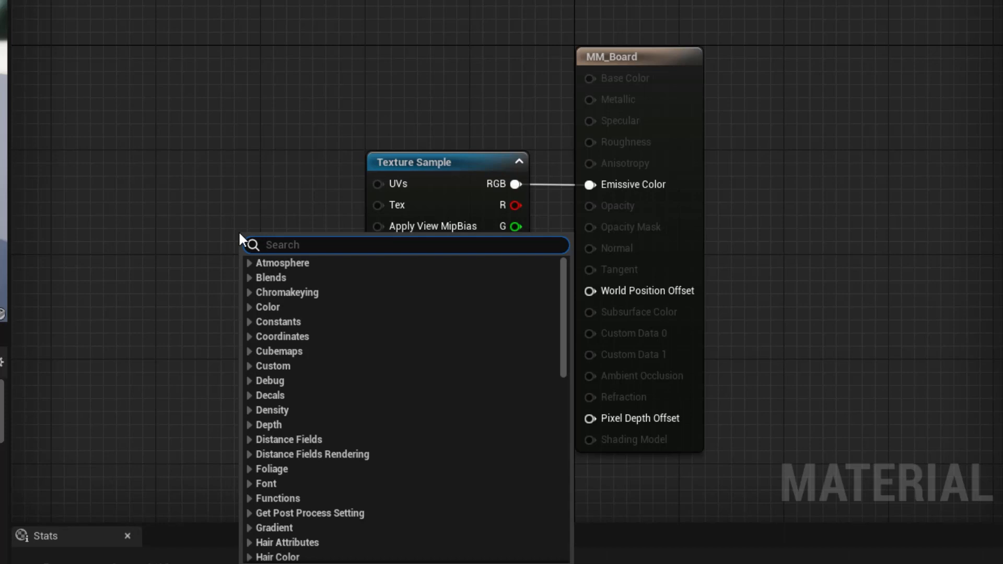
{"action": "type", "text": "panner"}
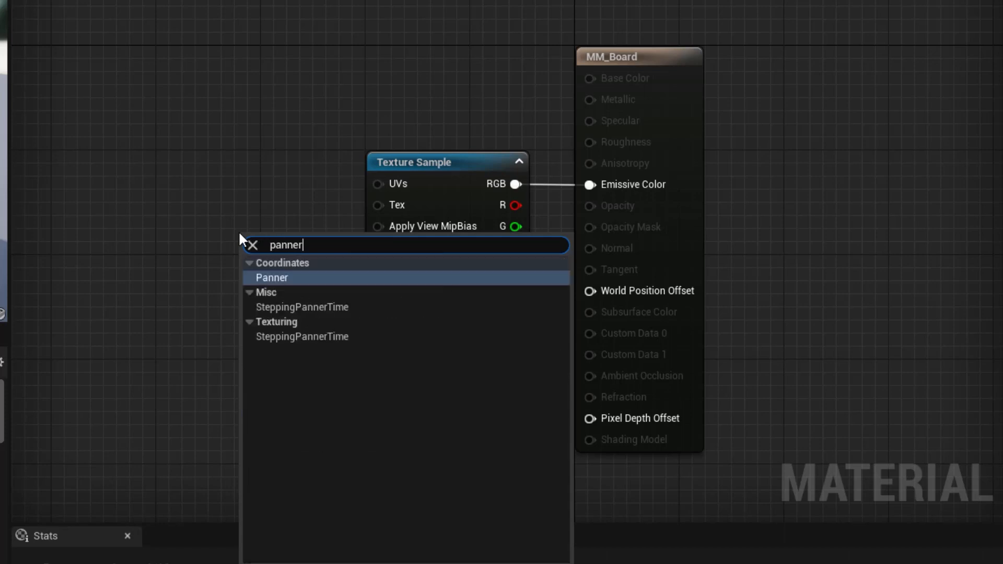
{"action": "key", "text": "Return"}
{"action": "left_click_drag", "start_coordinate": [291, 236], "coordinate": [235, 159]}
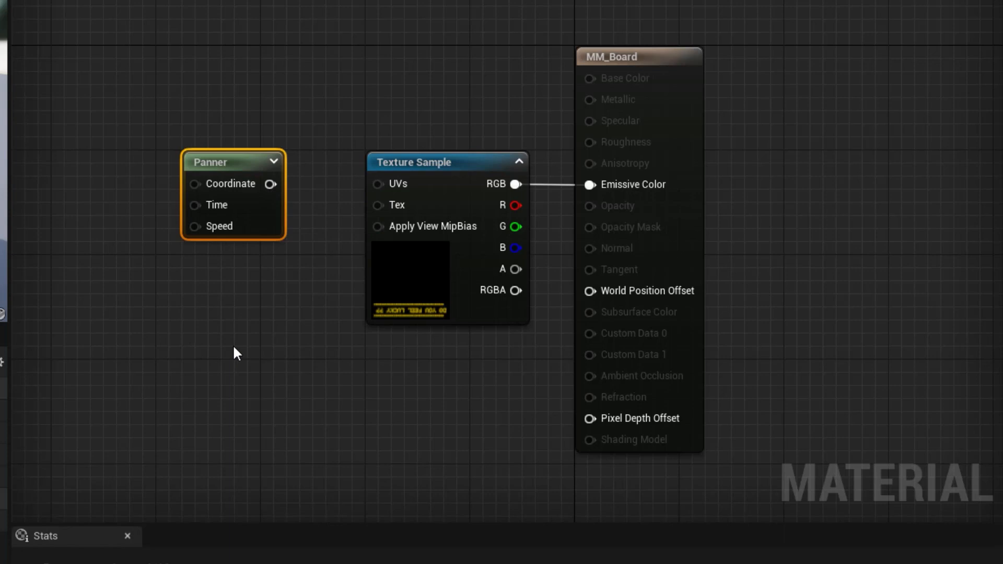
- Place a second Panner node directly below the first one
{"action": "key", "text": "p"}
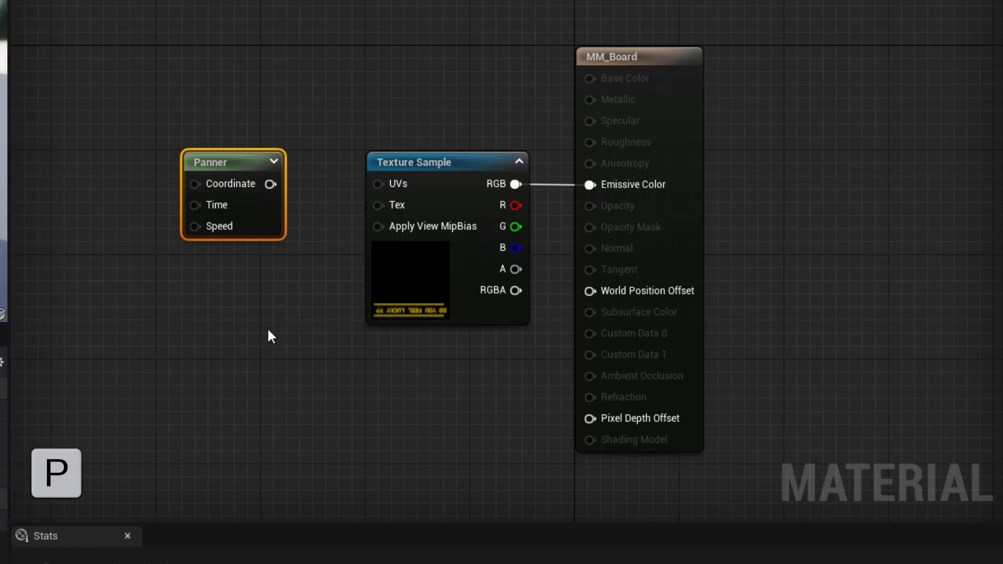
{"action": "left_click", "coordinate": [268, 328]}
{"action": "left_click_drag", "start_coordinate": [308, 342], "coordinate": [222, 268]}
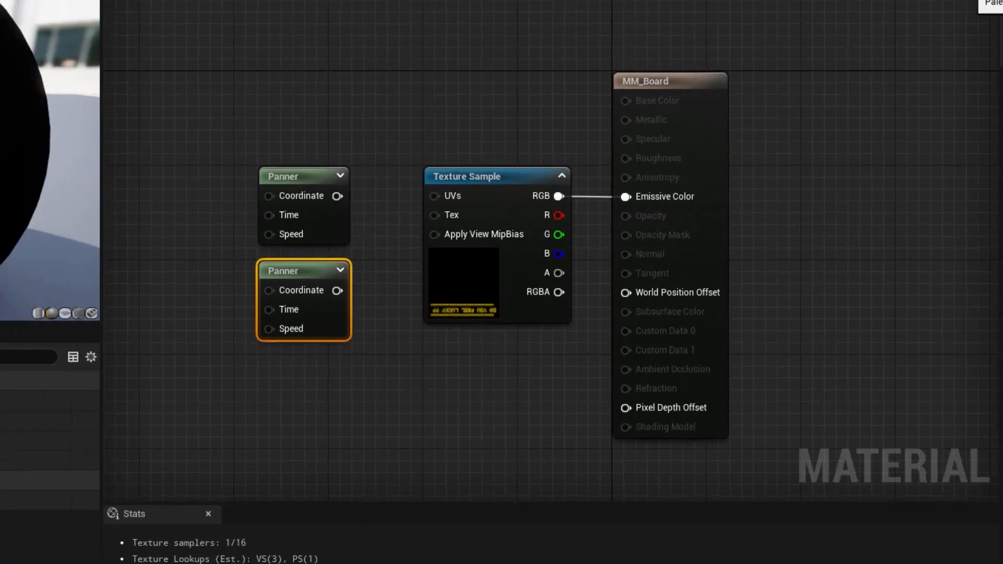
- Browse the palette of available material nodes
{"action": "left_click", "coordinate": [994, 78]}
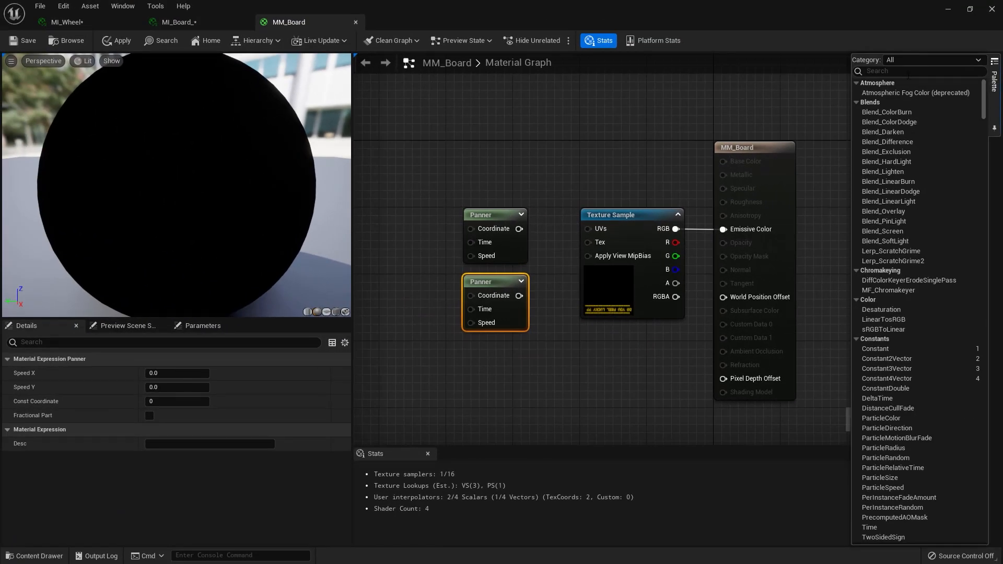
{"action": "left_click_drag", "start_coordinate": [984, 109], "coordinate": [985, 195]}
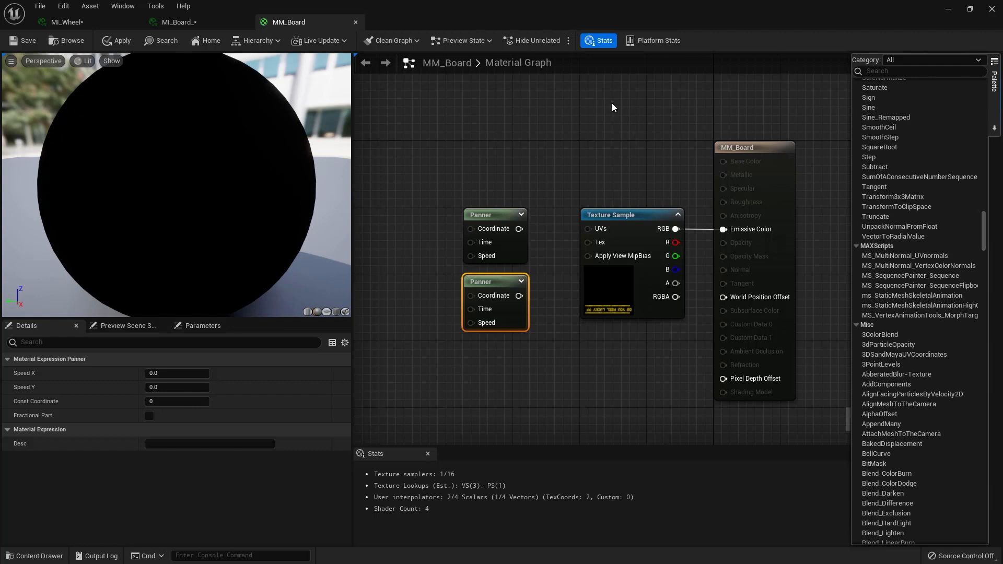
{"action": "left_click", "coordinate": [607, 150]}
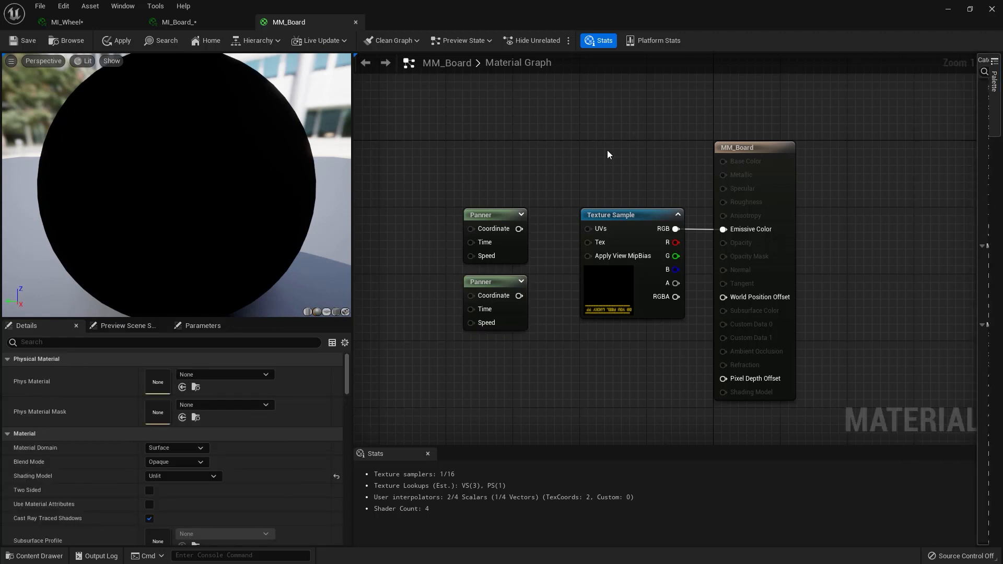
- Delete the extra Panner node below the first one
{"action": "left_click", "coordinate": [490, 283]}
{"action": "key", "text": "Delete"}
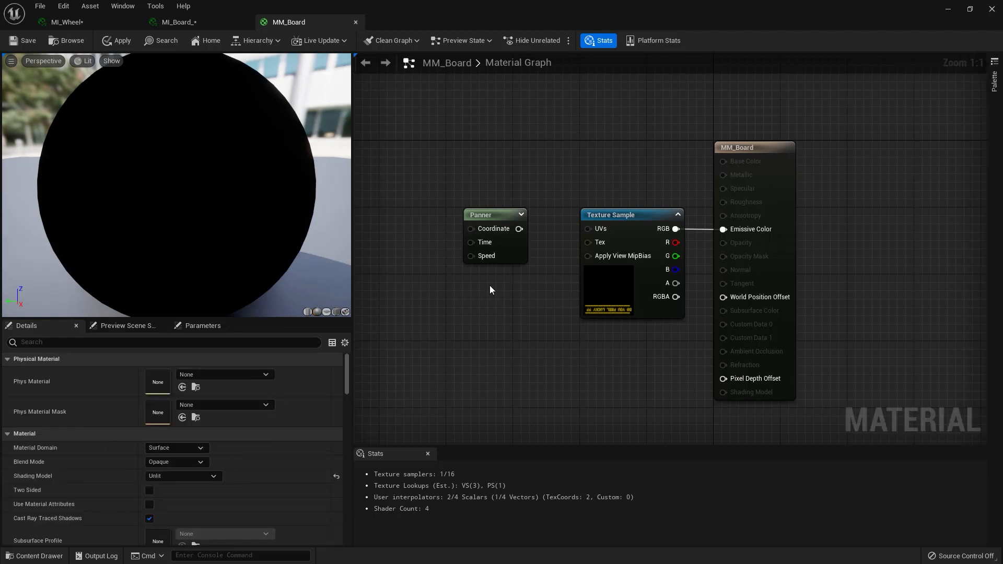
{"action": "key", "text": "ctrl+z"}
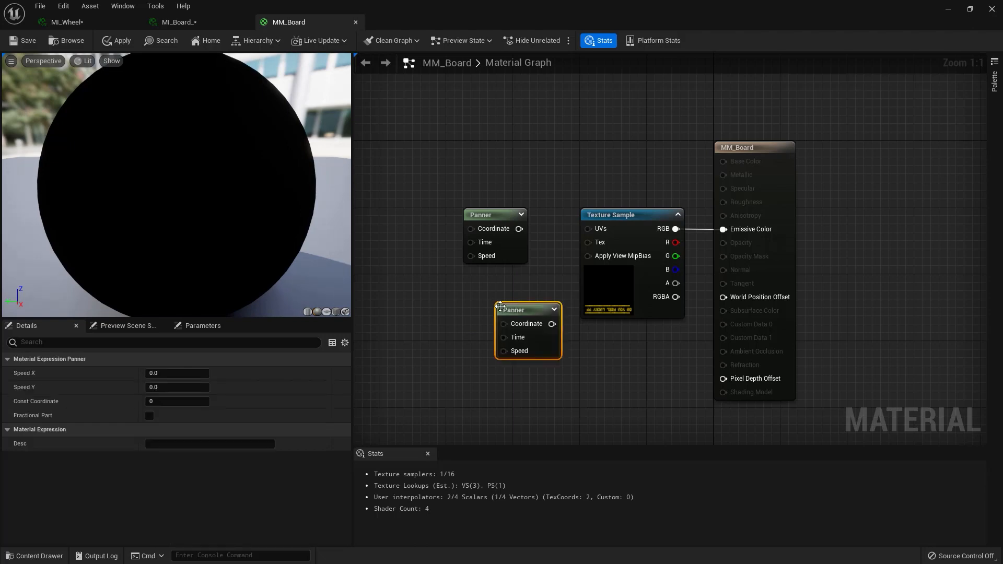
{"action": "key", "text": "Delete"}
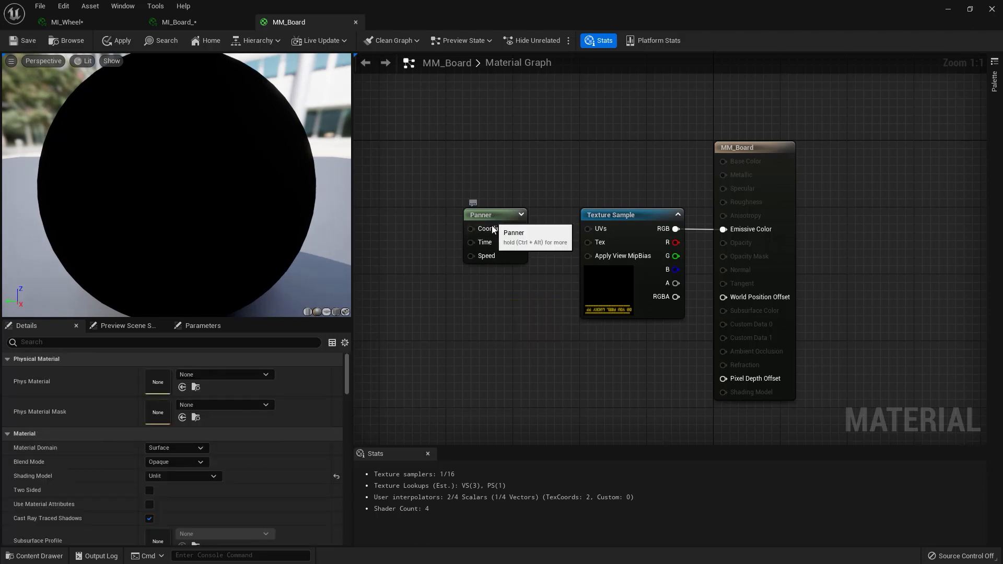
- Move the remaining Panner node slightly farther away from the Texture Sample
{"action": "left_click_drag", "start_coordinate": [488, 226], "coordinate": [469, 218]}
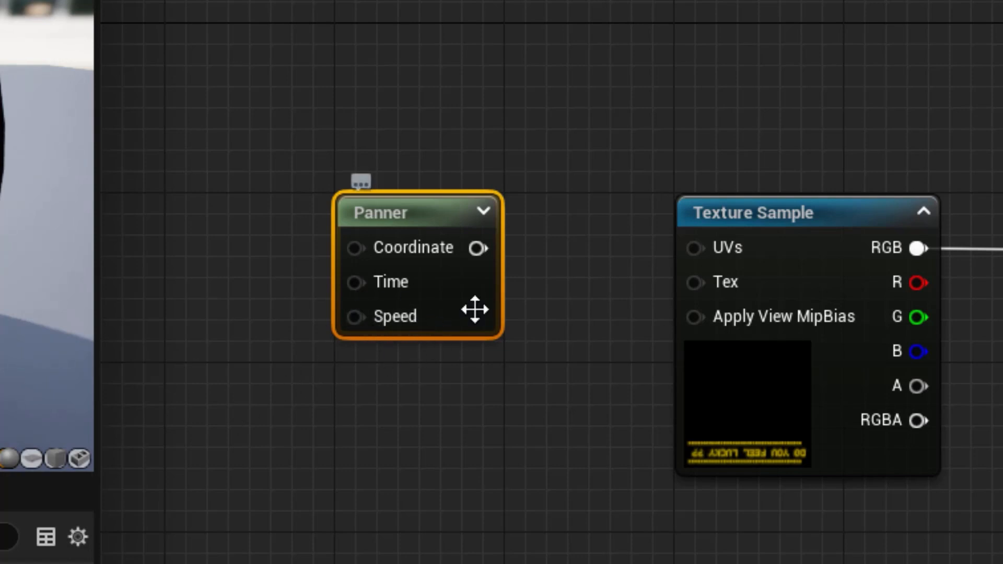
{"action": "mouse_move", "coordinate": [409, 324]}
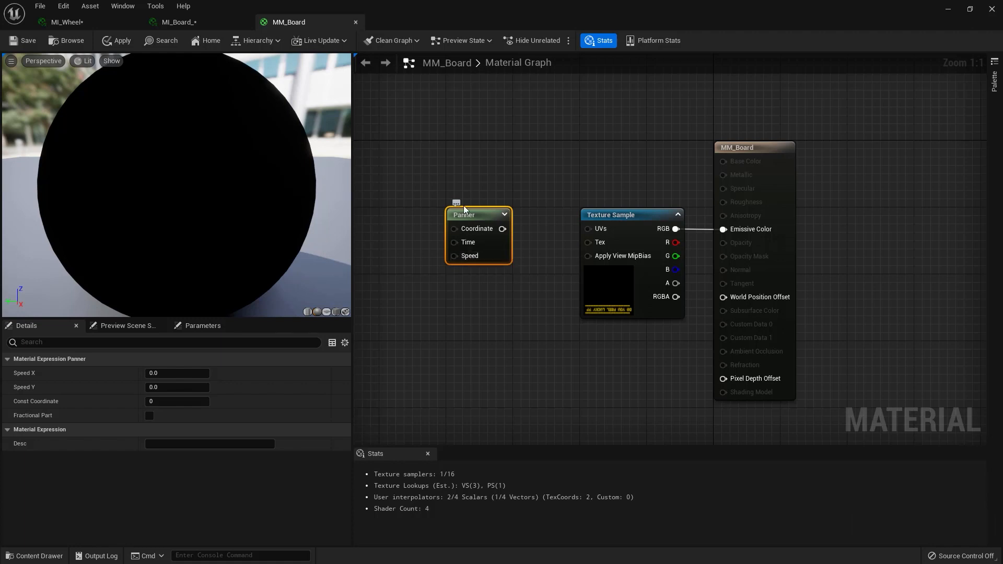
- Move the Panner node closer to the Texture Sample node
{"action": "left_click_drag", "start_coordinate": [464, 215], "coordinate": [498, 216]}
{"action": "right_click_drag", "start_coordinate": [498, 212], "coordinate": [649, 237]}
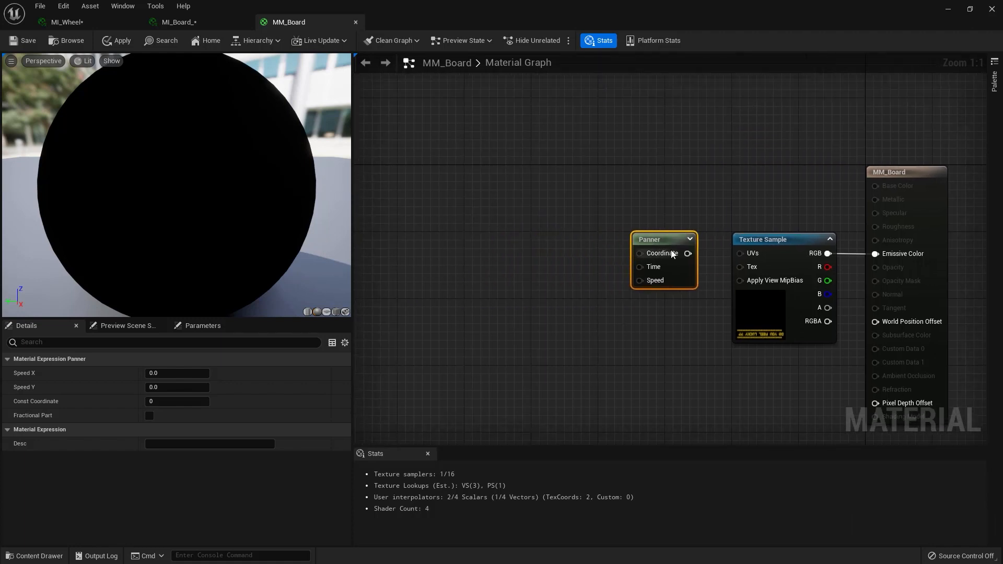
{"action": "left_click", "coordinate": [534, 239]}
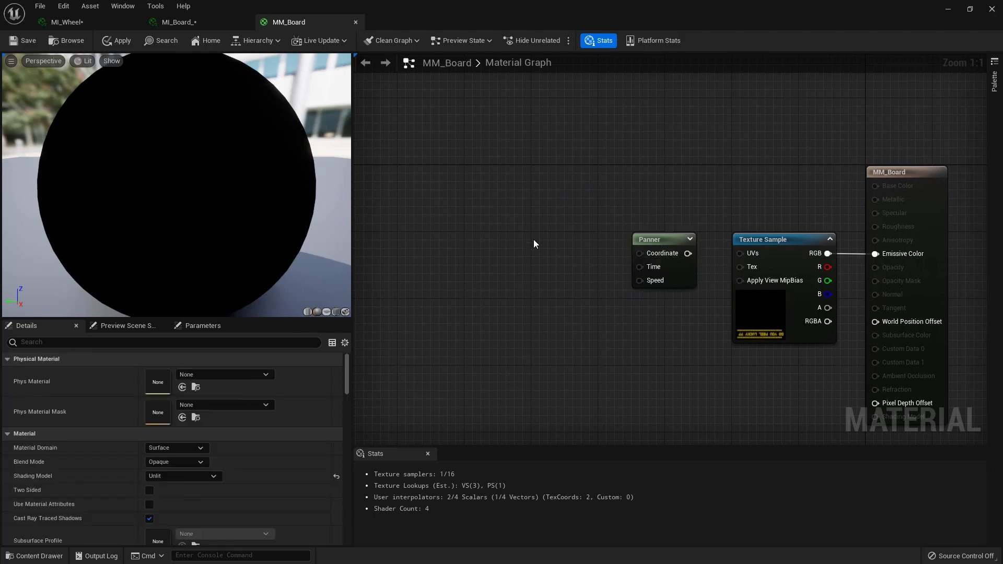
- Add a TextureCoordinate node ahead of the Panner and connect it to the Panner's Coordinate input
{"action": "right_click", "coordinate": [534, 240]}
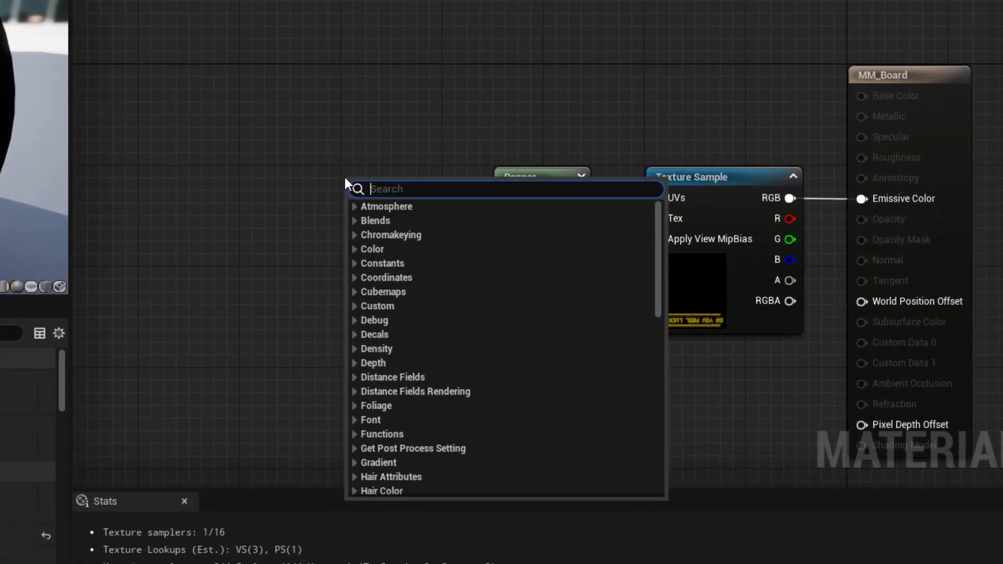
{"action": "type", "text": "texturecoo"}
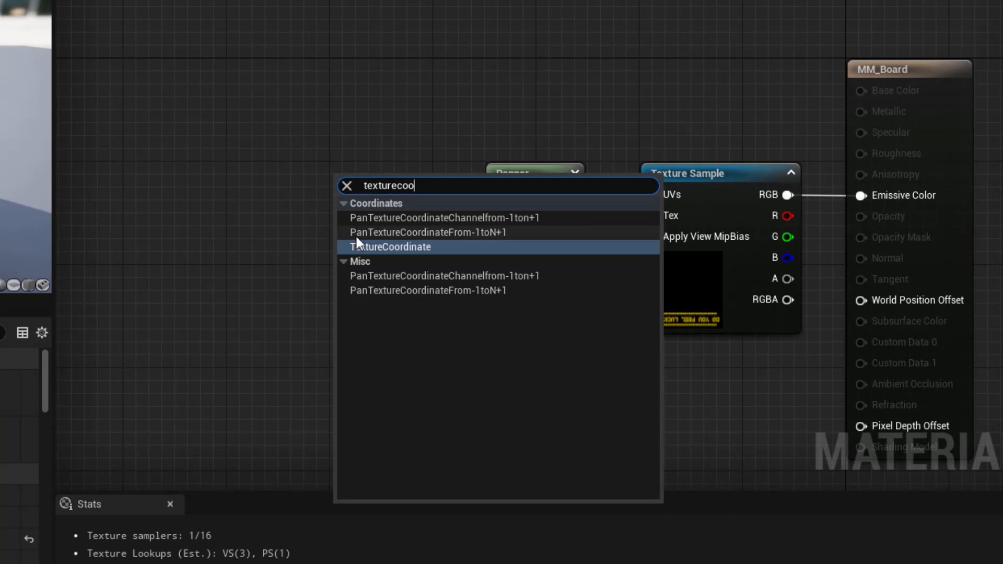
{"action": "left_click", "coordinate": [365, 247]}
{"action": "left_click_drag", "start_coordinate": [371, 191], "coordinate": [252, 155]}
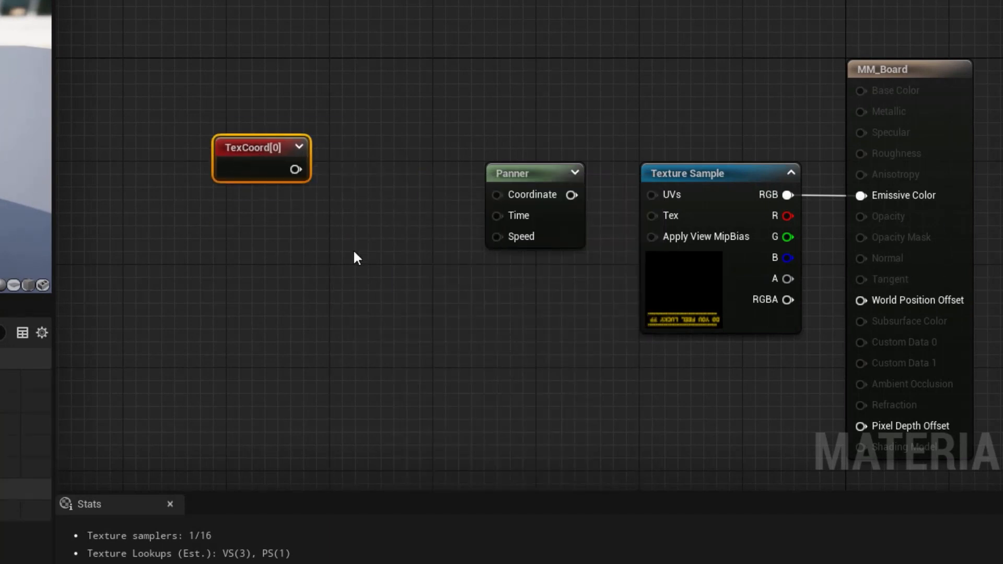
{"action": "left_click_drag", "start_coordinate": [295, 169], "coordinate": [498, 195]}
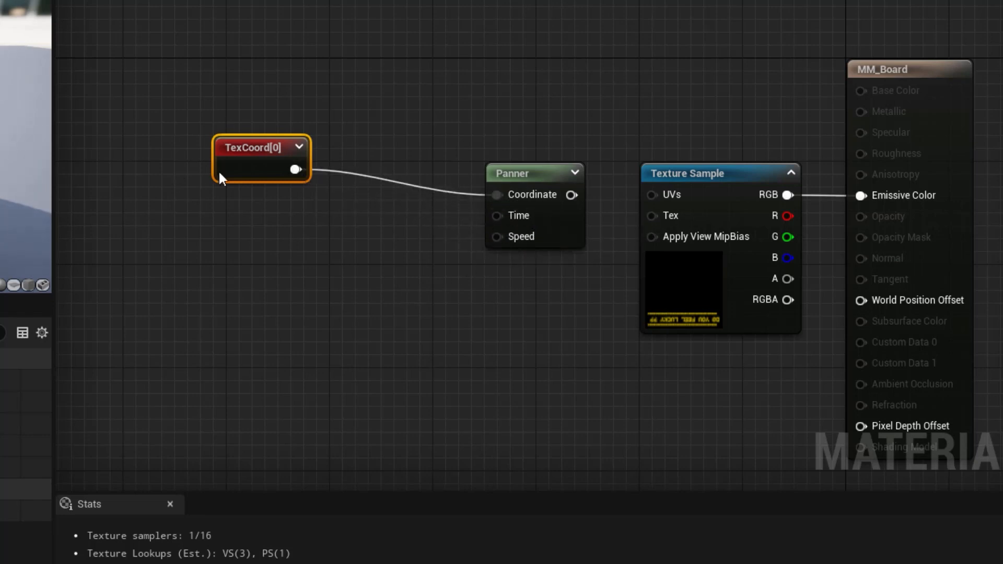
- Add a Time node directly below the TexCoord node and connect it to the Panner's Time input
{"action": "left_click", "coordinate": [233, 256]}
{"action": "right_click", "coordinate": [233, 256]}
{"action": "type", "text": "time"}
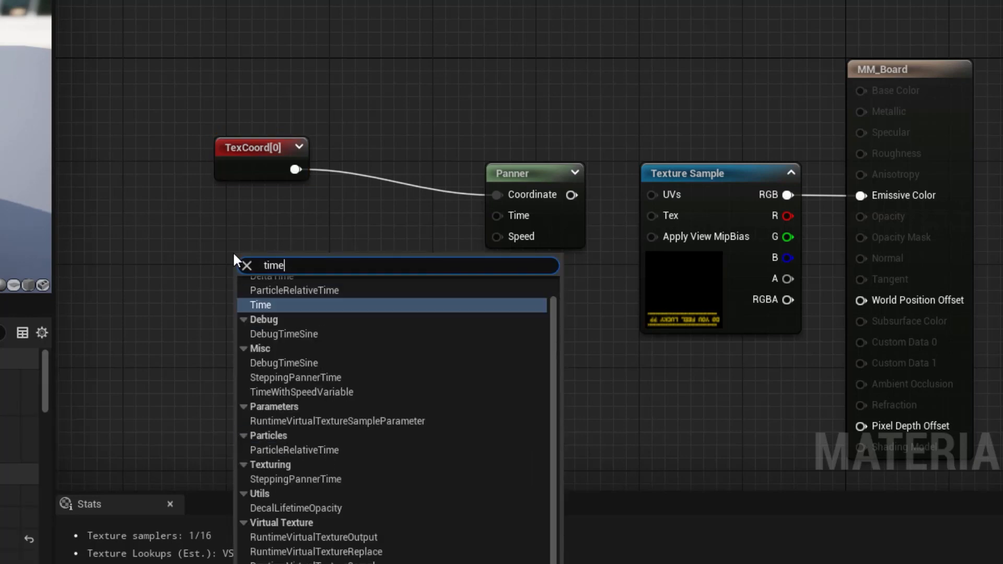
{"action": "left_click", "coordinate": [272, 305]}
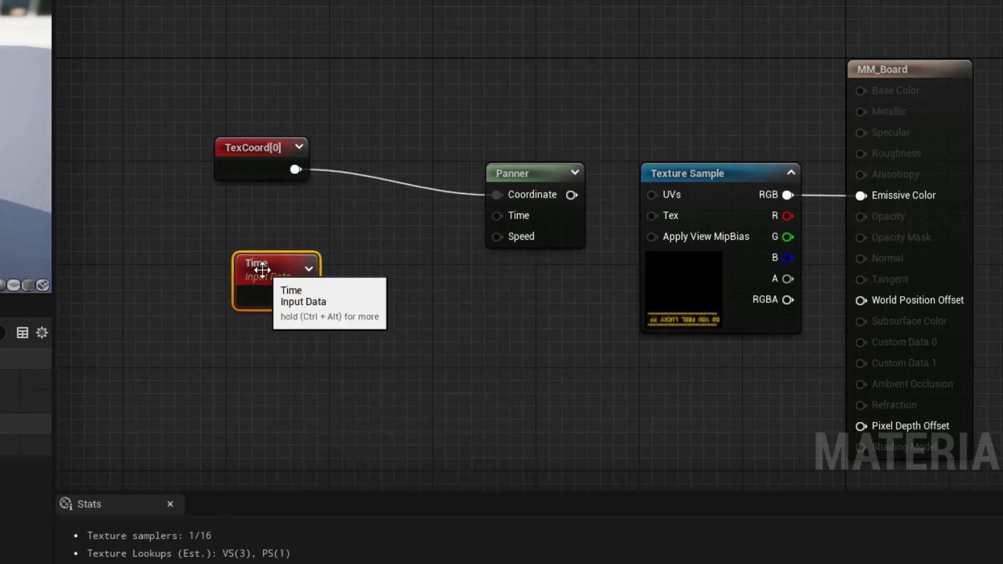
{"action": "left_click_drag", "start_coordinate": [262, 270], "coordinate": [243, 217]}
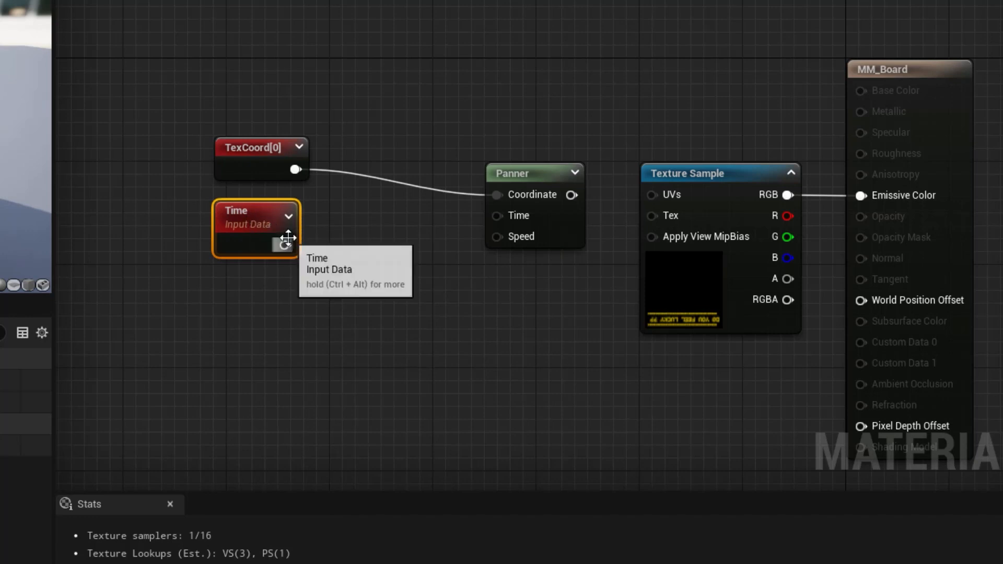
{"action": "left_click_drag", "start_coordinate": [287, 245], "coordinate": [497, 216]}
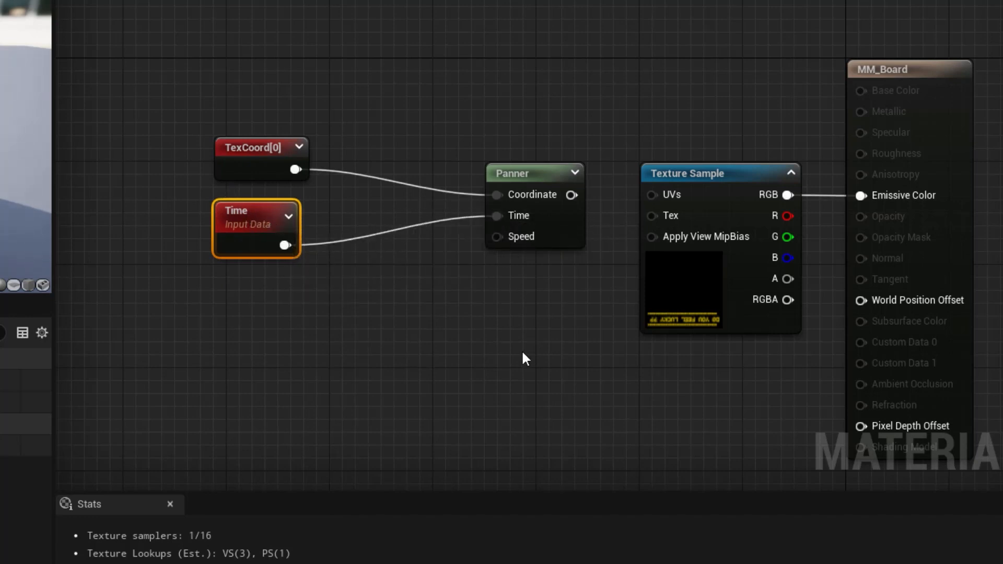
- Add a Constant node below the Time node and connect it to the Panner's Speed input
{"action": "left_click", "coordinate": [280, 343]}
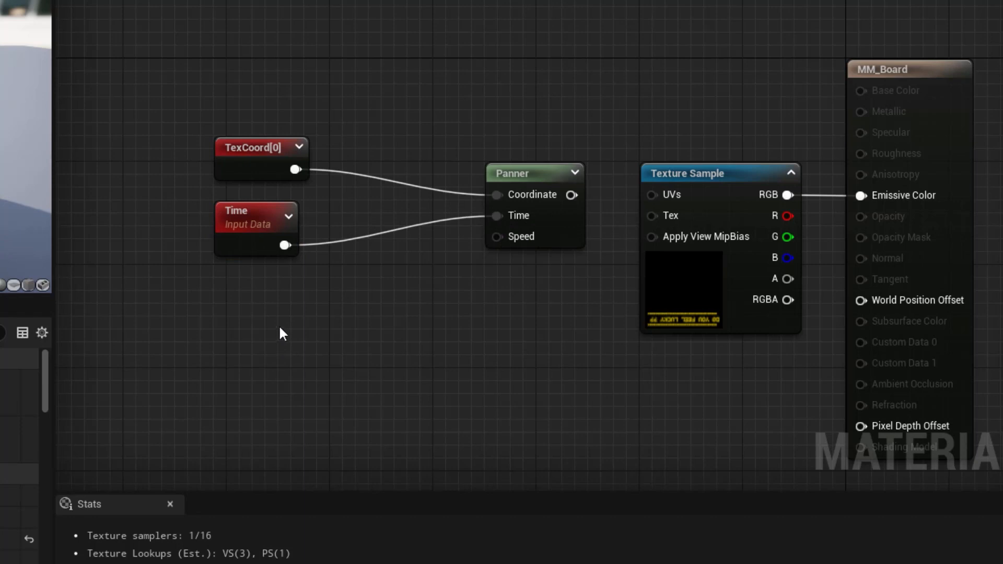
{"action": "left_click", "coordinate": [287, 322]}
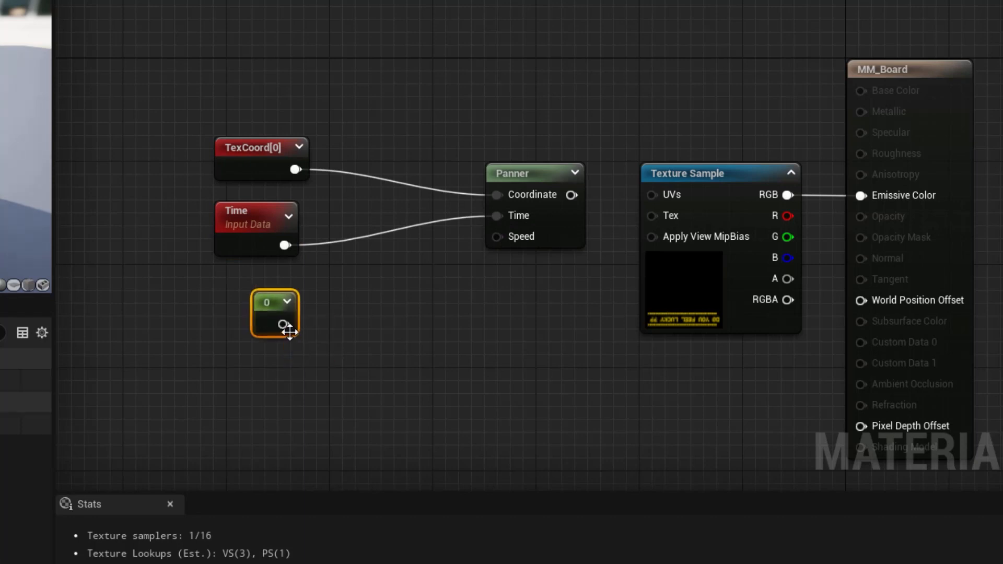
{"action": "left_click_drag", "start_coordinate": [283, 323], "coordinate": [509, 238]}
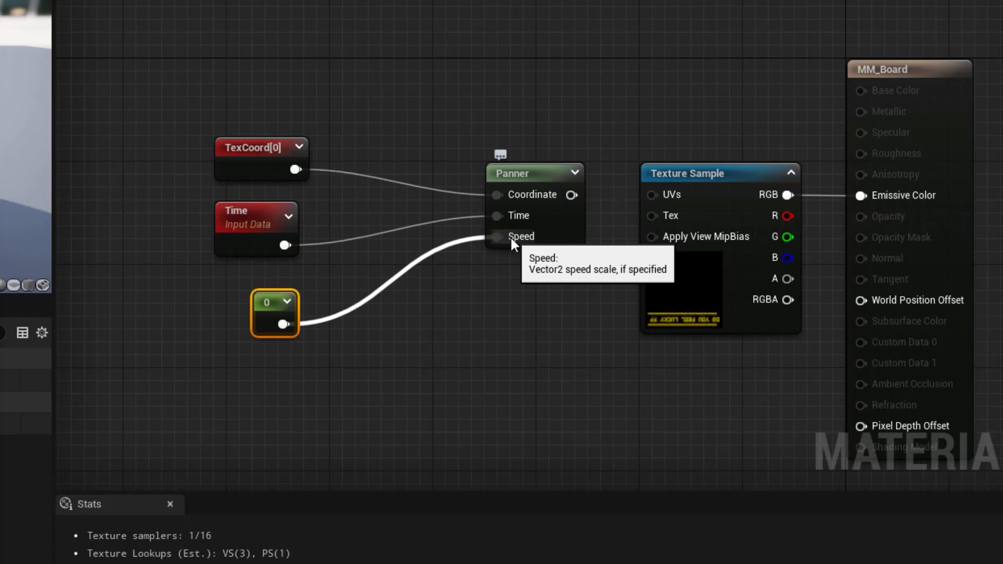
{"action": "left_click_drag", "start_coordinate": [273, 311], "coordinate": [240, 312]}
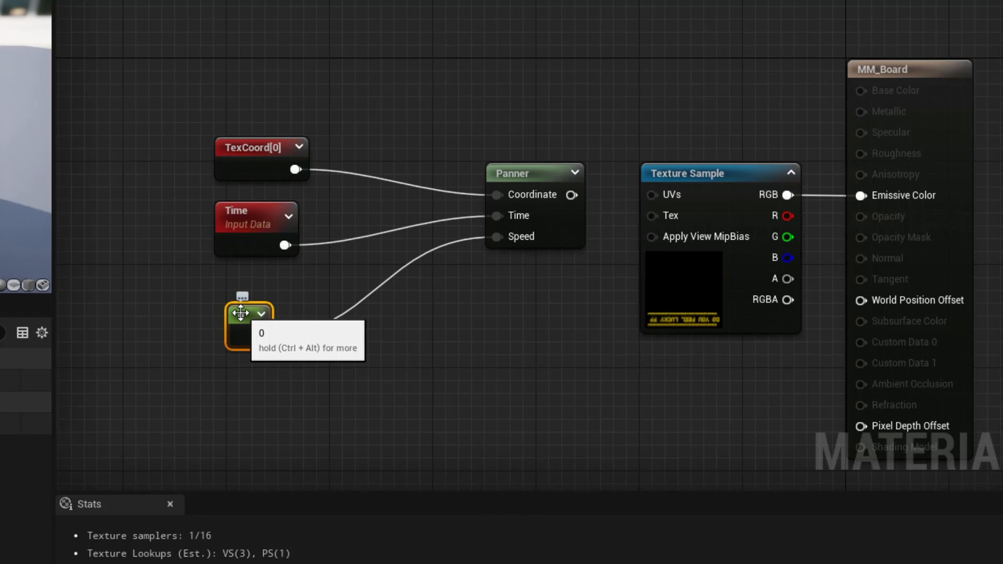
- Duplicate the Constant node and place the copy directly below the original
{"action": "key", "text": "ctrl+w"}
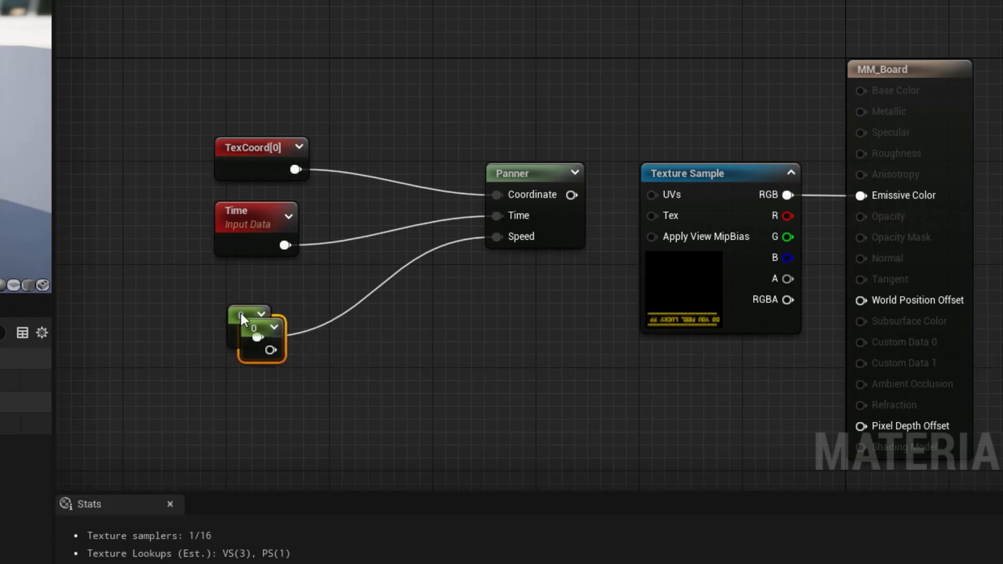
{"action": "left_click_drag", "start_coordinate": [256, 337], "coordinate": [259, 412]}
{"action": "left_click", "coordinate": [199, 345]}
{"action": "left_click_drag", "start_coordinate": [251, 332], "coordinate": [238, 384]}
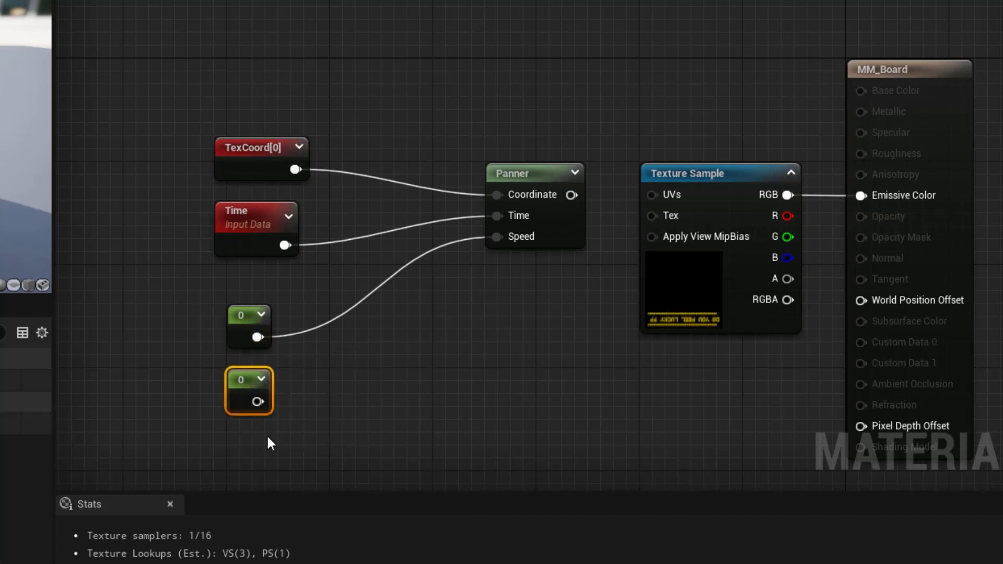
- Convert both Constant nodes to parameters
{"action": "left_click_drag", "start_coordinate": [148, 279], "coordinate": [265, 424]}
{"action": "right_click", "coordinate": [228, 313]}
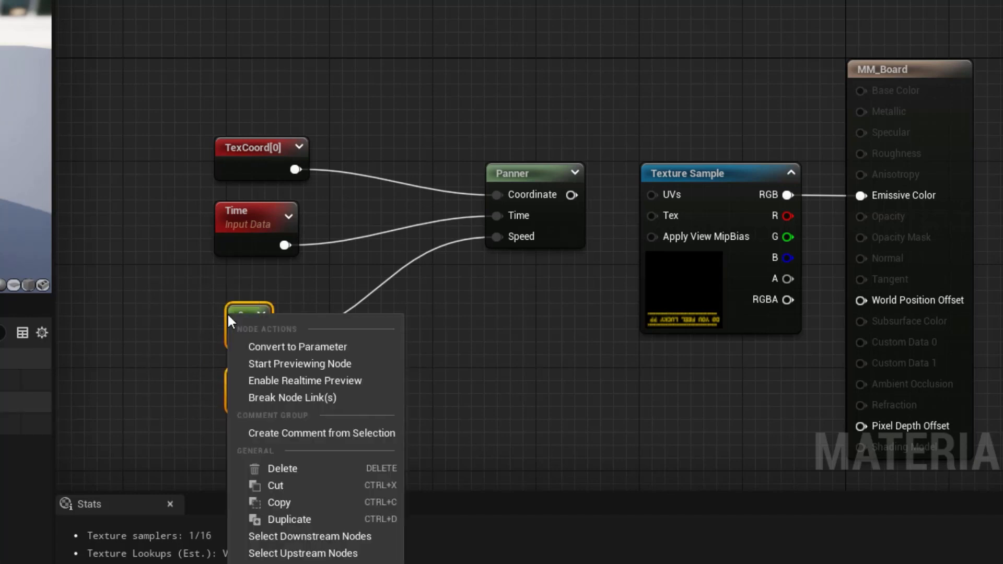
{"action": "left_click", "coordinate": [260, 347]}
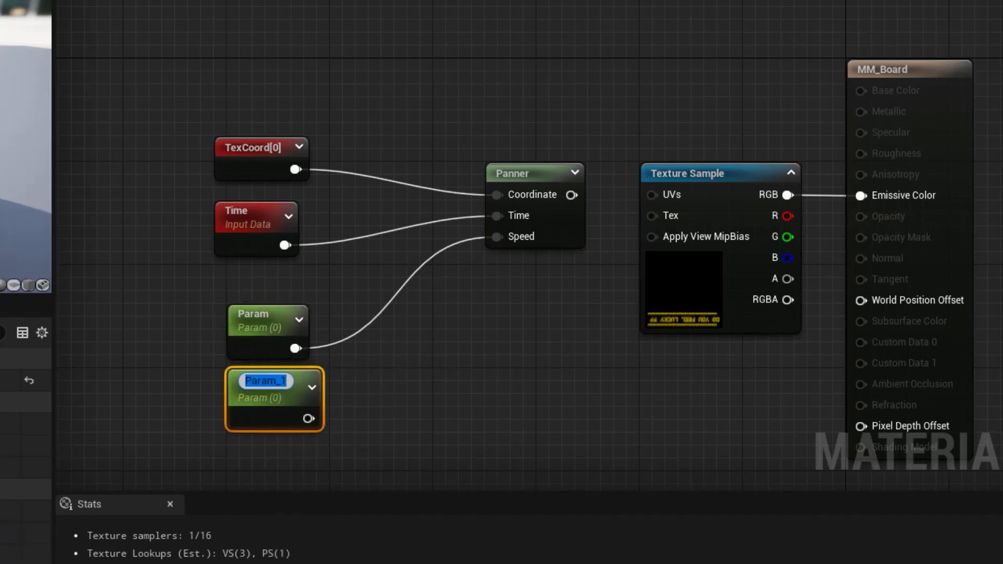
- Rename the upper parameter as Speed X and the lower one as Speed Y
{"action": "double_click", "coordinate": [249, 316]}
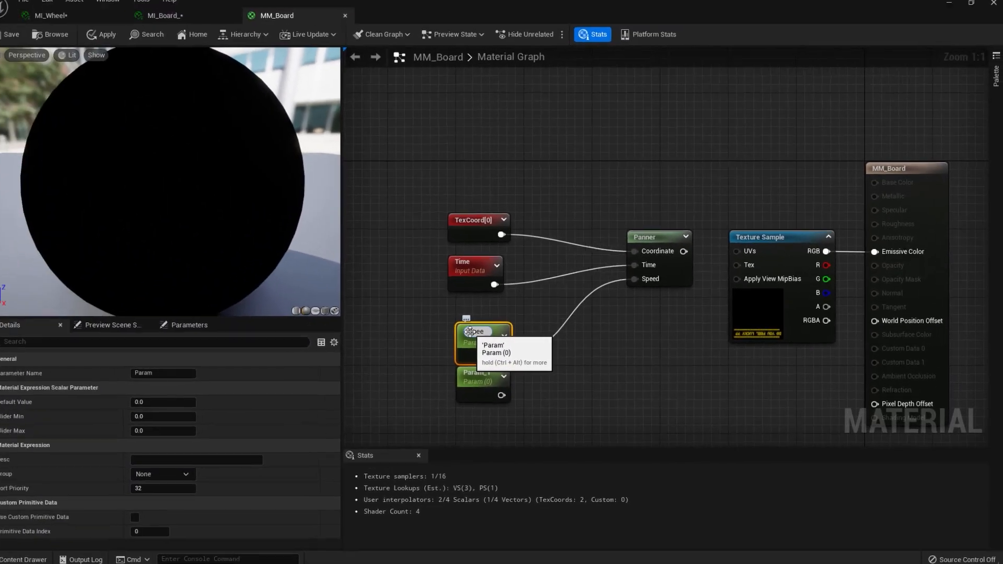
{"action": "type", "text": "Speed X"}
{"action": "key", "text": "Return"}
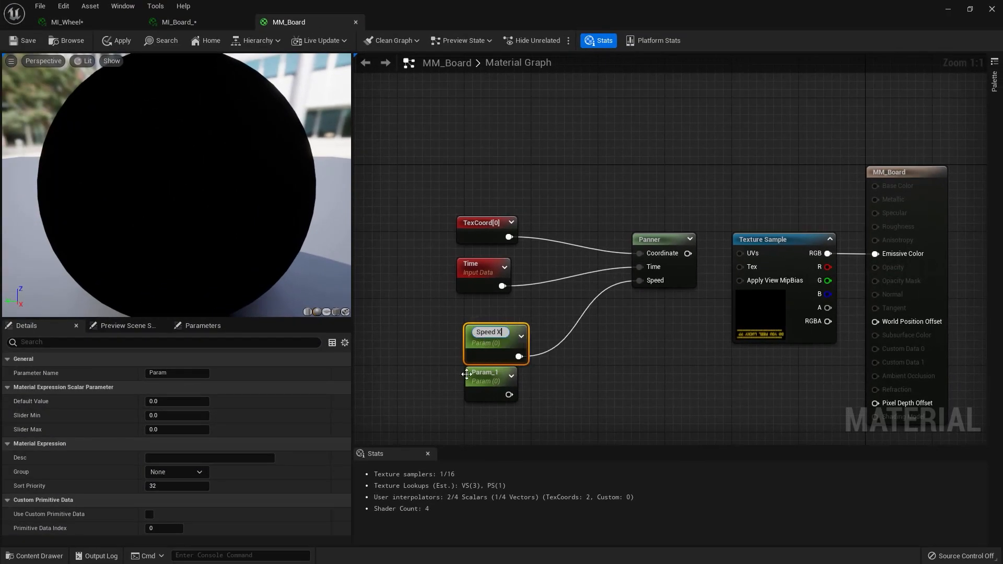
{"action": "left_click", "coordinate": [479, 374]}
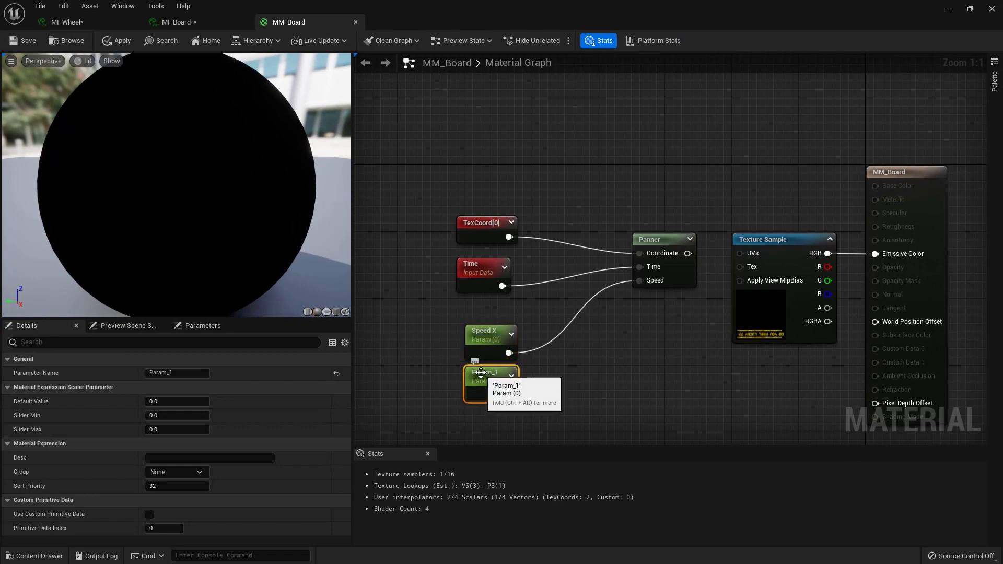
{"action": "left_click", "coordinate": [180, 373]}
{"action": "type", "text": "Speed Y"}
{"action": "key", "text": "Return"}
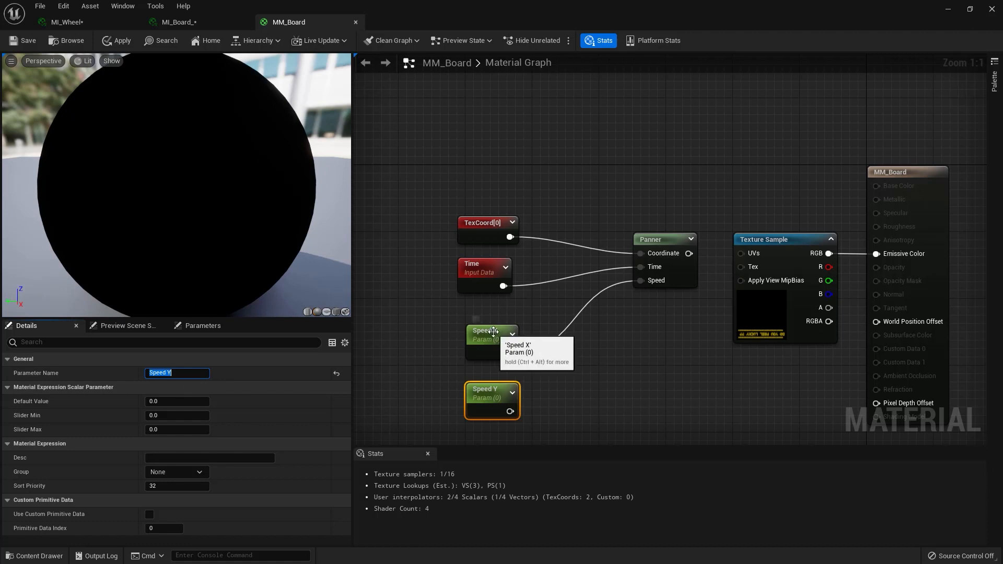
- Arrange the Speed X and Speed Y parameters as a compact stack below the Time node
{"action": "left_click_drag", "start_coordinate": [497, 330], "coordinate": [497, 347]}
{"action": "left_click_drag", "start_coordinate": [440, 334], "coordinate": [520, 432]}
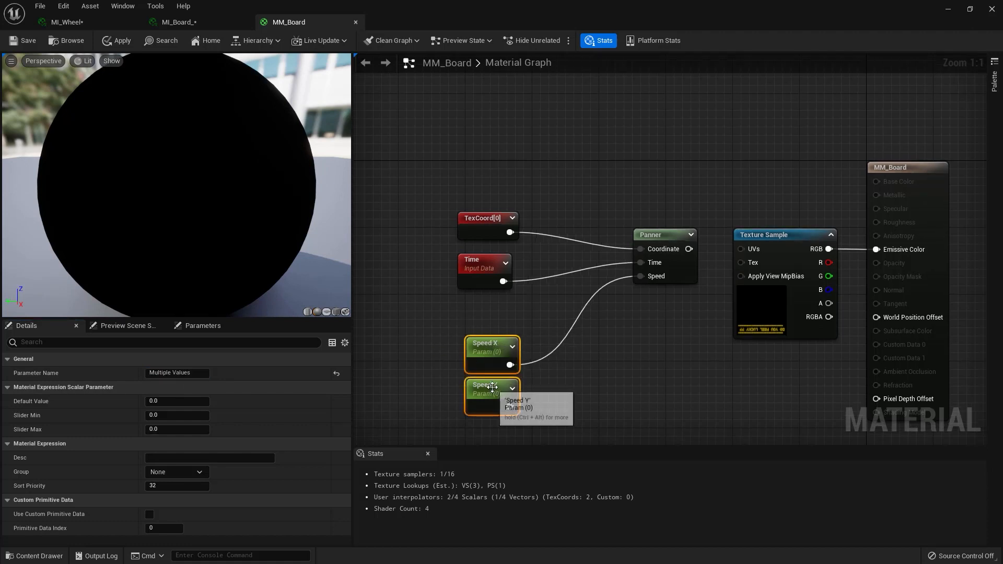
{"action": "mouse_move", "coordinate": [496, 388]}
{"action": "left_mouse_down"}
{"action": "mouse_move", "coordinate": [472, 371]}
{"action": "mouse_move", "coordinate": [480, 379]}
{"action": "left_mouse_up"}
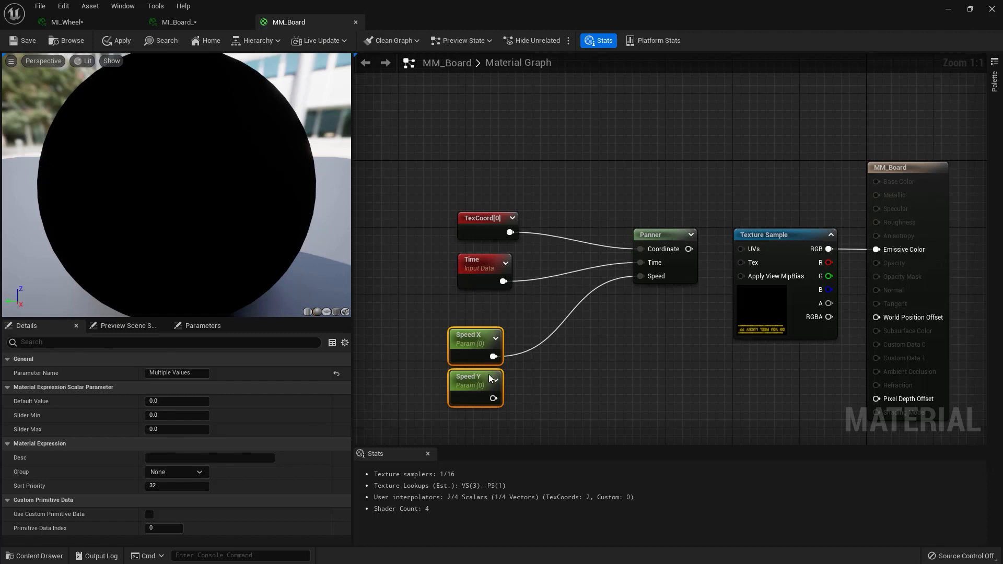
- Add an AppendVector node beside the speed parameters and shift both parameters slightly away from it
{"action": "right_click", "coordinate": [541, 368]}
{"action": "type", "text": "append"}
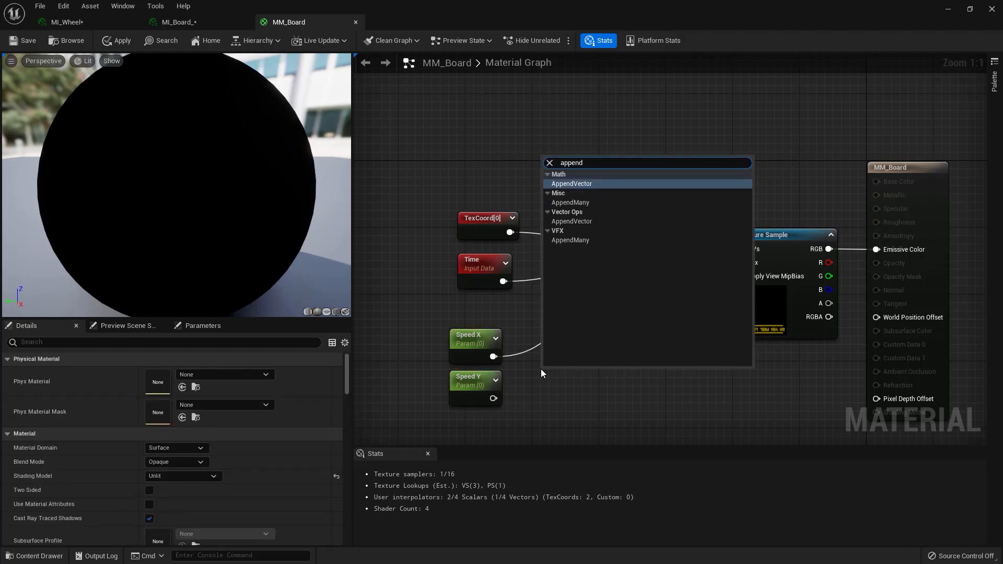
{"action": "key", "text": "Return"}
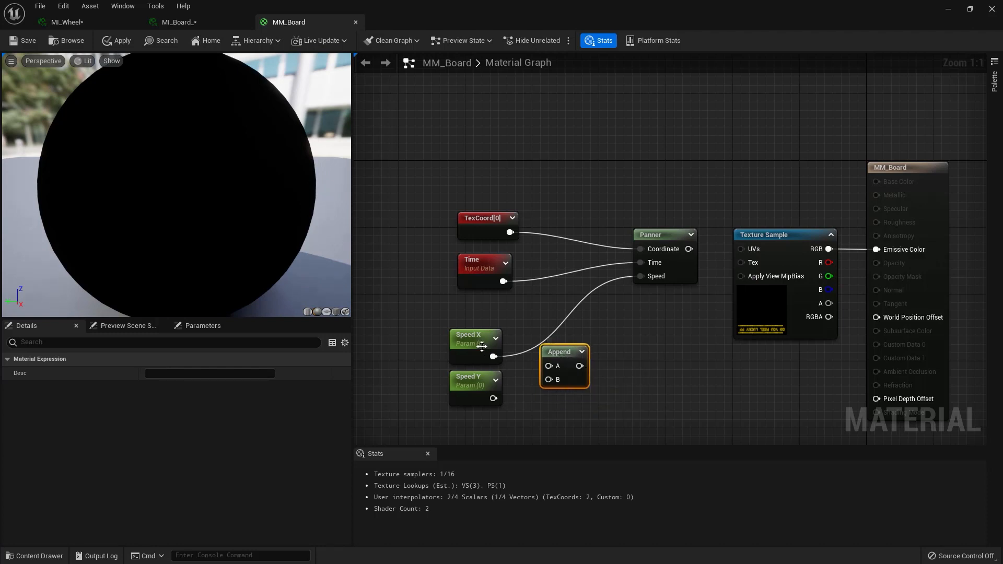
{"action": "left_click_drag", "start_coordinate": [447, 348], "coordinate": [461, 377]}
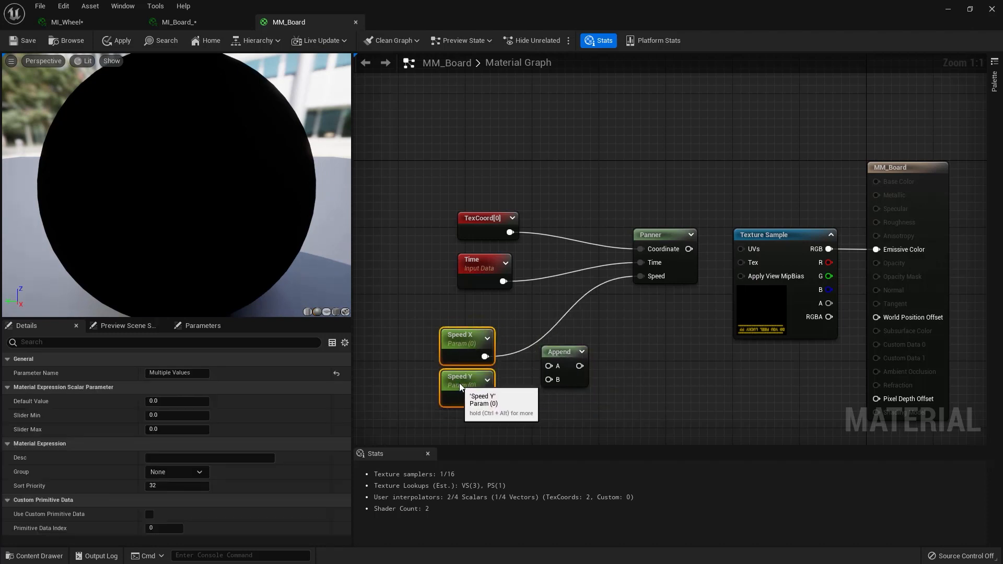
- Connect Speed X to the Append node's A input, Speed Y to B, and the Append output to the Panner's Speed input
{"action": "left_click", "coordinate": [561, 359]}
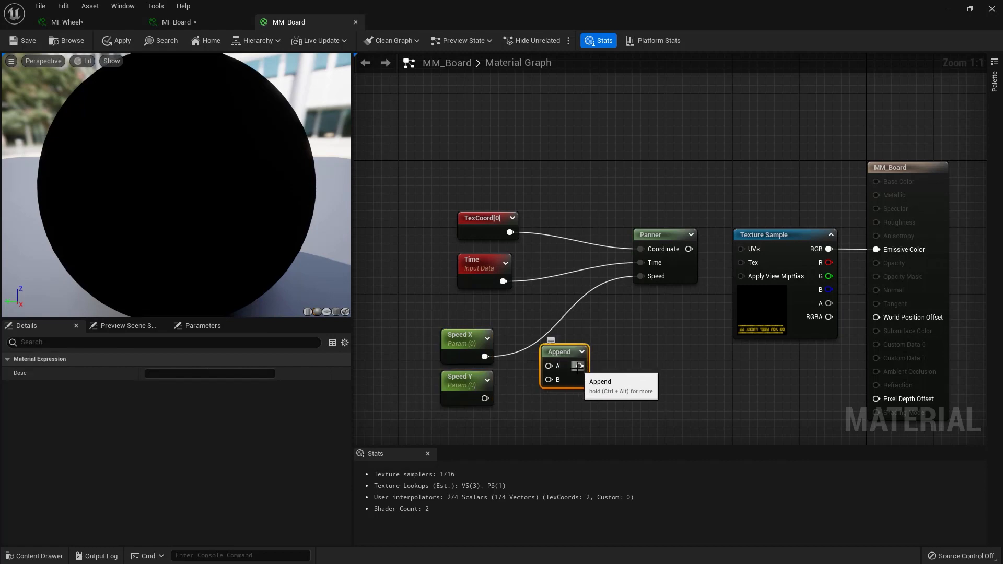
{"action": "left_click_drag", "start_coordinate": [579, 366], "coordinate": [643, 276]}
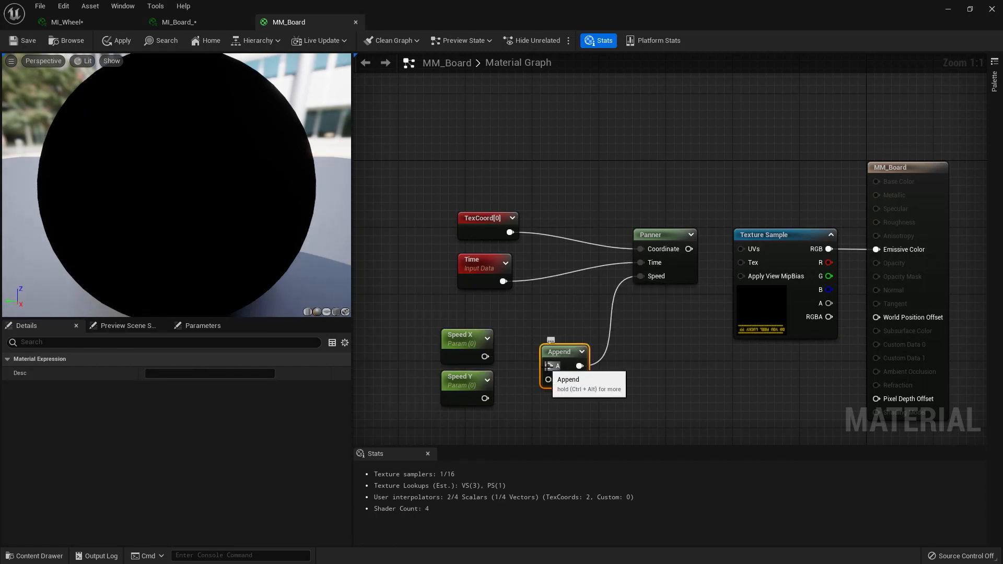
{"action": "left_click_drag", "start_coordinate": [549, 366], "coordinate": [484, 398]}
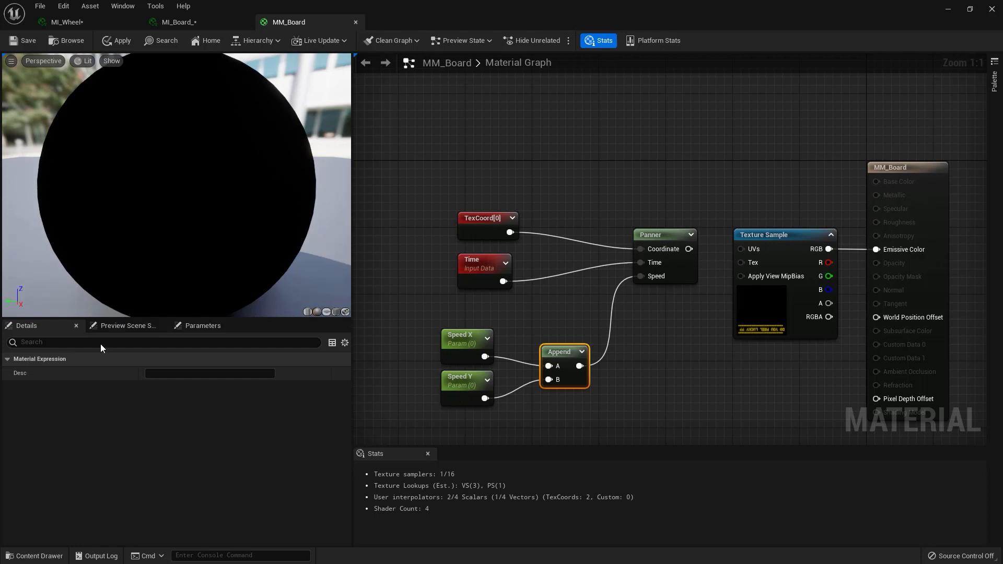
- Enclose the Speed X, Speed Y and Append nodes in a comment titled "Panning Speed"
{"action": "left_click_drag", "start_coordinate": [403, 324], "coordinate": [613, 424]}
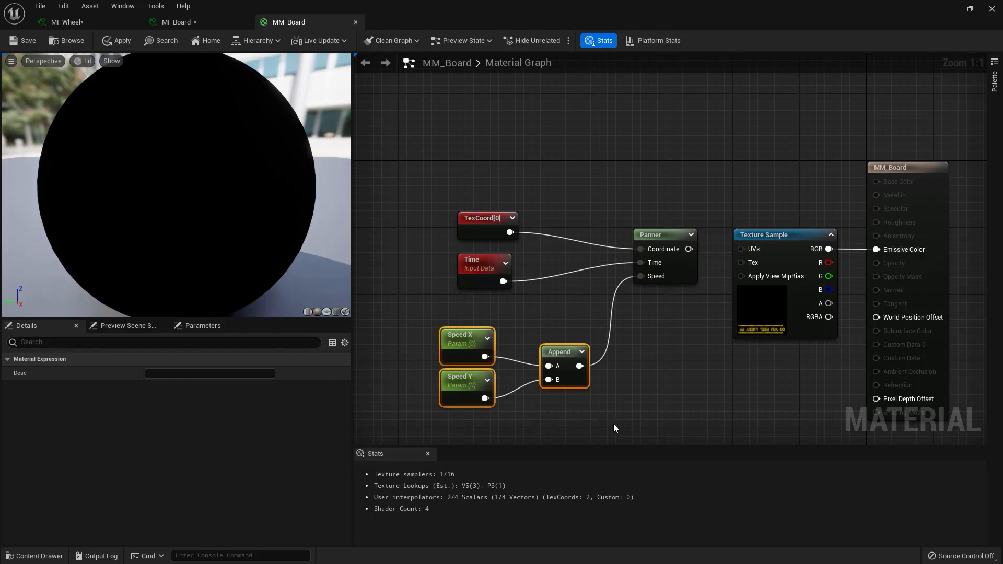
{"action": "key", "text": "c"}
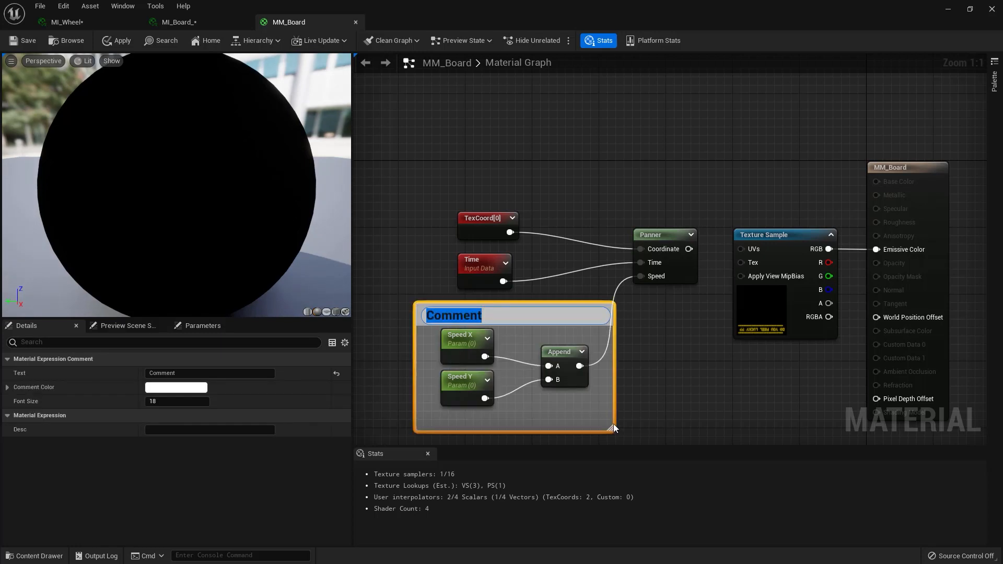
{"action": "type", "text": "Pa"}
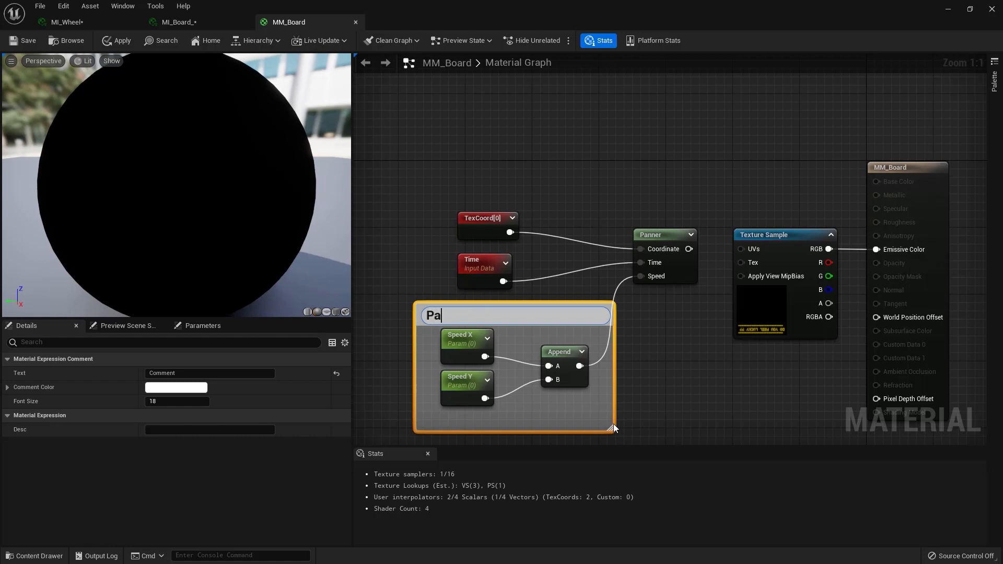
{"action": "type", "text": "nning Speed"}
{"action": "key", "text": "Return"}
- Shift the TexCoord, Time and Panner nodes slightly up, and place TexCoord well above Time and further left
{"action": "left_click", "coordinate": [467, 383]}
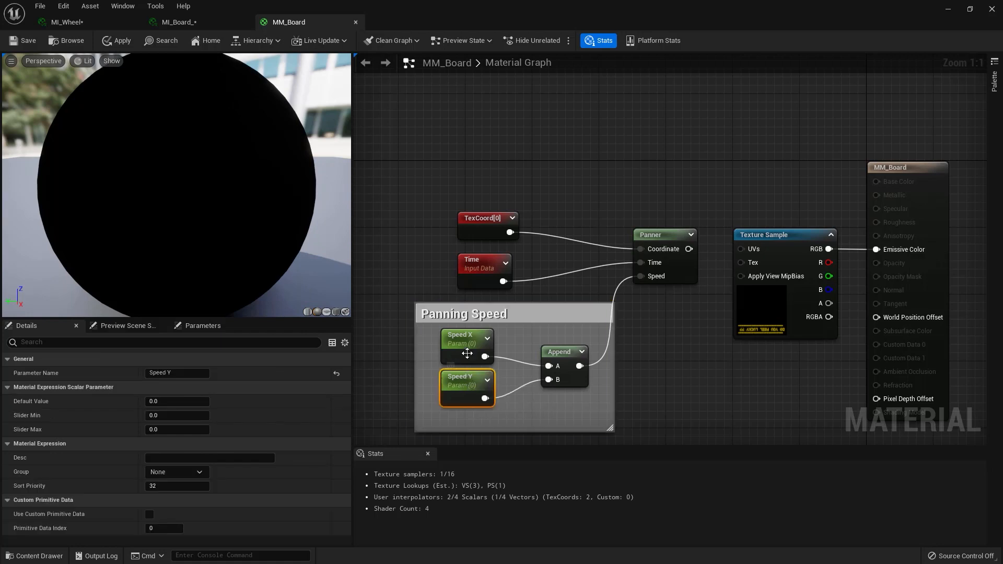
{"action": "left_click", "coordinate": [464, 340]}
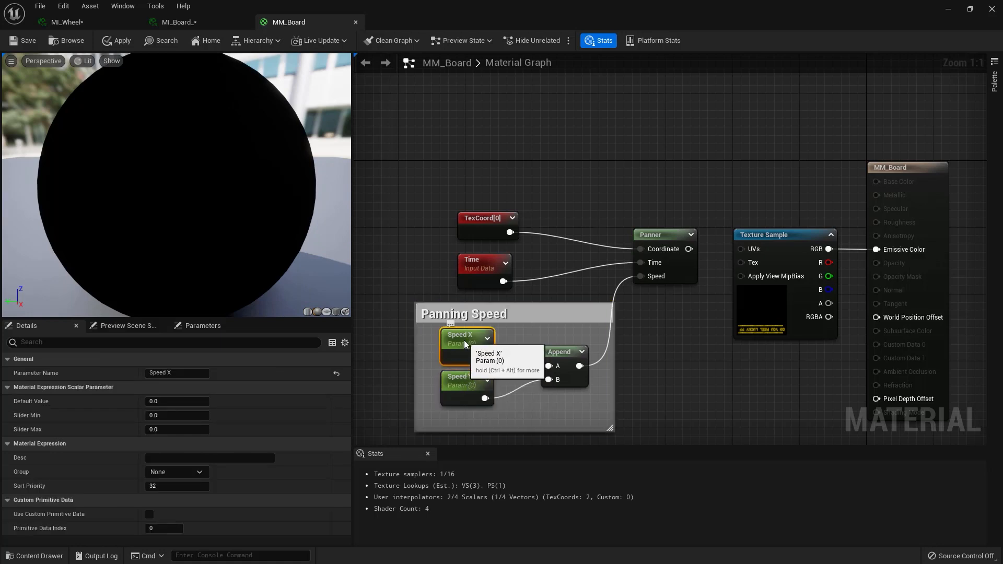
{"action": "mouse_move", "coordinate": [443, 204]}
{"action": "left_mouse_down"}
{"action": "mouse_move", "coordinate": [673, 273]}
{"action": "mouse_move", "coordinate": [659, 225]}
{"action": "left_mouse_up"}
{"action": "left_click", "coordinate": [548, 264]}
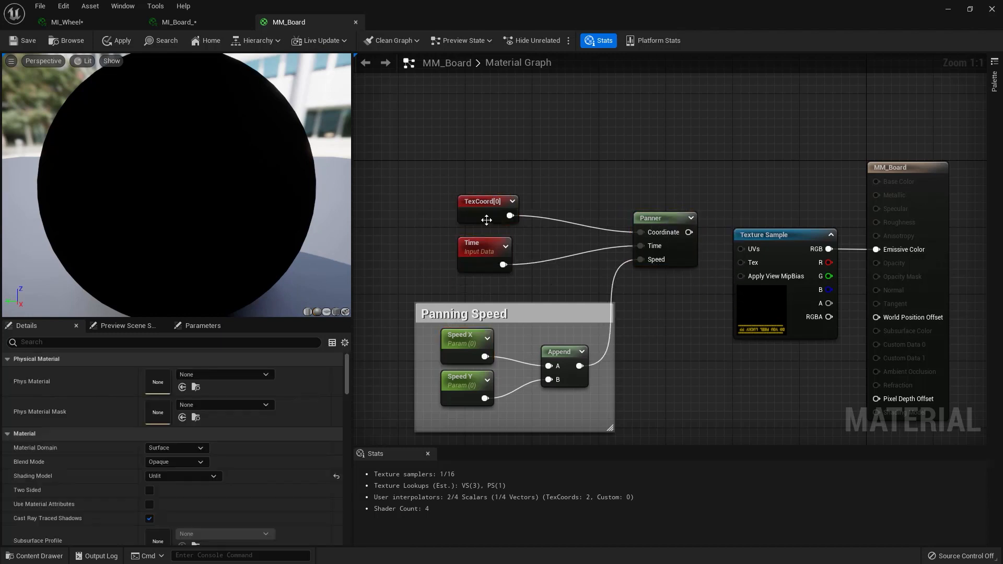
{"action": "left_click", "coordinate": [477, 202]}
{"action": "left_click_drag", "start_coordinate": [477, 201], "coordinate": [435, 108]}
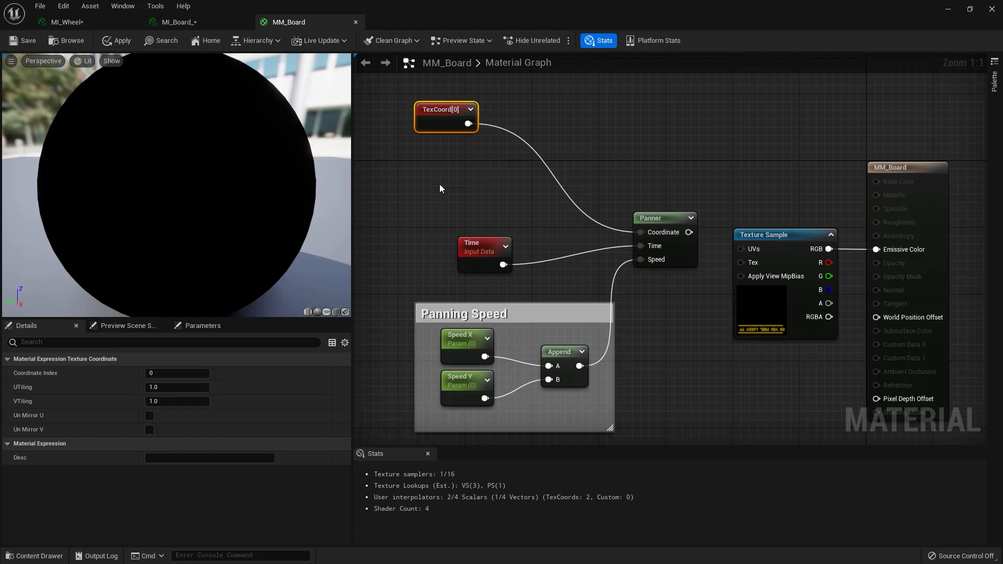
- Insert a Multiply node between TexCoord and Panner, with TexCoord feeding input A and the output feeding Coordinate
{"action": "left_click", "coordinate": [508, 183]}
{"action": "left_click_drag", "start_coordinate": [563, 202], "coordinate": [641, 233]}
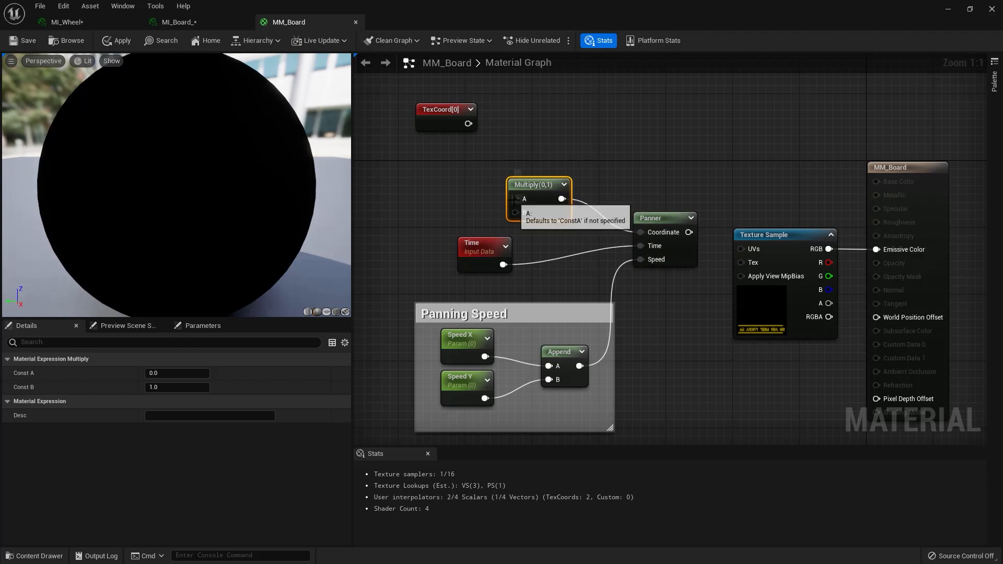
{"action": "left_click_drag", "start_coordinate": [515, 200], "coordinate": [528, 143]}
{"action": "left_click", "coordinate": [444, 122]}
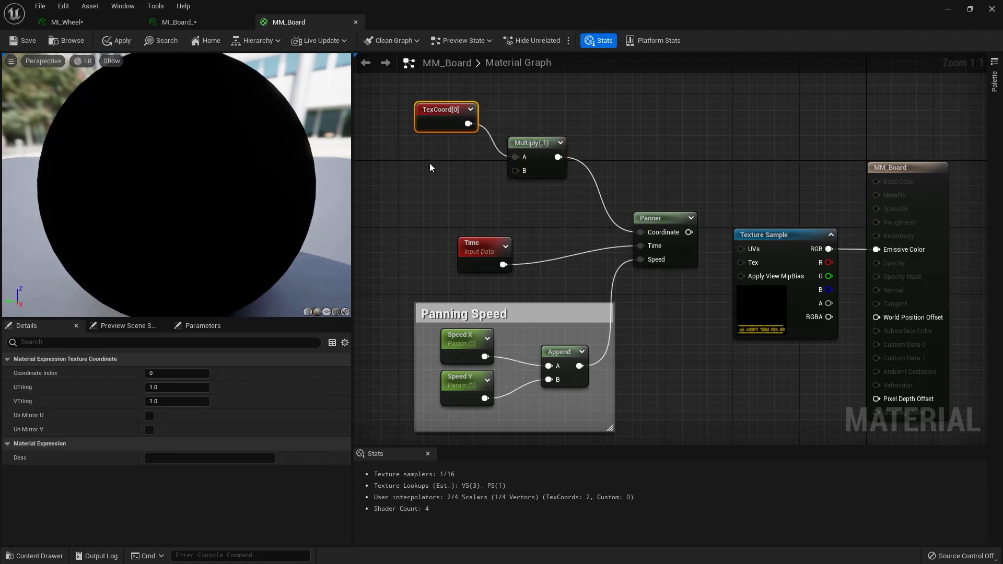
- Add a Constant node below TexCoord and connect it to the Multiply node's B input
{"action": "left_click", "coordinate": [438, 172]}
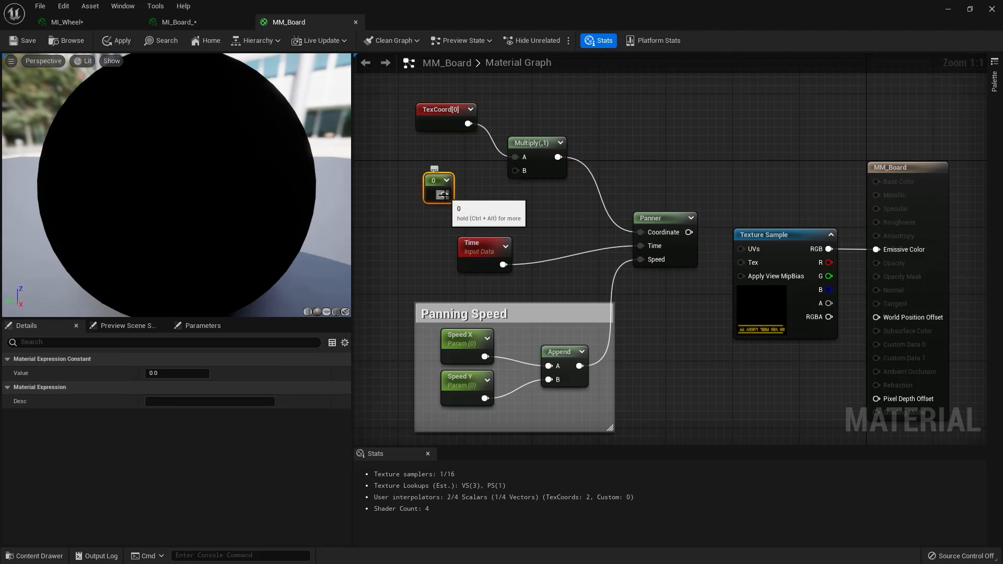
{"action": "left_click_drag", "start_coordinate": [442, 195], "coordinate": [515, 170]}
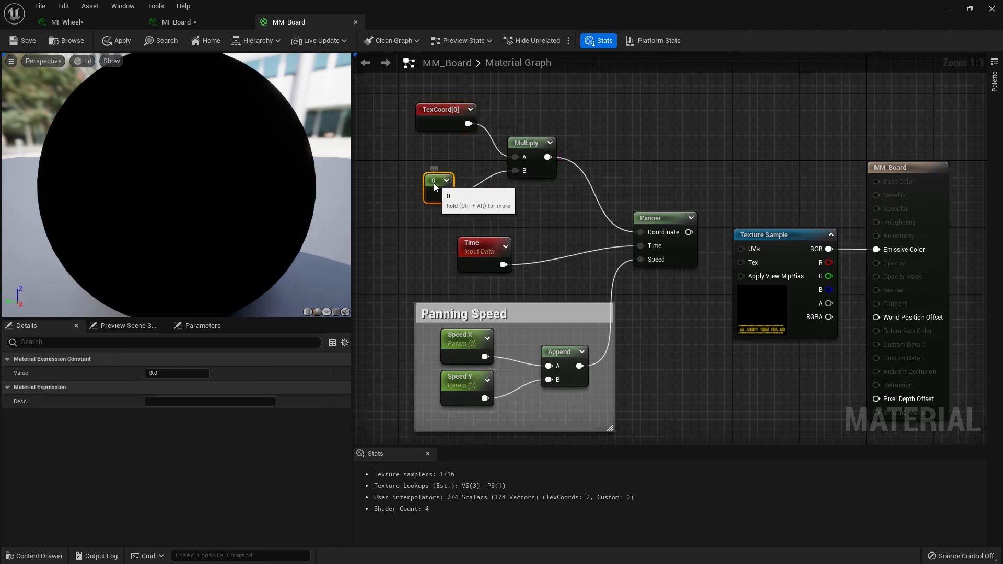
{"action": "left_click_drag", "start_coordinate": [434, 183], "coordinate": [442, 171]}
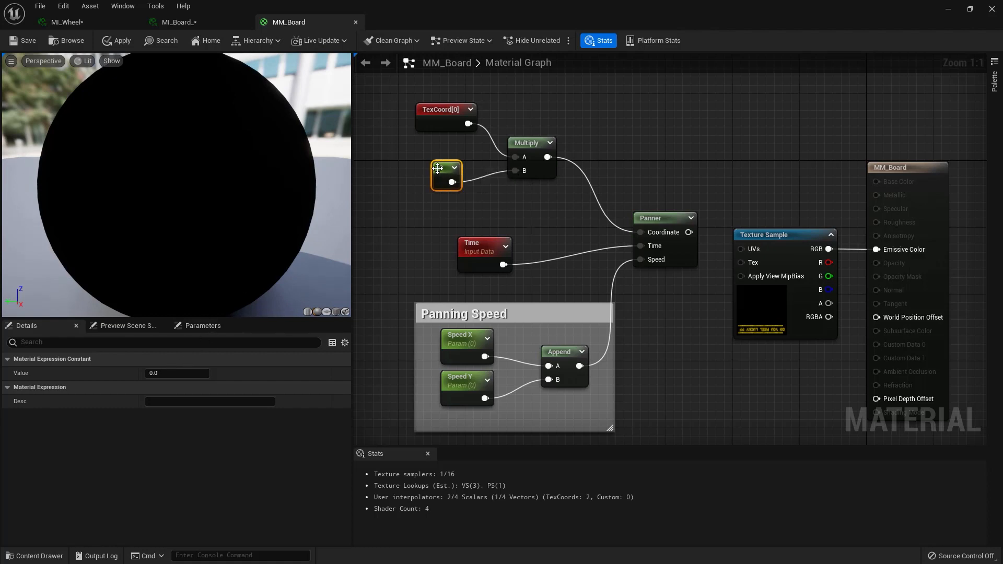
- Convert the constant feeding Multiply into a scalar parameter and open its parameter name for editing
{"action": "right_click", "coordinate": [445, 184]}
{"action": "left_click", "coordinate": [459, 189]}
{"action": "left_click", "coordinate": [176, 373]}
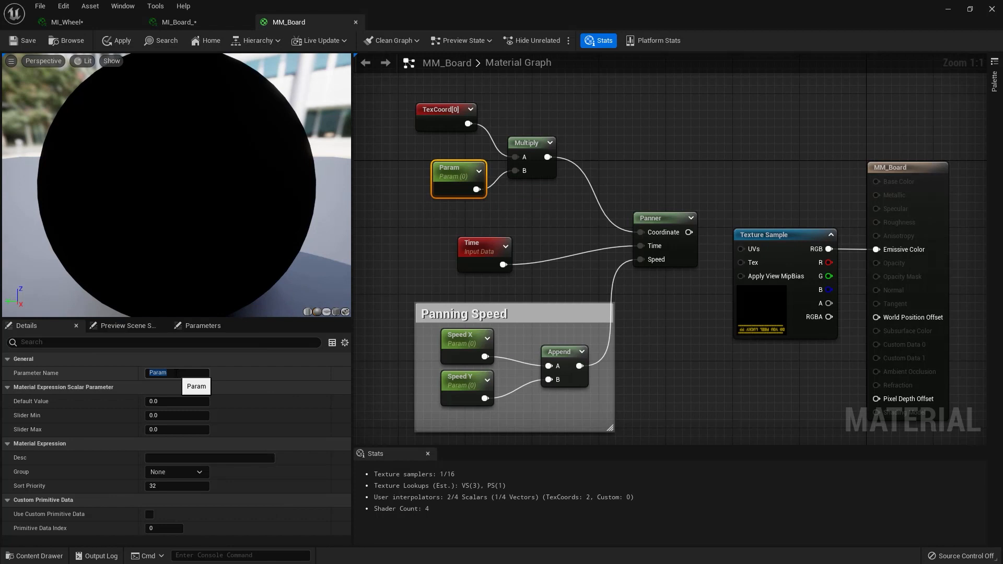
- Move the Time node left, clear of the Multiply group, and bring TexCoord down just above the Param node
{"action": "left_click_drag", "start_coordinate": [469, 250], "coordinate": [425, 231]}
{"action": "left_click_drag", "start_coordinate": [573, 110], "coordinate": [581, 127]}
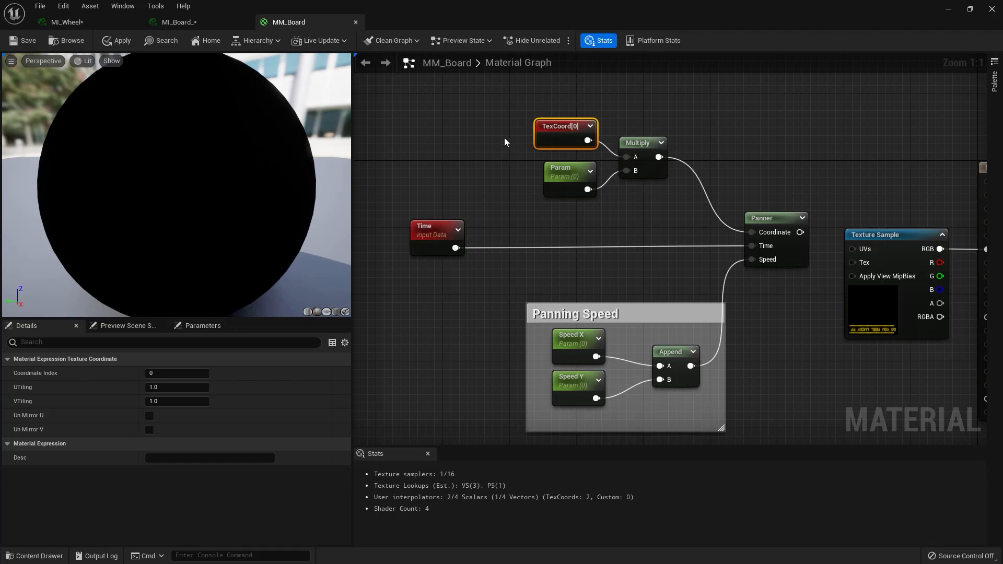
- Select the TexCoord, Param and Multiply nodes together
{"action": "left_click_drag", "start_coordinate": [498, 89], "coordinate": [682, 208]}
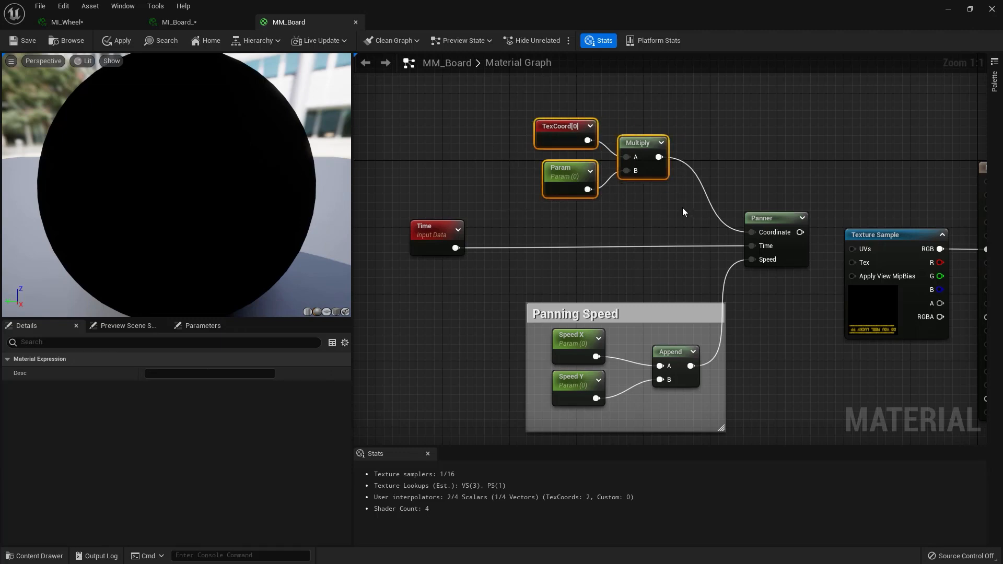
- Group the TexCoord, Param and Multiply nodes in a comment titled "Texture Scale" and move both comment groups closer together
{"action": "key", "text": "c"}
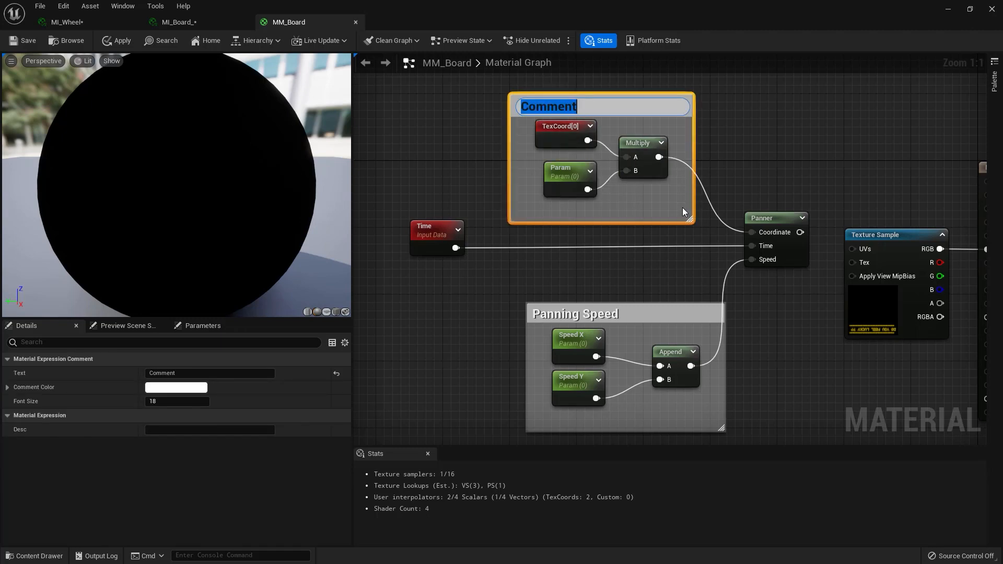
{"action": "type", "text": "Text"}
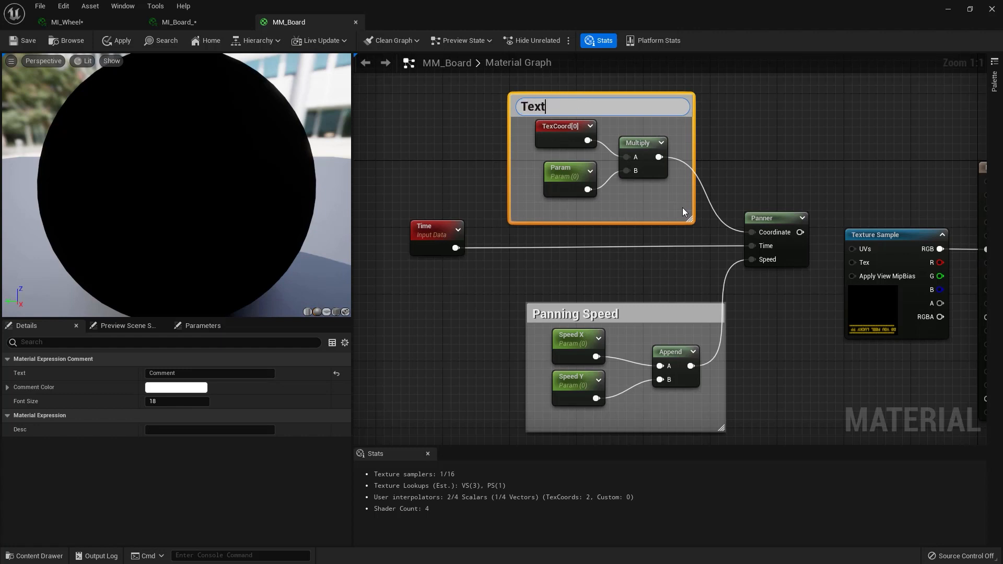
{"action": "type", "text": "ure Scale"}
{"action": "key", "text": "Return"}
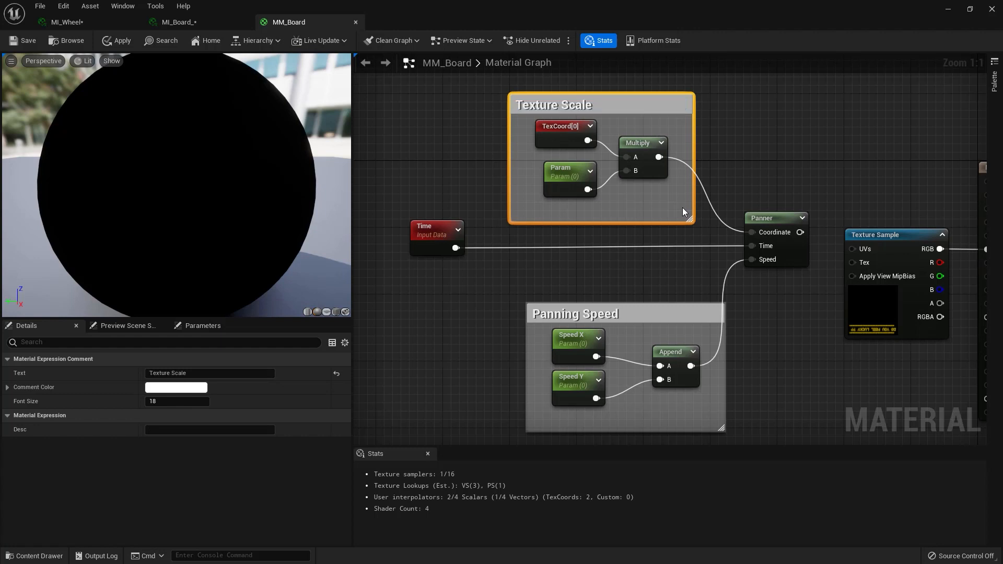
{"action": "mouse_move", "coordinate": [596, 106]}
{"action": "left_mouse_down"}
{"action": "mouse_move", "coordinate": [629, 101]}
{"action": "mouse_move", "coordinate": [596, 124]}
{"action": "left_mouse_up"}
{"action": "left_click_drag", "start_coordinate": [602, 315], "coordinate": [584, 302]}
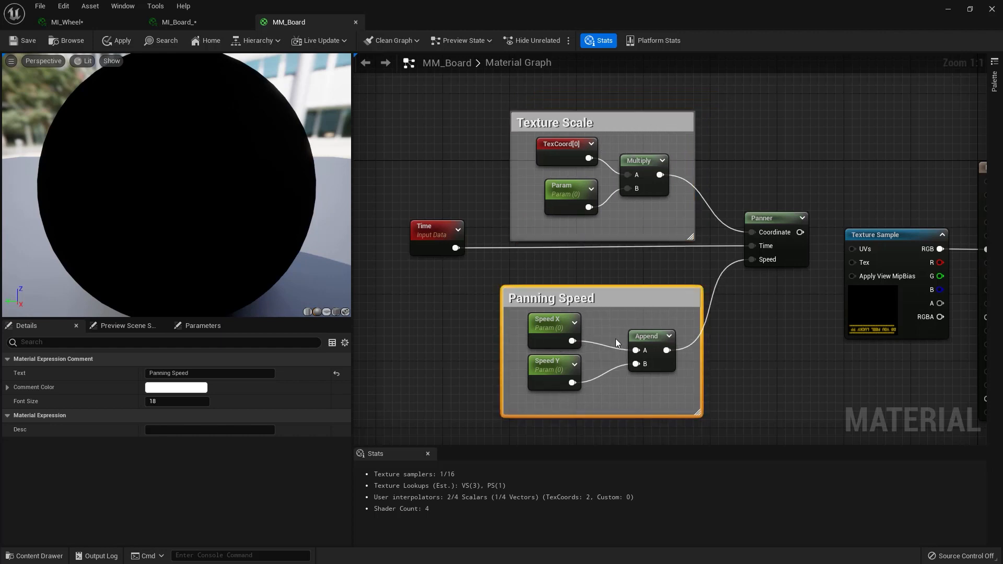
- Rename the scalar parameter in the Texture Scale group to "Tiling"
{"action": "left_click", "coordinate": [564, 194]}
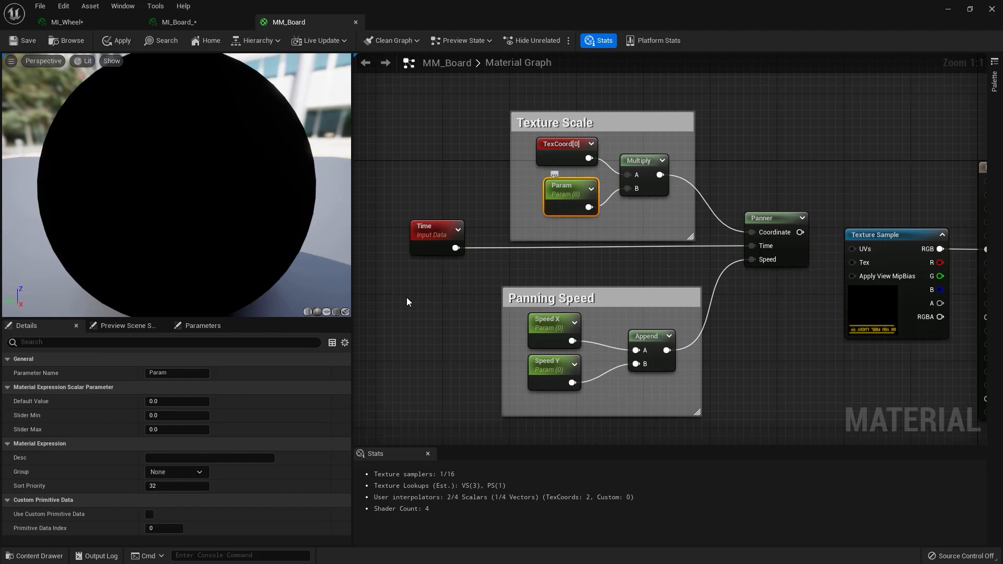
{"action": "left_click", "coordinate": [177, 373]}
{"action": "type", "text": "Tiling"}
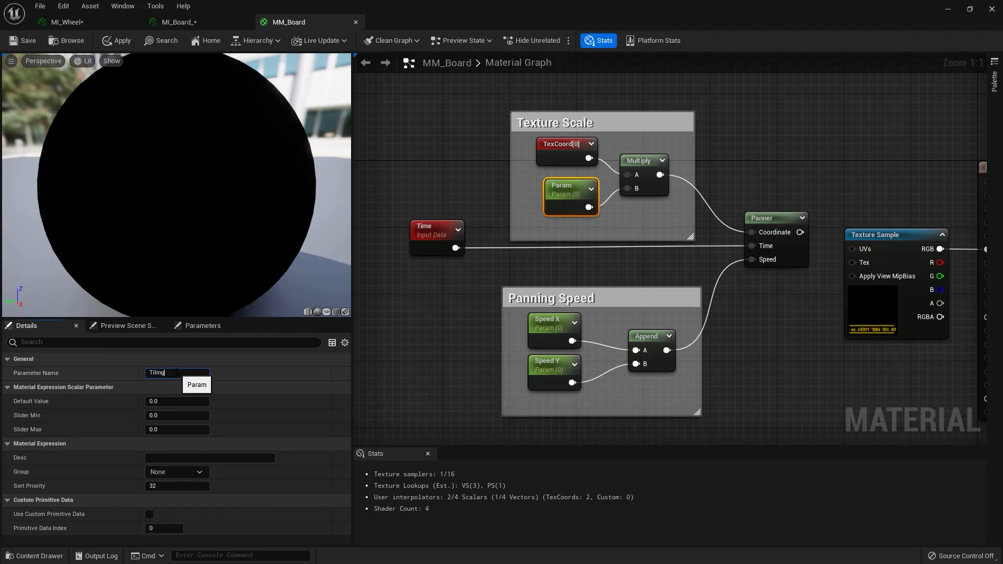
{"action": "key", "text": "Return"}
- Connect the Panner output to the Texture Sample's UVs input and apply the material changes
{"action": "scroll", "coordinate": [409, 353], "scroll_direction": "down", "scroll_amount": 1}
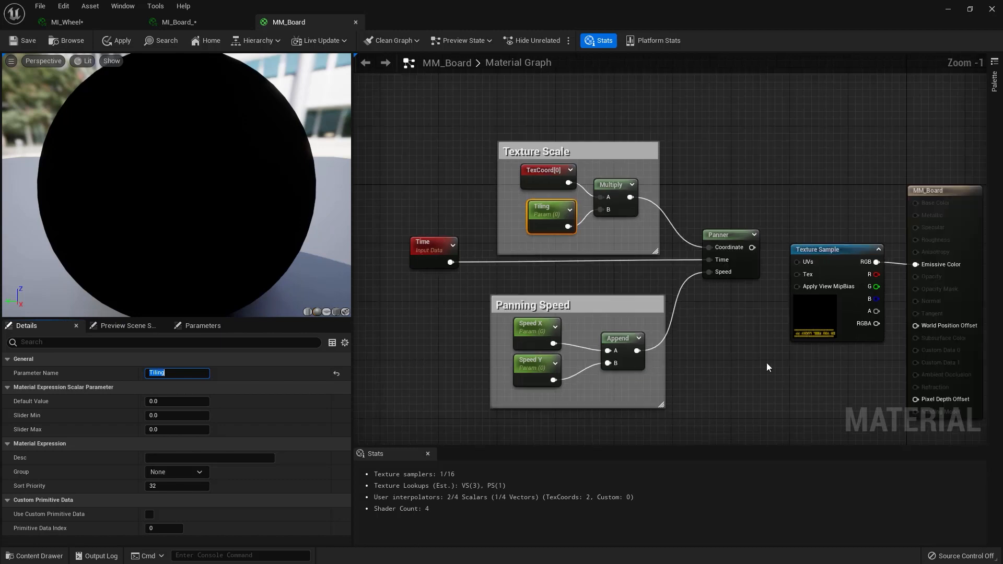
{"action": "right_click_drag", "start_coordinate": [786, 376], "coordinate": [667, 395]}
{"action": "scroll", "coordinate": [632, 358], "scroll_direction": "up", "scroll_amount": 1}
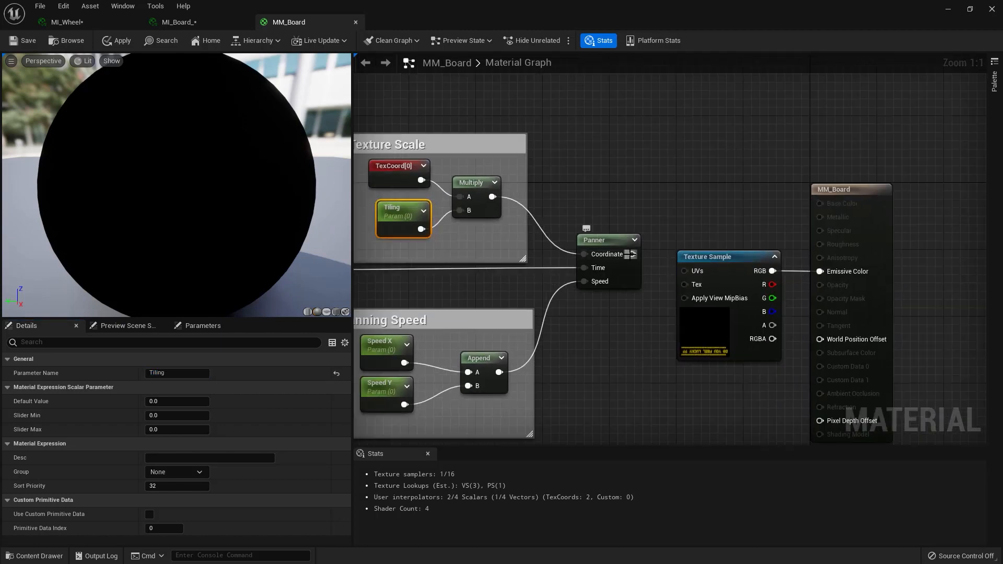
{"action": "left_click_drag", "start_coordinate": [633, 255], "coordinate": [687, 272]}
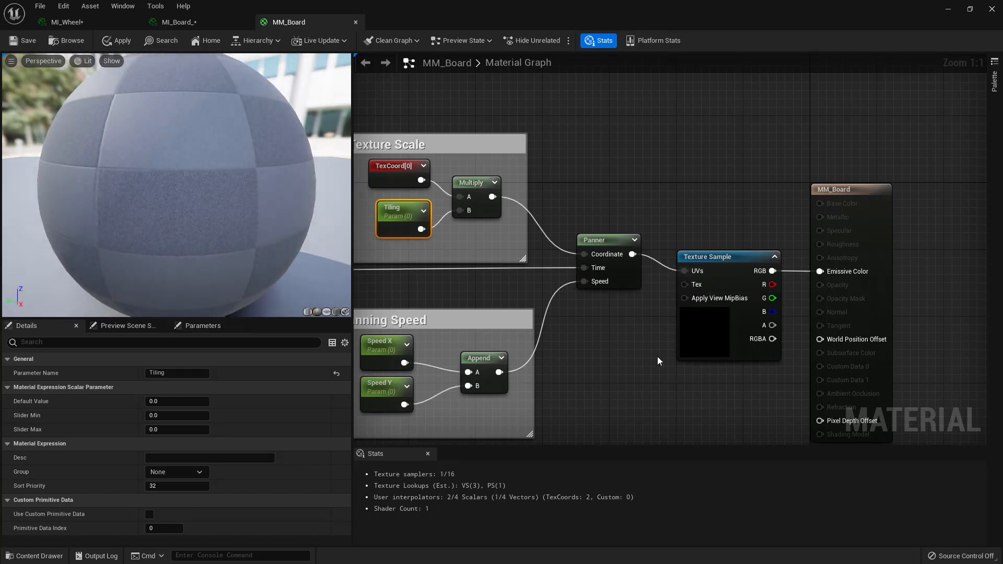
{"action": "left_click", "coordinate": [115, 41]}
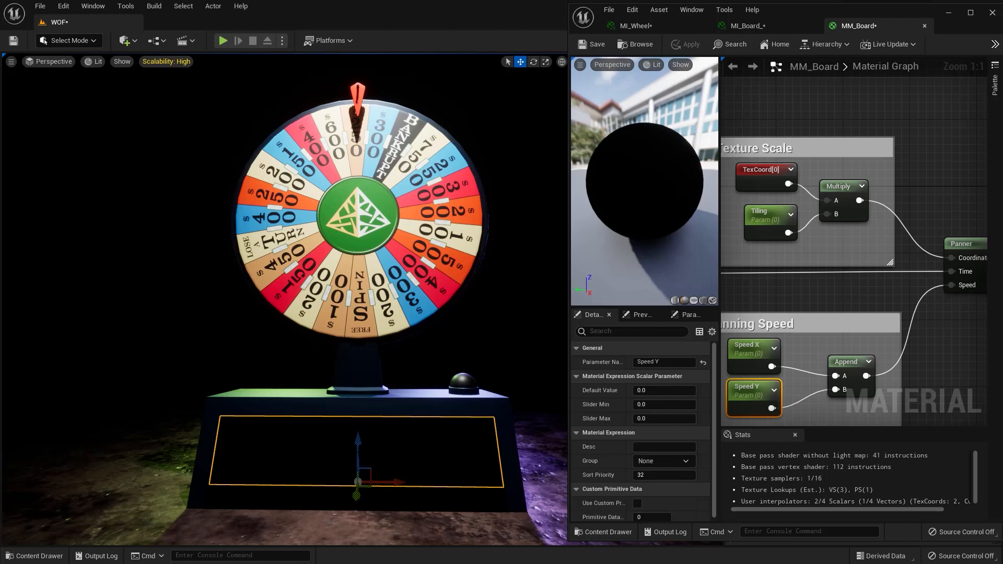
- Set the Speed X parameter's default value to 0.5
{"action": "left_click", "coordinate": [750, 351]}
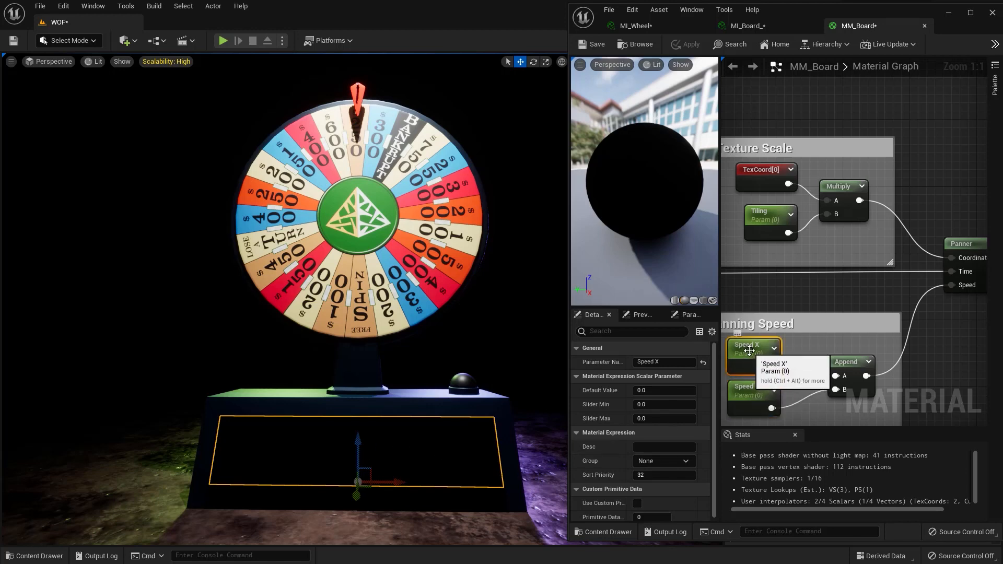
{"action": "left_click", "coordinate": [663, 390]}
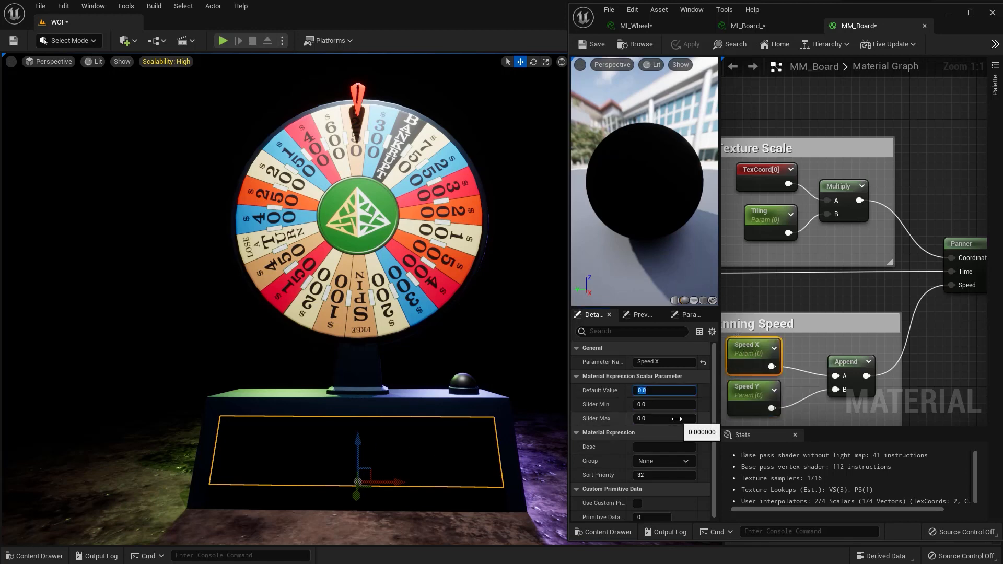
{"action": "key", "text": "Return"}
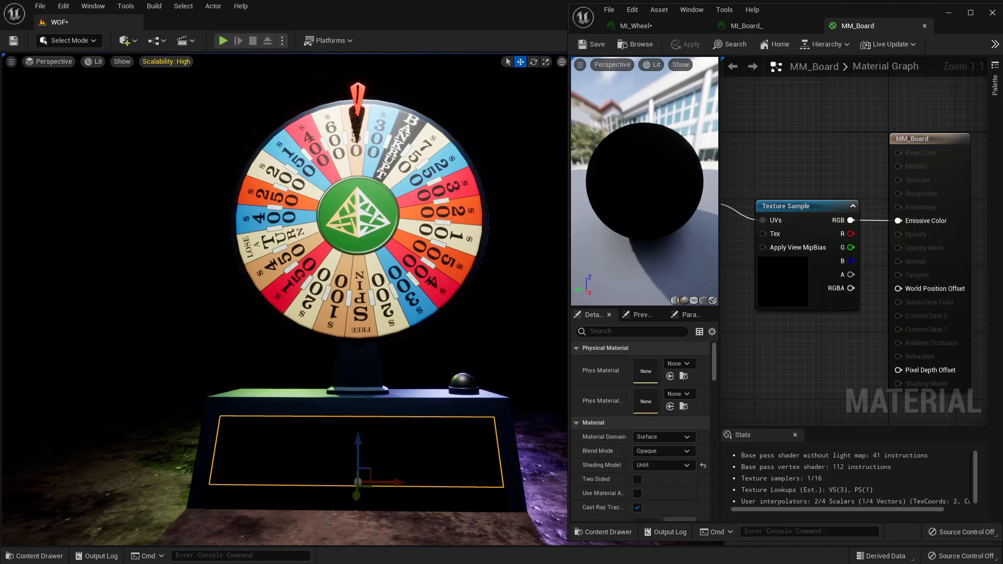
- Set the Tiling parameter's default value to 1 and apply the material changes
{"action": "right_click_drag", "start_coordinate": [771, 368], "coordinate": [923, 390]}
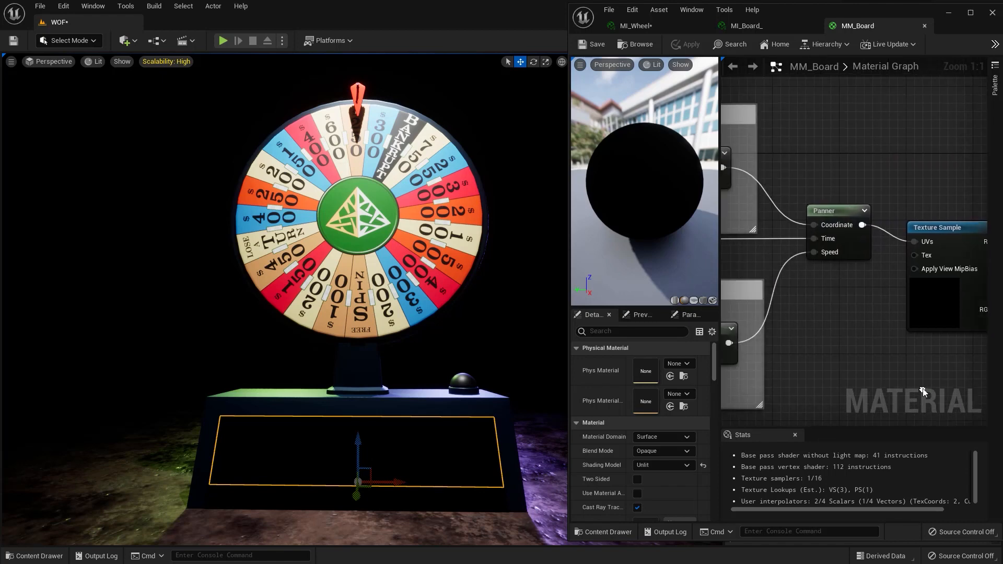
{"action": "right_click_drag", "start_coordinate": [854, 373], "coordinate": [939, 386]}
{"action": "right_click_drag", "start_coordinate": [861, 334], "coordinate": [945, 334]}
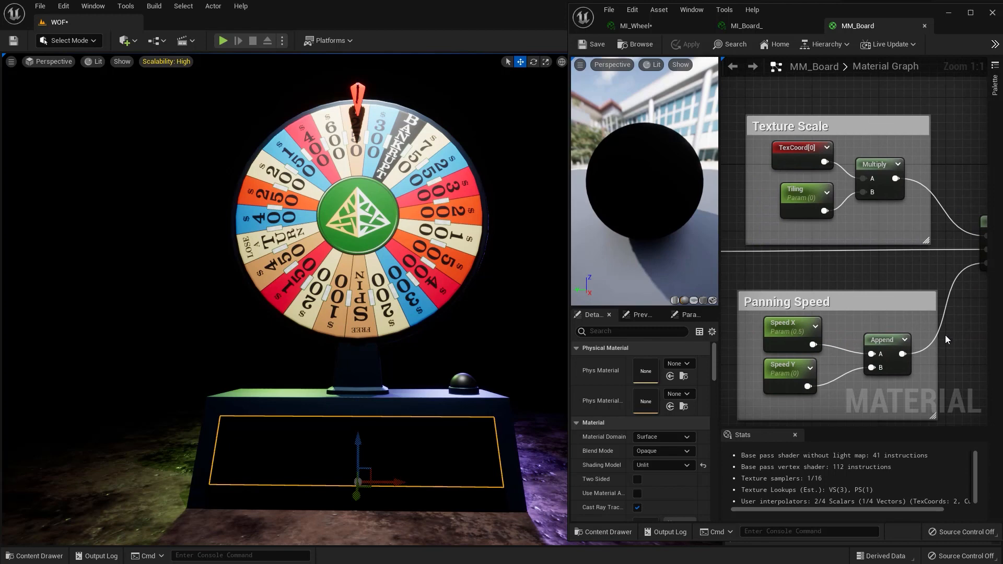
{"action": "left_click", "coordinate": [805, 201]}
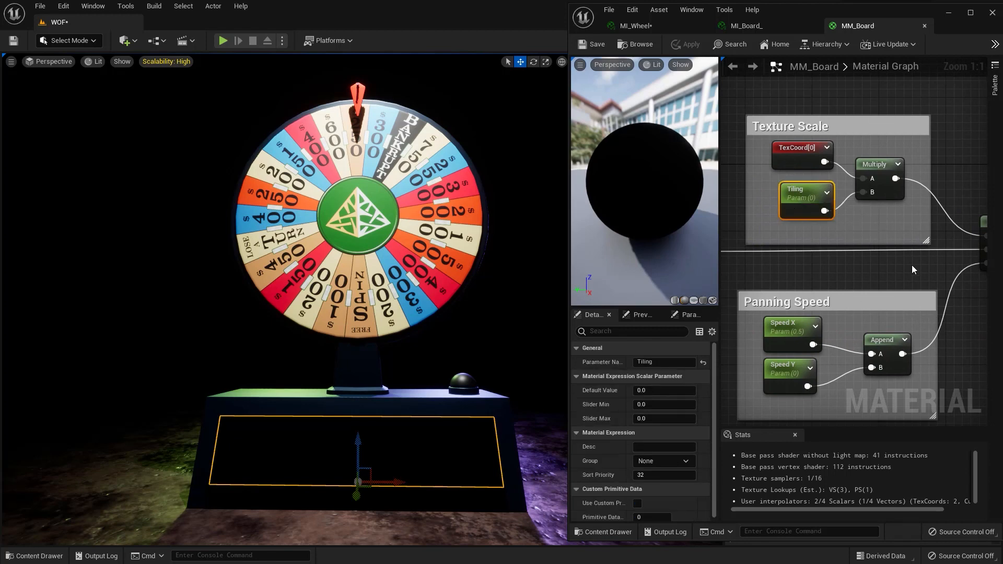
{"action": "right_click_drag", "start_coordinate": [910, 270], "coordinate": [867, 268]}
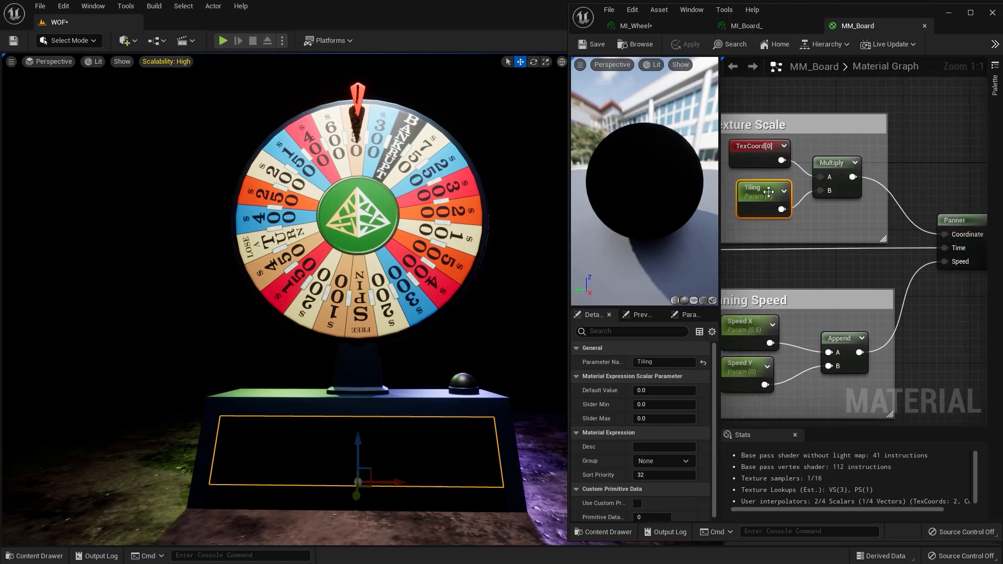
{"action": "left_click", "coordinate": [768, 156]}
{"action": "left_click_drag", "start_coordinate": [783, 160], "coordinate": [821, 178]}
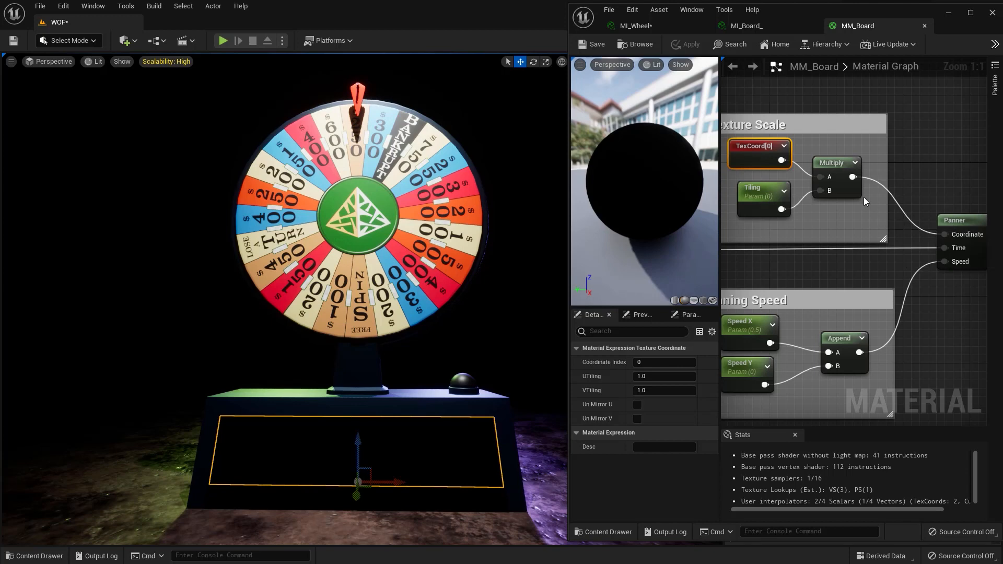
{"action": "left_click", "coordinate": [762, 195]}
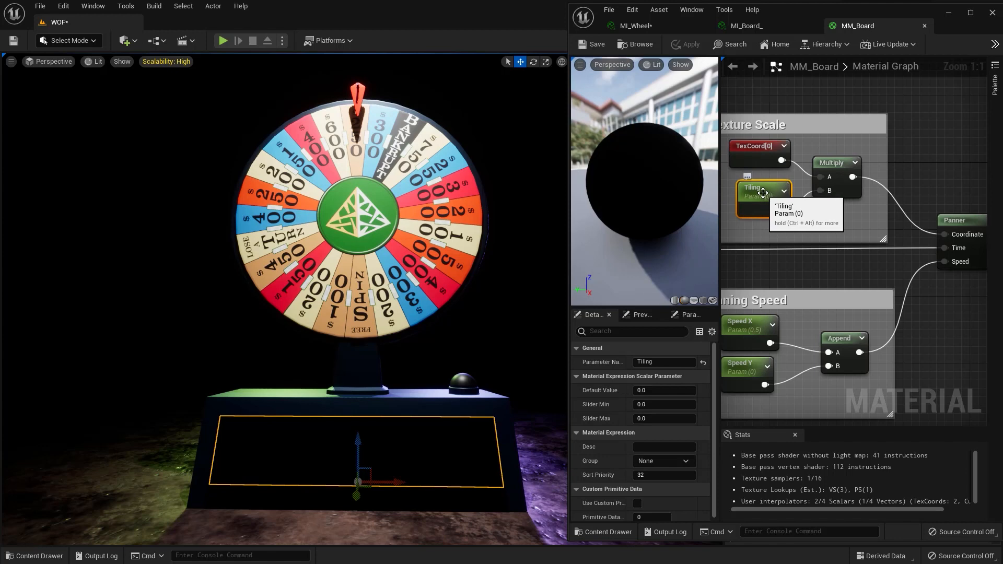
{"action": "left_click", "coordinate": [648, 390]}
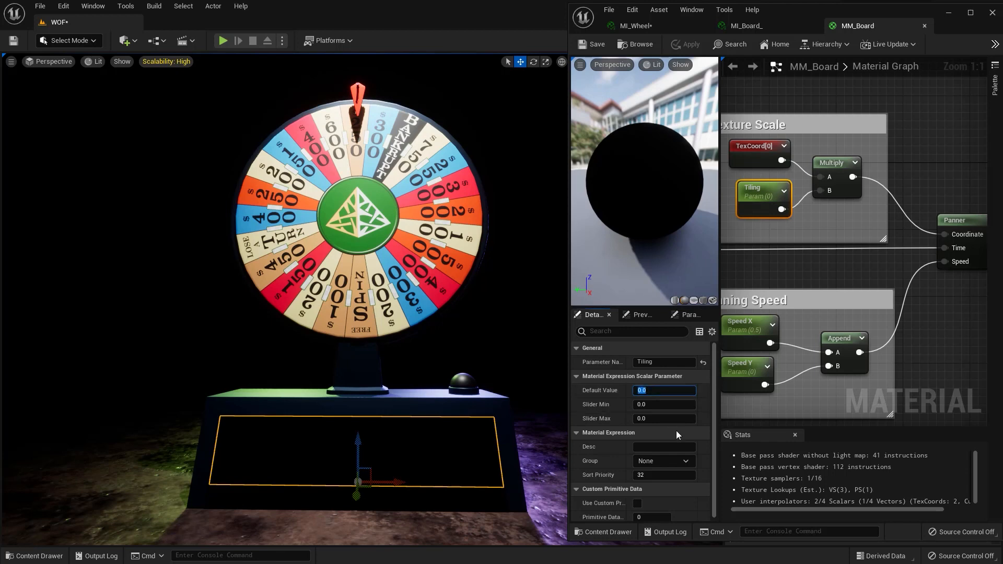
{"action": "type", "text": "1"}
{"action": "key", "text": "Return"}
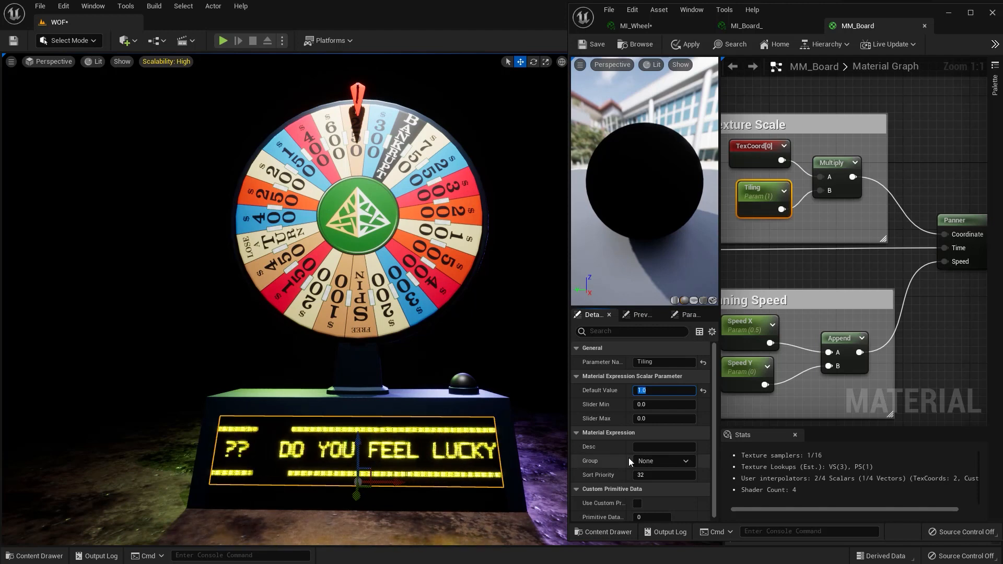
{"action": "left_click", "coordinate": [681, 46]}
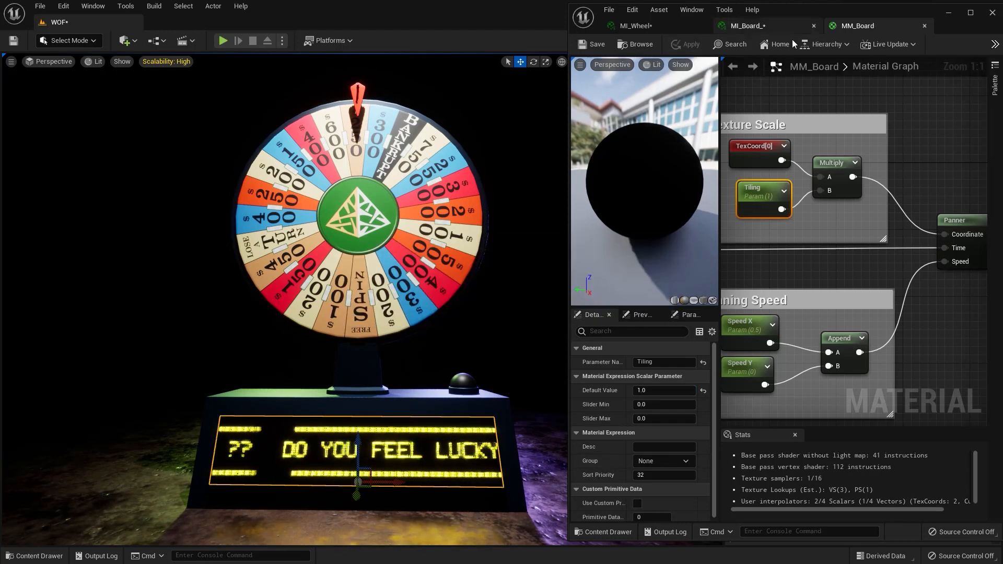
- Enable the Speed X override in the MI_Board_ material instance and set it to 0.1
{"action": "left_click", "coordinate": [770, 24]}
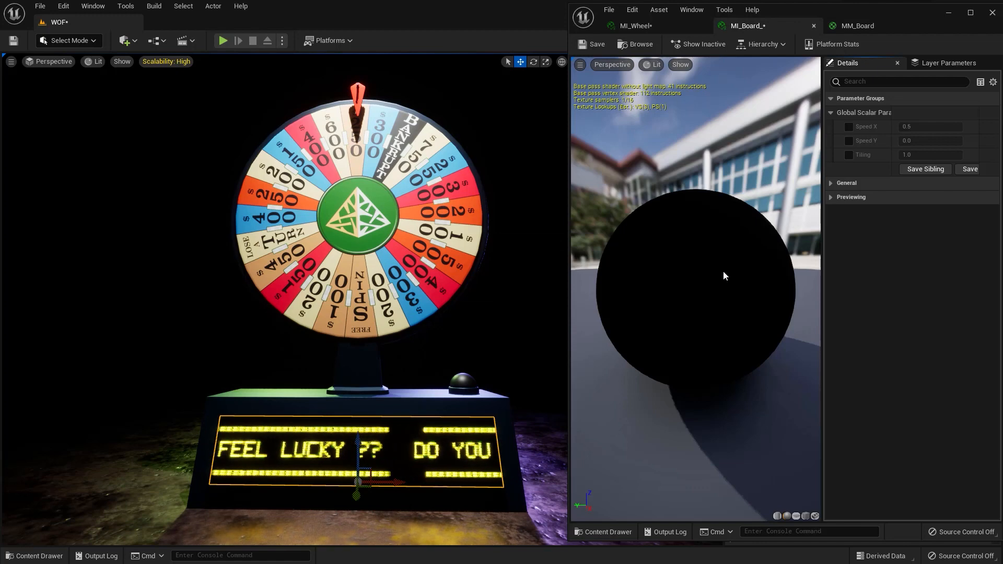
{"action": "left_click", "coordinate": [848, 127]}
{"action": "left_click", "coordinate": [919, 127]}
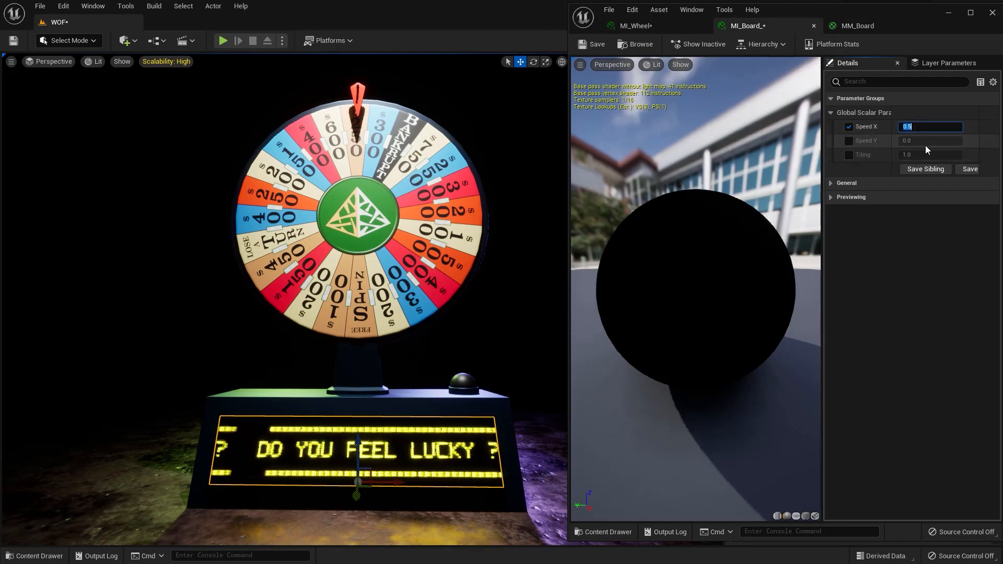
{"action": "type", "text": "0.1"}
{"action": "key", "text": "Return"}
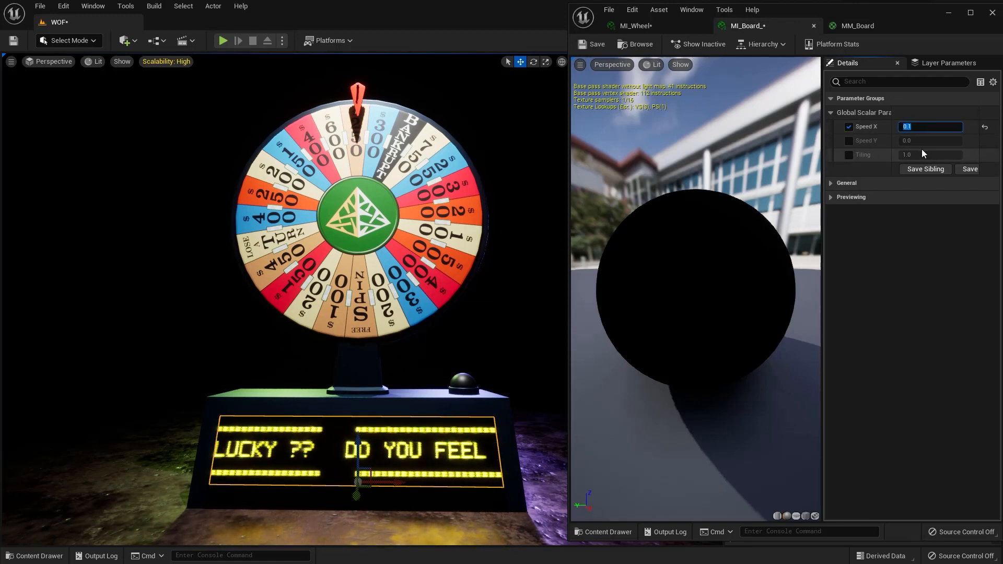
- Try a Speed X value of 3 in the board instance, and return it to 0.1
{"action": "type", "text": "3"}
{"action": "key", "text": "Return"}
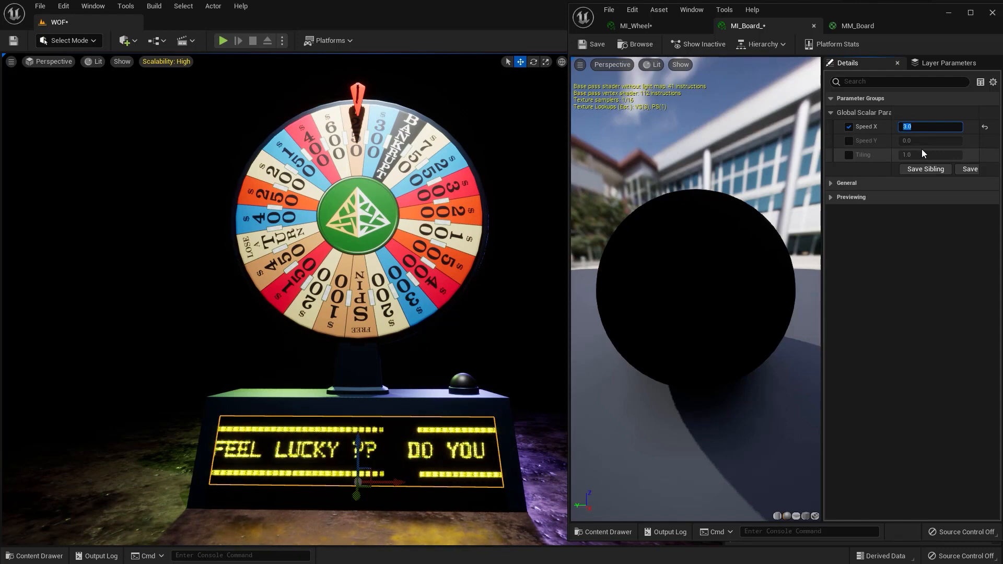
{"action": "type", "text": "0.1"}
{"action": "key", "text": "Return"}
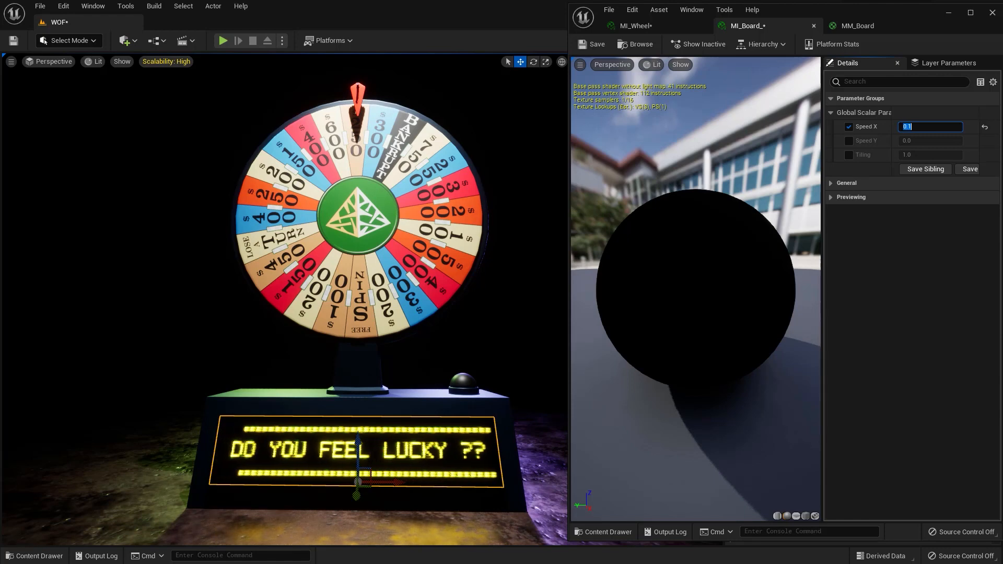
- Open the MI_Wheel material instance from the Materials folder and set its rotation speed first to 1, finally to 3
{"action": "left_click", "coordinate": [293, 284]}
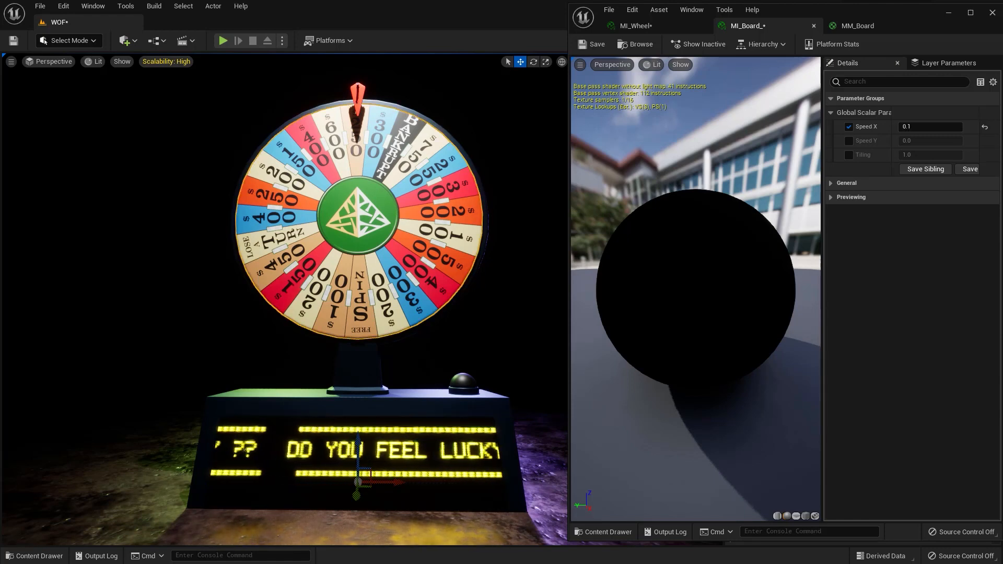
{"action": "left_click", "coordinate": [35, 556]}
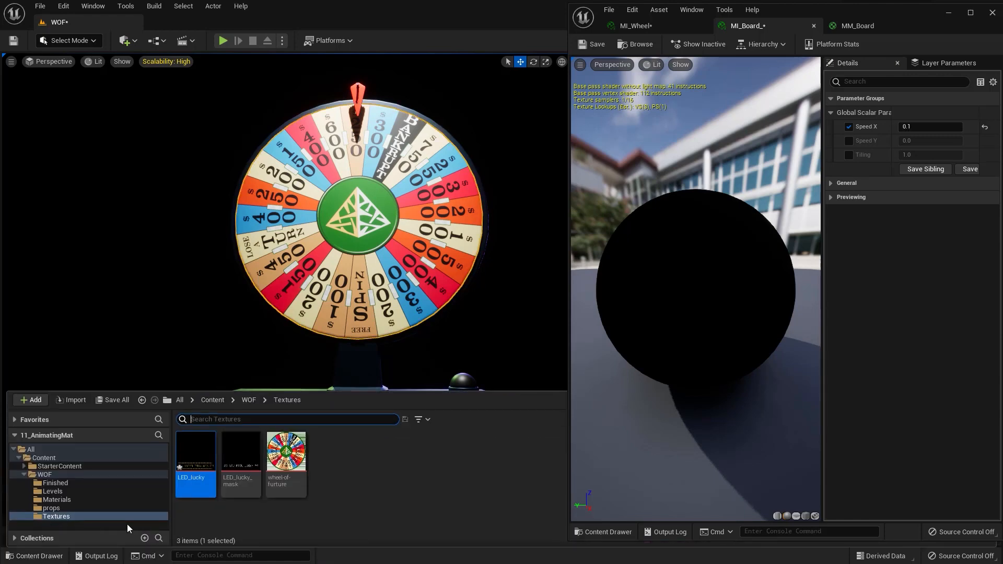
{"action": "left_click", "coordinate": [56, 499]}
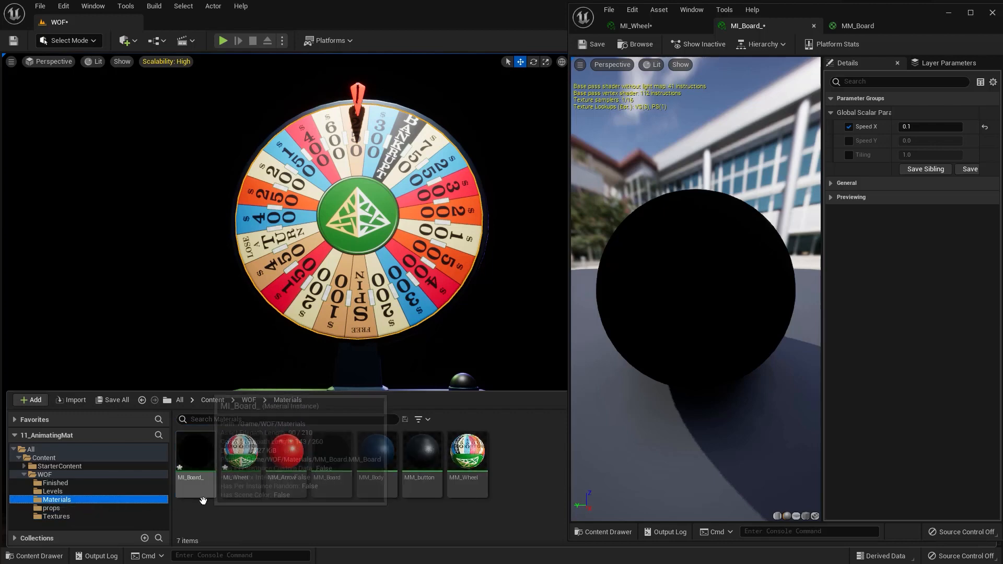
{"action": "double_click", "coordinate": [241, 452]}
{"action": "left_click", "coordinate": [910, 127]}
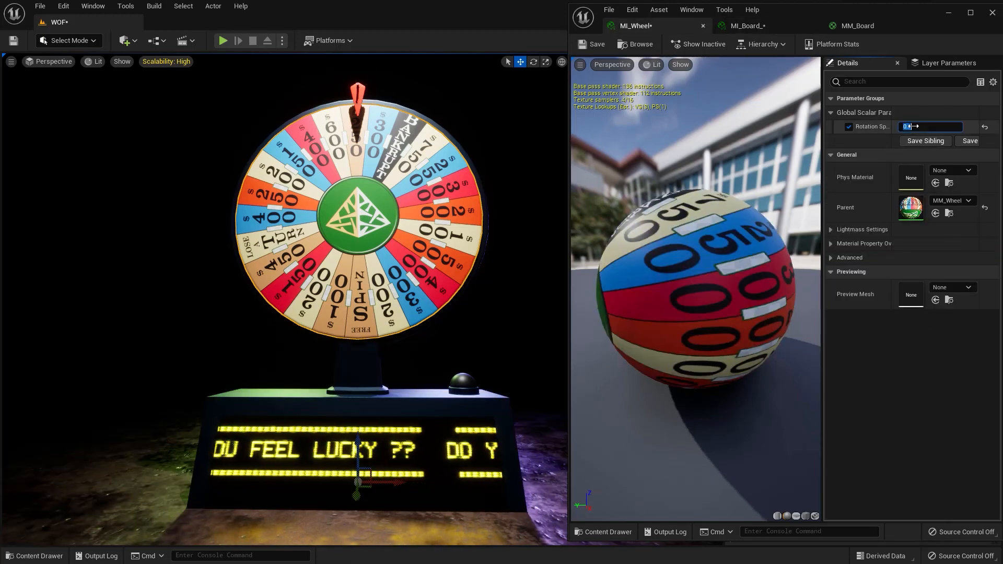
{"action": "type", "text": "1"}
{"action": "key", "text": "Return"}
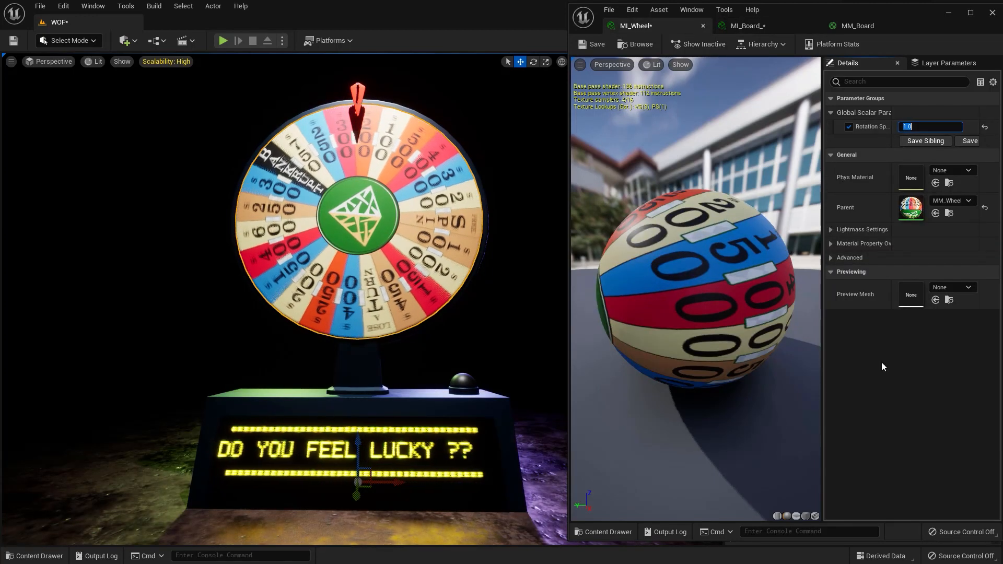
{"action": "type", "text": "3"}
{"action": "key", "text": "Return"}
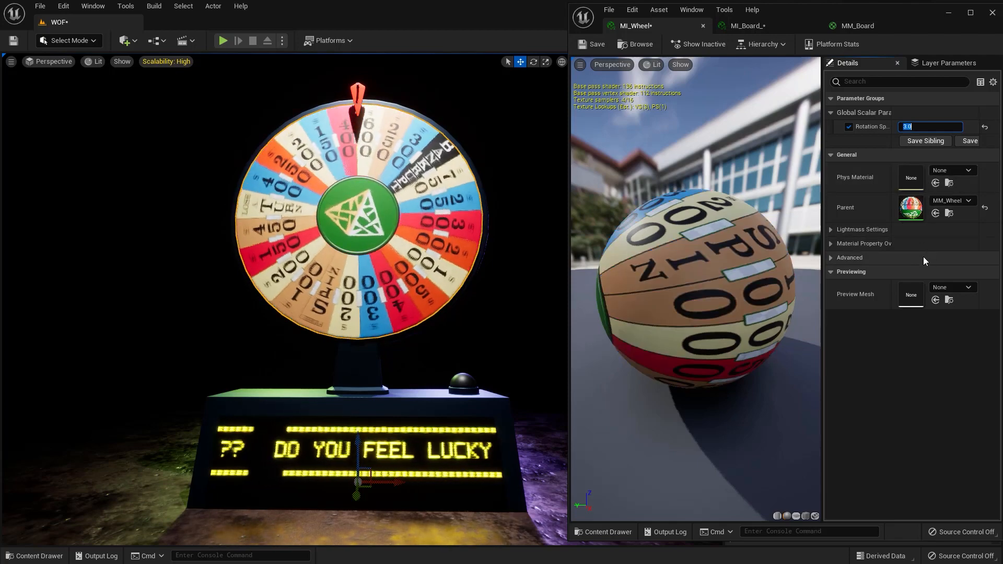
{"action": "left_click", "coordinate": [34, 556]}
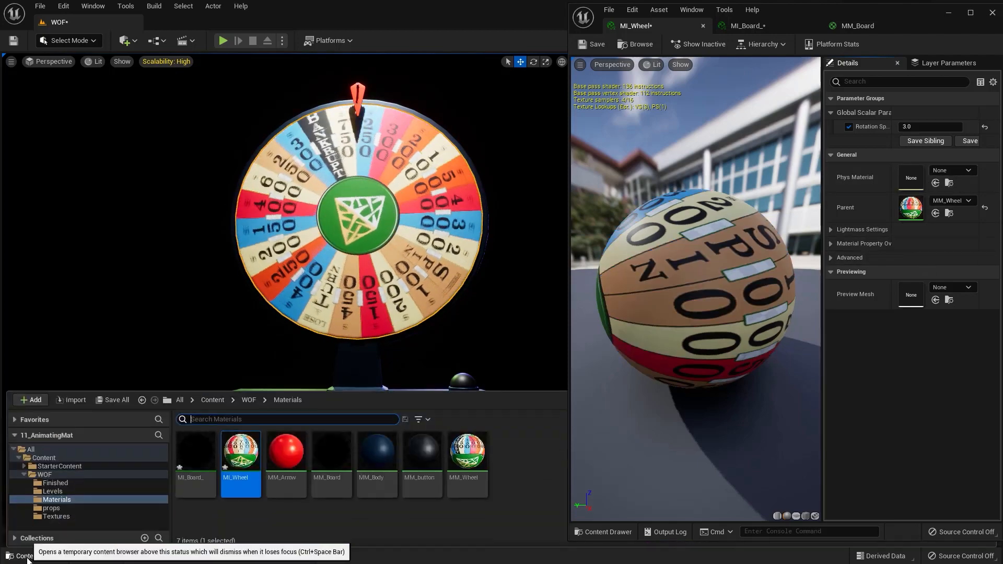
{"action": "key", "text": "ctrl+space"}
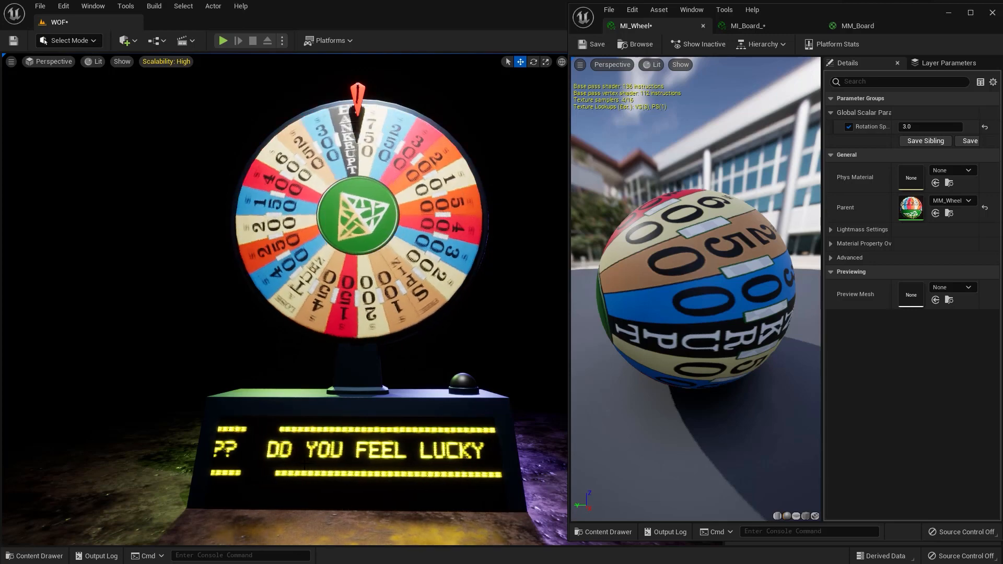
- Select the button mesh beside the wheel and create a material instance from MM_button in the Materials folder
{"action": "left_click", "coordinate": [463, 383]}
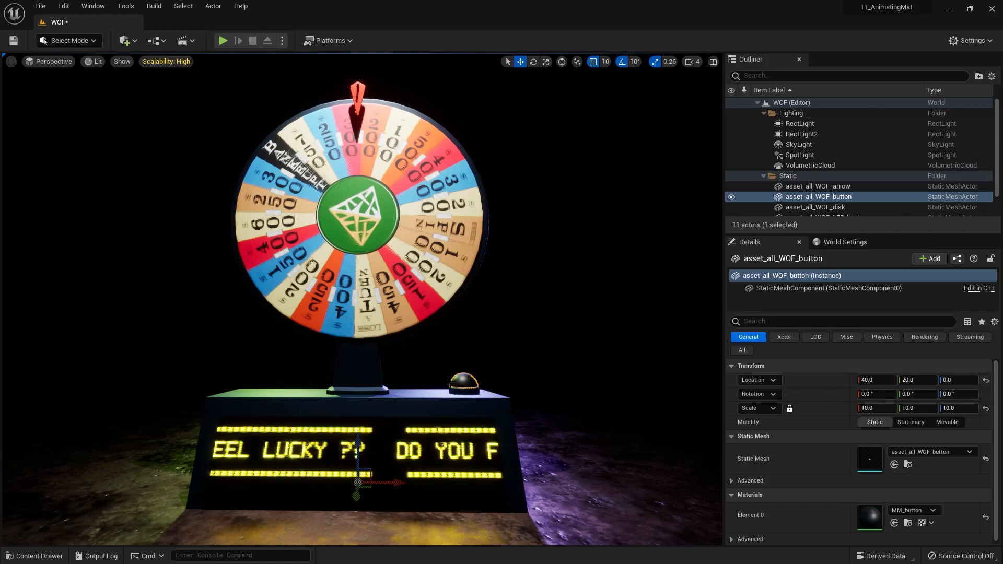
{"action": "left_click", "coordinate": [34, 556]}
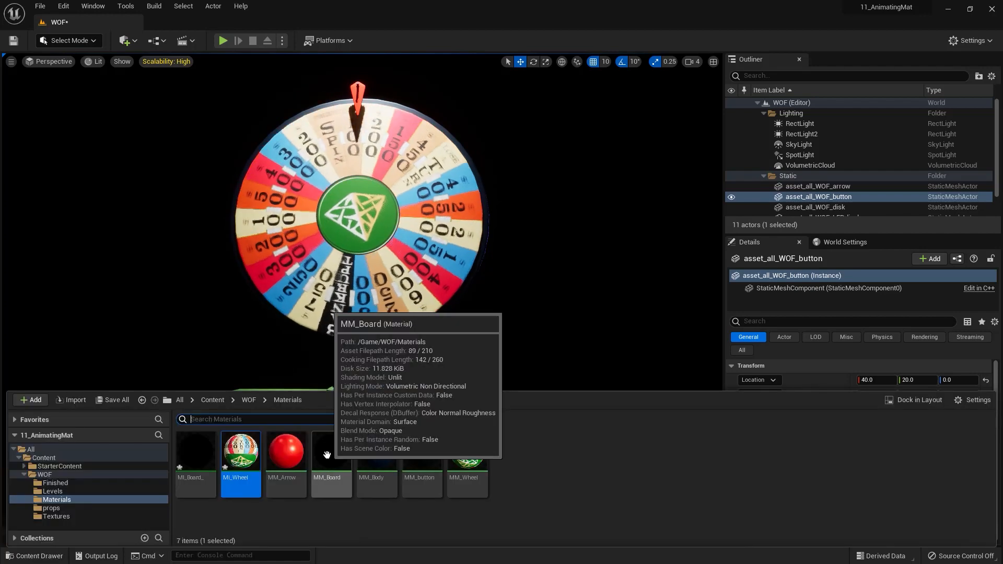
{"action": "left_click", "coordinate": [327, 455]}
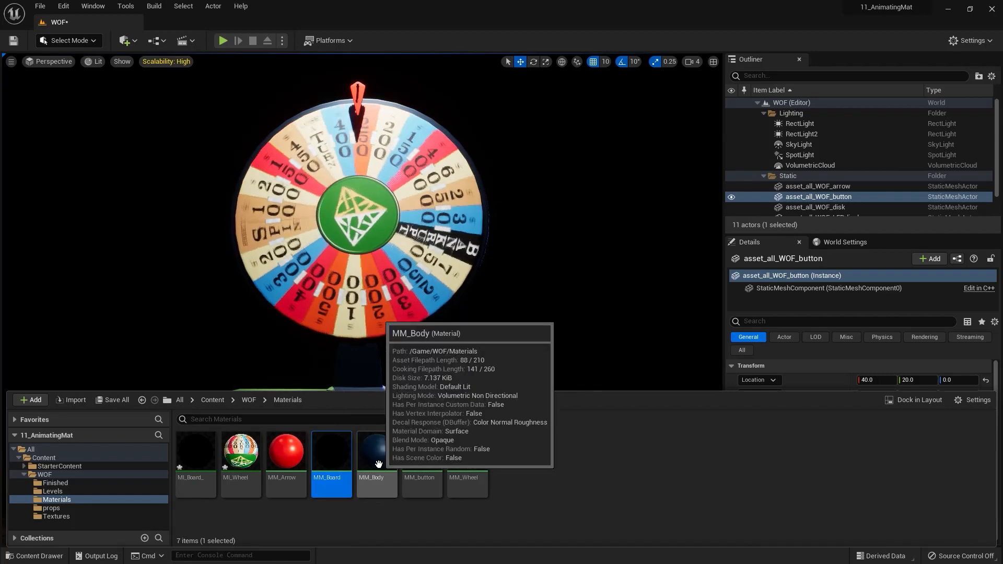
{"action": "left_click", "coordinate": [417, 457]}
{"action": "right_click", "coordinate": [417, 458]}
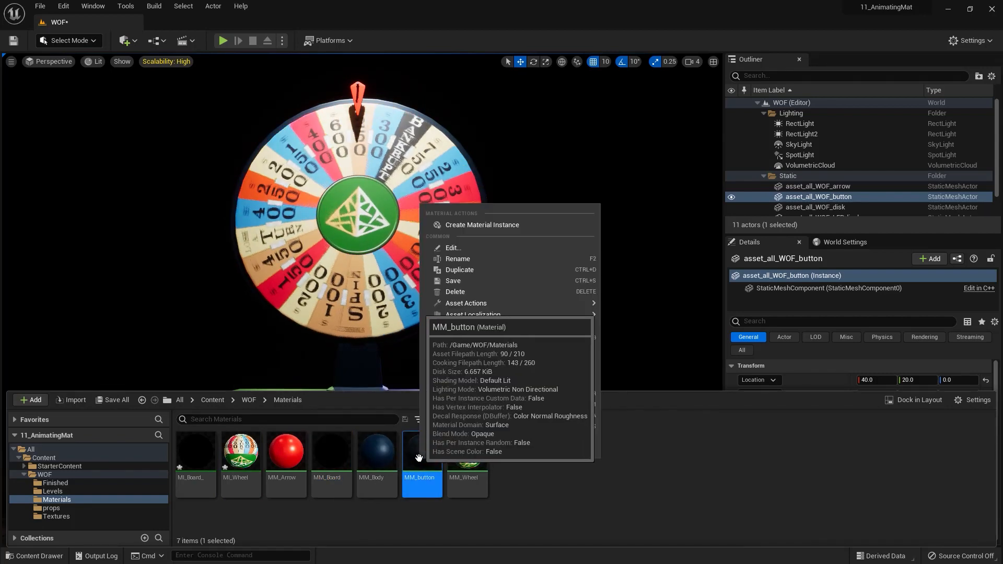
{"action": "left_click", "coordinate": [482, 225]}
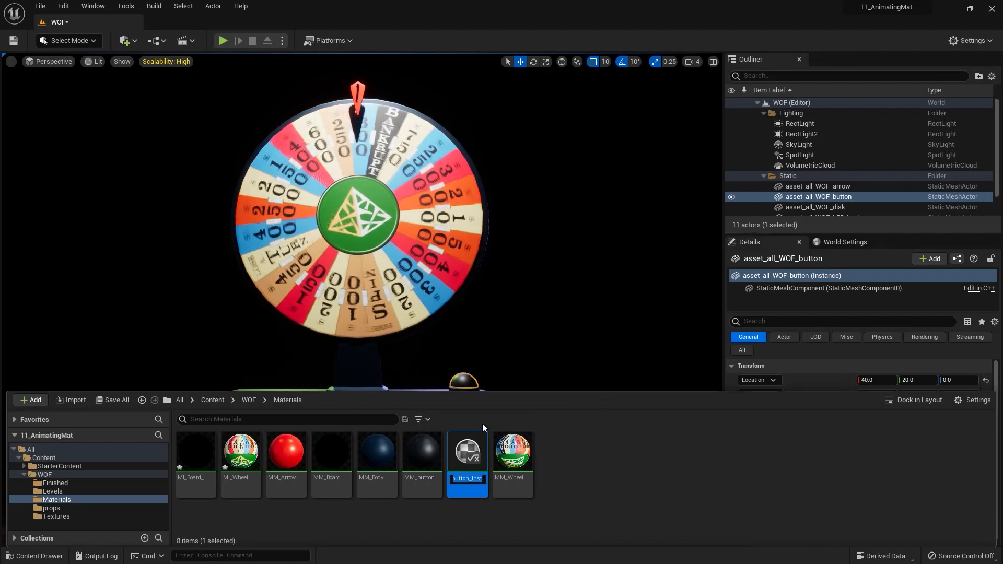
- Name the new material instance MI_button and assign it to the button mesh in the level
{"action": "key", "text": "End"}
{"action": "key", "text": "BackSpace"}
{"action": "key", "text": "BackSpace"}
{"action": "key", "text": "BackSpace"}
{"action": "key", "text": "BackSpace"}
{"action": "key", "text": "BackSpace"}
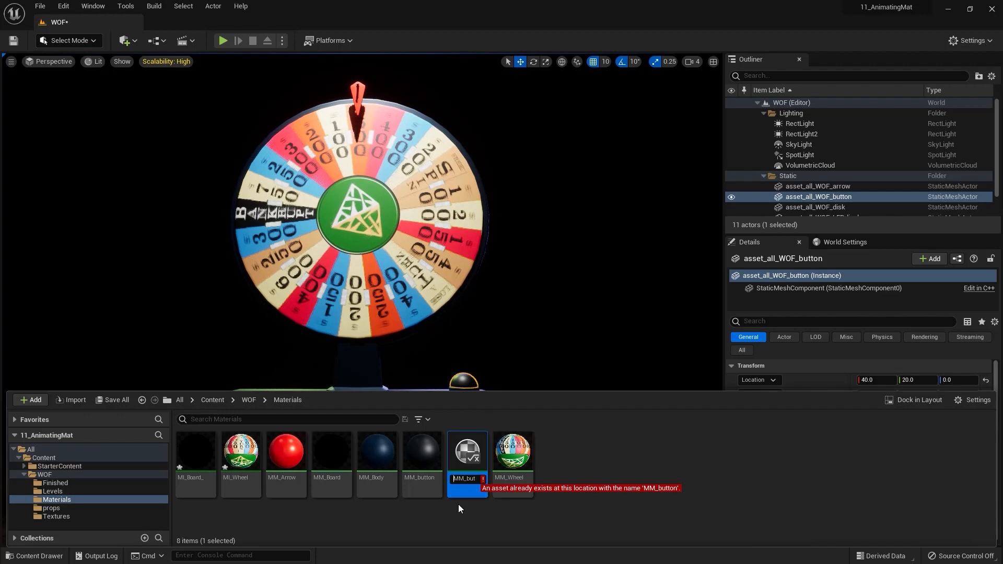
{"action": "key", "text": "Right"}
{"action": "key", "text": "Delete"}
{"action": "type", "text": "I"}
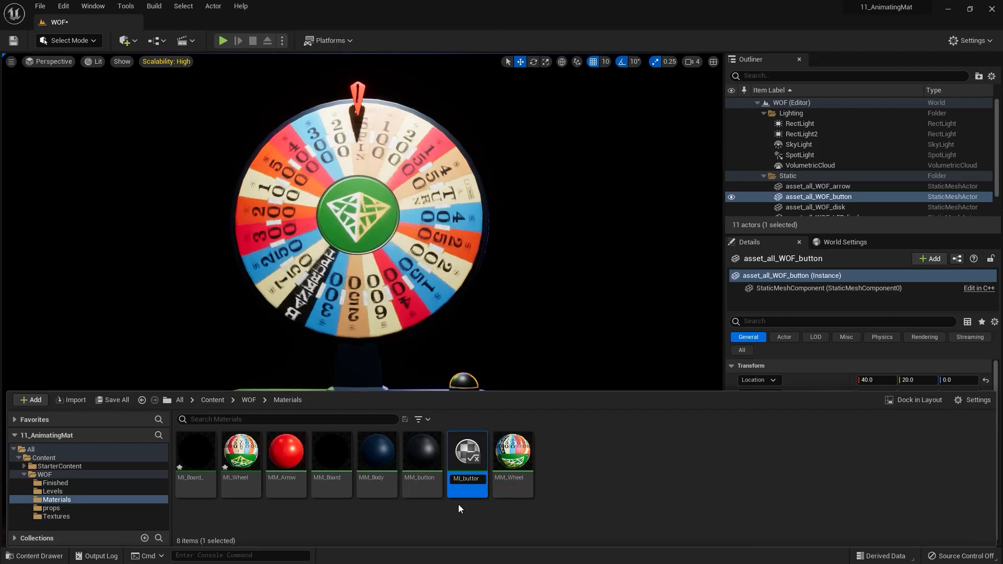
{"action": "key", "text": "Return"}
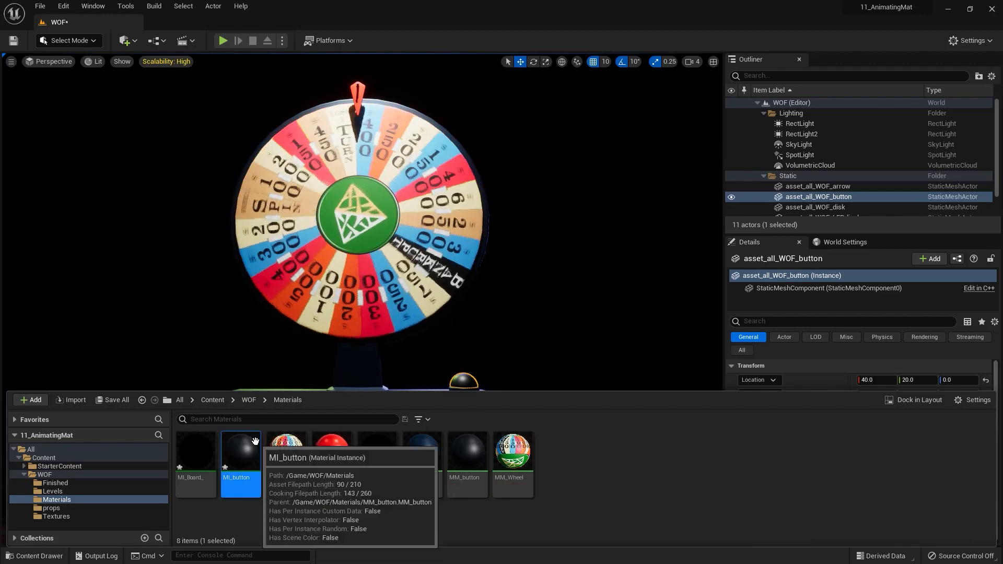
{"action": "left_click_drag", "start_coordinate": [242, 455], "coordinate": [462, 379]}
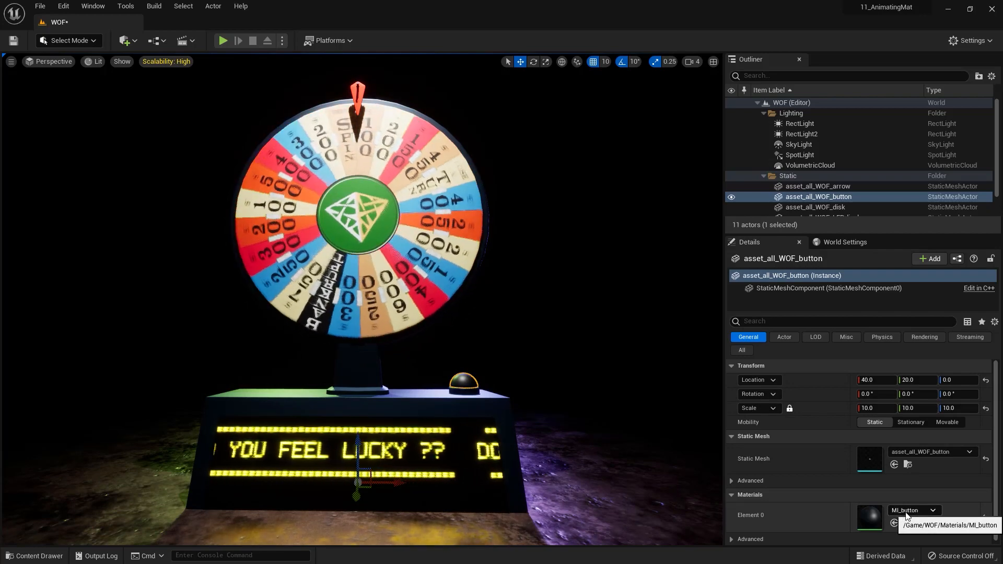
- Open the parent material MM_button in a maximized editor and close its Stats display to enlarge the graph
{"action": "left_click", "coordinate": [908, 523]}
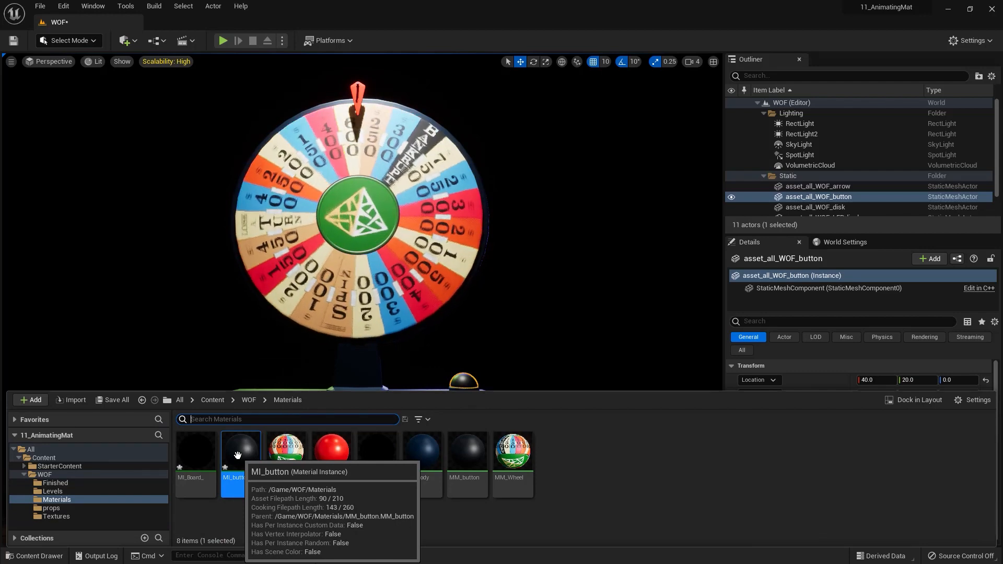
{"action": "double_click", "coordinate": [480, 492]}
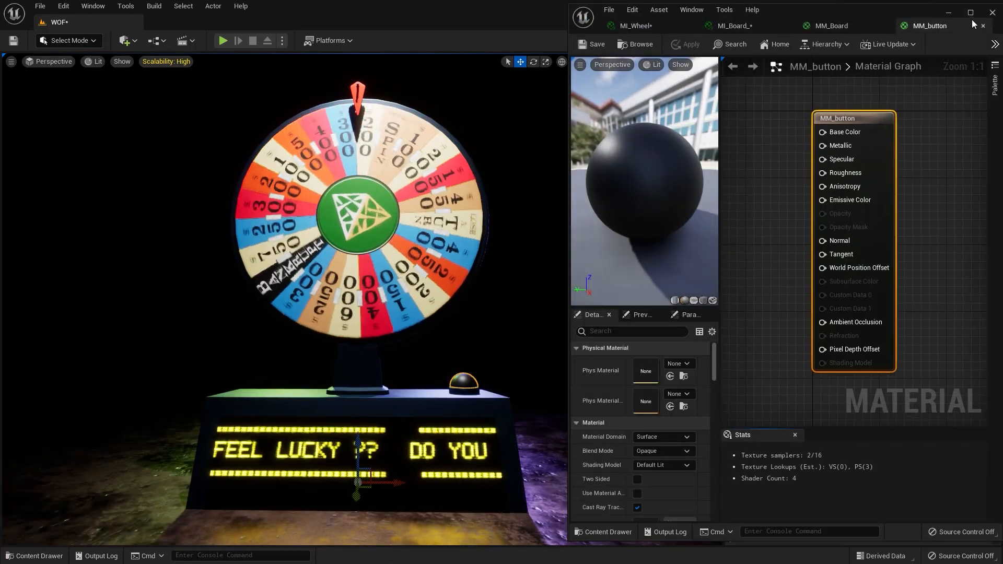
{"action": "left_click", "coordinate": [970, 12]}
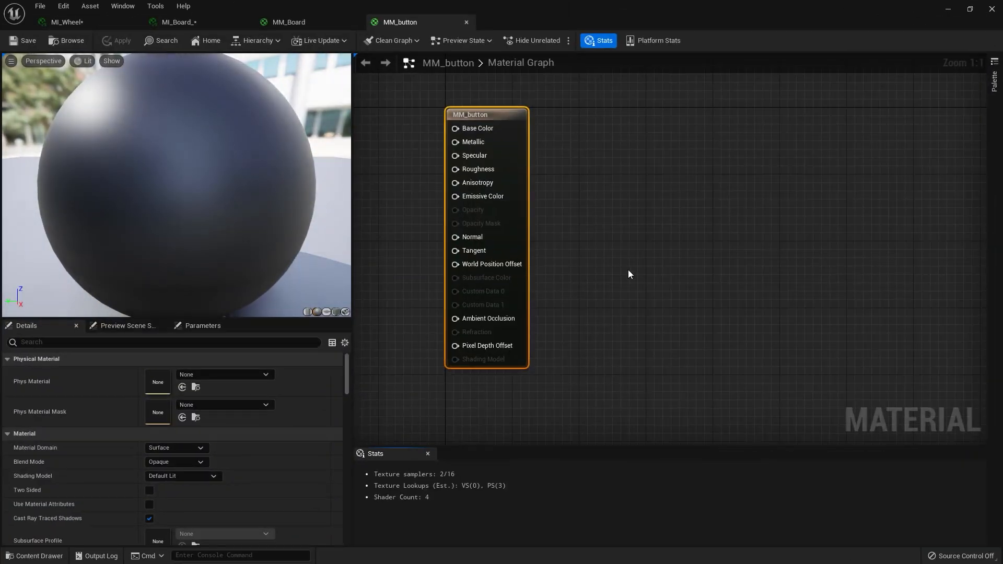
{"action": "right_click_drag", "start_coordinate": [627, 270], "coordinate": [917, 302]}
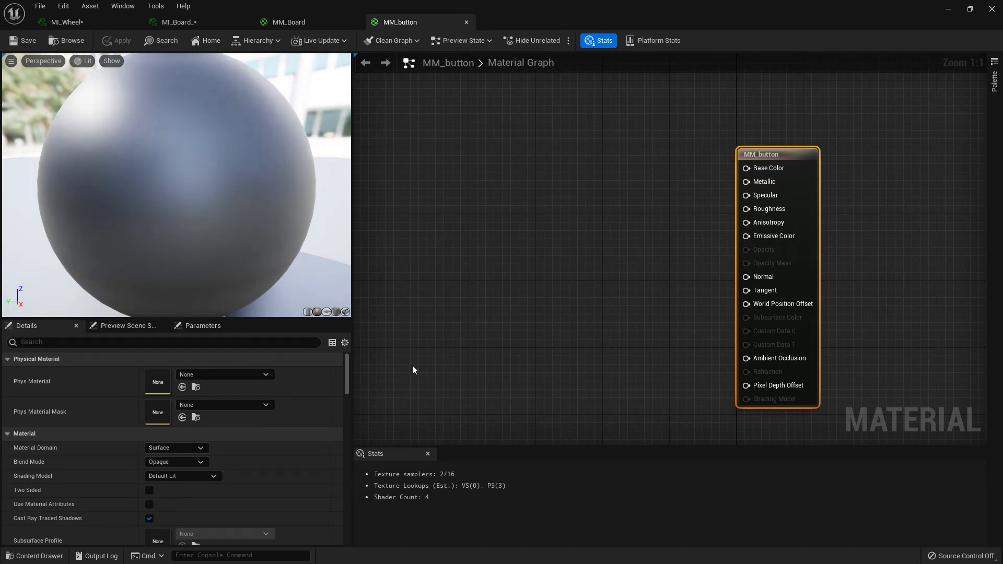
{"action": "left_click", "coordinate": [427, 454]}
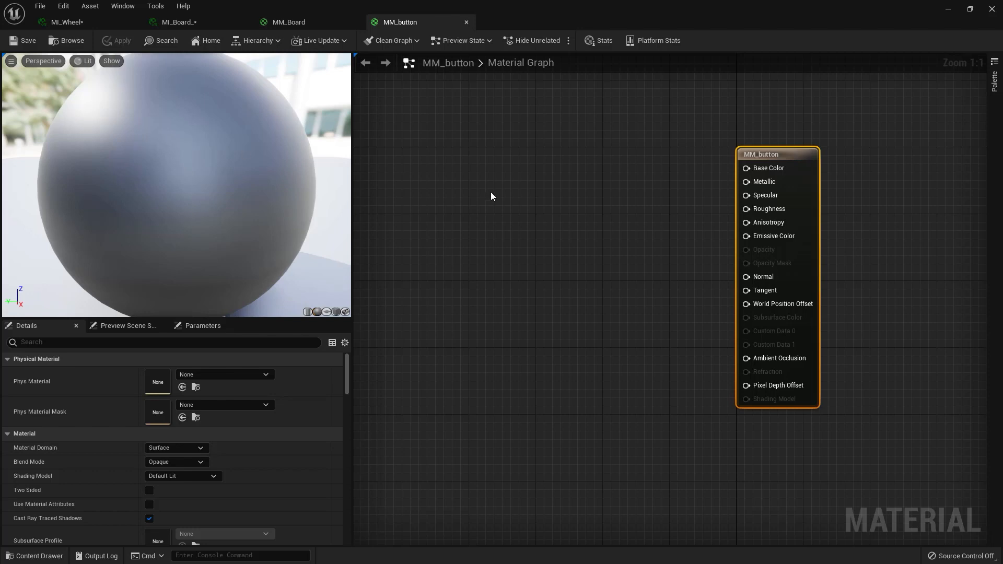
- Add a Sine node in the empty graph area before the MM_button output node
{"action": "left_click", "coordinate": [452, 216]}
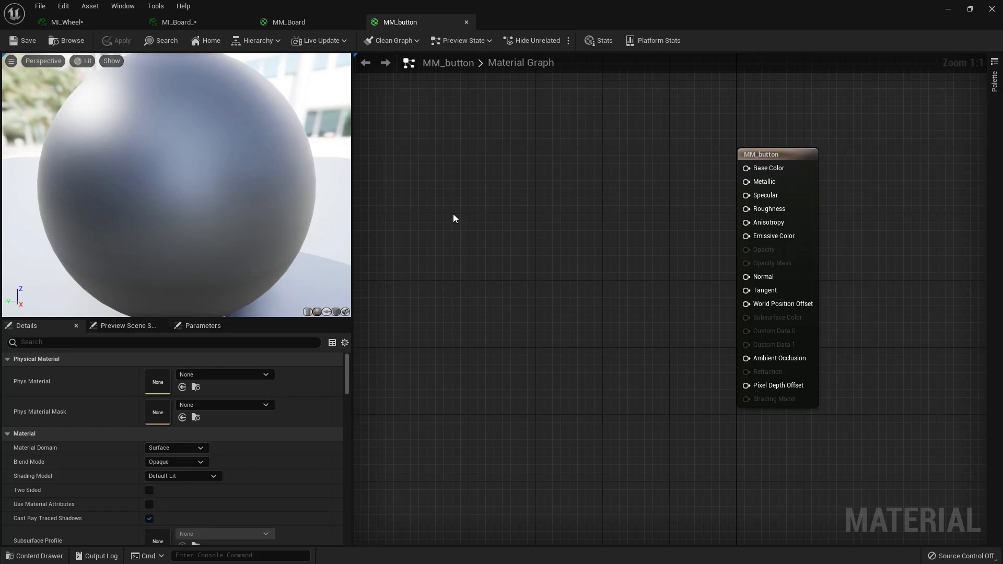
{"action": "right_click", "coordinate": [453, 218]}
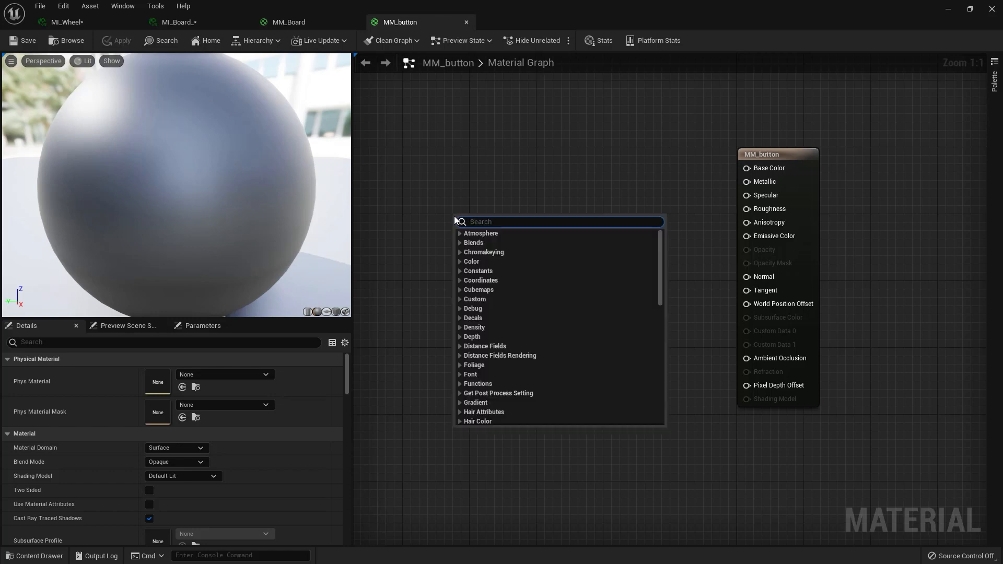
{"action": "type", "text": "sine"}
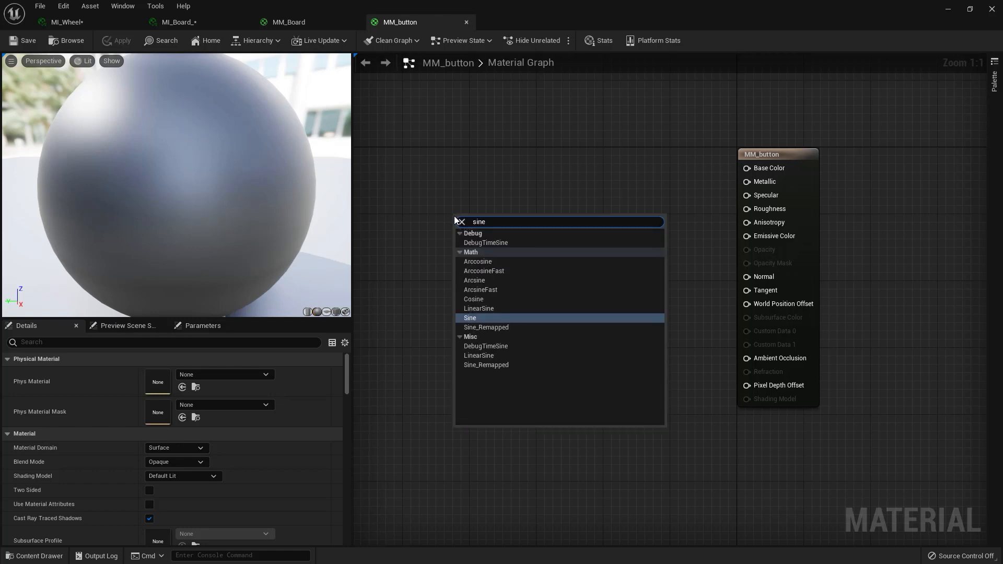
{"action": "left_click", "coordinate": [472, 316]}
{"action": "left_click", "coordinate": [473, 302]}
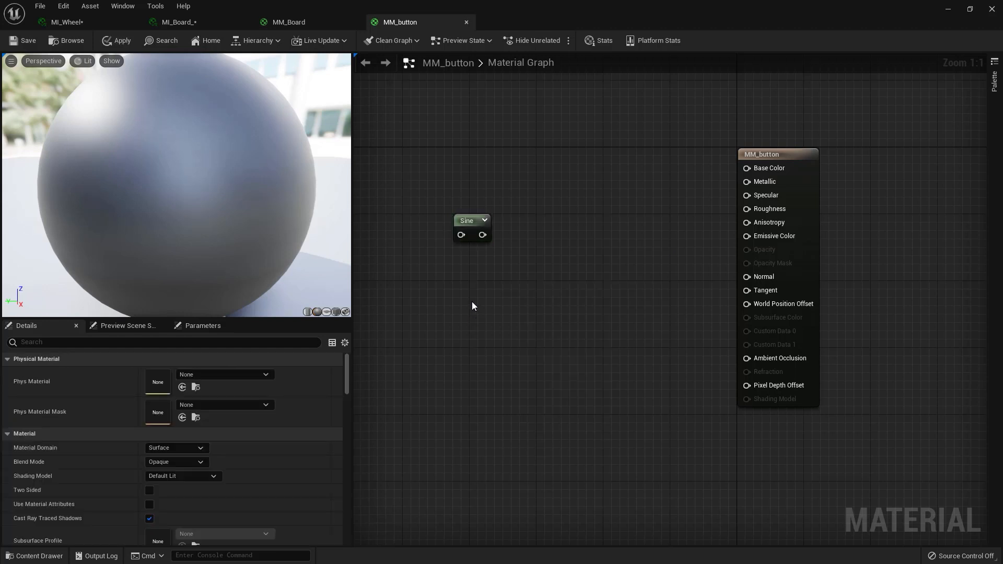
- Add a Cosine node and place it just below the Sine node
{"action": "right_click", "coordinate": [471, 302]}
{"action": "type", "text": "cosine"}
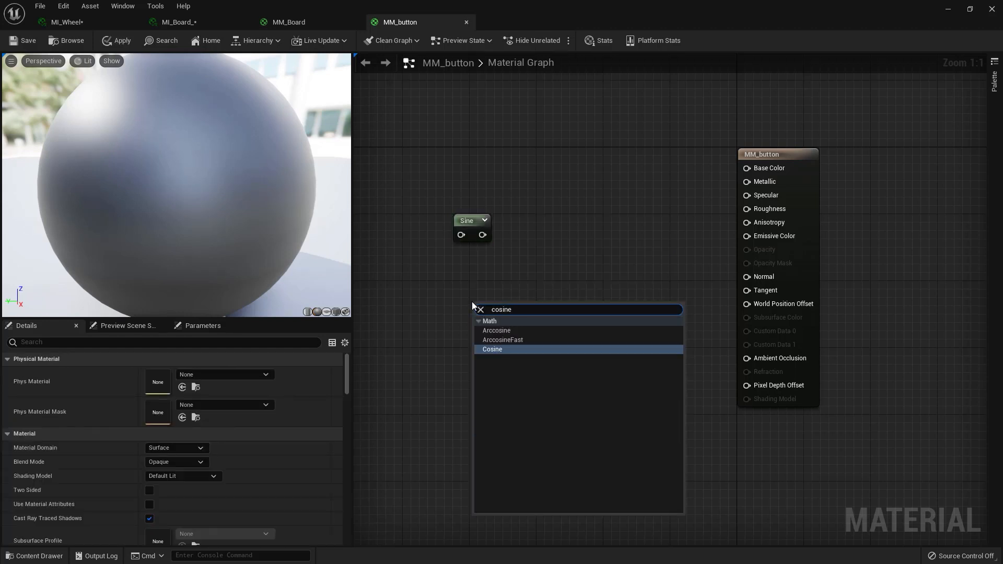
{"action": "key", "text": "Return"}
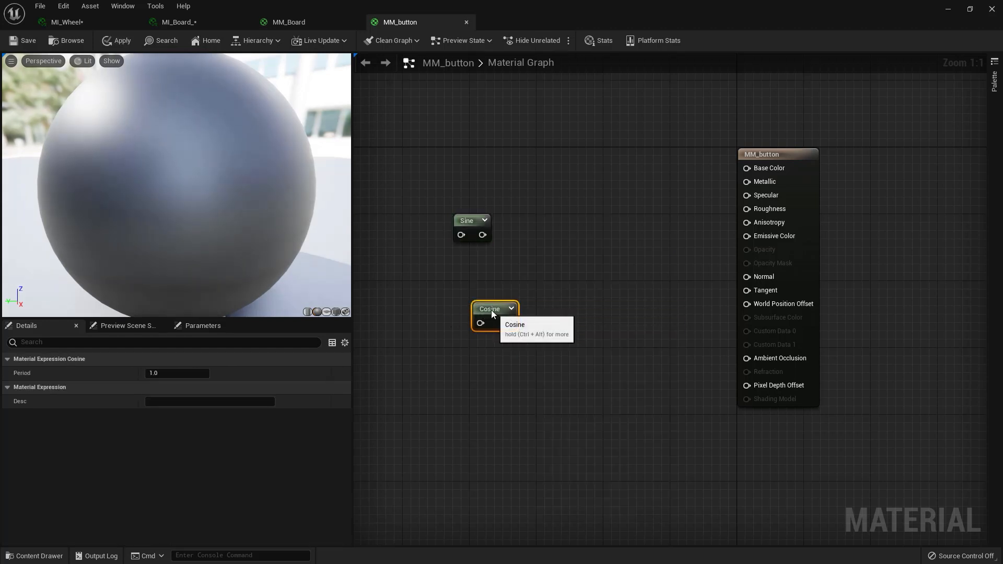
{"action": "left_click_drag", "start_coordinate": [491, 309], "coordinate": [463, 264]}
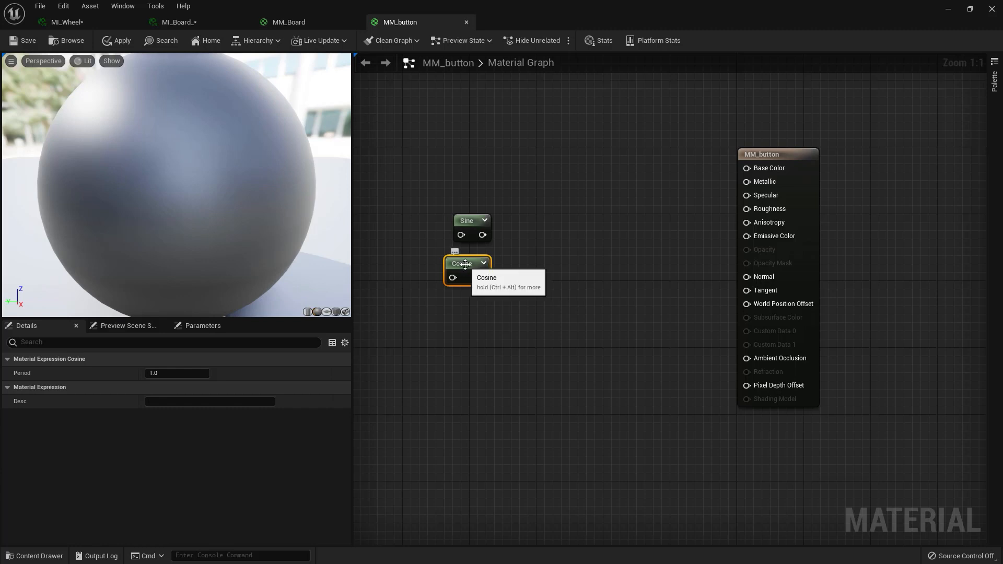
{"action": "left_click_drag", "start_coordinate": [465, 264], "coordinate": [505, 273]}
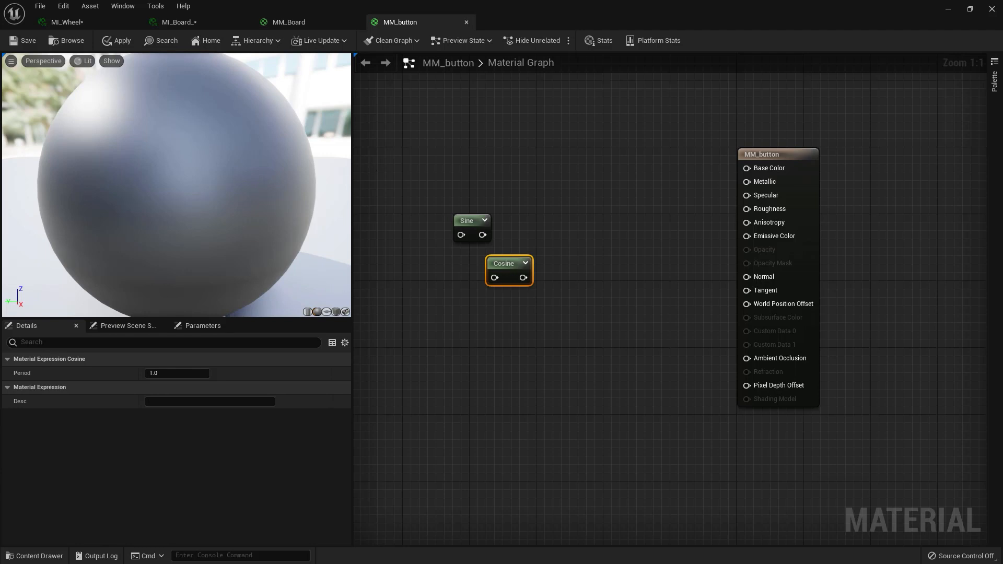
- Switch to the image viewer with SineWave.jpg and enlarge the sine curve to examine its values over time
{"action": "left_click_drag", "start_coordinate": [0, 219], "coordinate": [563, 178]}
{"action": "double_click", "coordinate": [564, 178]}
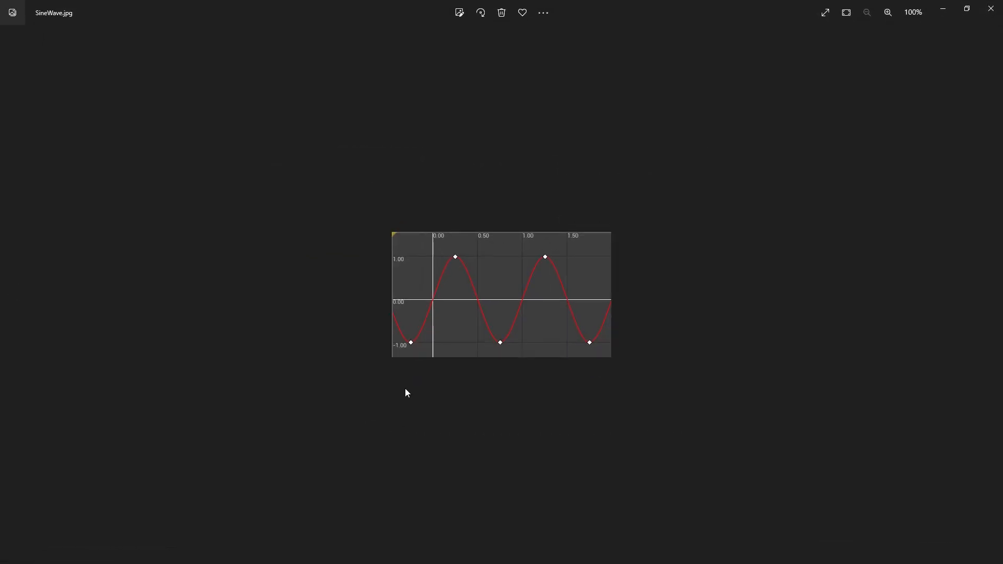
{"action": "scroll", "coordinate": [406, 388], "scroll_direction": "up", "scroll_amount": 4}
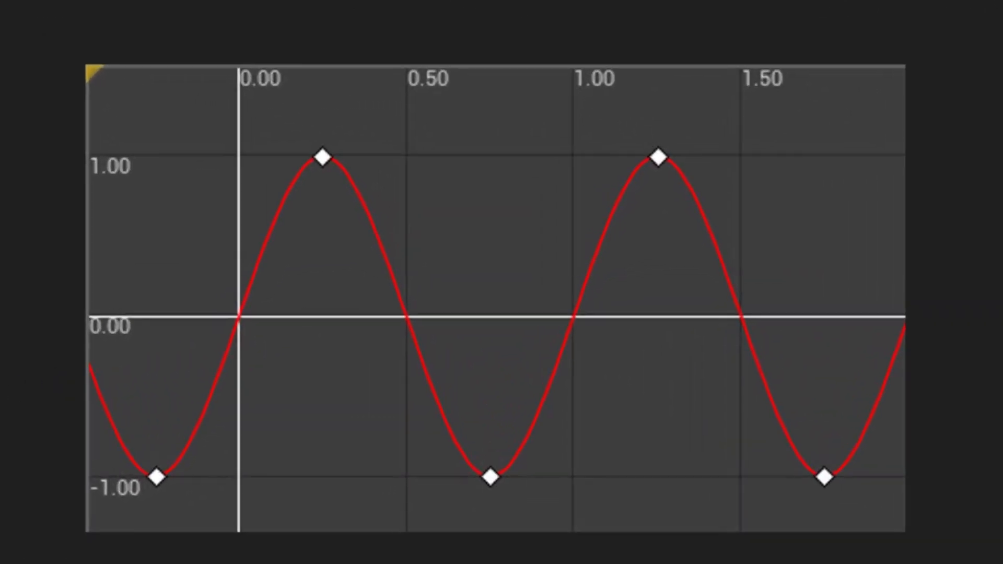
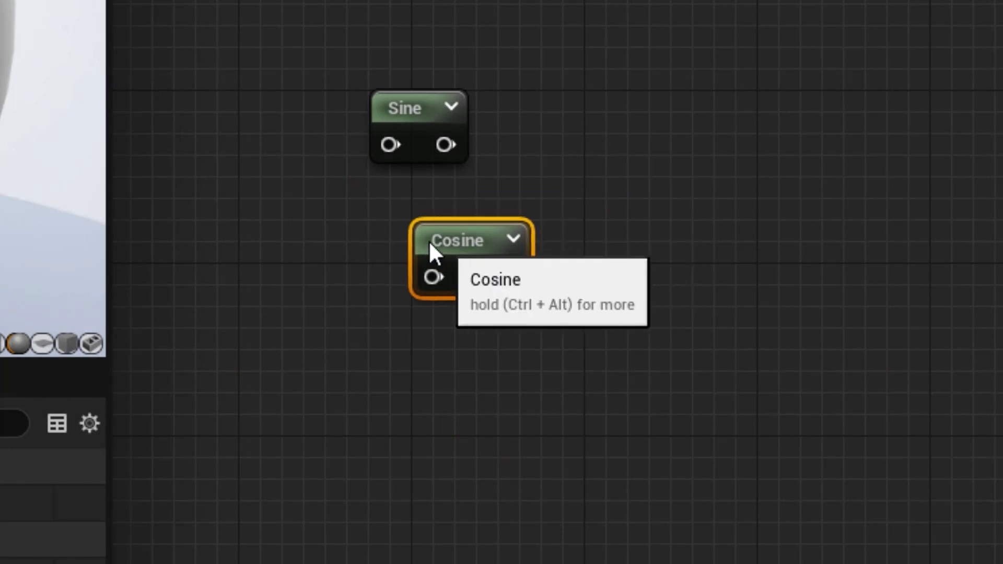
- Delete the Cosine node from the material graph
{"action": "key", "text": "Delete"}
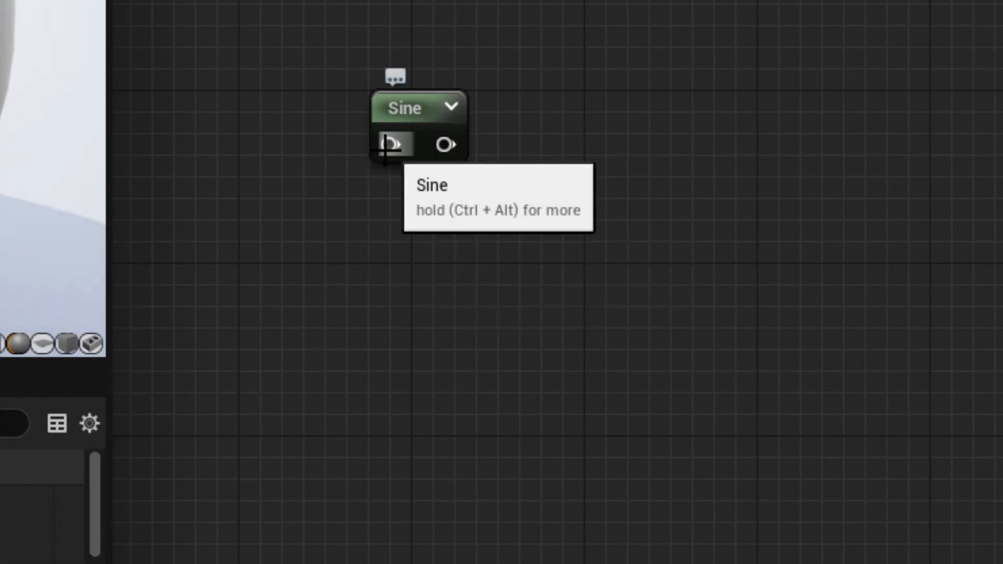
{"action": "right_click_drag", "start_coordinate": [380, 250], "coordinate": [604, 370]}
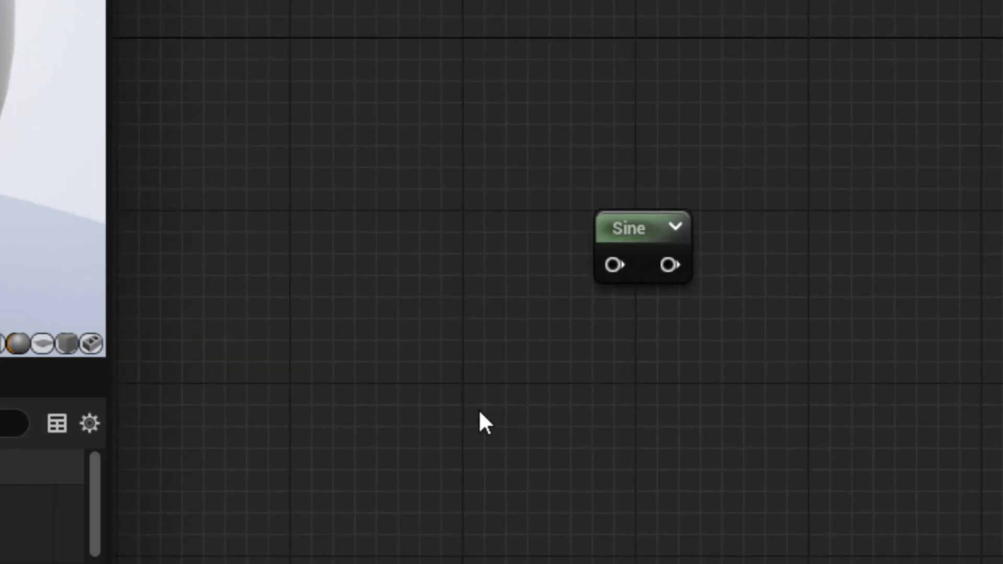
{"action": "right_click", "coordinate": [479, 412]}
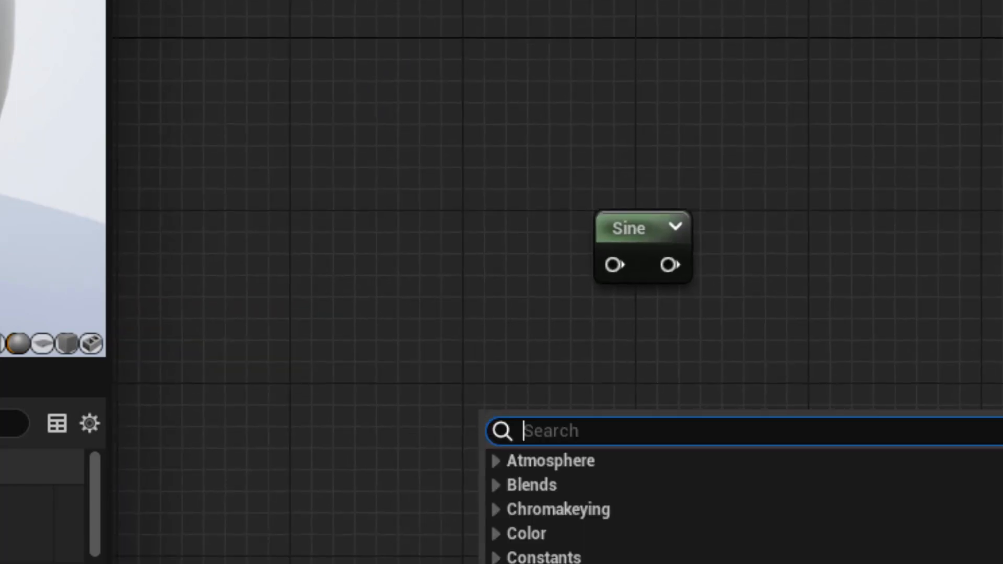
{"action": "key", "text": "Escape"}
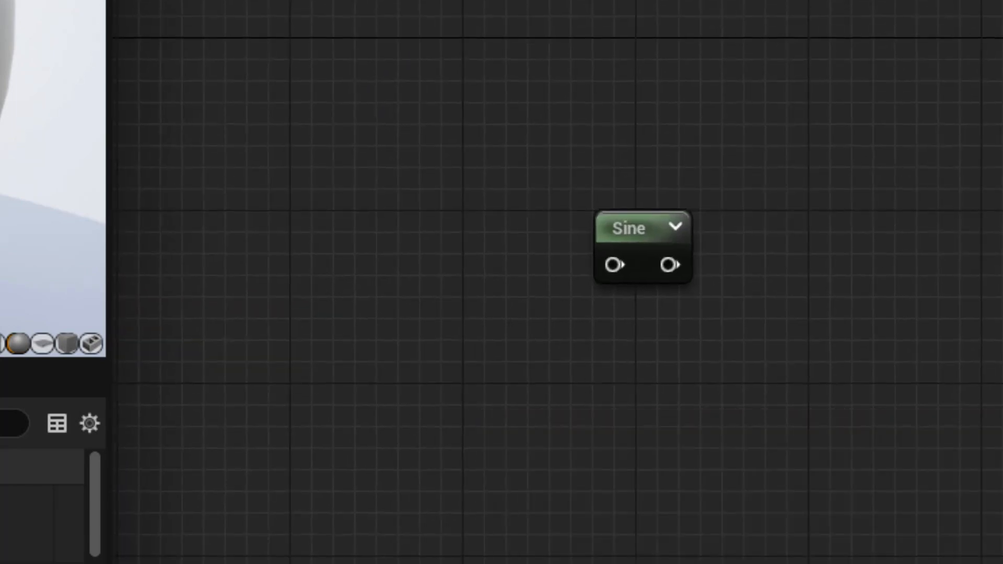
- Add a Time node in front of the Sine node, connect its output to the Sine input, and line the nodes up
{"action": "right_click", "coordinate": [414, 303]}
{"action": "type", "text": "time"}
{"action": "key", "text": "Return"}
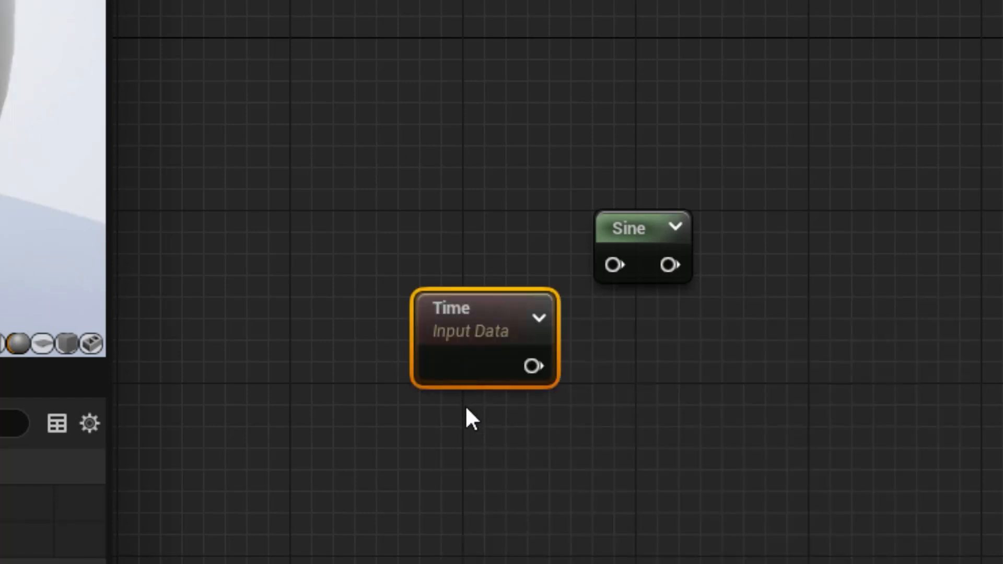
{"action": "left_click_drag", "start_coordinate": [437, 320], "coordinate": [336, 197]}
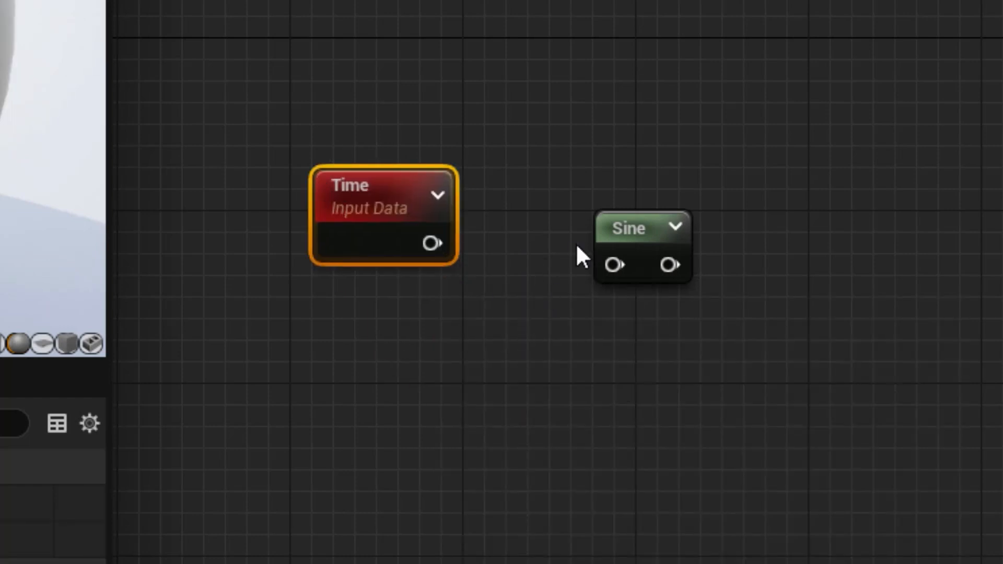
{"action": "left_click_drag", "start_coordinate": [612, 219], "coordinate": [611, 175]}
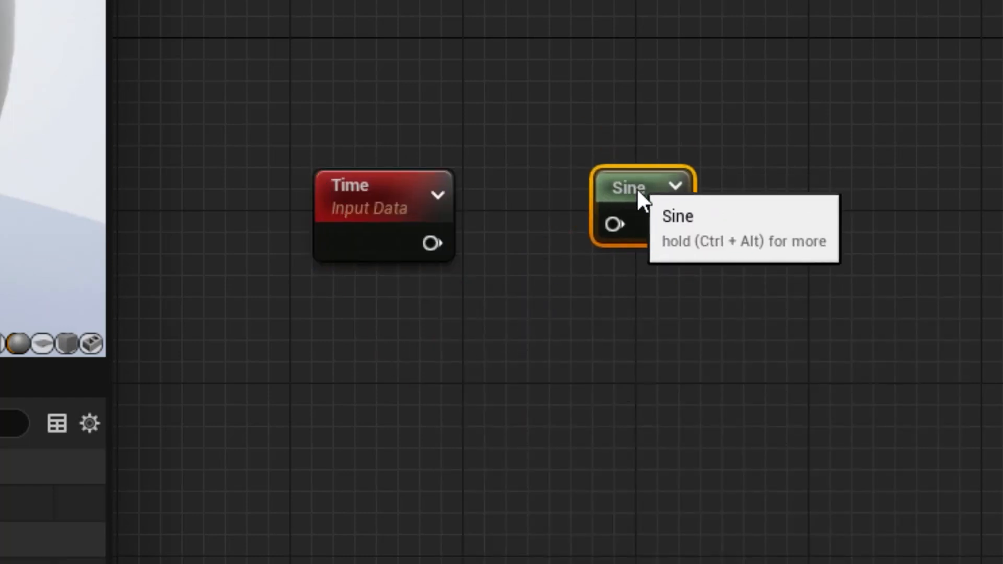
{"action": "left_click", "coordinate": [352, 197]}
{"action": "left_click_drag", "start_coordinate": [437, 244], "coordinate": [615, 224]}
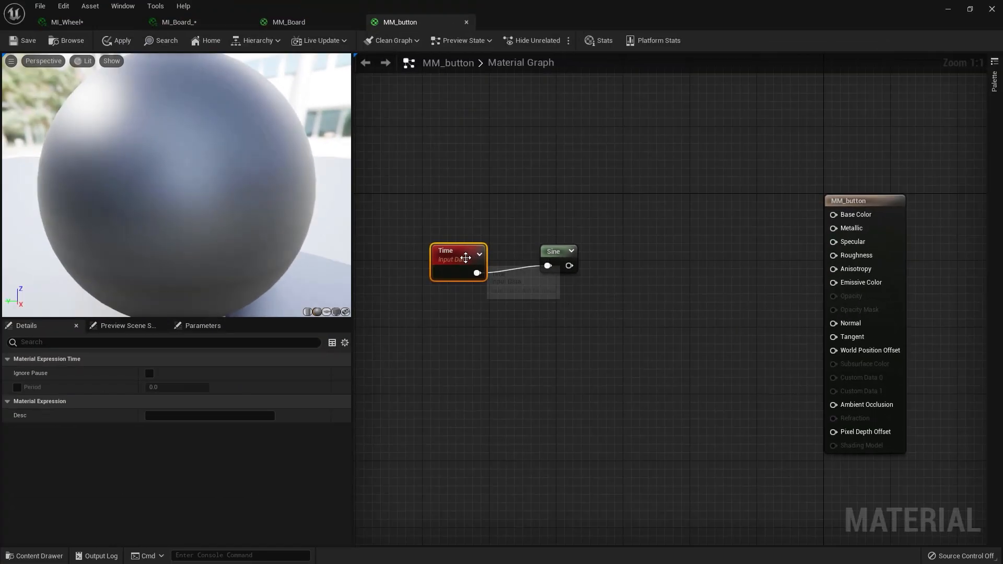
{"action": "left_click_drag", "start_coordinate": [465, 258], "coordinate": [494, 249]}
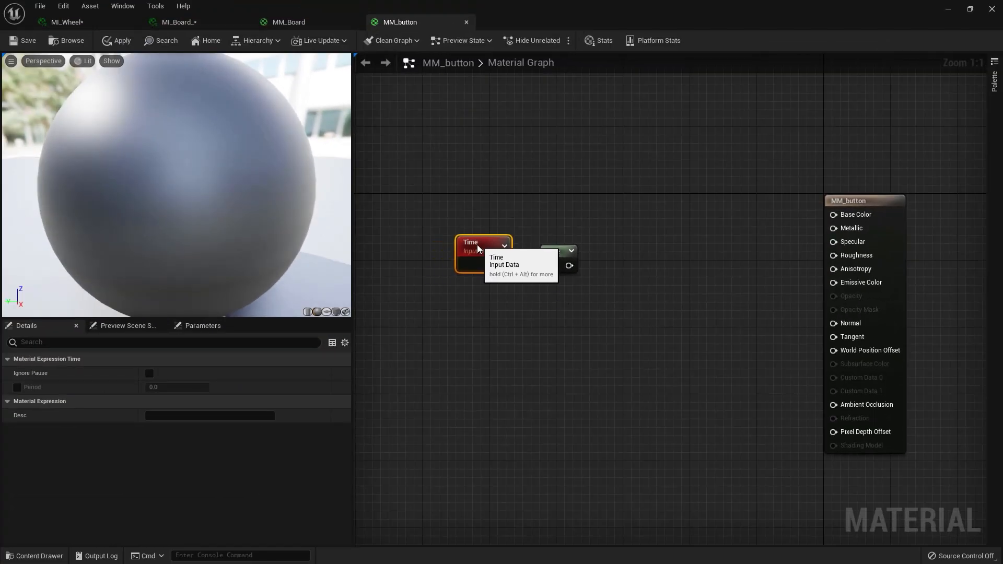
- Preview the Sine node with realtime preview enabled, and adjust the spacing between the Time and Sine nodes
{"action": "left_click_drag", "start_coordinate": [557, 251], "coordinate": [581, 234]}
{"action": "right_click", "coordinate": [584, 234]}
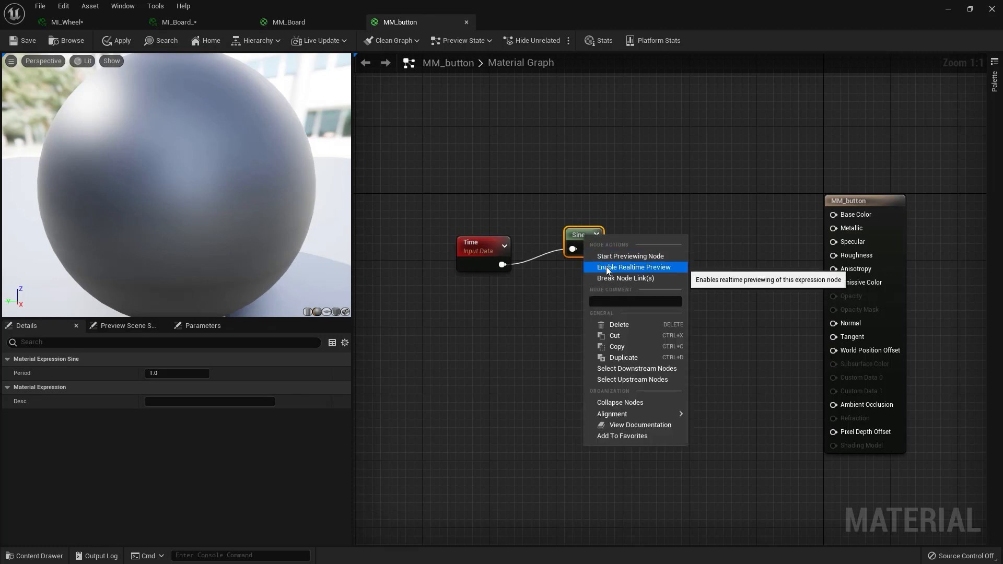
{"action": "left_click", "coordinate": [606, 266]}
{"action": "right_click", "coordinate": [584, 237]}
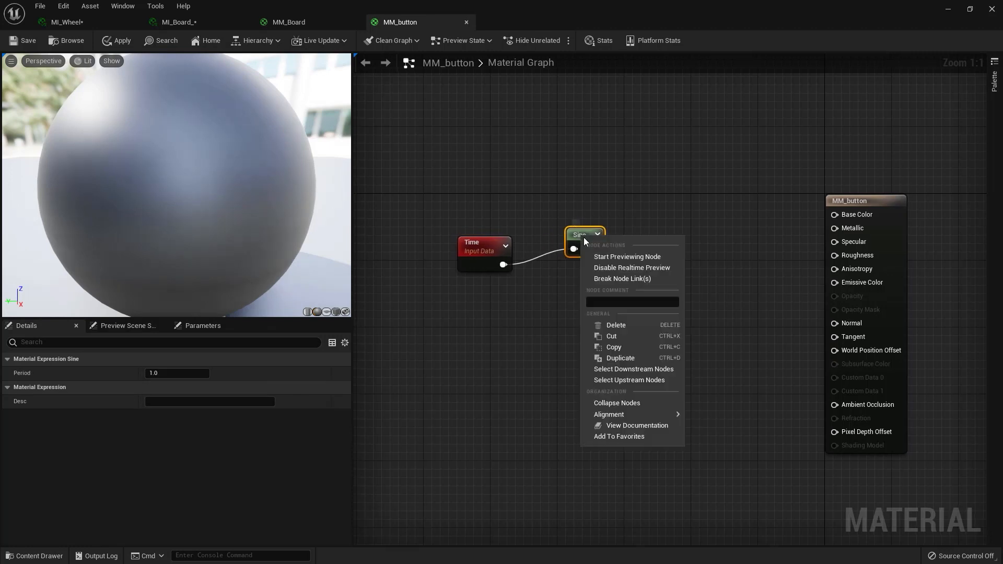
{"action": "left_click", "coordinate": [601, 257]}
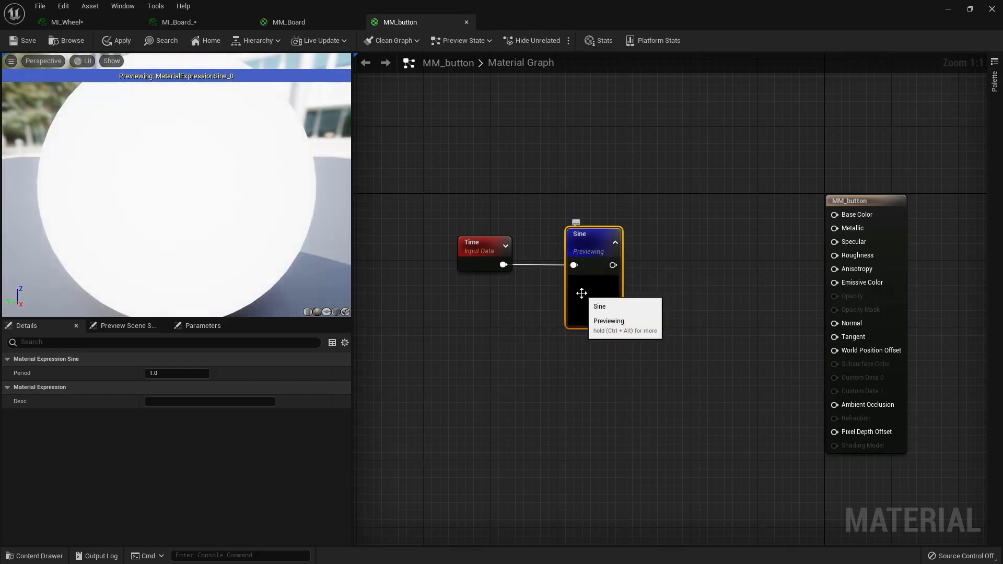
{"action": "scroll", "coordinate": [154, 220], "scroll_direction": "down", "scroll_amount": 5}
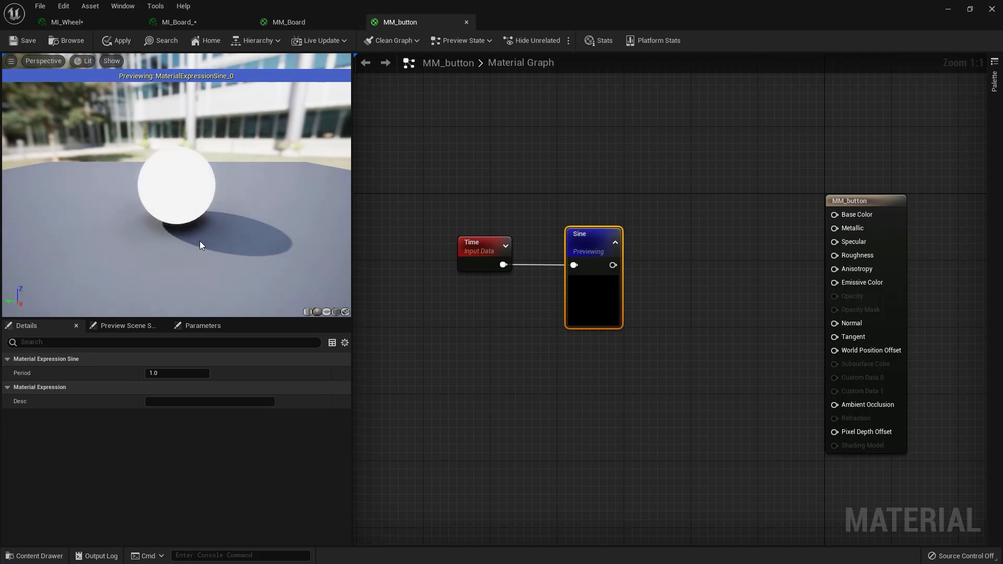
{"action": "left_click", "coordinate": [482, 263]}
{"action": "left_click_drag", "start_coordinate": [482, 264], "coordinate": [464, 255]}
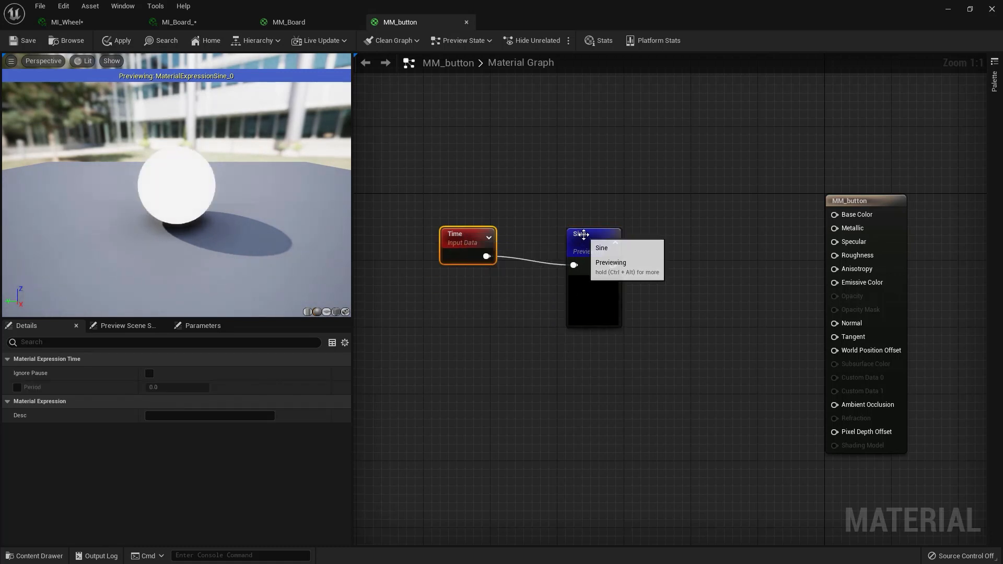
- Test the Sine node with periods of 0.1 and 5, and restore its period to 1
{"action": "left_click", "coordinate": [584, 234]}
{"action": "left_click", "coordinate": [174, 376]}
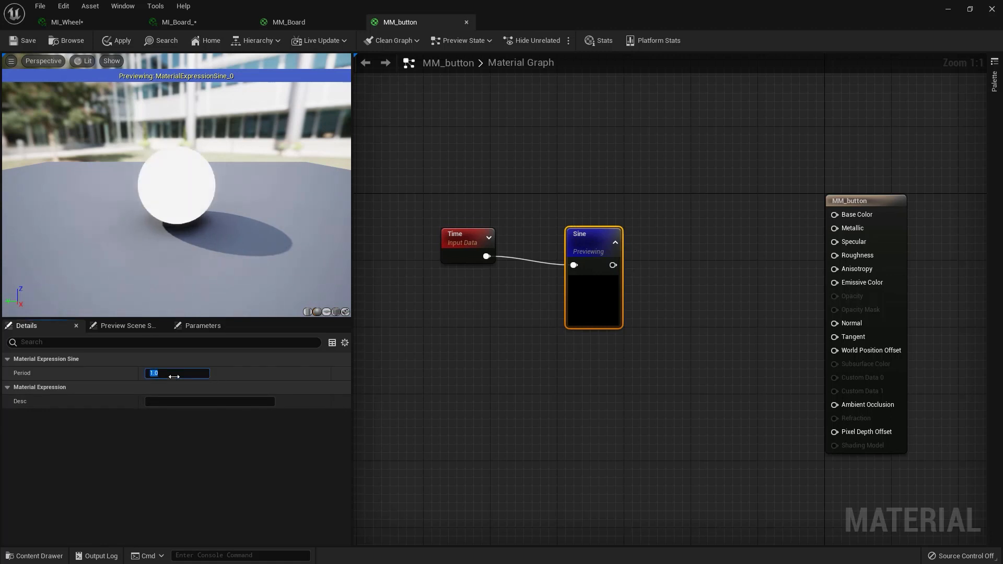
{"action": "type", "text": "0.1"}
{"action": "key", "text": "Return"}
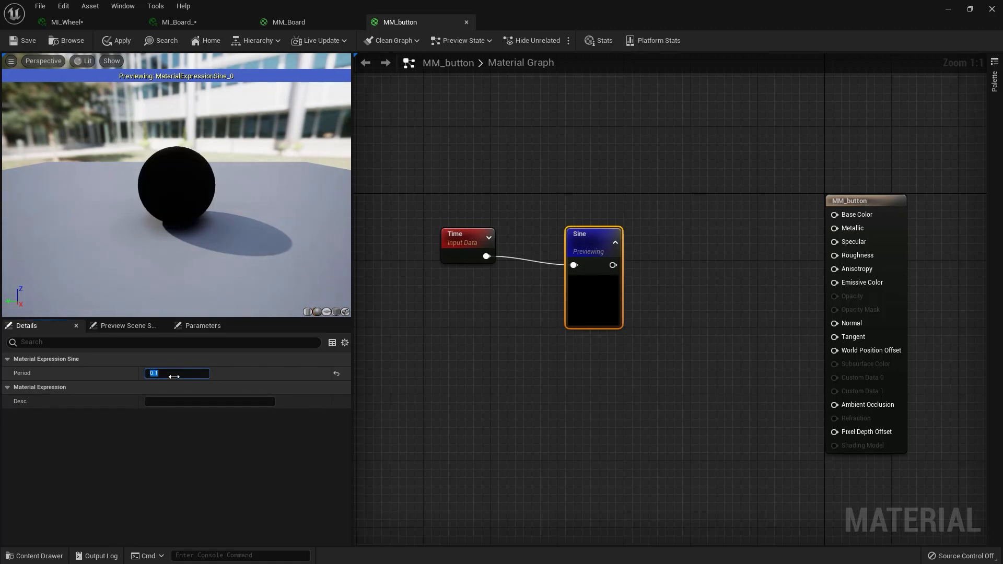
{"action": "type", "text": "5"}
{"action": "key", "text": "Return"}
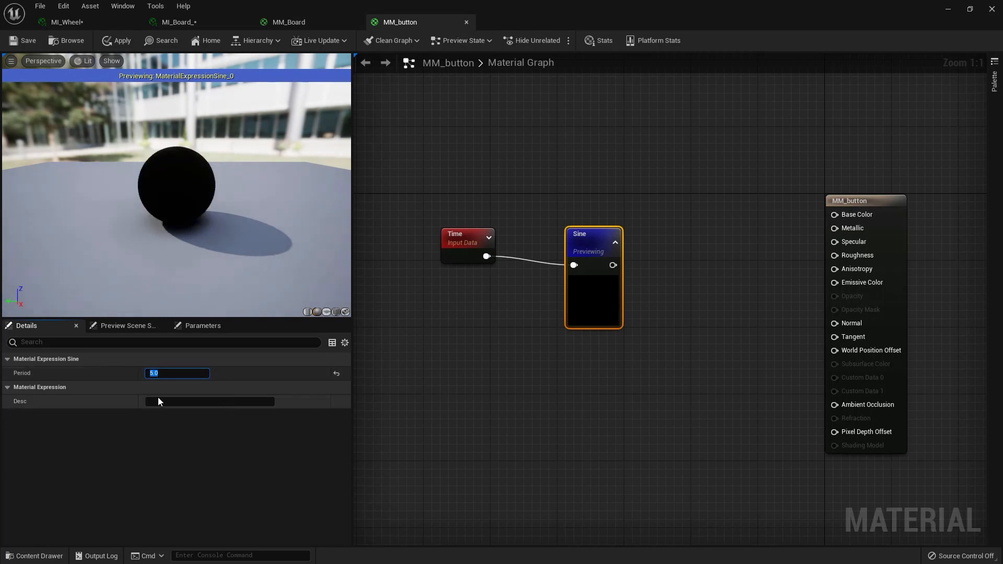
{"action": "type", "text": "1"}
{"action": "key", "text": "Return"}
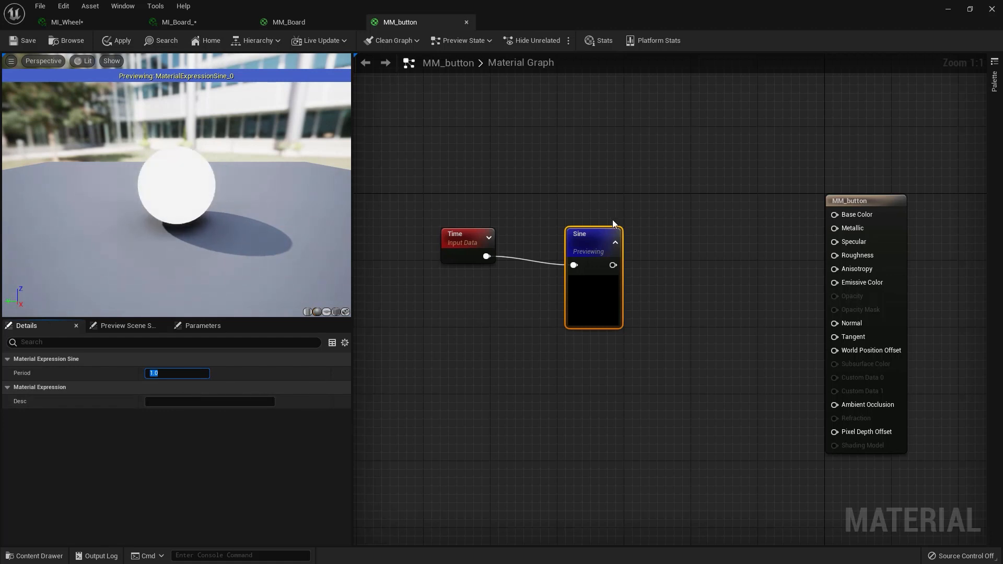
- Line up the Sine node with the Time node and shift the pair slightly lower in the graph
{"action": "left_click_drag", "start_coordinate": [600, 234], "coordinate": [642, 246]}
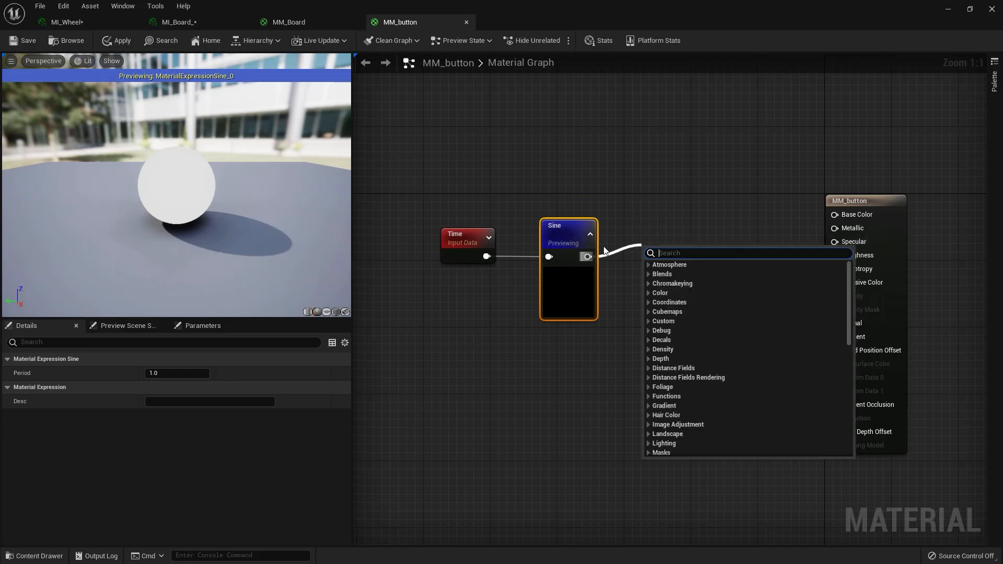
{"action": "left_click", "coordinate": [568, 282]}
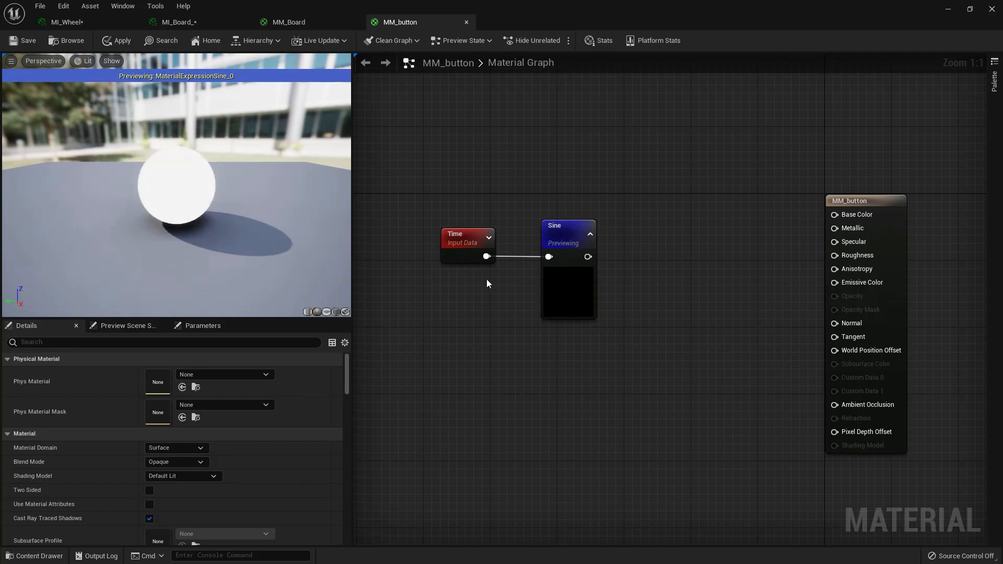
{"action": "left_click_drag", "start_coordinate": [415, 199], "coordinate": [652, 372]}
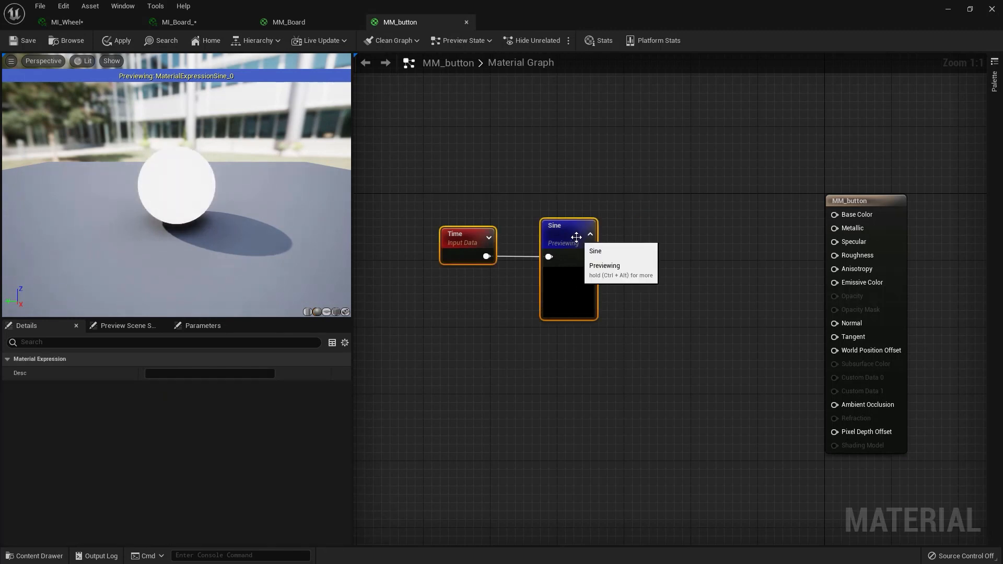
{"action": "left_click_drag", "start_coordinate": [576, 237], "coordinate": [568, 288]}
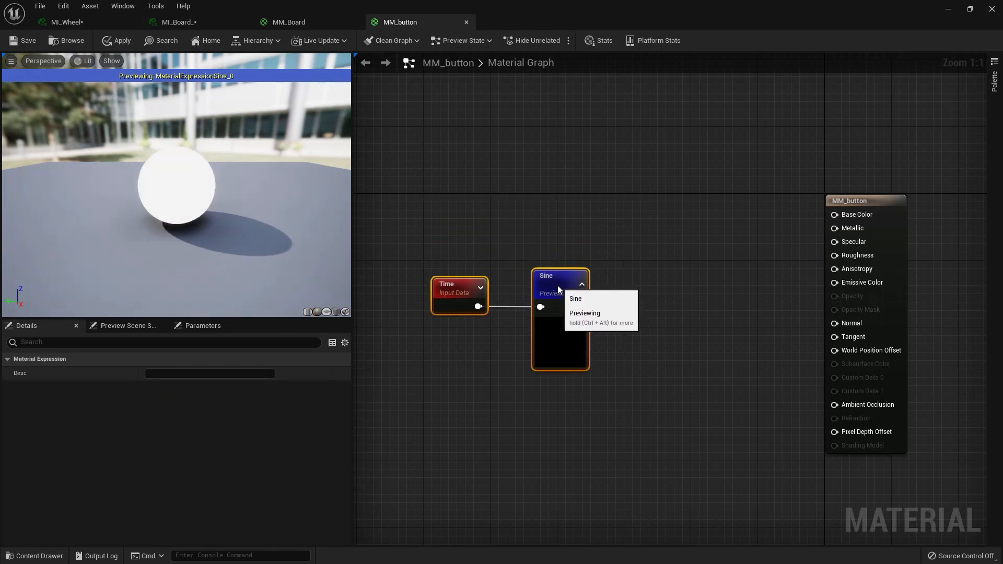
{"action": "left_click_drag", "start_coordinate": [557, 285], "coordinate": [551, 264]}
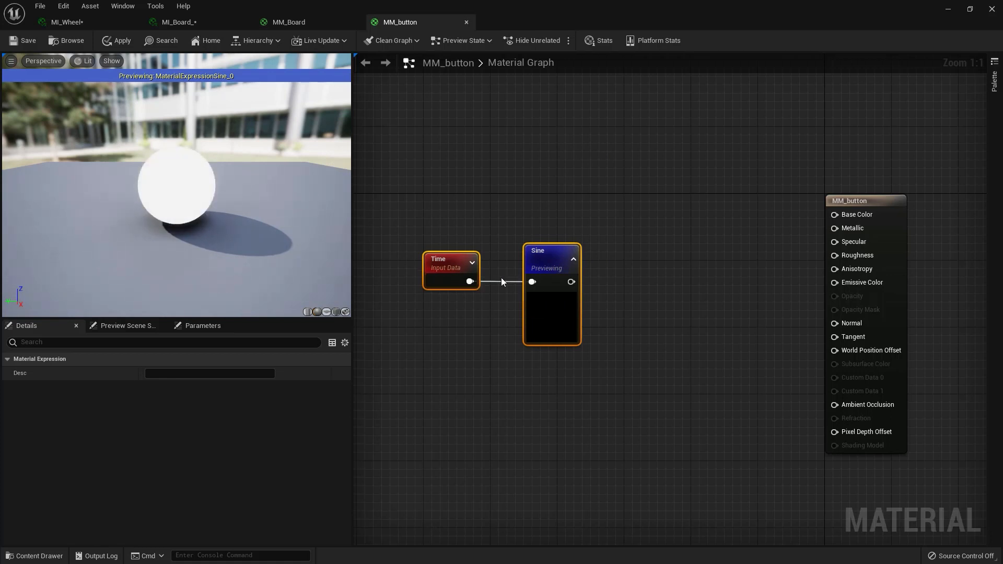
- Stop previewing the Sine node, disable its realtime preview, and reposition the Time and Sine nodes together
{"action": "right_click", "coordinate": [548, 253]}
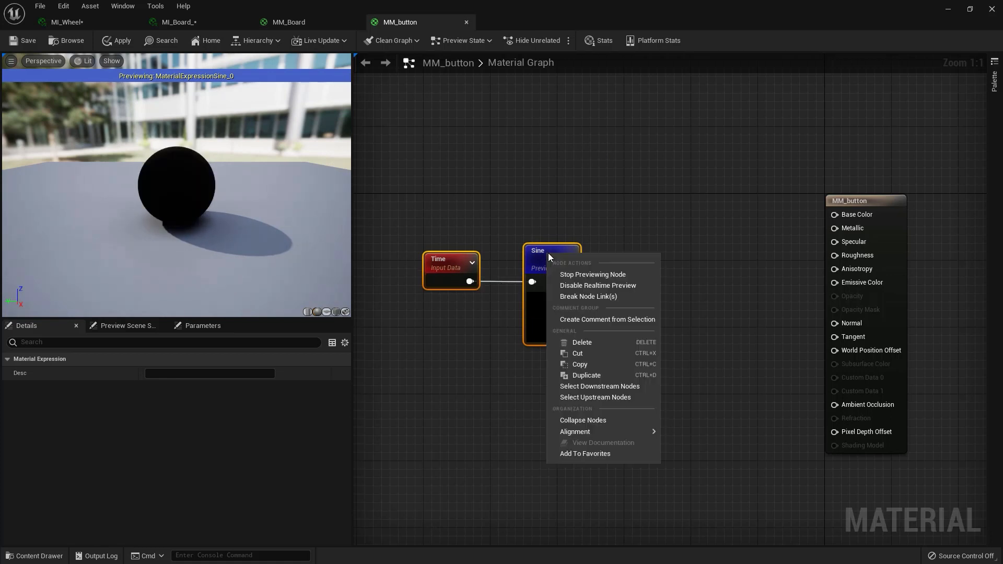
{"action": "left_click", "coordinate": [568, 274]}
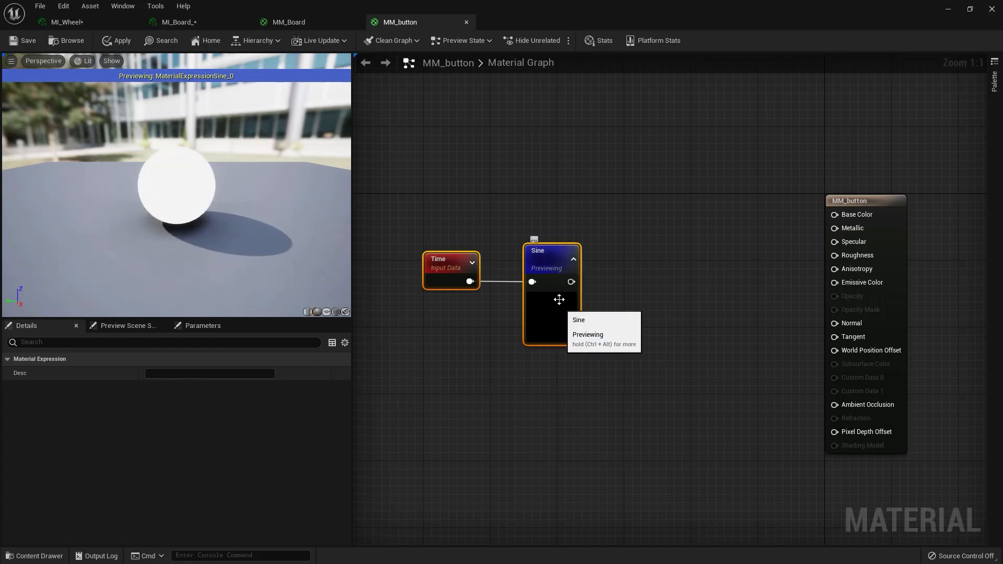
{"action": "right_click", "coordinate": [553, 257]}
{"action": "left_click", "coordinate": [575, 289]}
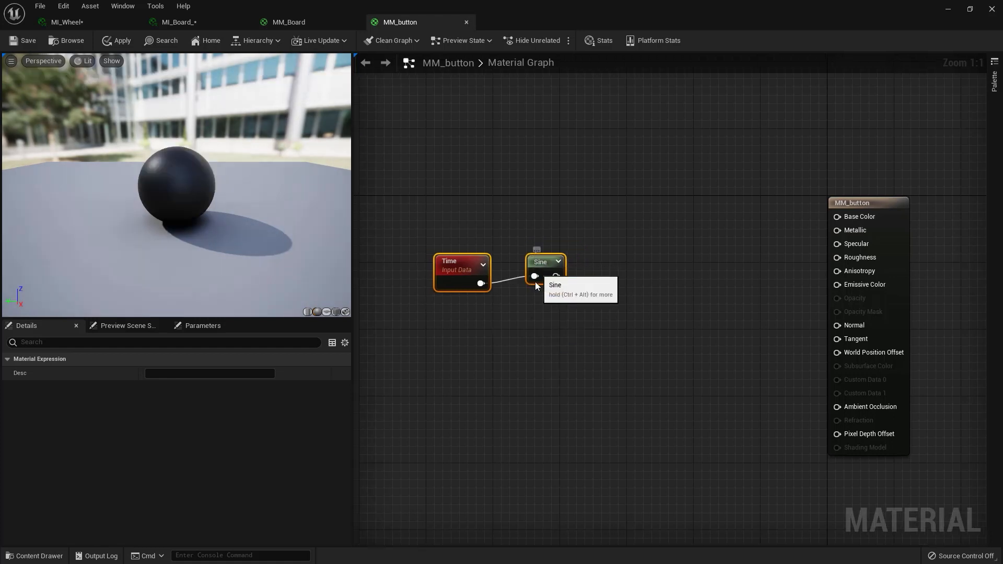
{"action": "mouse_move", "coordinate": [537, 263]}
{"action": "left_mouse_down"}
{"action": "mouse_move", "coordinate": [584, 263]}
{"action": "mouse_move", "coordinate": [528, 264]}
{"action": "left_mouse_up"}
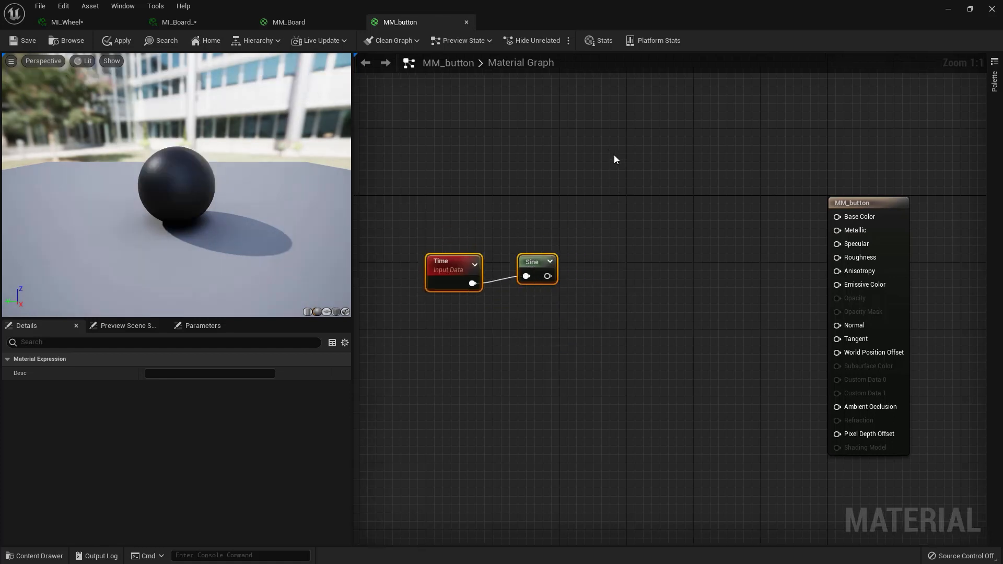
{"action": "left_click_drag", "start_coordinate": [628, 163], "coordinate": [538, 130]}
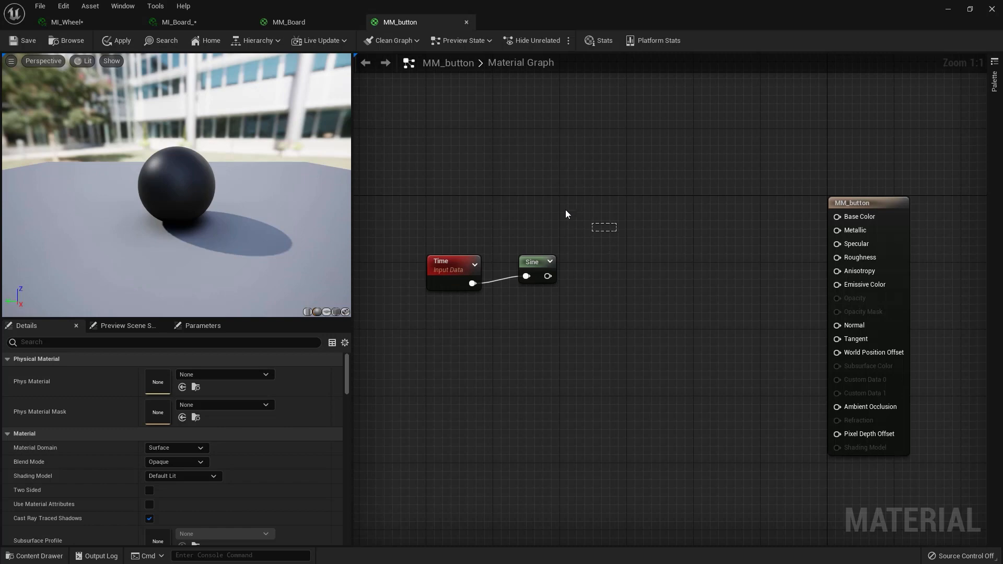
{"action": "left_click_drag", "start_coordinate": [402, 241], "coordinate": [591, 334]}
{"action": "mouse_move", "coordinate": [534, 267]}
{"action": "left_mouse_down"}
{"action": "mouse_move", "coordinate": [510, 269]}
{"action": "mouse_move", "coordinate": [544, 269]}
{"action": "left_mouse_up"}
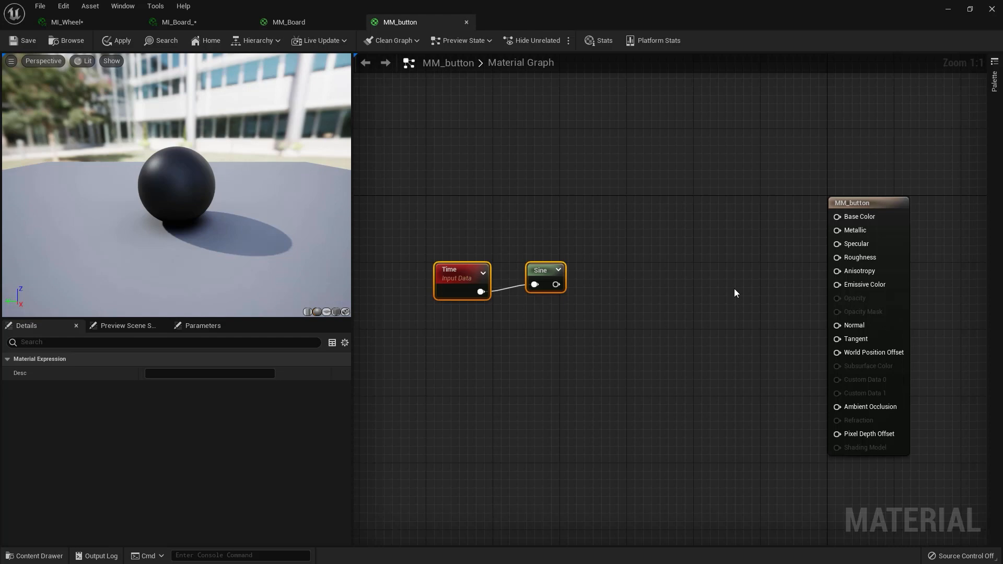
- Add a LinearInterpolate node between the Sine node and the material output, and connect Sine to its Alpha input
{"action": "left_click", "coordinate": [684, 277]}
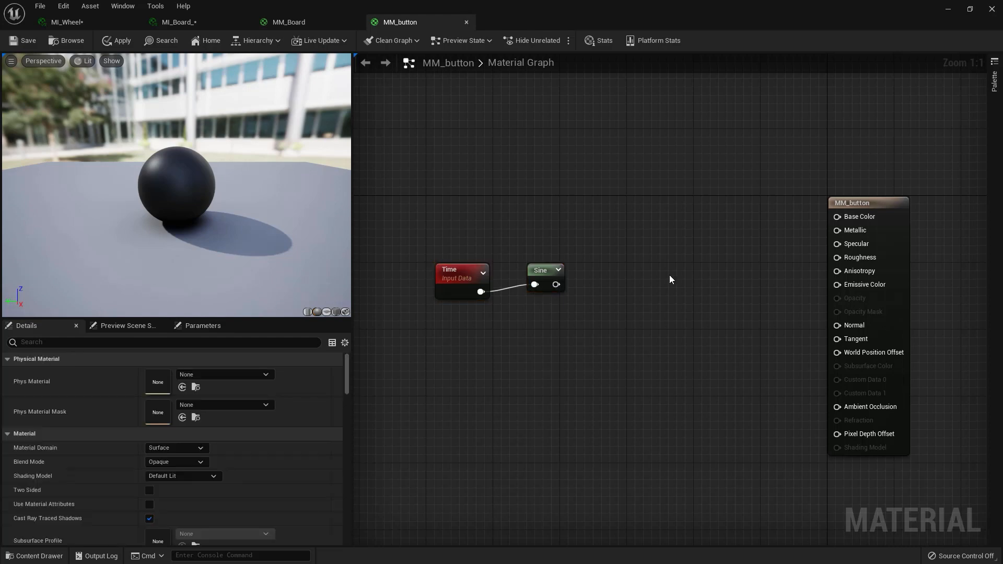
{"action": "right_click", "coordinate": [669, 275]}
{"action": "type", "text": "linearn"}
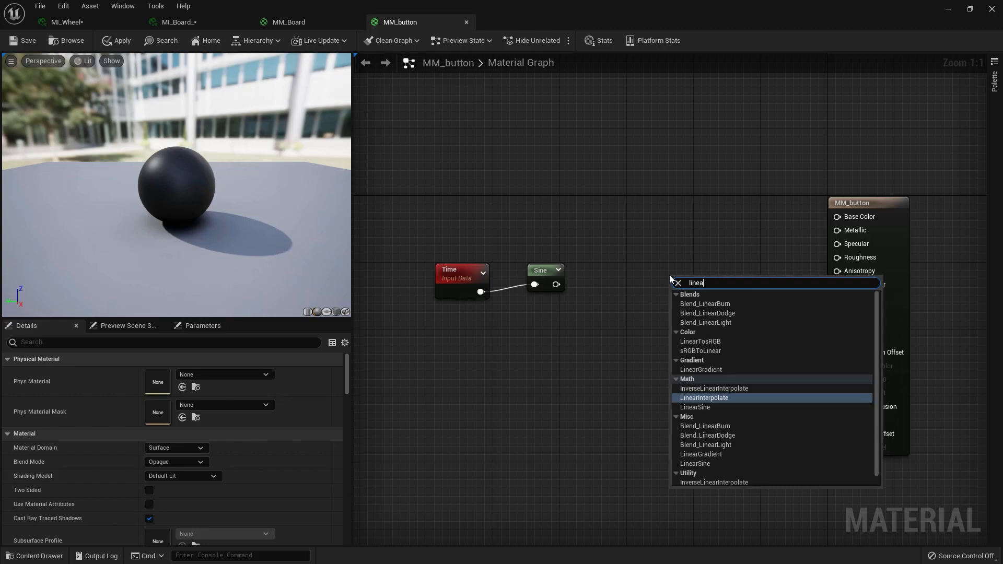
{"action": "key", "text": "Return"}
{"action": "left_click_drag", "start_coordinate": [679, 277], "coordinate": [682, 196]}
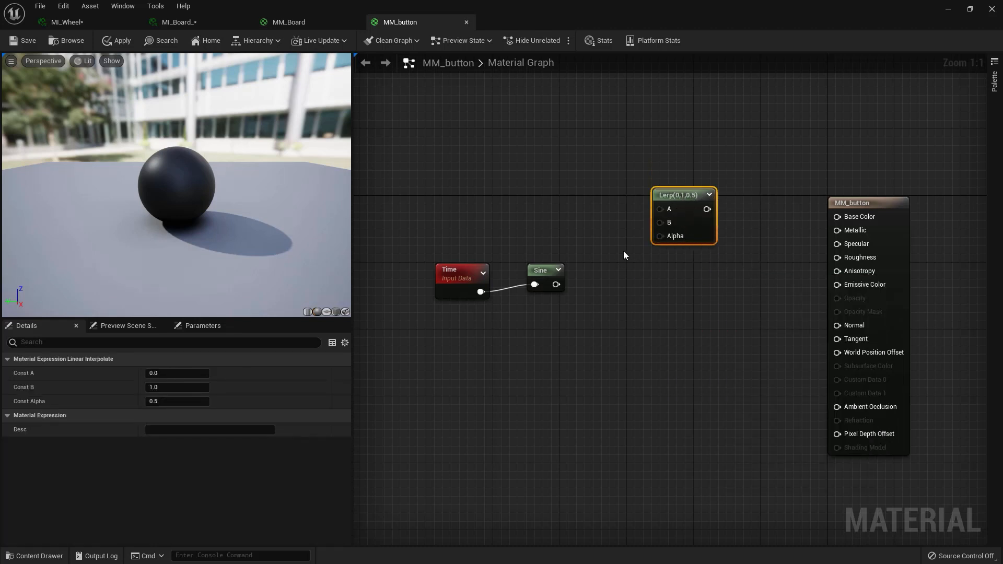
{"action": "left_click_drag", "start_coordinate": [657, 237], "coordinate": [556, 284]}
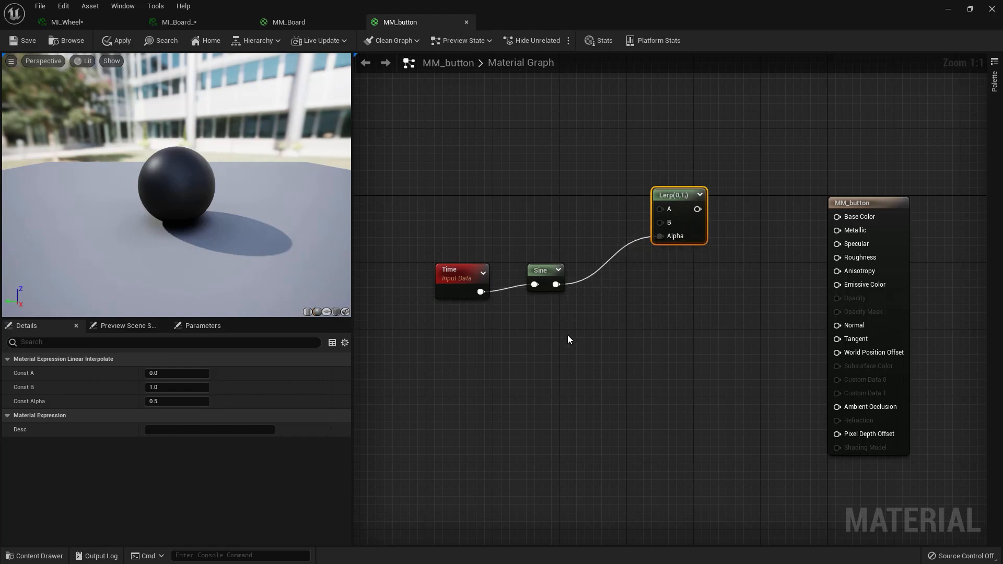
- Line up the Time node with the Sine node so their connection runs nearly straight
{"action": "left_click", "coordinate": [540, 271]}
{"action": "left_click_drag", "start_coordinate": [449, 272], "coordinate": [457, 264]}
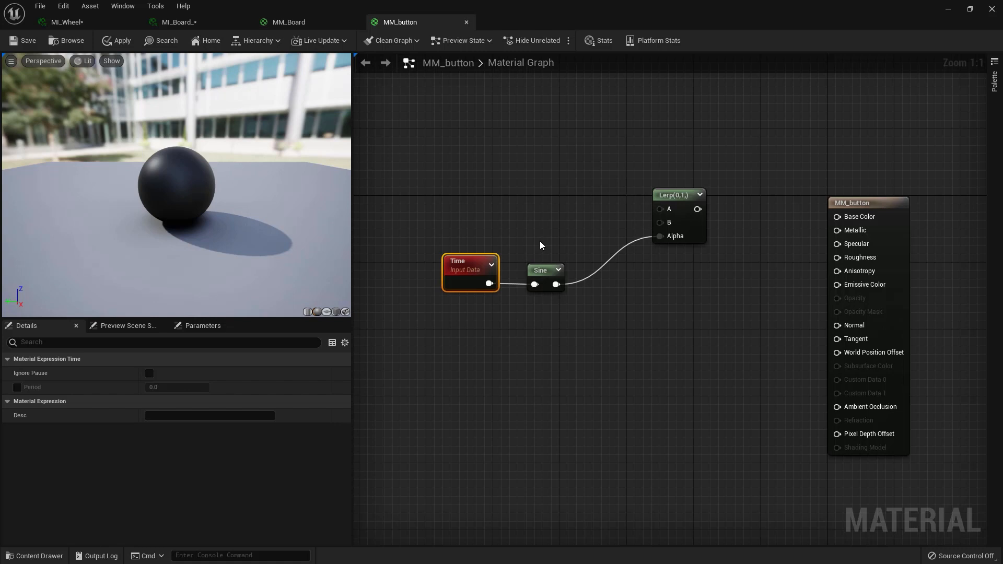
{"action": "left_click", "coordinate": [544, 272]}
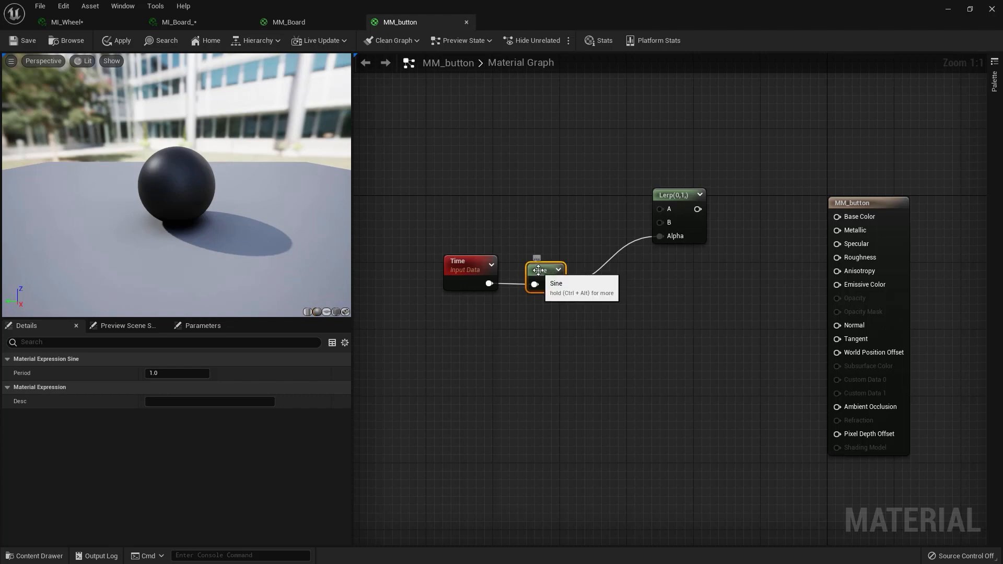
{"action": "left_click", "coordinate": [471, 270]}
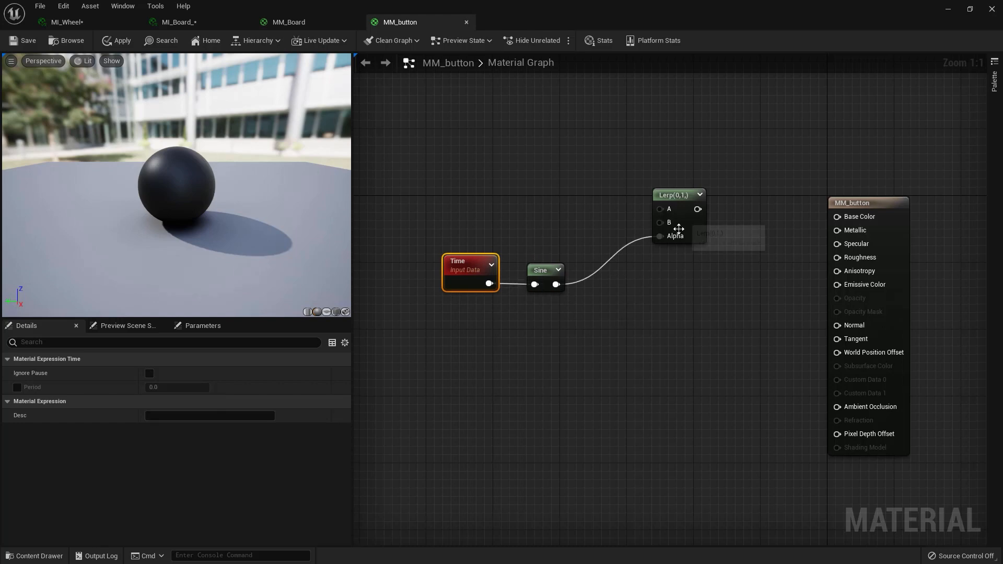
- Feed the Lerp's A and B inputs from two new Constant3Vector nodes, with the Time and Sine nodes moved below them
{"action": "left_click", "coordinate": [551, 133]}
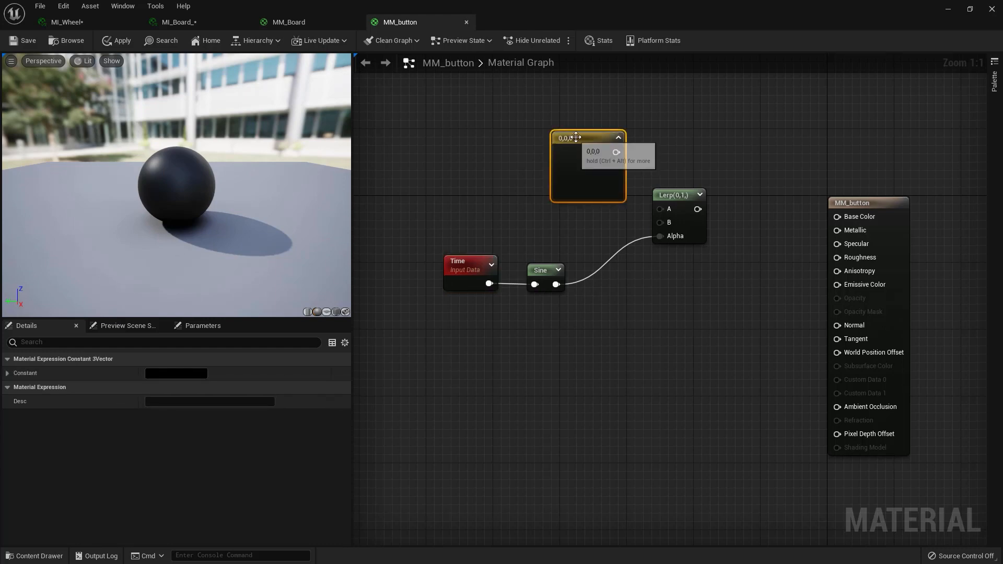
{"action": "left_click_drag", "start_coordinate": [574, 135], "coordinate": [520, 110]}
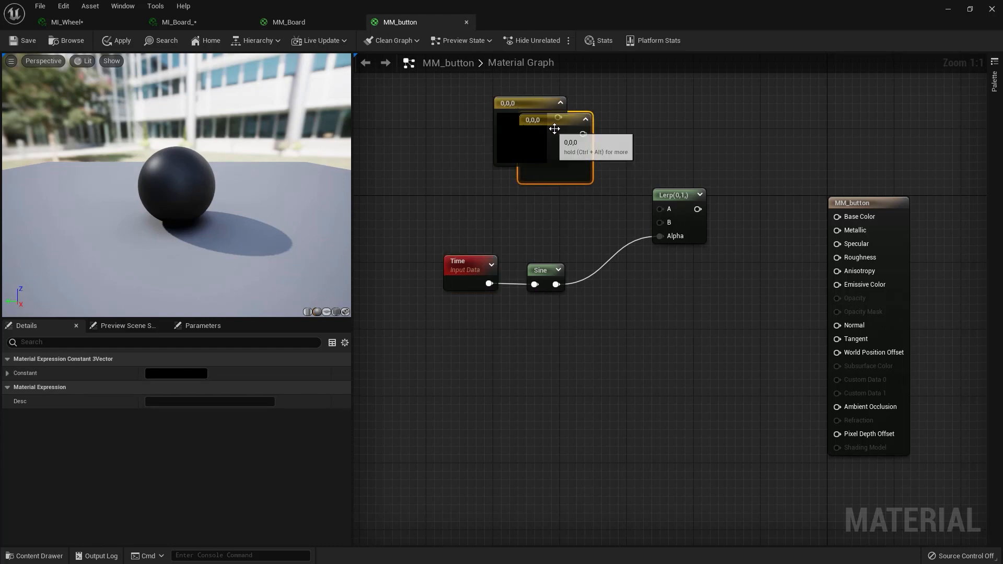
{"action": "key", "text": "ctrl+d"}
{"action": "left_click_drag", "start_coordinate": [540, 174], "coordinate": [534, 182]}
{"action": "left_click_drag", "start_coordinate": [563, 118], "coordinate": [528, 194]}
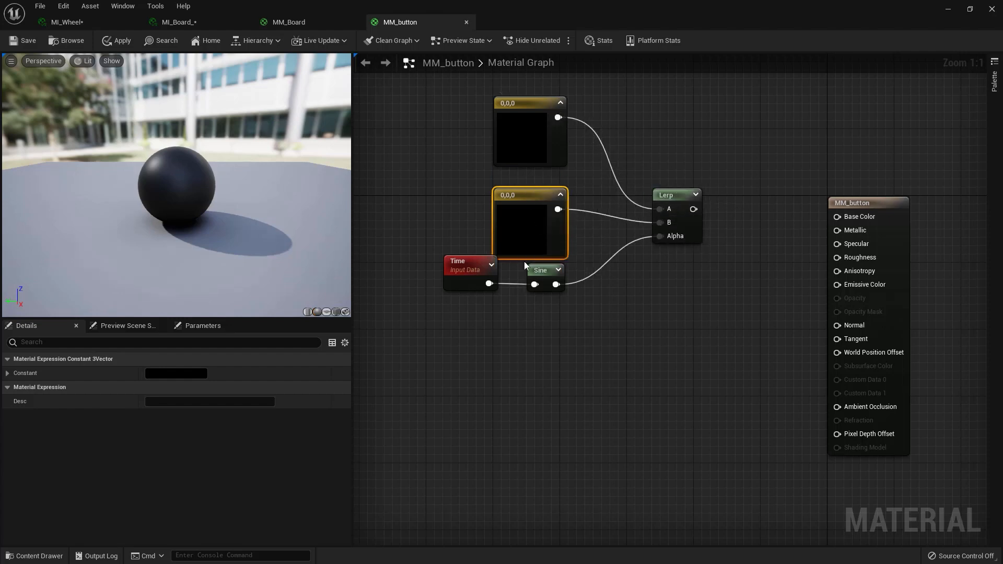
{"action": "left_click_drag", "start_coordinate": [560, 310], "coordinate": [452, 319]}
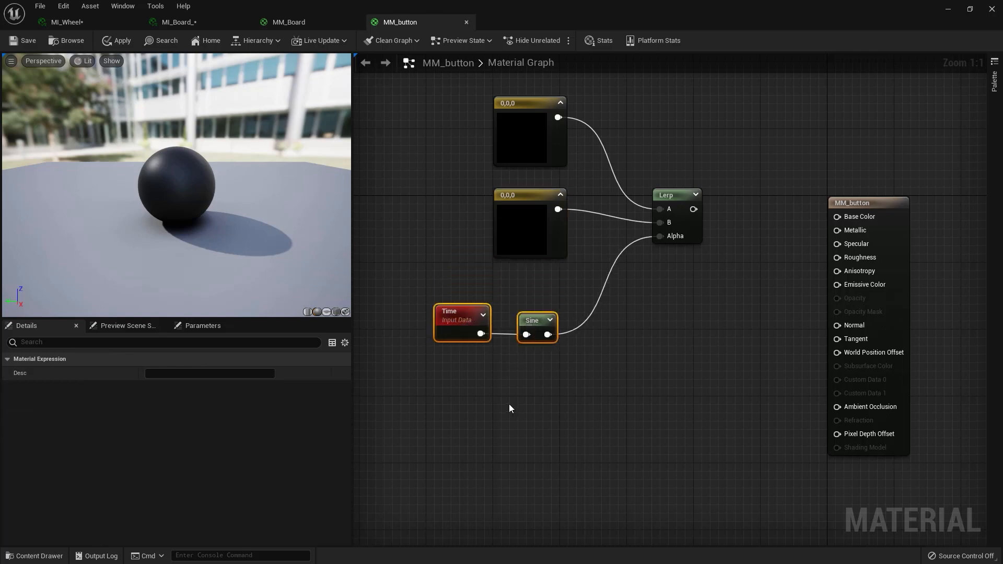
- Set the color constant feeding the Lerp's A input to pure red (1,0,0)
{"action": "double_click", "coordinate": [517, 138]}
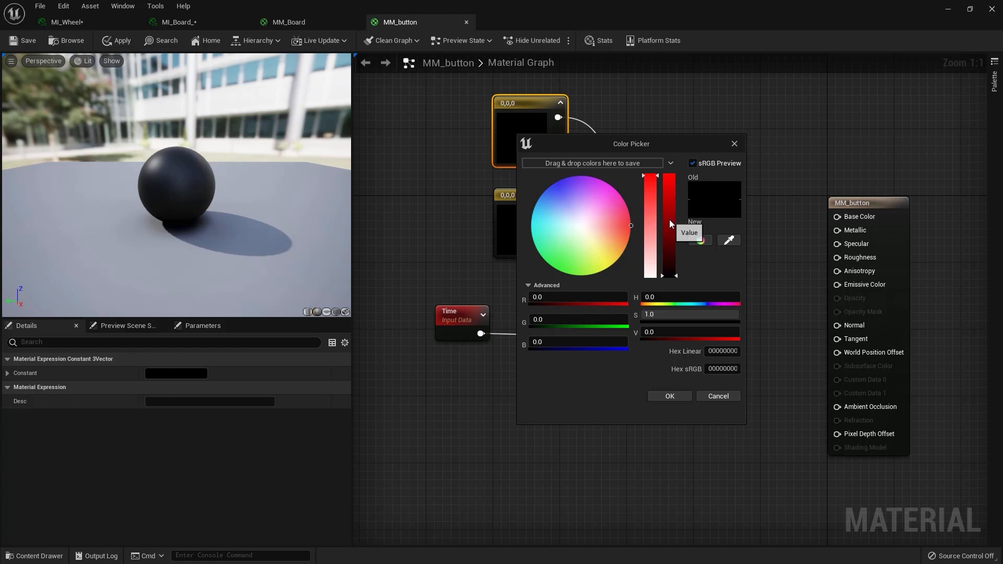
{"action": "left_click_drag", "start_coordinate": [670, 224], "coordinate": [671, 174]}
{"action": "left_click", "coordinate": [735, 144]}
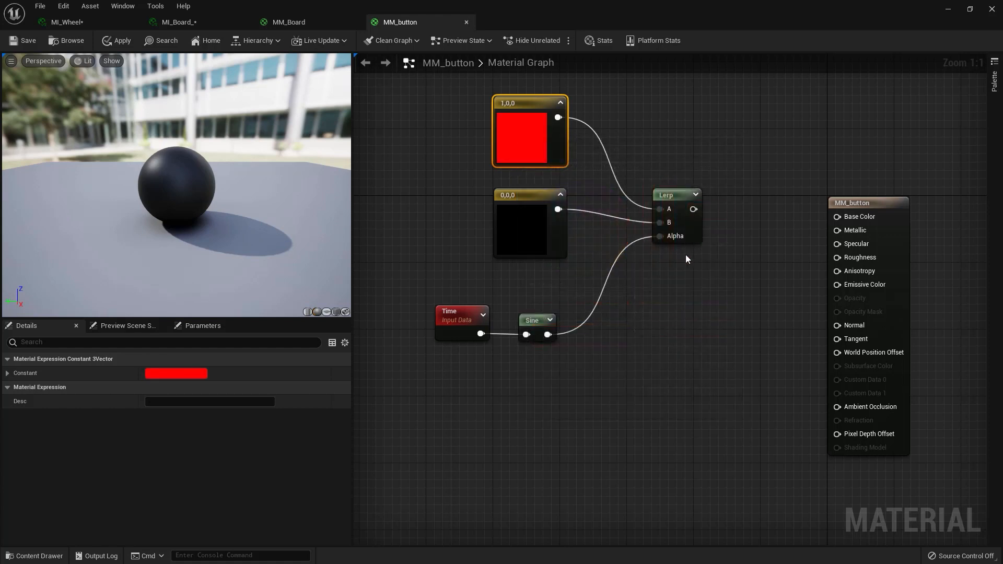
- Delete the black constant feeding the Lerp's B input and connect the Lerp output to Base Color
{"action": "left_click", "coordinate": [526, 197]}
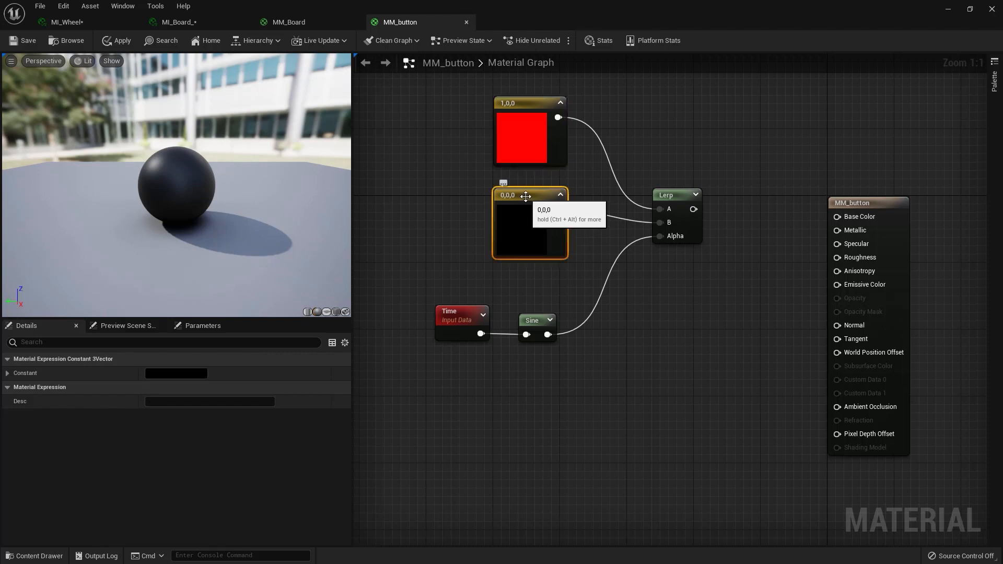
{"action": "key", "text": "Delete"}
{"action": "left_click_drag", "start_coordinate": [694, 209], "coordinate": [837, 217]}
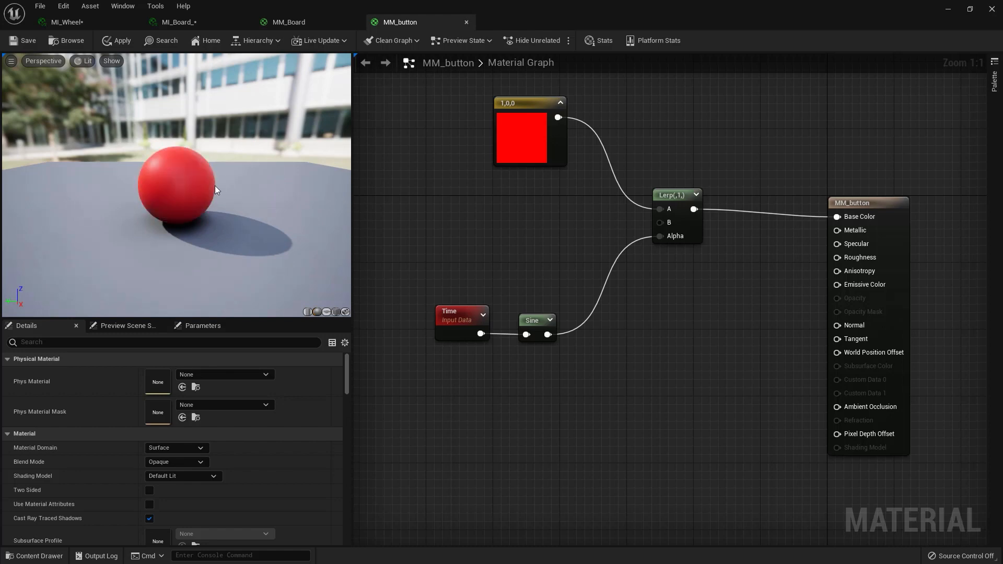
- Insert a Multiply node between the red color constant and the Lerp's A input
{"action": "key", "text": "m"}
{"action": "left_click", "coordinate": [527, 236]}
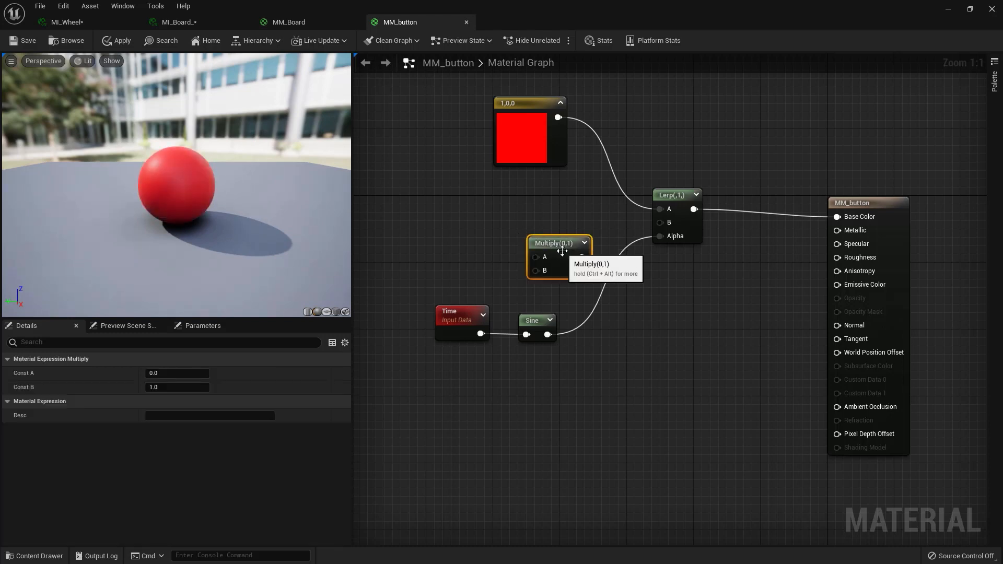
{"action": "left_click_drag", "start_coordinate": [564, 242], "coordinate": [660, 209]}
{"action": "left_click_drag", "start_coordinate": [529, 118], "coordinate": [535, 216]}
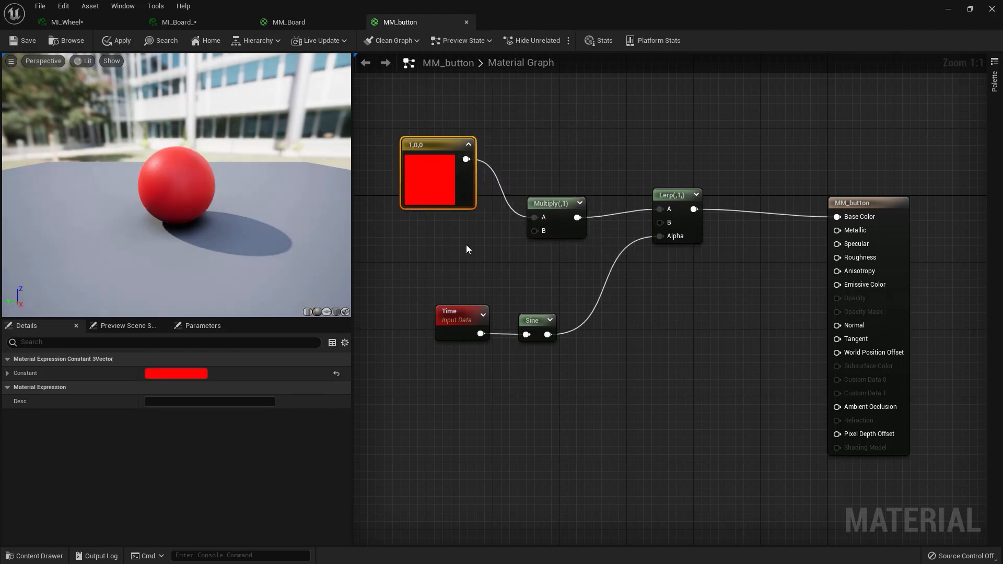
- Add a scalar Constant node and feed it into the Lerp's B input
{"action": "key", "text": "1"}
{"action": "left_click", "coordinate": [463, 247]}
{"action": "left_click_drag", "start_coordinate": [475, 252], "coordinate": [536, 231]}
{"action": "left_click_drag", "start_coordinate": [447, 259], "coordinate": [660, 223]}
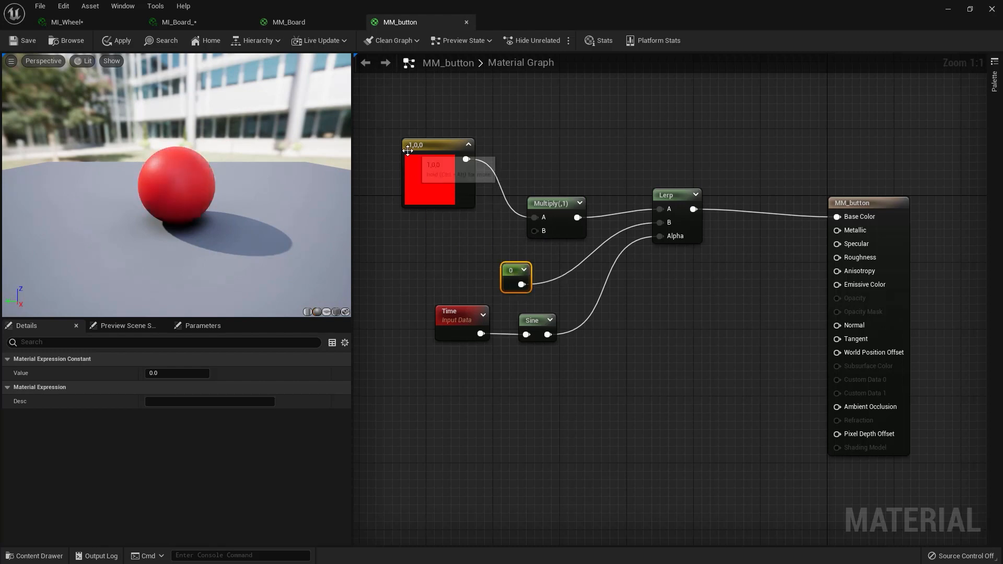
- Connect the Lerp output to Emissive Color as well, and apply the material to check the button in the level
{"action": "left_click_drag", "start_coordinate": [694, 208], "coordinate": [836, 284]}
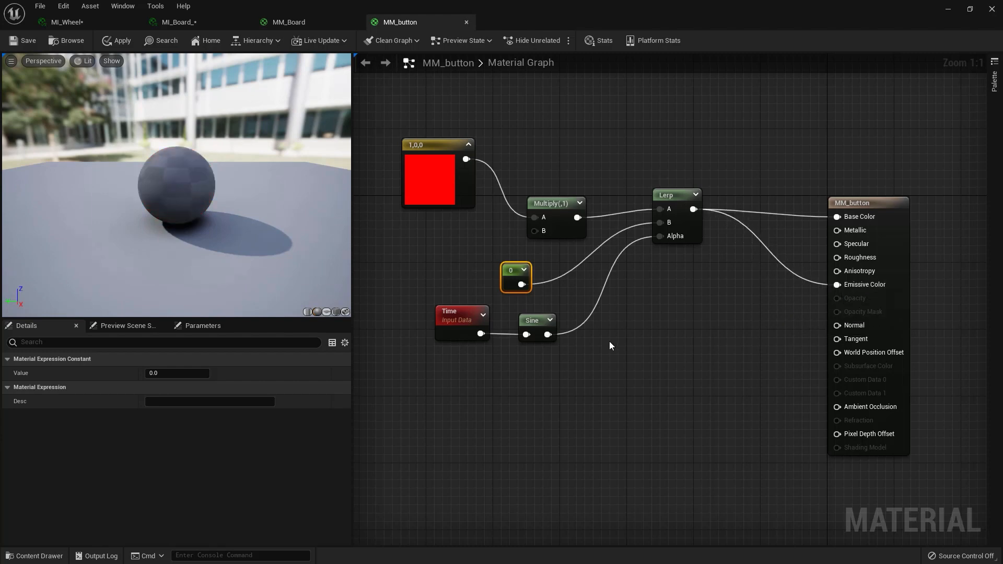
{"action": "left_click", "coordinate": [124, 41]}
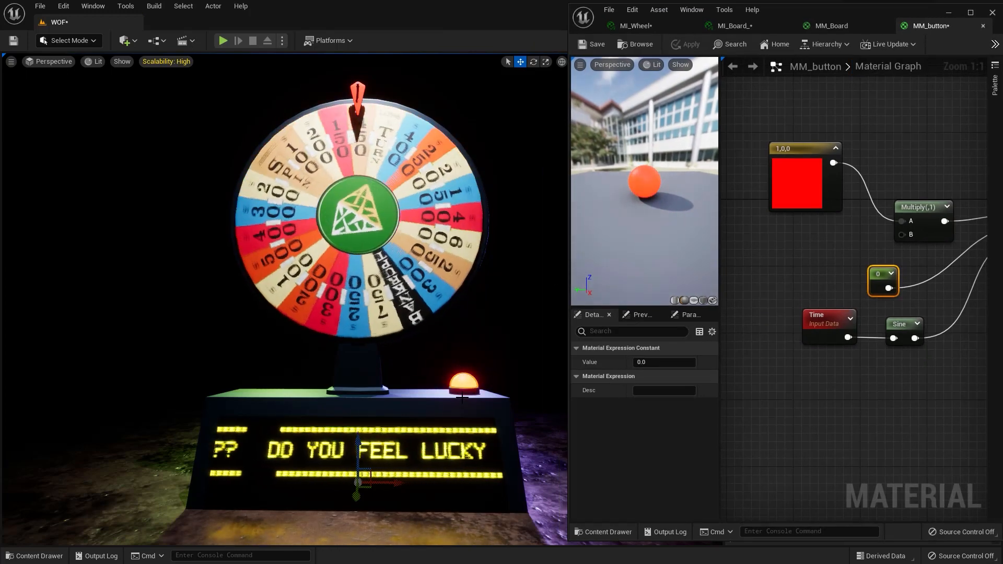
{"action": "right_click_drag", "start_coordinate": [952, 430], "coordinate": [881, 445]}
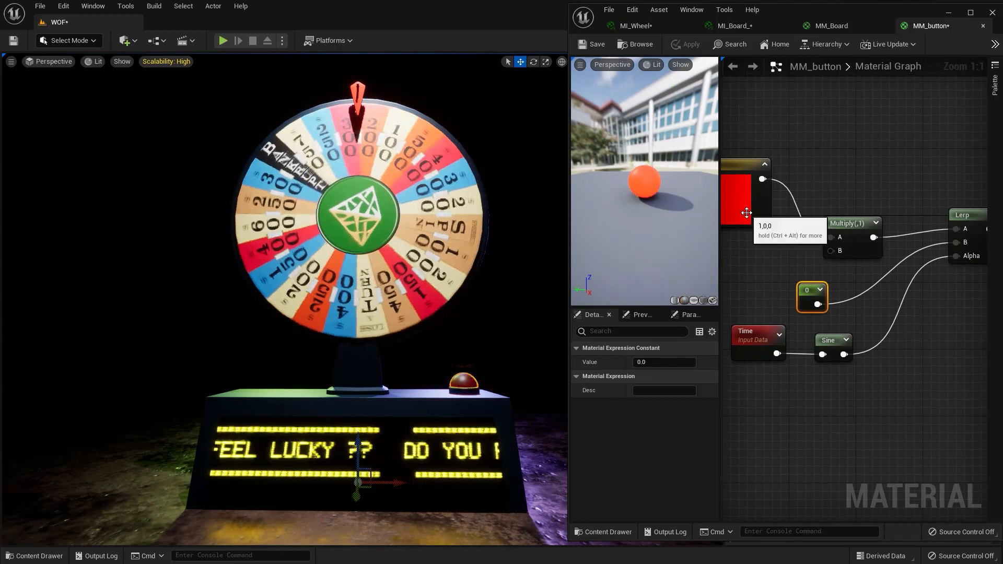
{"action": "left_click", "coordinate": [969, 14]}
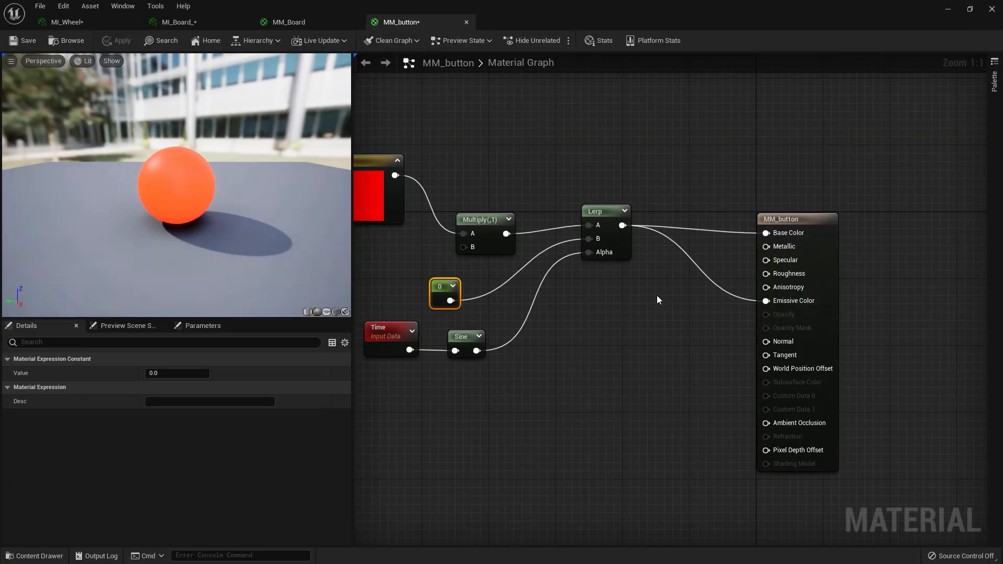
- Delete the Multiply node and the scalar constant, and reconnect the red constant directly to the Lerp's A input
{"action": "left_click", "coordinate": [480, 220]}
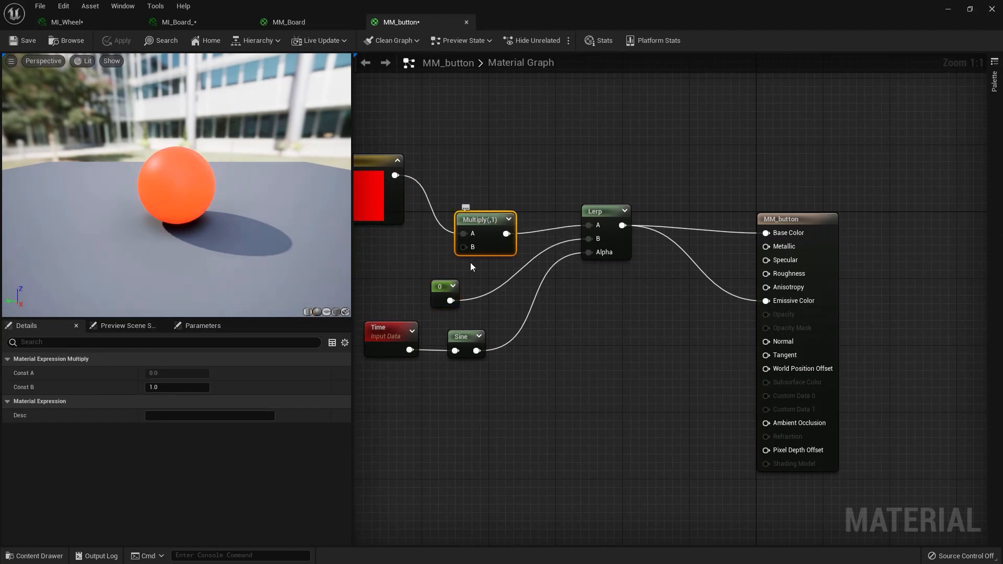
{"action": "key", "text": "Delete"}
{"action": "left_click", "coordinate": [442, 287]}
{"action": "key", "text": "Delete"}
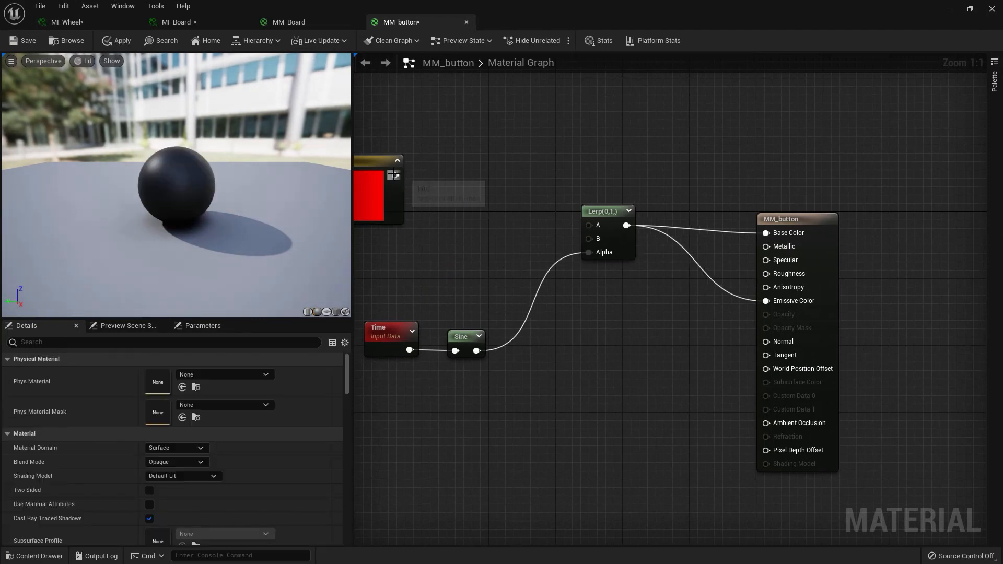
{"action": "left_click_drag", "start_coordinate": [395, 175], "coordinate": [590, 221]}
- Move the red constant higher in the graph and feed a duplicate of it into the Lerp's B input
{"action": "left_click", "coordinate": [369, 164]}
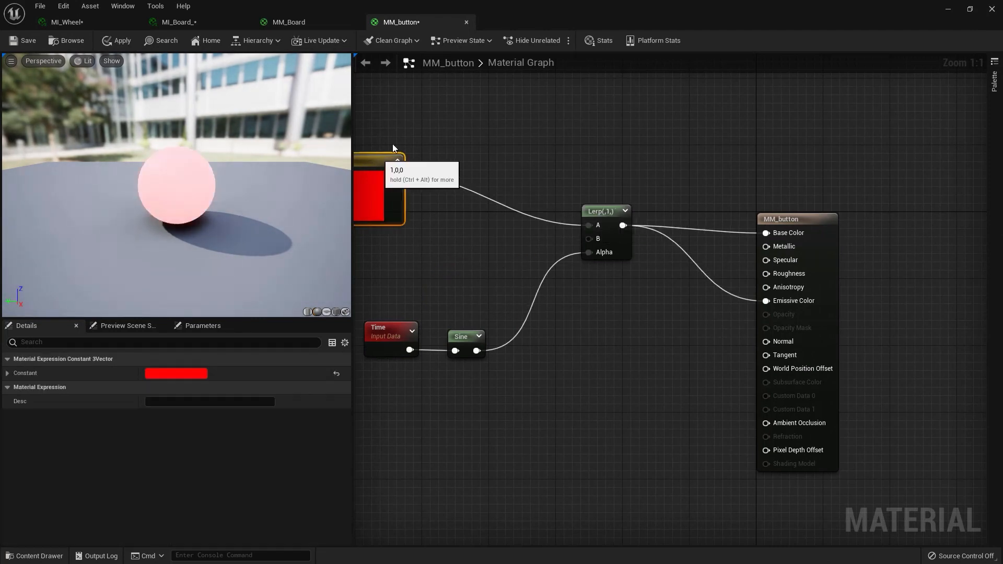
{"action": "left_click_drag", "start_coordinate": [370, 164], "coordinate": [412, 107]}
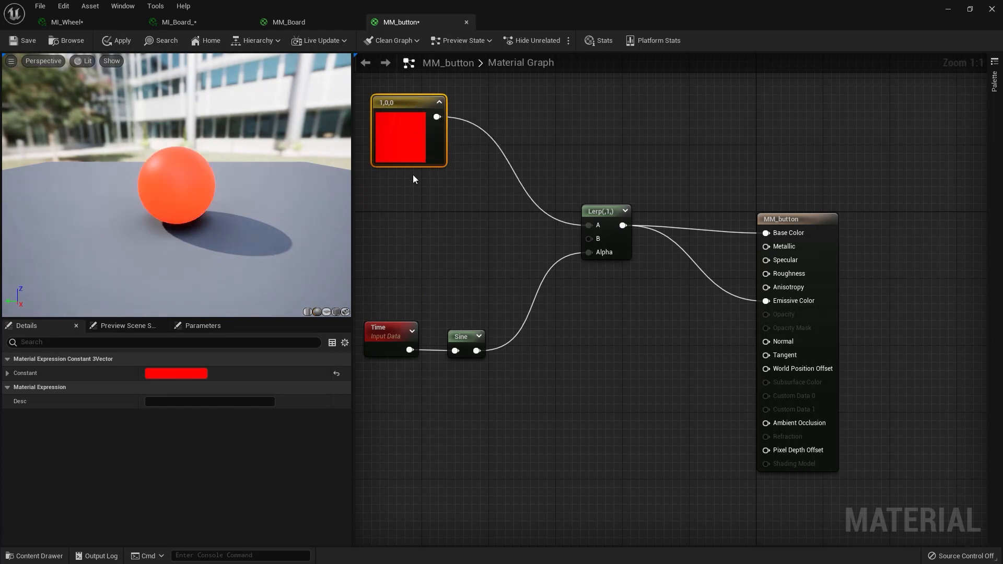
{"action": "key", "text": "ctrl+c"}
{"action": "key", "text": "ctrl+v"}
{"action": "left_click_drag", "start_coordinate": [434, 193], "coordinate": [591, 236]}
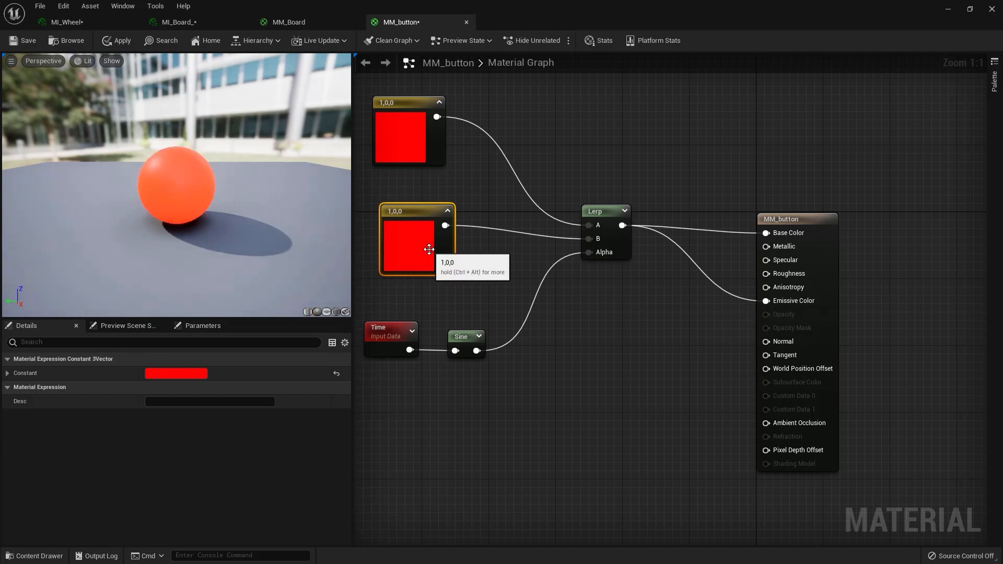
- Set the color constant feeding the Lerp's B input to yellow (1,0.88,0.0416) and apply the material
{"action": "double_click", "coordinate": [412, 250]}
{"action": "mouse_move", "coordinate": [489, 374]}
{"action": "left_mouse_down"}
{"action": "mouse_move", "coordinate": [504, 385]}
{"action": "mouse_move", "coordinate": [525, 381]}
{"action": "left_mouse_up"}
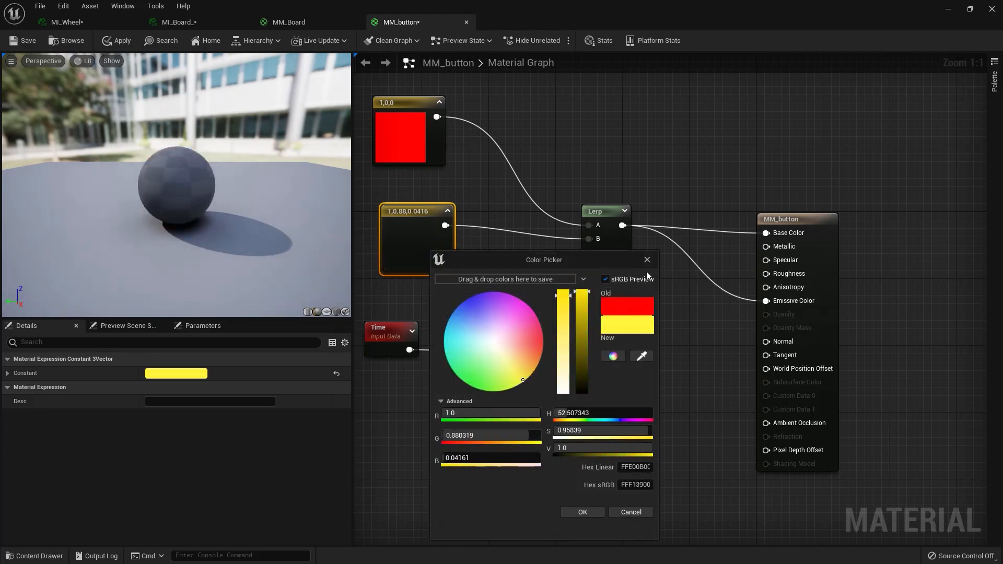
{"action": "left_click", "coordinate": [594, 511]}
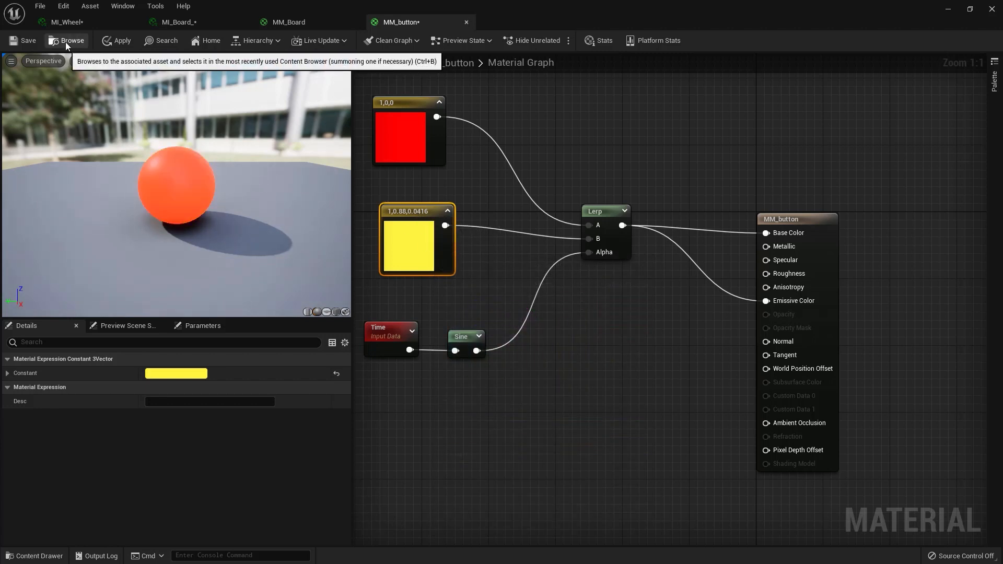
{"action": "left_click", "coordinate": [116, 40]}
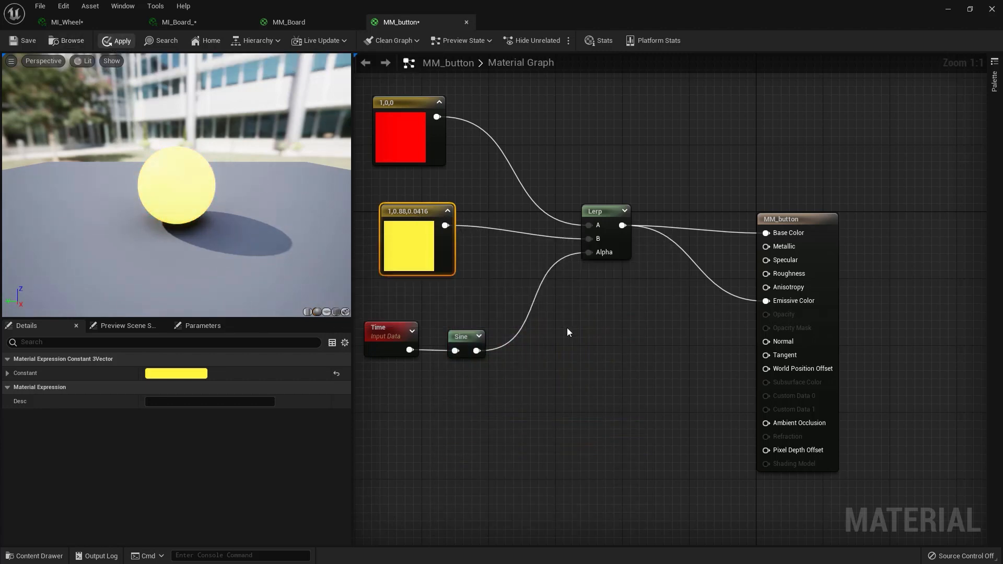
- Align the yellow constant under the red one and move the Time and Sine nodes away from the Lerp to make room
{"action": "left_click_drag", "start_coordinate": [406, 217], "coordinate": [398, 226]}
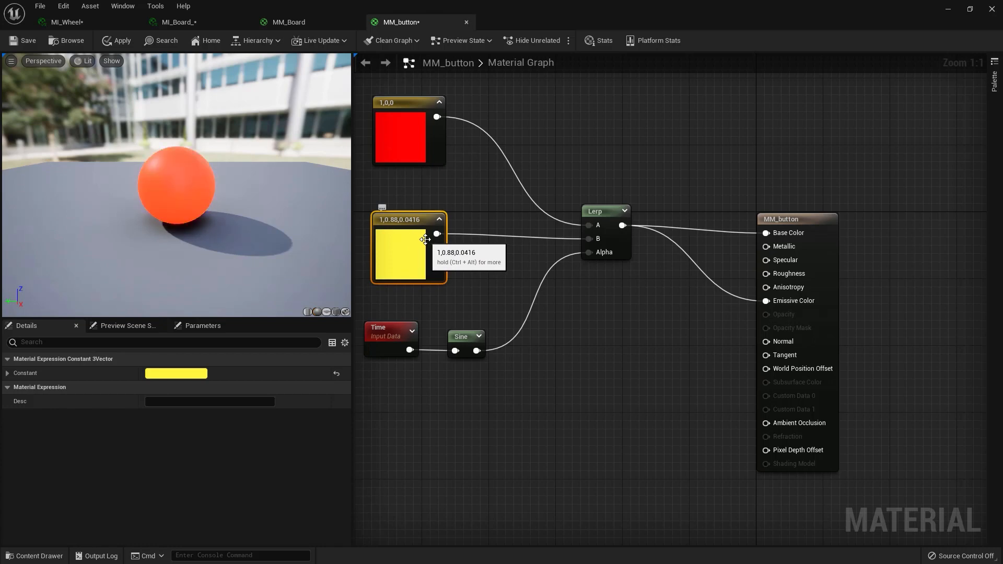
{"action": "right_click_drag", "start_coordinate": [526, 389], "coordinate": [742, 410]}
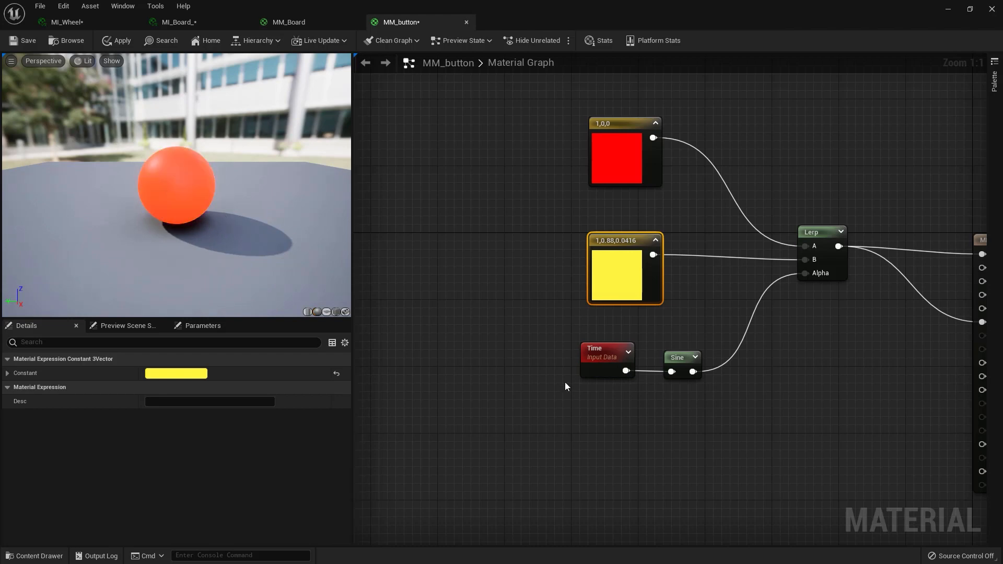
{"action": "left_click_drag", "start_coordinate": [553, 338], "coordinate": [693, 391]}
{"action": "left_click_drag", "start_coordinate": [674, 357], "coordinate": [590, 384]}
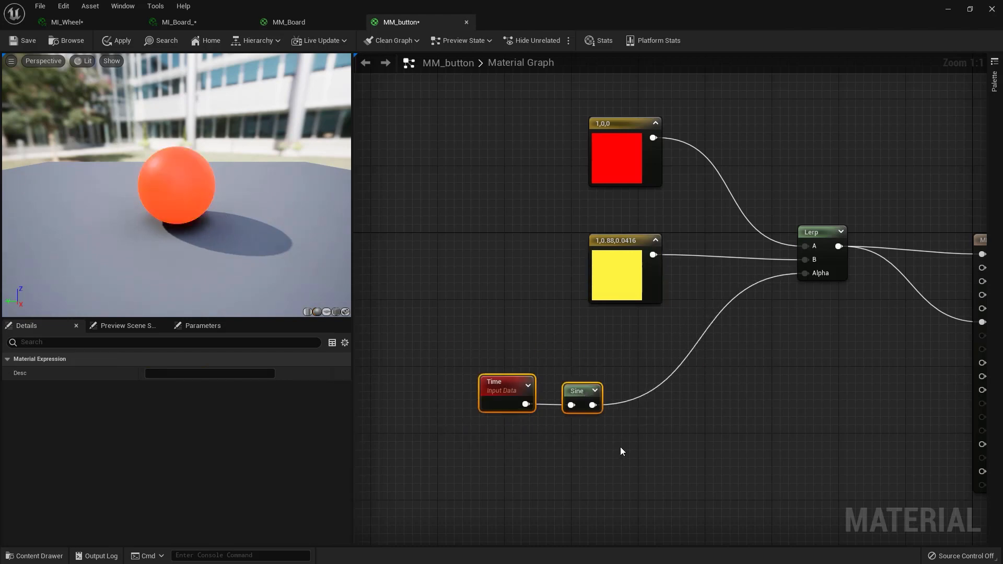
{"action": "left_click", "coordinate": [666, 416]}
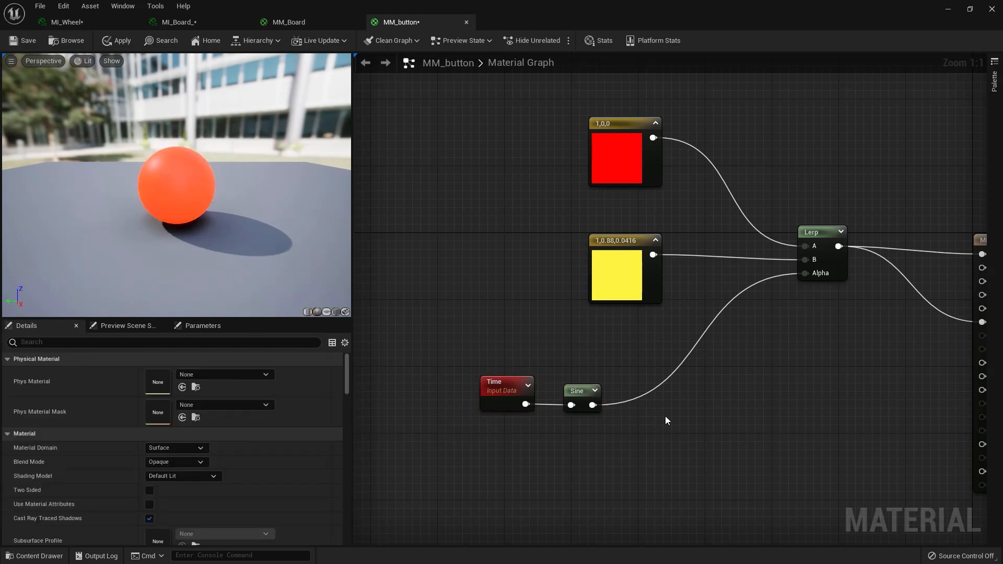
- Insert a Multiply node between the Sine output and the Lerp's Alpha, moving the Time and Sine nodes closer under the yellow constant
{"action": "left_click", "coordinate": [726, 368]}
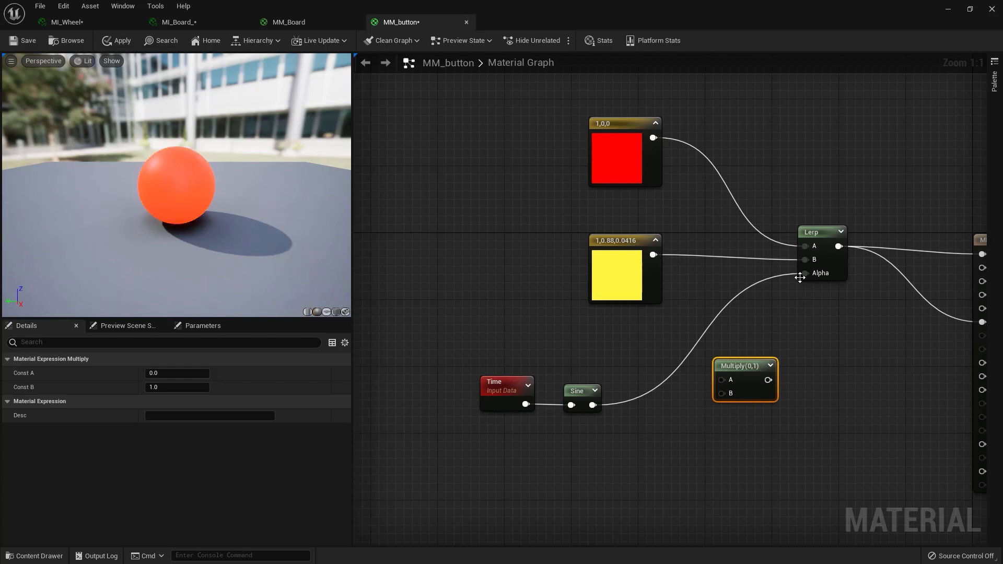
{"action": "mouse_move", "coordinate": [804, 273]}
{"action": "left_mouse_down", "text": "ctrl"}
{"action": "mouse_move", "coordinate": [721, 307]}
{"action": "mouse_move", "coordinate": [707, 377]}
{"action": "mouse_move", "coordinate": [805, 379]}
{"action": "mouse_move", "coordinate": [805, 273]}
{"action": "left_mouse_up", "text": "ctrl"}
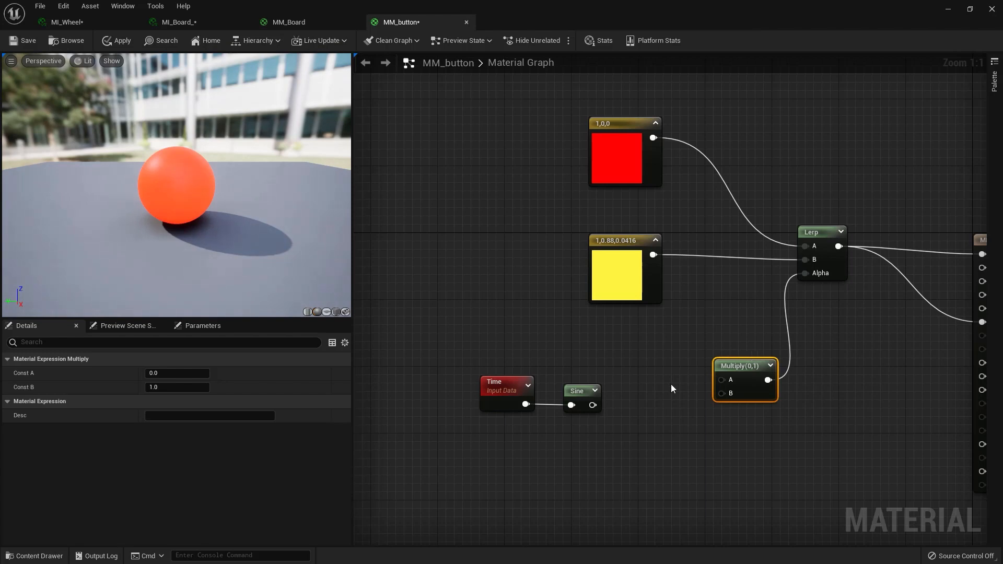
{"action": "left_click_drag", "start_coordinate": [722, 380], "coordinate": [592, 405]}
{"action": "left_click_drag", "start_coordinate": [472, 375], "coordinate": [592, 351]}
- Feed the Multiply's B input from a new scalar constant set to 3 and apply the material
{"action": "left_click", "coordinate": [582, 408]}
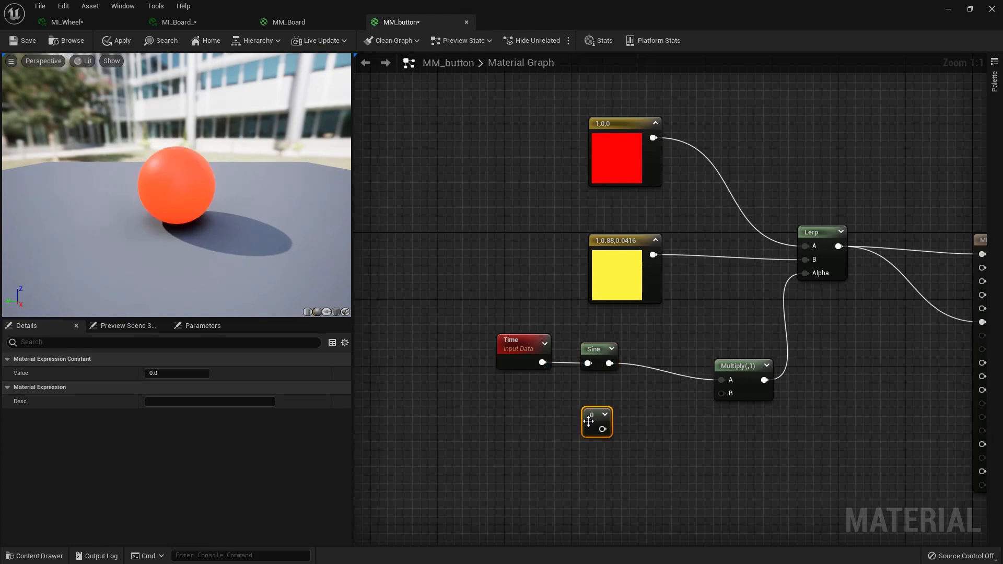
{"action": "left_click_drag", "start_coordinate": [603, 430], "coordinate": [721, 393]}
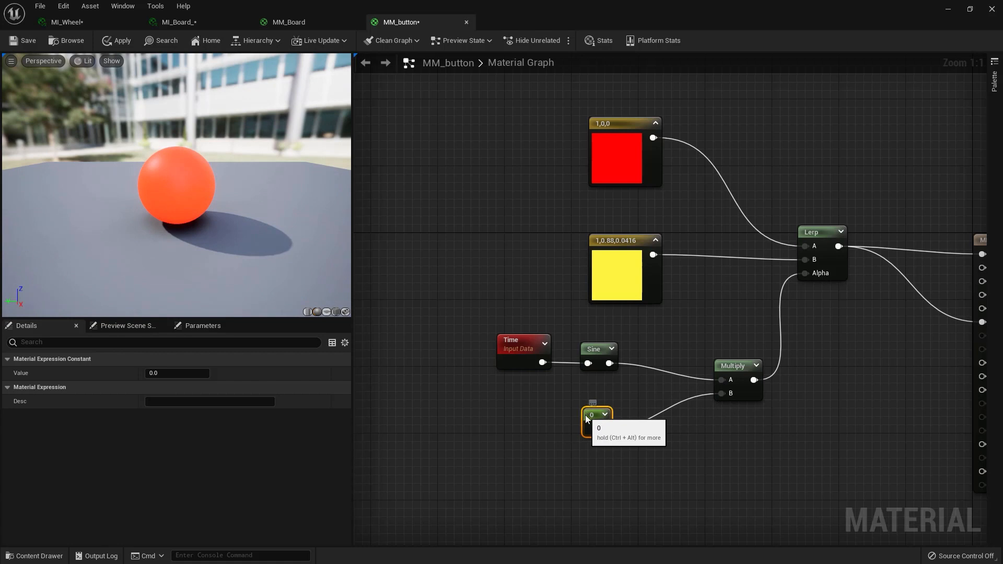
{"action": "left_click", "coordinate": [171, 374]}
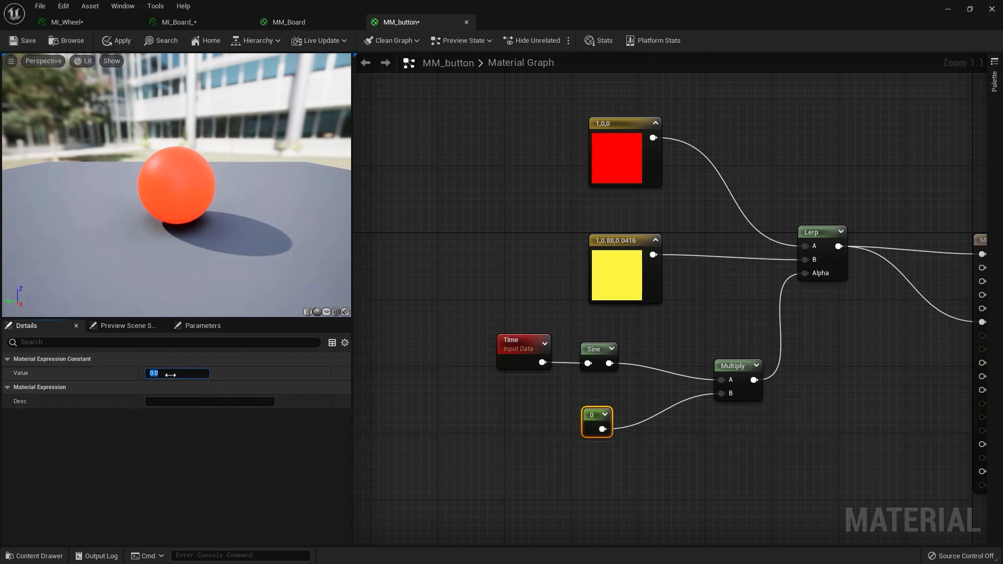
{"action": "type", "text": "3"}
{"action": "key", "text": "Return"}
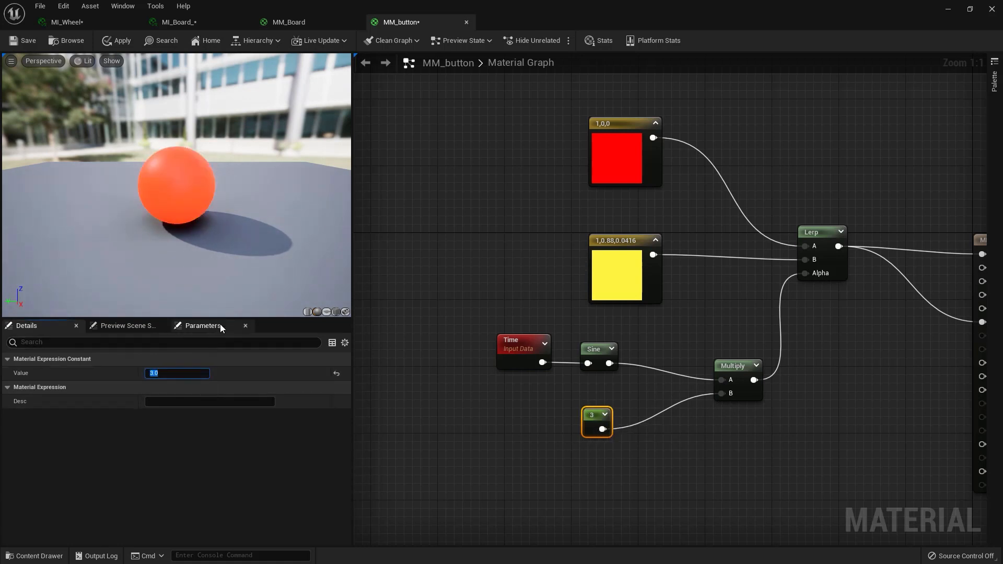
{"action": "left_click", "coordinate": [111, 40]}
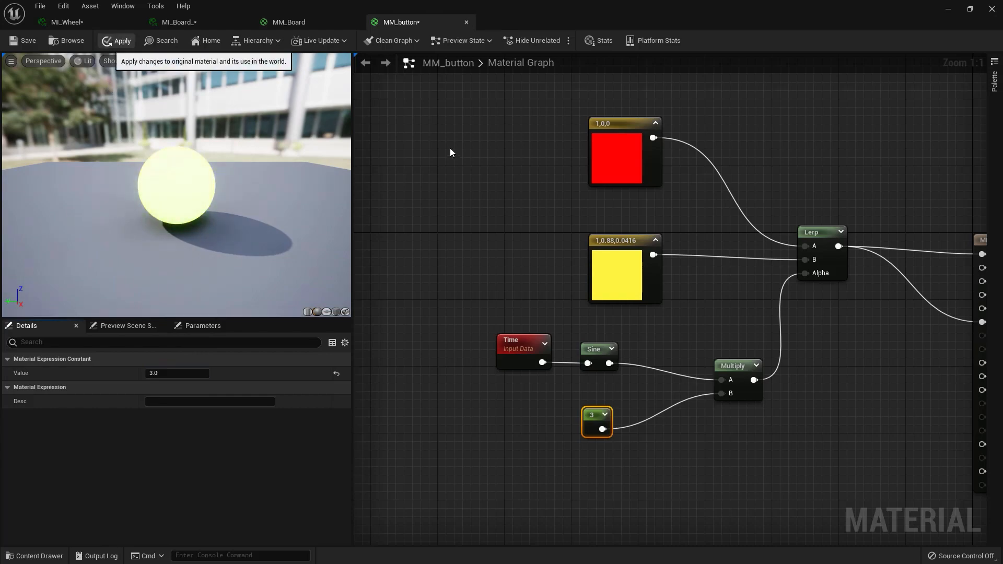
- Examine the button's color animation in the level beside the graph, and move the red constant closer to the yellow one
{"action": "left_click", "coordinate": [970, 9]}
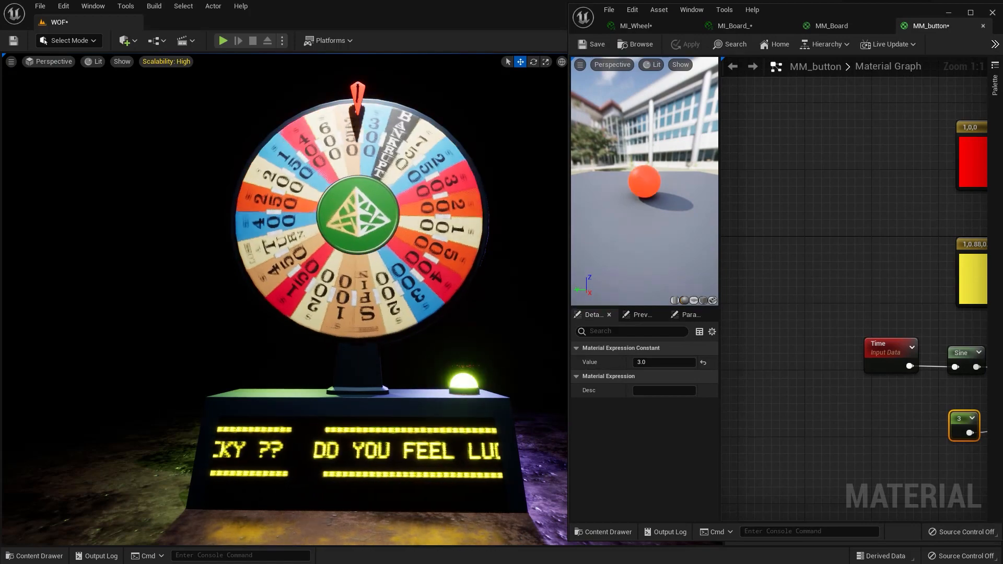
{"action": "right_click_drag", "start_coordinate": [932, 425], "coordinate": [757, 387]}
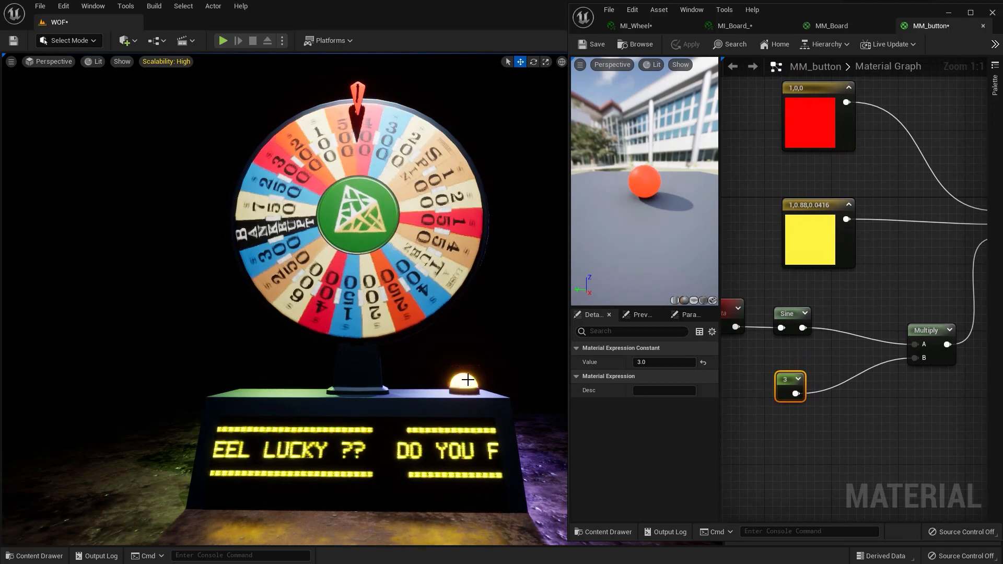
{"action": "left_click", "coordinate": [926, 331]}
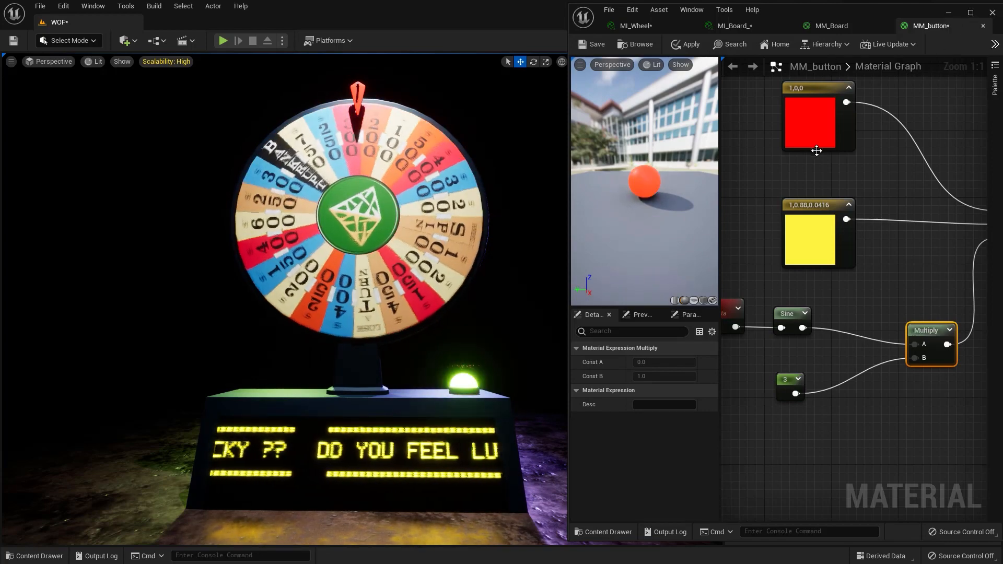
{"action": "left_click_drag", "start_coordinate": [821, 119], "coordinate": [822, 140]}
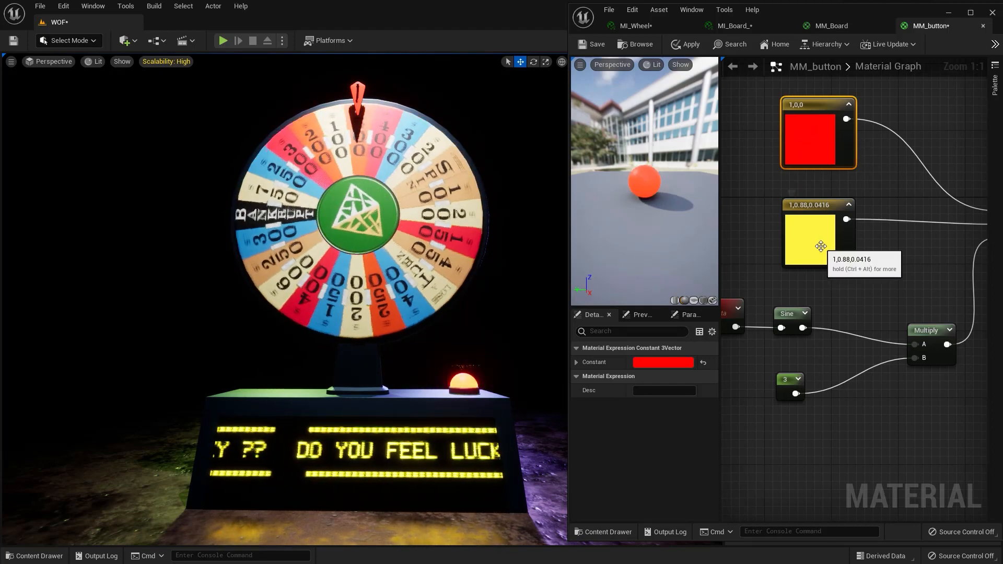
{"action": "double_click", "coordinate": [945, 32]}
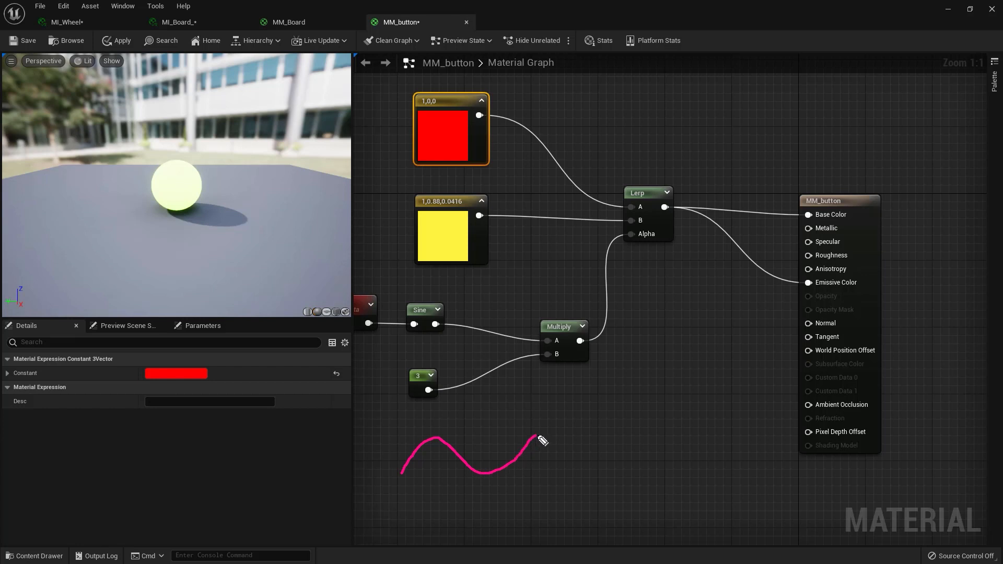
{"action": "left_click_drag", "start_coordinate": [603, 472], "coordinate": [641, 441]}
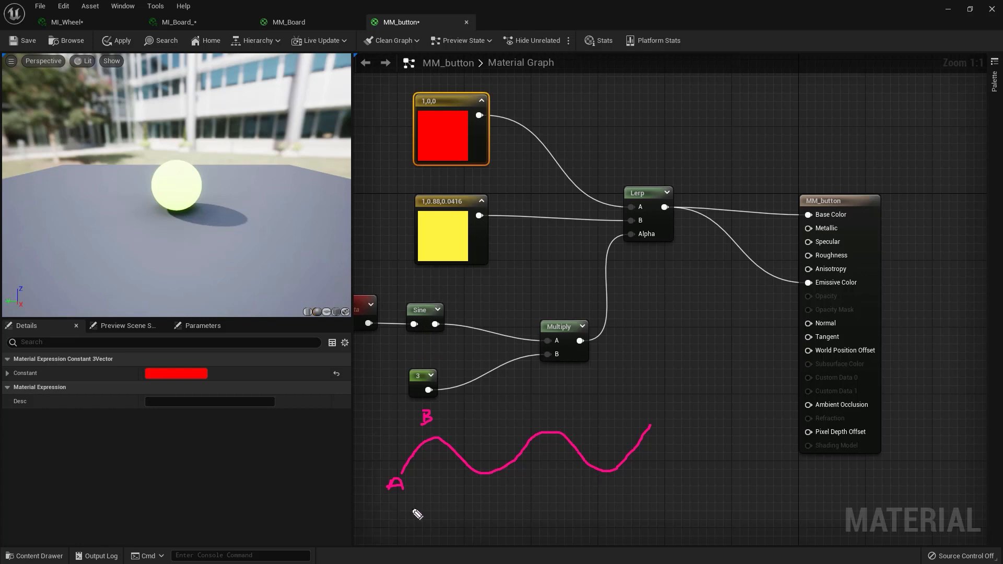
{"action": "mouse_move", "coordinate": [405, 505]}
{"action": "left_mouse_down"}
{"action": "mouse_move", "coordinate": [432, 500]}
{"action": "mouse_move", "coordinate": [464, 534]}
{"action": "mouse_move", "coordinate": [514, 538]}
{"action": "mouse_move", "coordinate": [522, 504]}
{"action": "mouse_move", "coordinate": [576, 497]}
{"action": "left_mouse_up"}
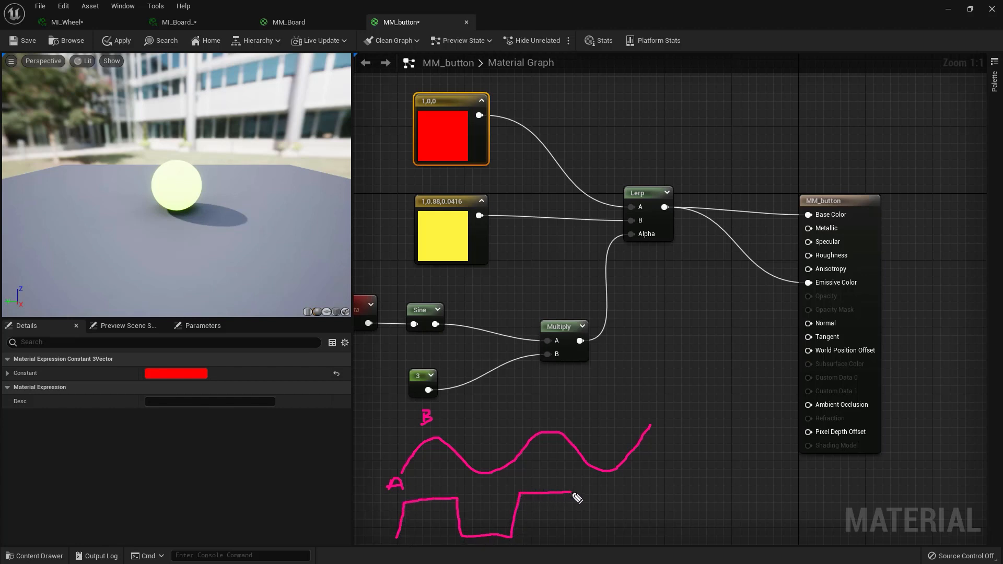
{"action": "left_click_drag", "start_coordinate": [584, 539], "coordinate": [620, 541]}
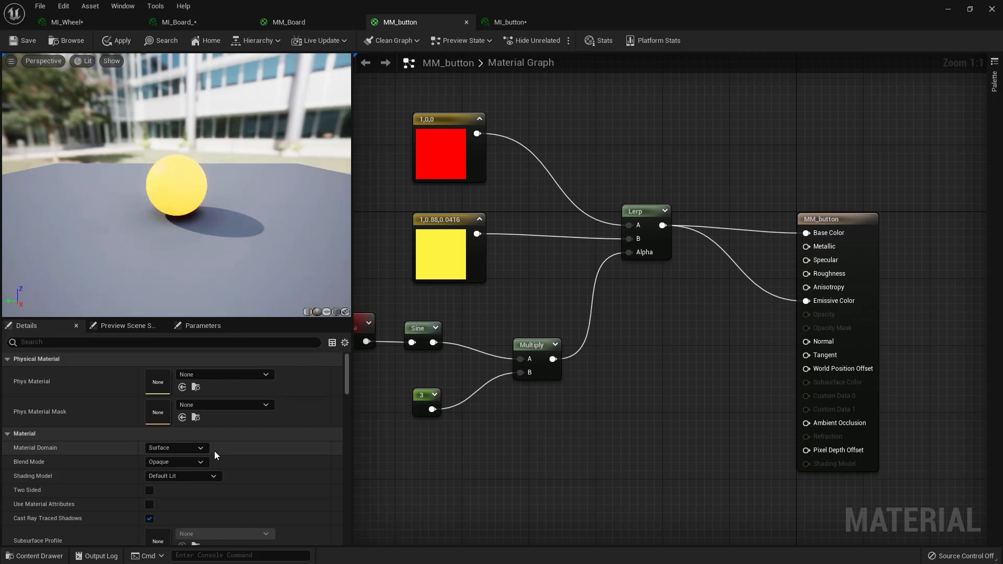
- Add a ValueStep function node below the Multiply node
{"action": "right_click", "coordinate": [527, 437]}
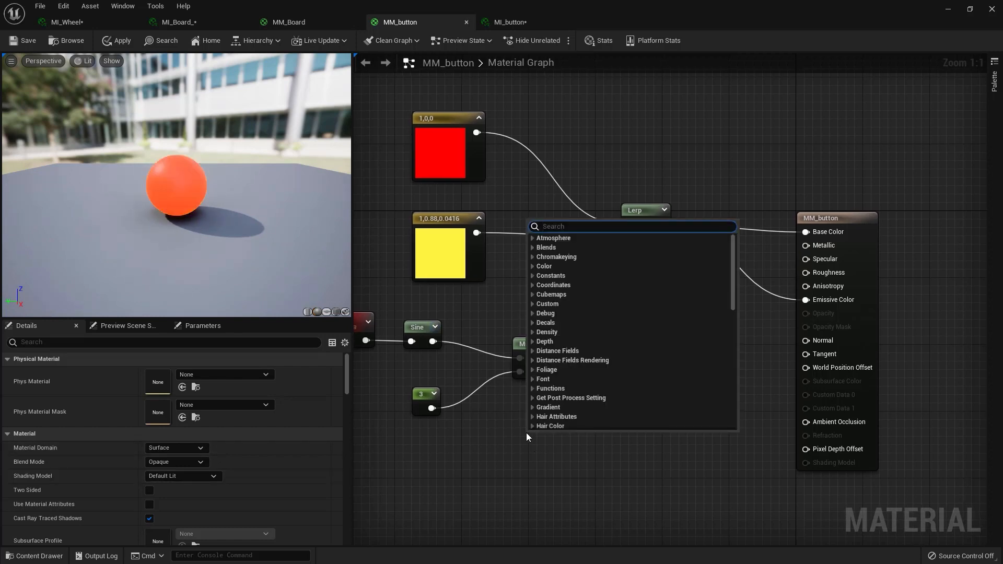
{"action": "type", "text": "valueste"}
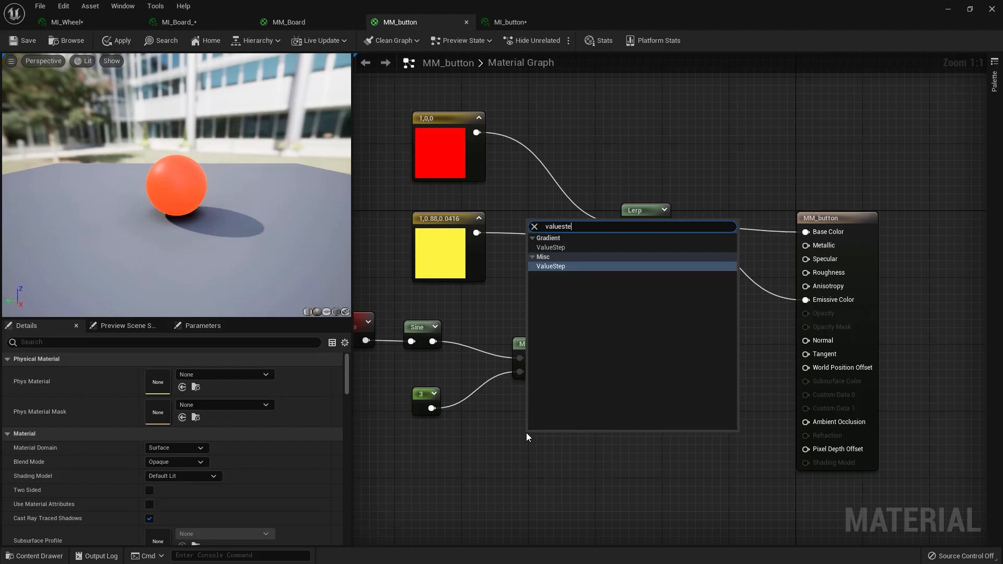
{"action": "key", "text": "Return"}
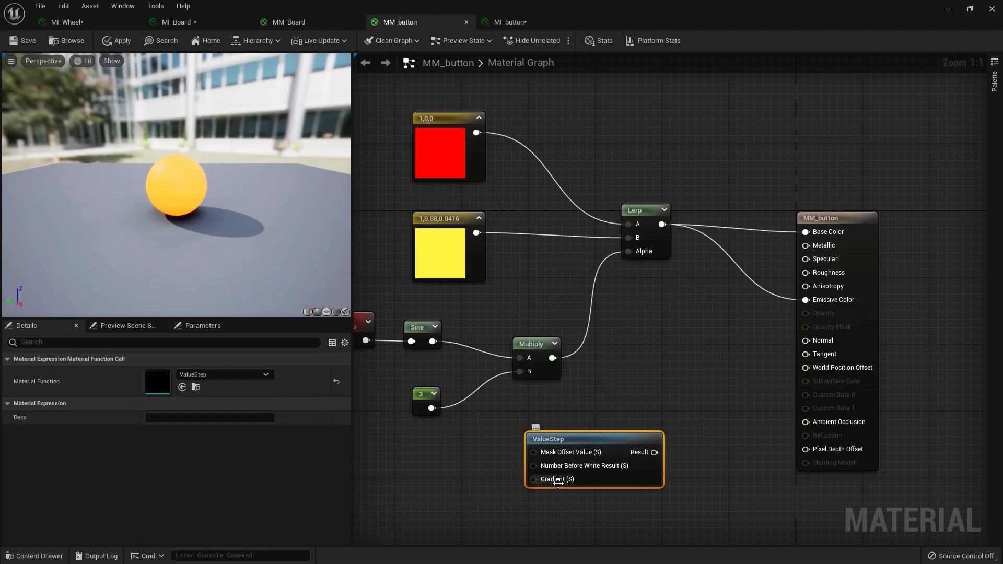
{"action": "left_click_drag", "start_coordinate": [533, 479], "coordinate": [447, 482]}
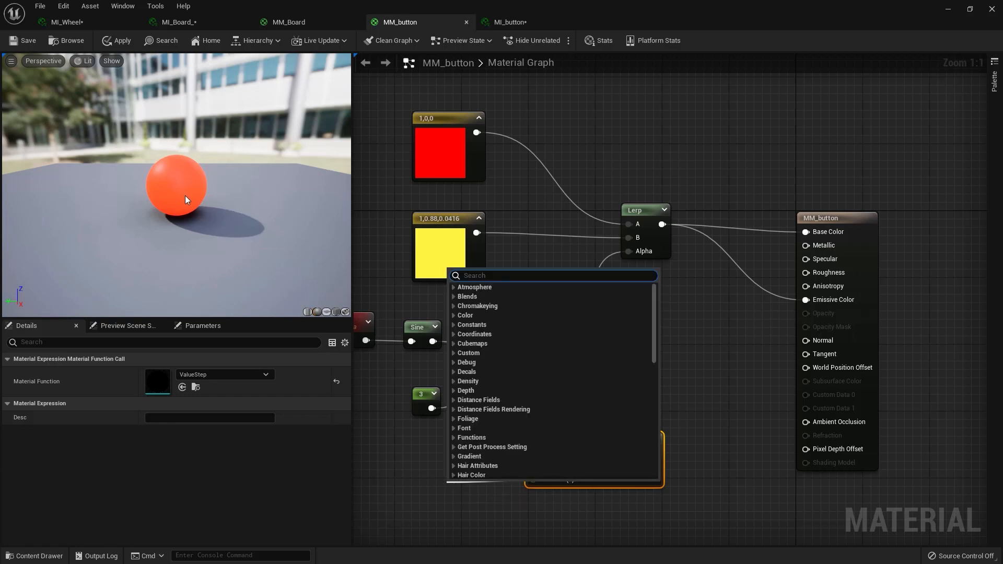
{"action": "left_click", "coordinate": [415, 478]}
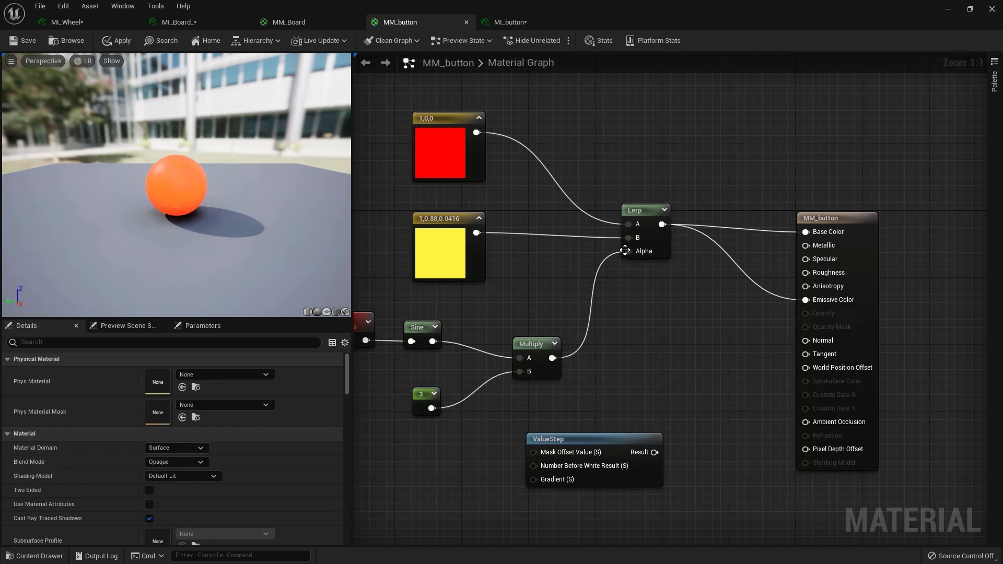
- Reroute the Multiply output from the Lerp's Alpha into the ValueStep's Gradient input, and place Multiply just before the ValueStep
{"action": "left_click_drag", "start_coordinate": [626, 252], "coordinate": [618, 264], "text": "ctrl"}
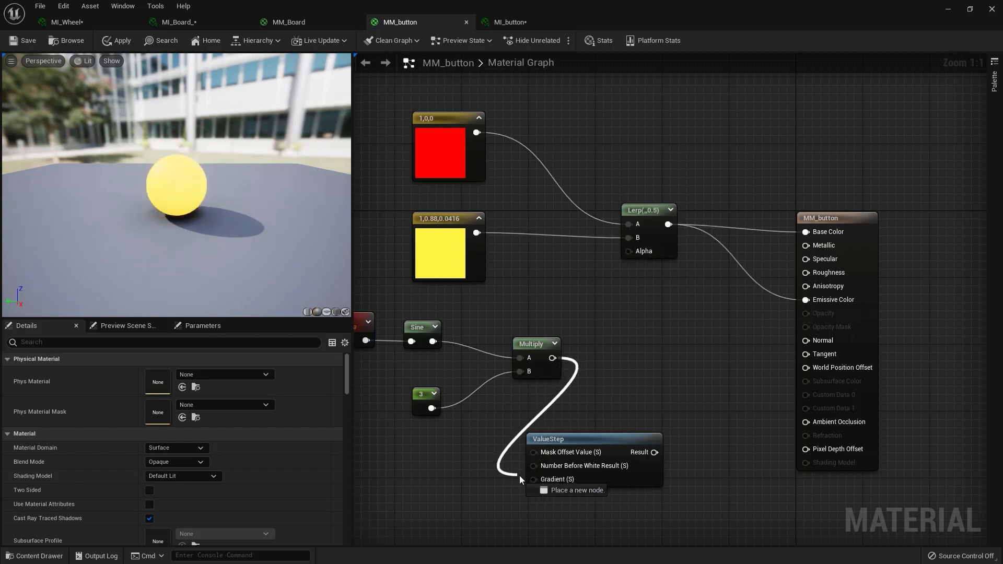
{"action": "left_click_drag", "start_coordinate": [520, 476], "coordinate": [533, 478], "text": "ctrl"}
{"action": "left_click_drag", "start_coordinate": [534, 349], "coordinate": [484, 463]}
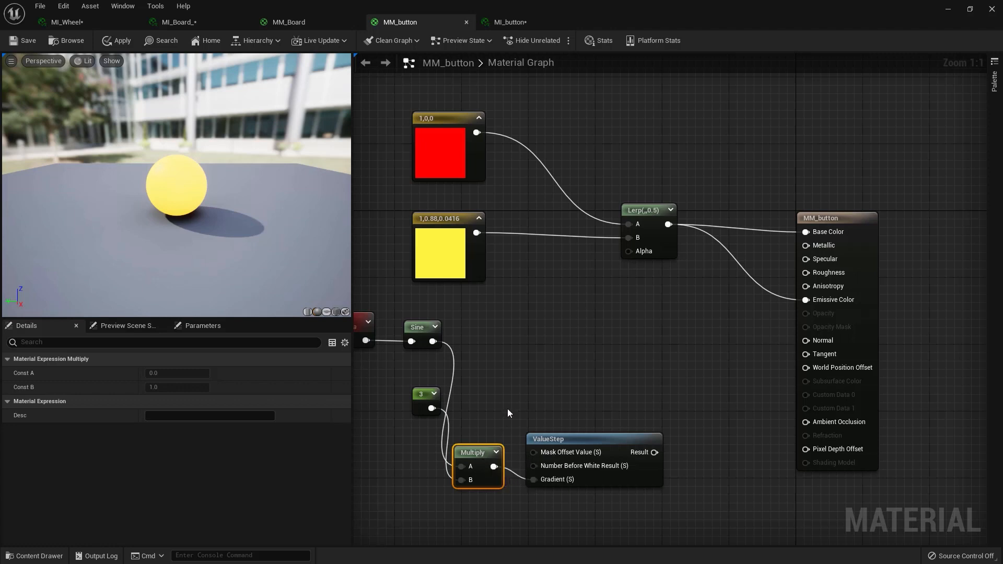
- Feed the ValueStep's Mask Offset Value from a new scalar constant set to 0.5
{"action": "key", "text": "1"}
{"action": "left_click", "coordinate": [507, 384]}
{"action": "left_click_drag", "start_coordinate": [509, 385], "coordinate": [500, 415]}
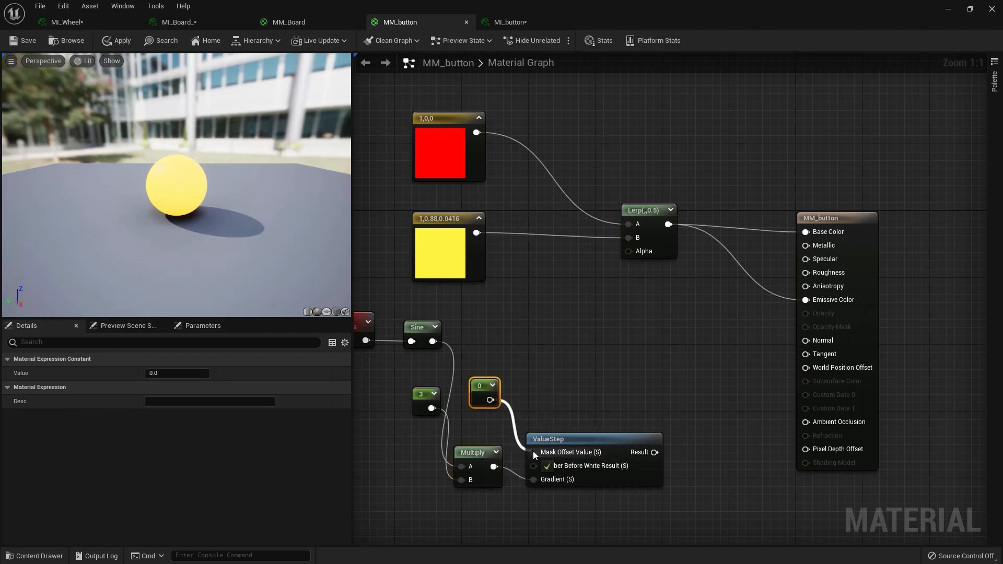
{"action": "left_click_drag", "start_coordinate": [533, 451], "coordinate": [534, 453]}
{"action": "left_click", "coordinate": [175, 371]}
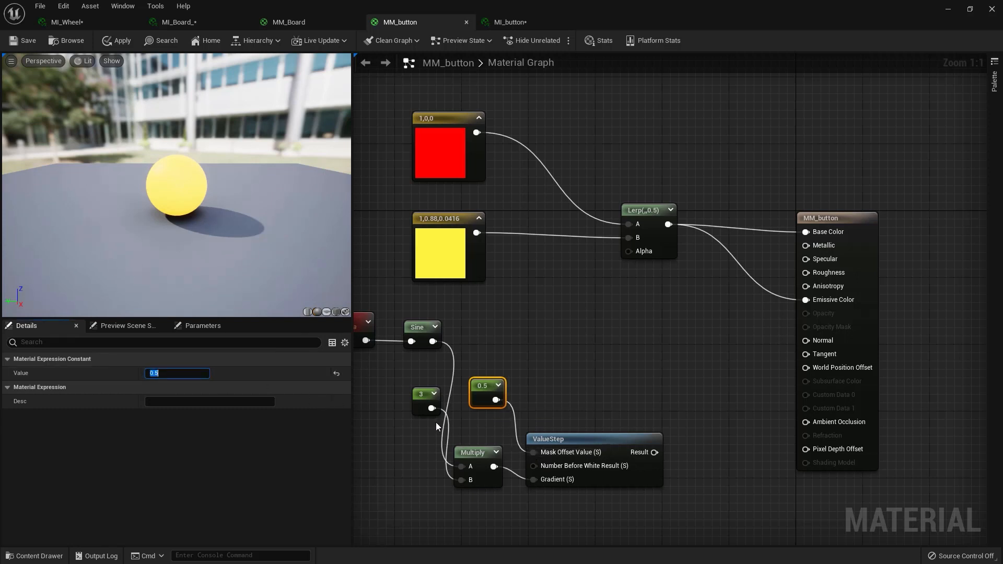
- Move the scalar constant 3 and the Time and Sine nodes down beside the relocated Multiply node
{"action": "left_click_drag", "start_coordinate": [417, 399], "coordinate": [405, 484]}
{"action": "right_click_drag", "start_coordinate": [482, 284], "coordinate": [663, 264]}
{"action": "left_click_drag", "start_coordinate": [595, 338], "coordinate": [547, 420]}
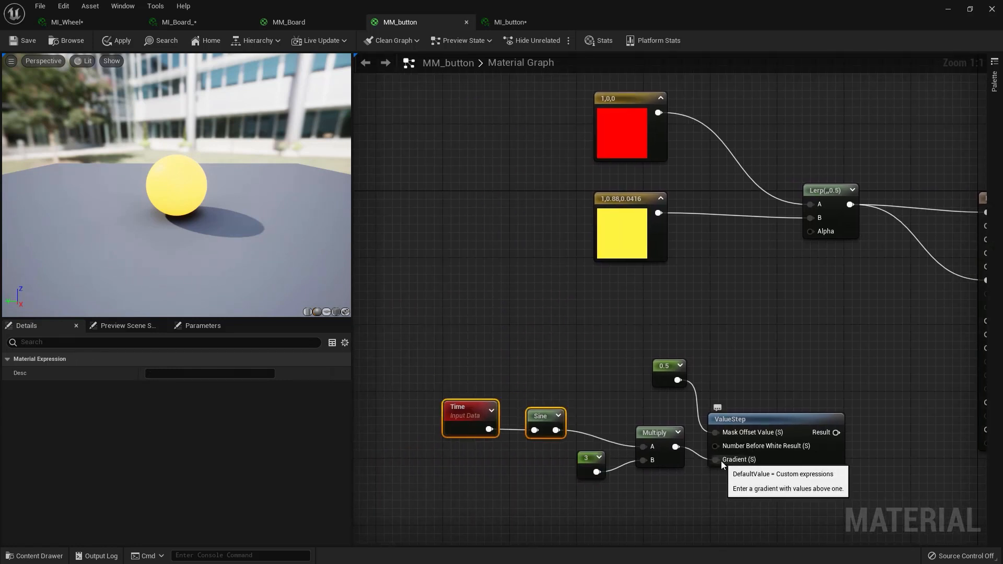
- Connect the ValueStep's Result output to the Lerp's Alpha input
{"action": "right_click_drag", "start_coordinate": [770, 399], "coordinate": [597, 356]}
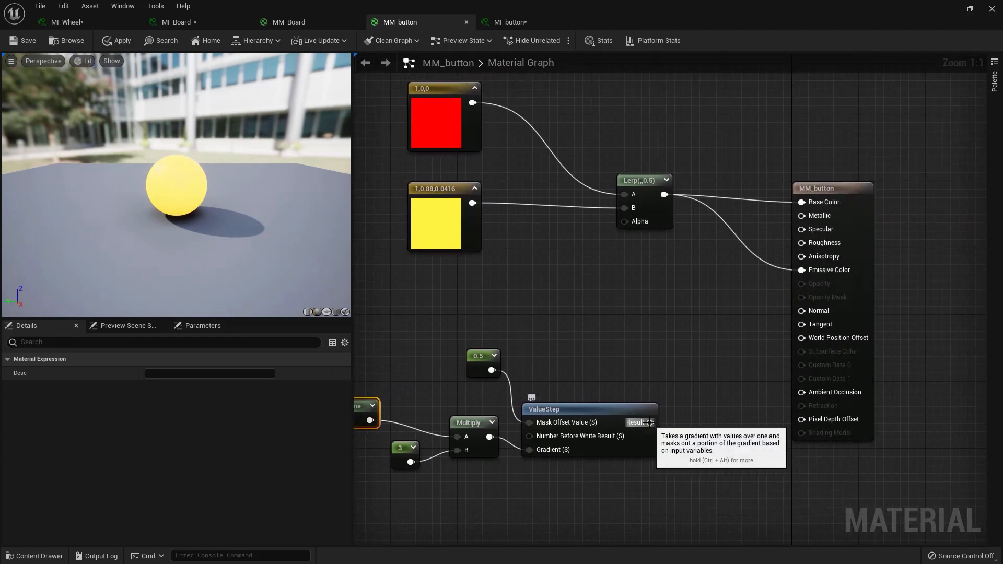
{"action": "left_click_drag", "start_coordinate": [649, 422], "coordinate": [608, 284]}
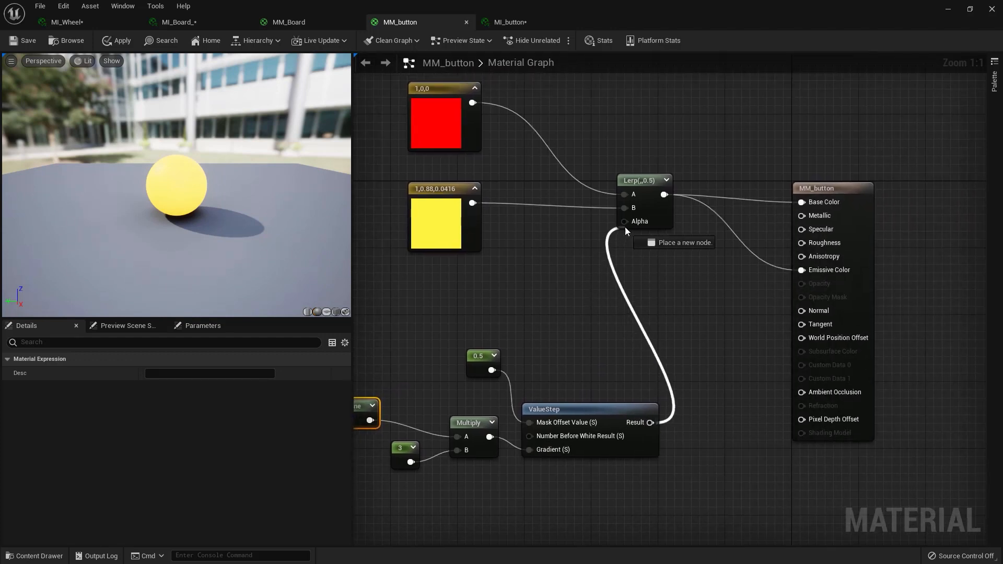
{"action": "left_click_drag", "start_coordinate": [626, 228], "coordinate": [625, 222]}
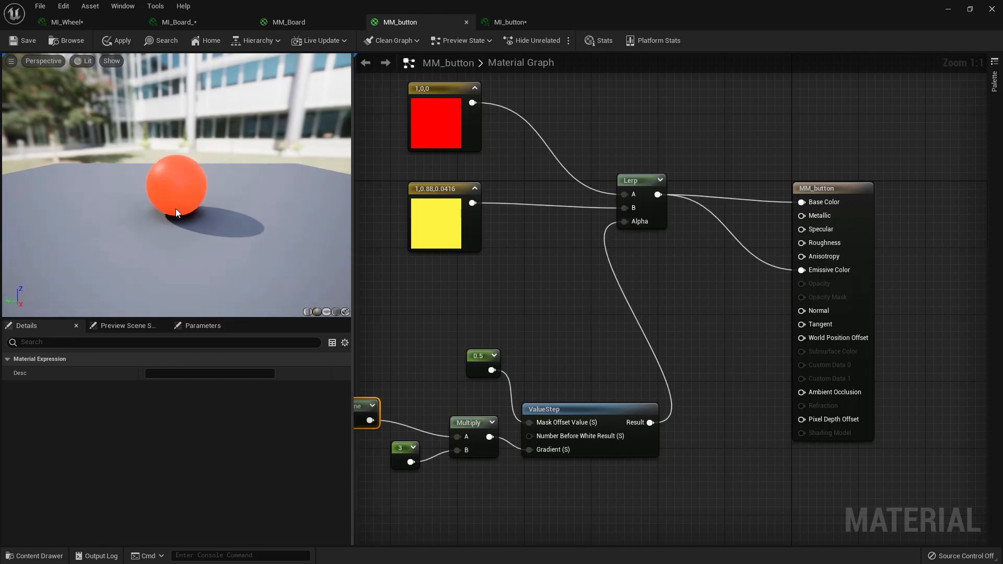
- Move the whole Time-to-ValueStep node chain up and away from the Lerp so the Alpha wire runs cleanly
{"action": "right_click_drag", "start_coordinate": [434, 352], "coordinate": [566, 298]}
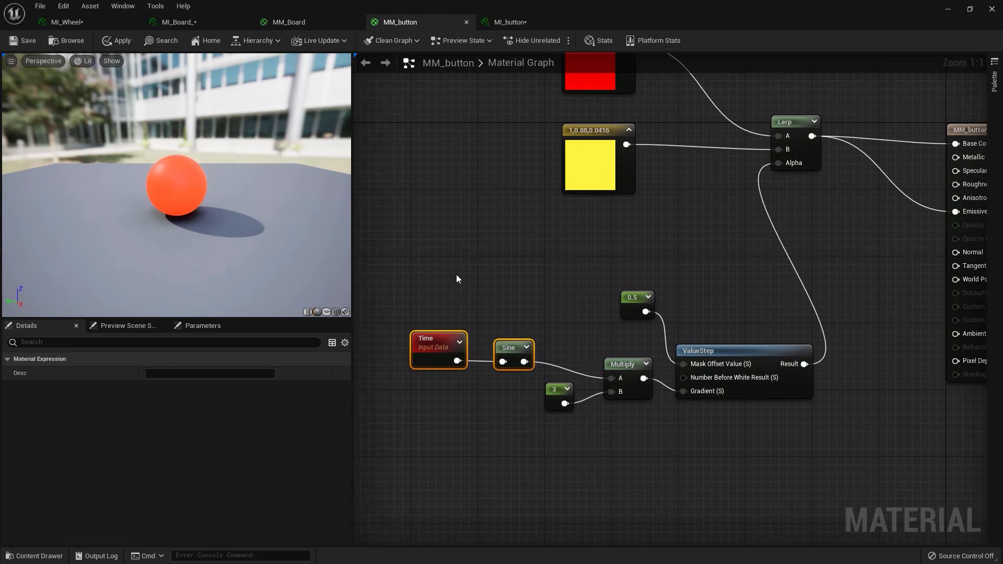
{"action": "left_click_drag", "start_coordinate": [447, 268], "coordinate": [753, 403]}
{"action": "left_click_drag", "start_coordinate": [728, 354], "coordinate": [579, 240]}
{"action": "left_click", "coordinate": [578, 335]}
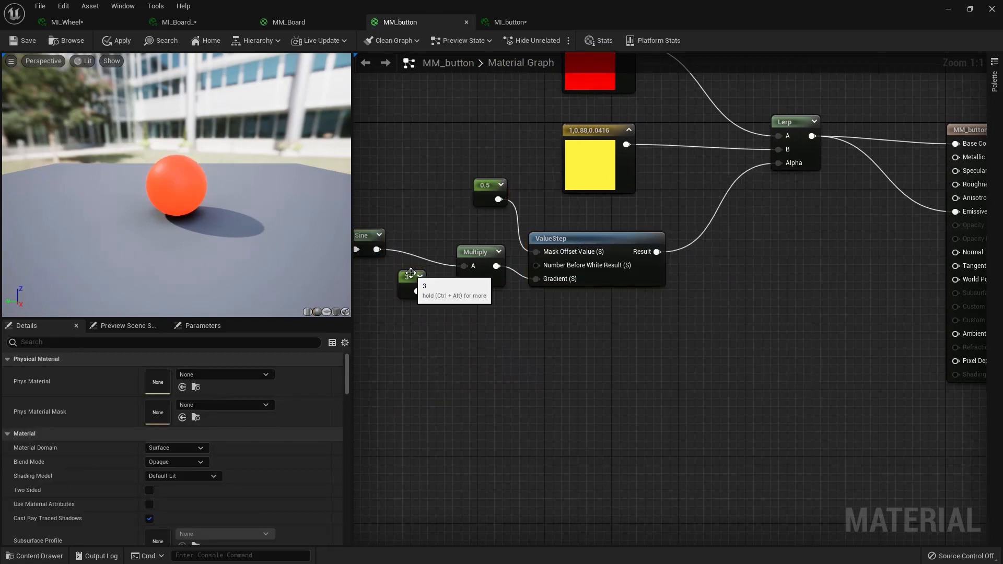
- Set the constant feeding the Multiply's B input to 2, apply the material, and check the button in the level
{"action": "left_click_drag", "start_coordinate": [415, 279], "coordinate": [403, 282]}
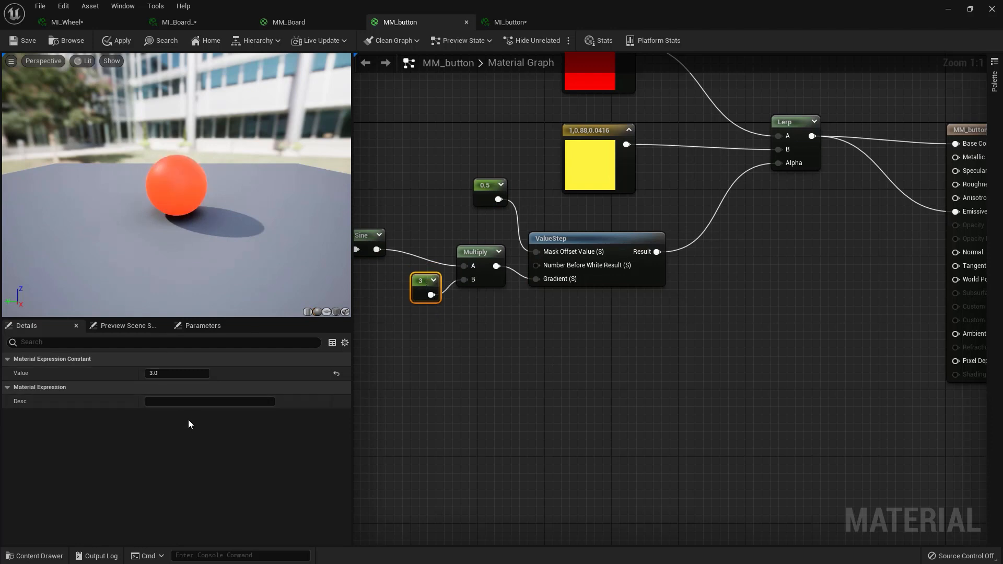
{"action": "left_click", "coordinate": [162, 373]}
{"action": "type", "text": "2"}
{"action": "key", "text": "Return"}
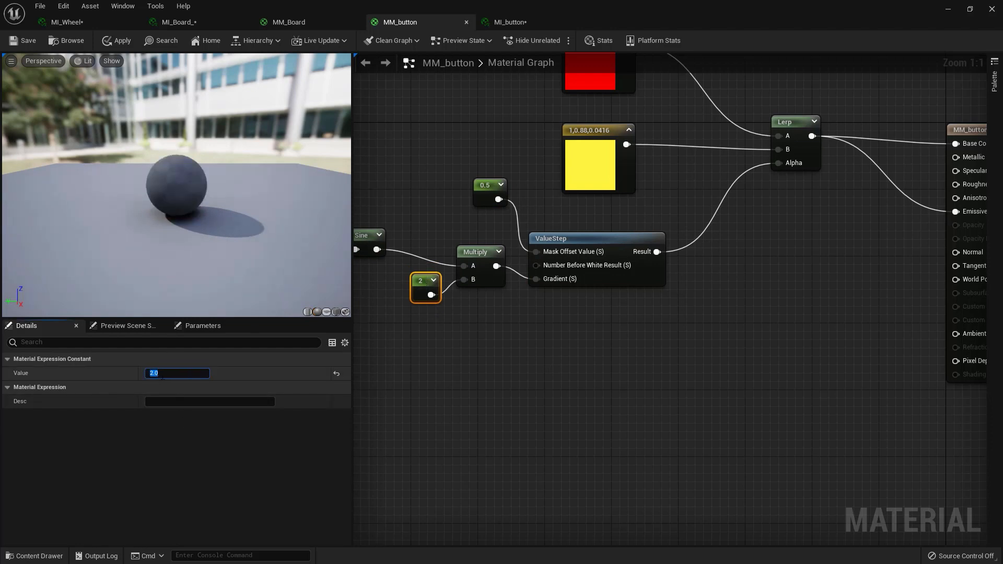
{"action": "left_click", "coordinate": [111, 42]}
{"action": "left_click", "coordinate": [970, 9]}
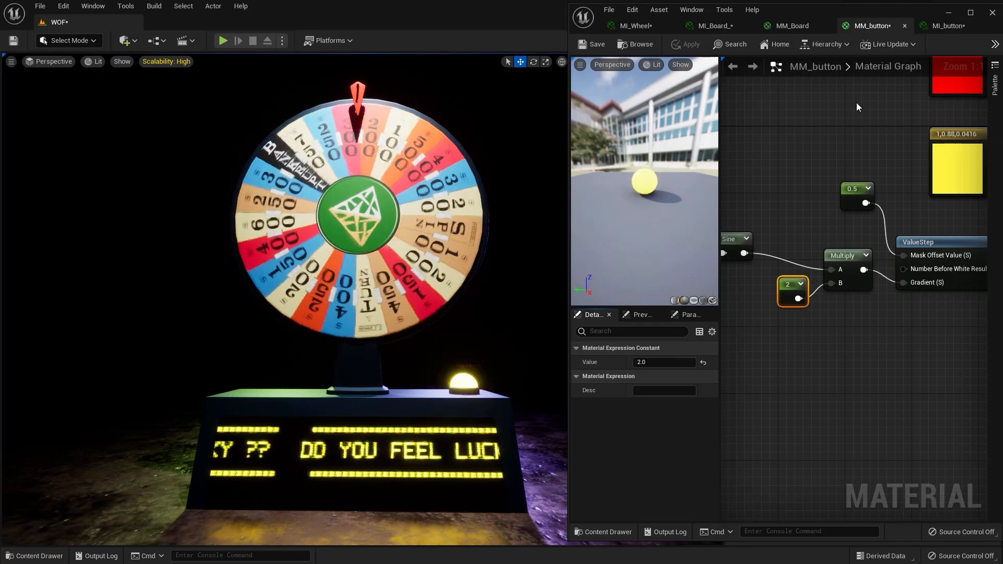
{"action": "left_click", "coordinate": [972, 14]}
- Convert the red color constant to a parameter named Colour A
{"action": "right_click_drag", "start_coordinate": [525, 354], "coordinate": [622, 531]}
{"action": "left_click", "coordinate": [681, 214]}
{"action": "right_click", "coordinate": [681, 214]}
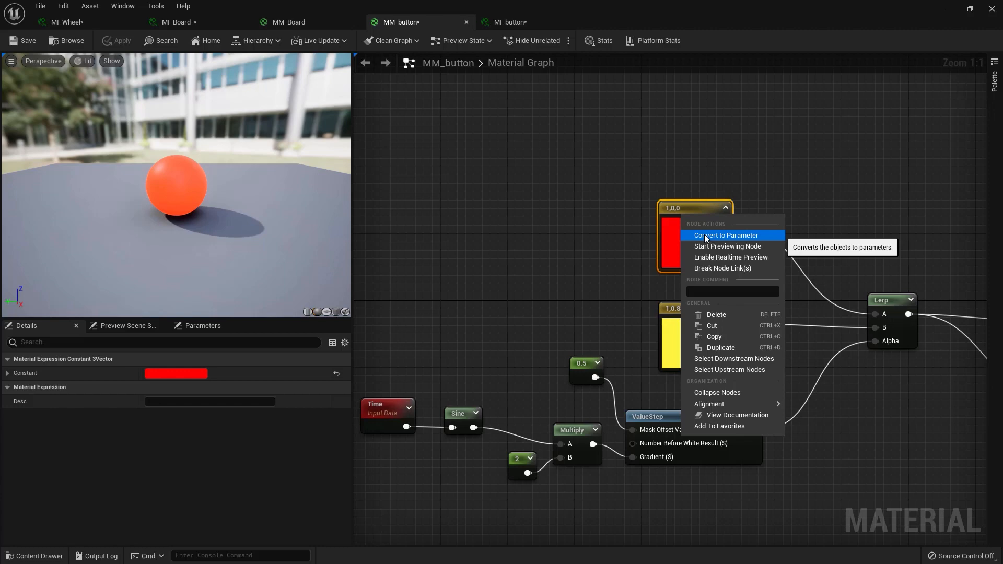
{"action": "left_click", "coordinate": [705, 235]}
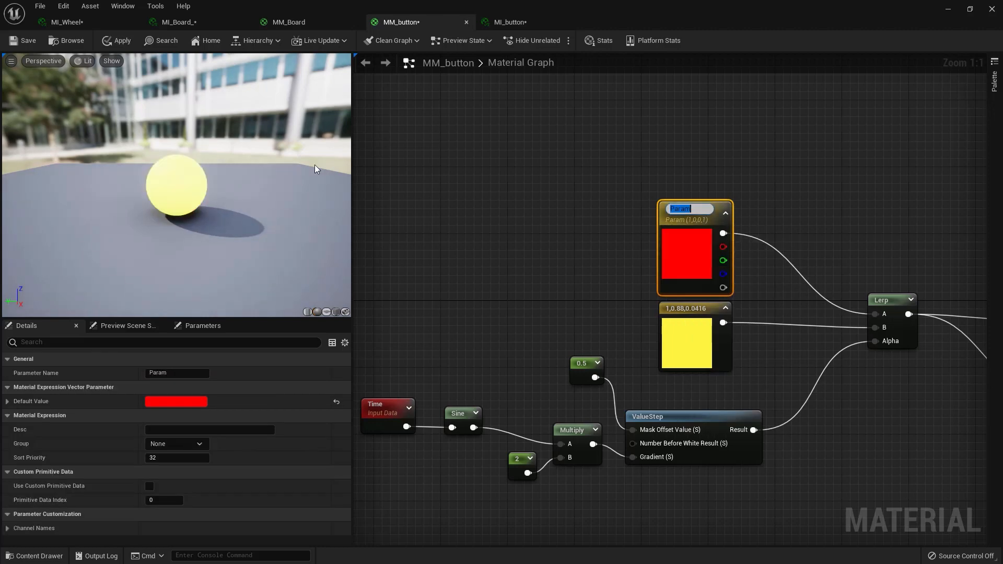
{"action": "type", "text": "Colour A"}
{"action": "key", "text": "Return"}
- Convert the yellow color constant to a parameter named Colour B
{"action": "left_click", "coordinate": [697, 329]}
{"action": "right_click", "coordinate": [701, 325]}
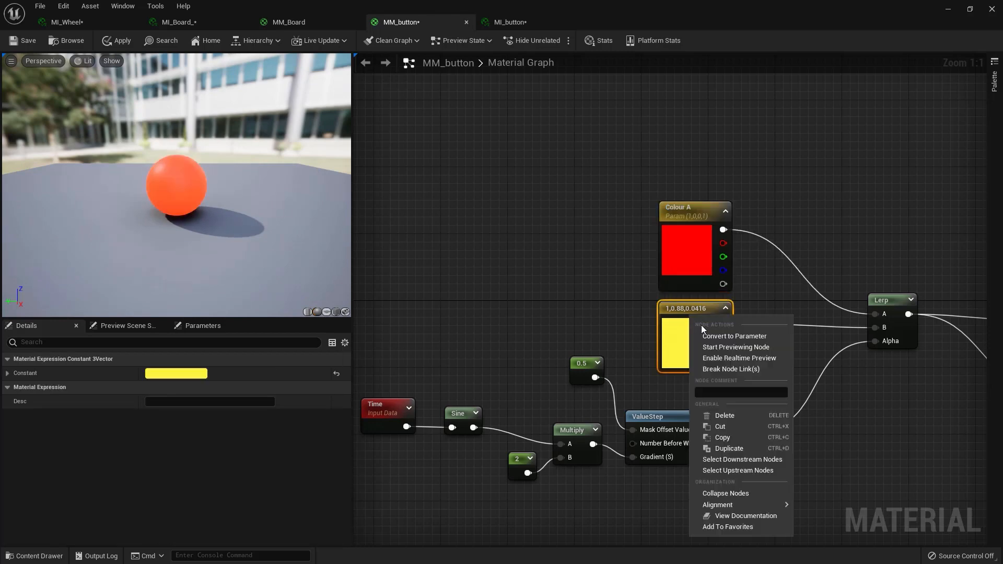
{"action": "left_click", "coordinate": [707, 336]}
{"action": "type", "text": "Col"}
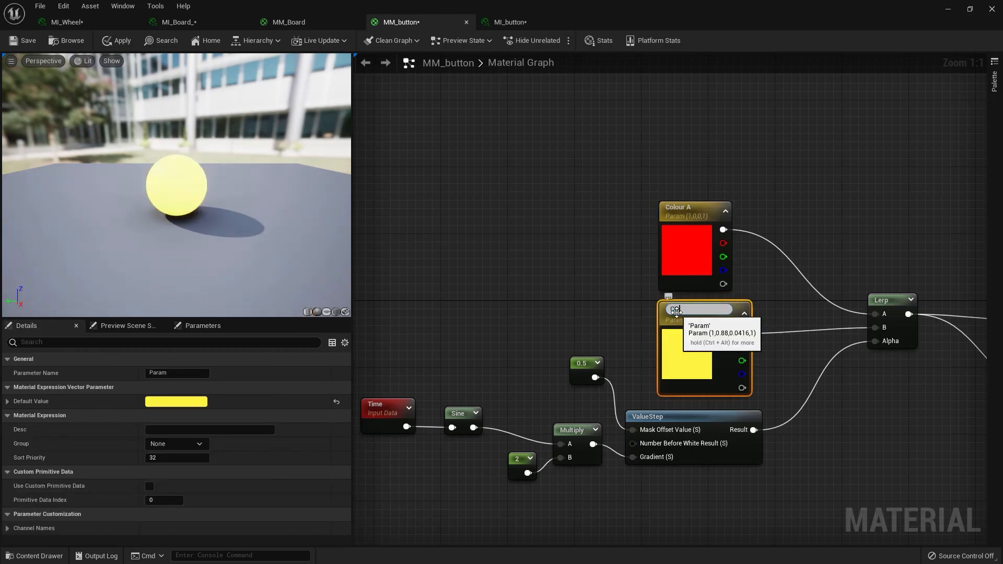
{"action": "type", "text": "our B"}
{"action": "key", "text": "Return"}
- Stack Colour A above Colour B farther from the Lerp and enclose both in a comment box titled Colours
{"action": "left_click_drag", "start_coordinate": [677, 313], "coordinate": [585, 203]}
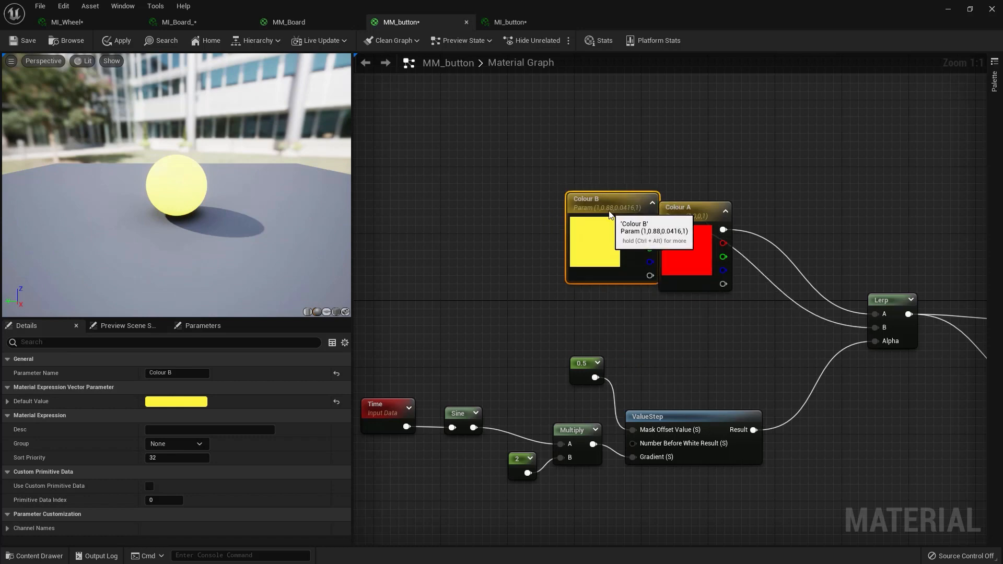
{"action": "left_click_drag", "start_coordinate": [702, 208], "coordinate": [615, 102]}
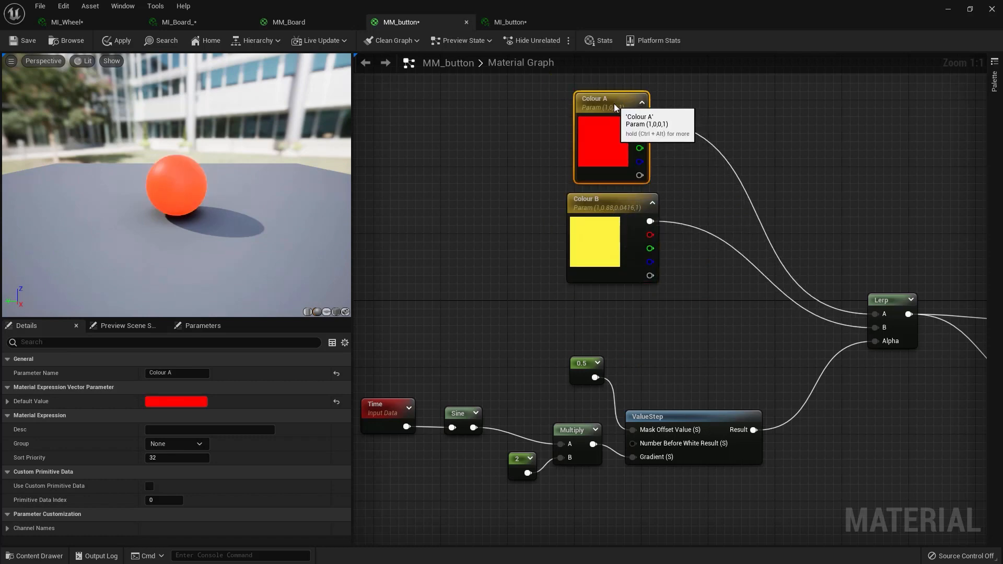
{"action": "right_click_drag", "start_coordinate": [521, 212], "coordinate": [520, 305]}
{"action": "left_click_drag", "start_coordinate": [521, 157], "coordinate": [739, 435]}
{"action": "type", "text": "c"}
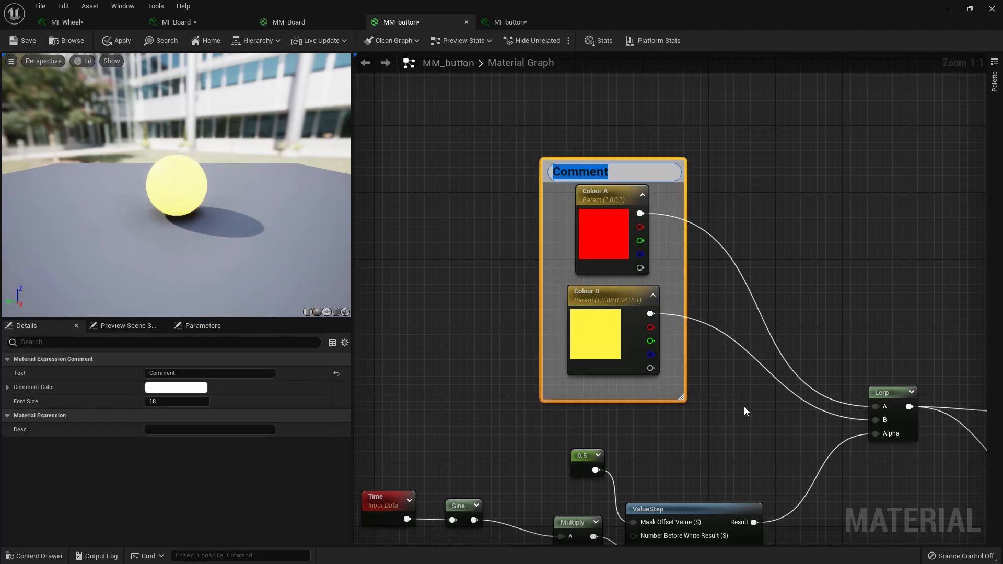
{"action": "type", "text": "Colours"}
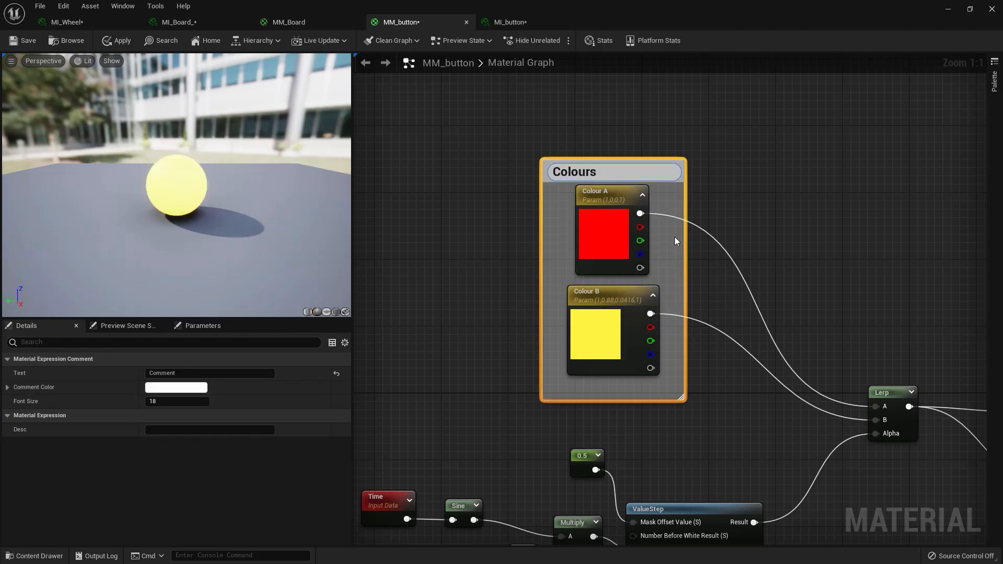
{"action": "key", "text": "Return"}
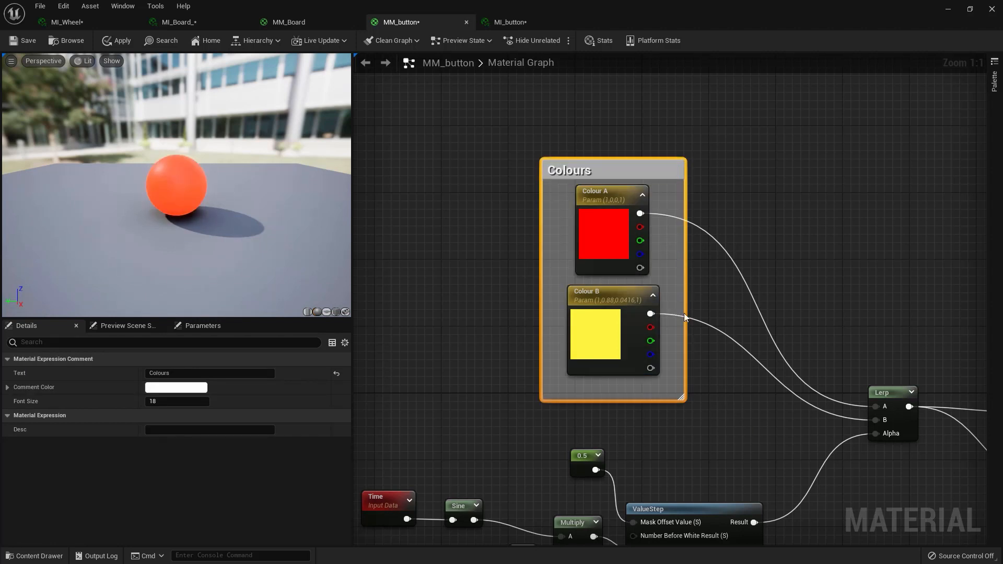
- Assign the Colour B parameter to a parameter group named Colors
{"action": "left_click", "coordinate": [594, 294]}
{"action": "left_click", "coordinate": [158, 444]}
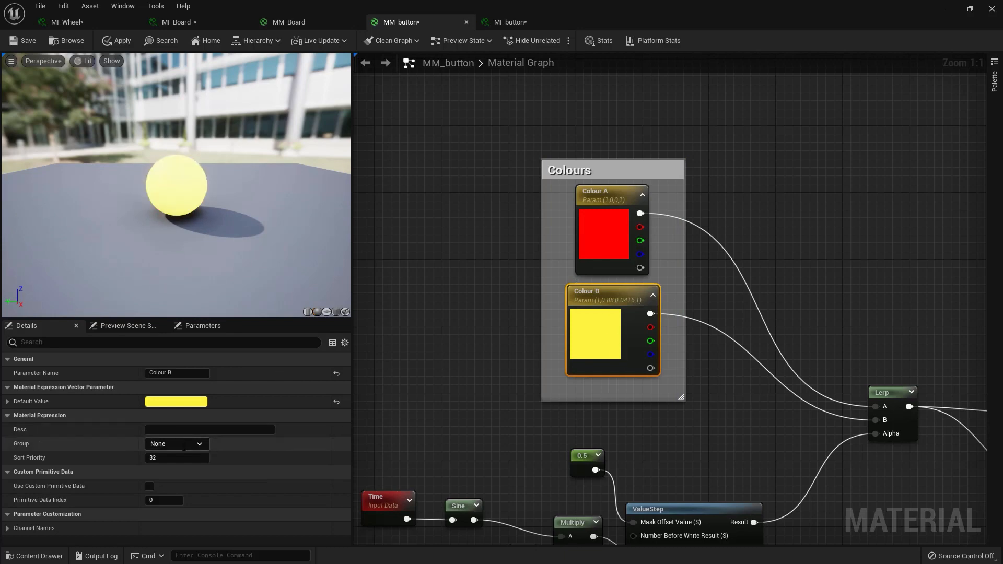
{"action": "type", "text": "Colors"}
{"action": "left_click", "coordinate": [472, 387]}
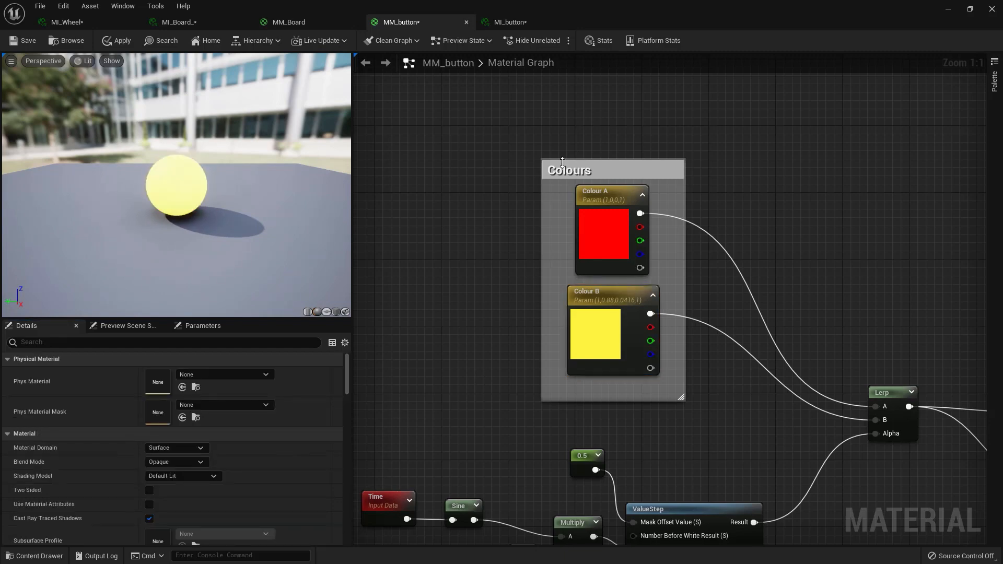
- Move the constant 2 away from the Multiply node and convert it to a scalar parameter named Speed
{"action": "scroll", "coordinate": [566, 491], "scroll_direction": "down", "scroll_amount": 3}
{"action": "right_click_drag", "start_coordinate": [503, 481], "coordinate": [534, 315]}
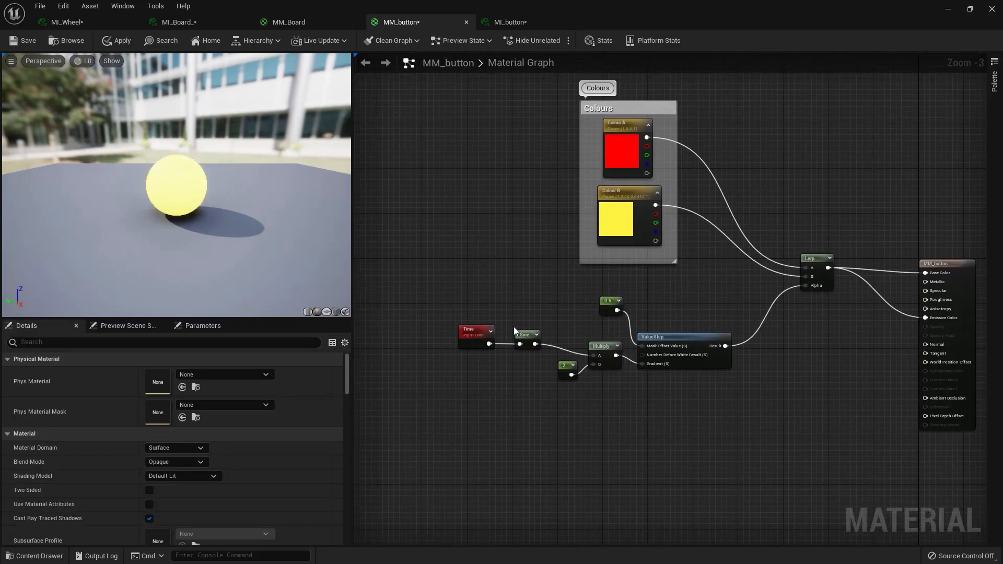
{"action": "scroll", "coordinate": [443, 334], "scroll_direction": "up", "scroll_amount": 3}
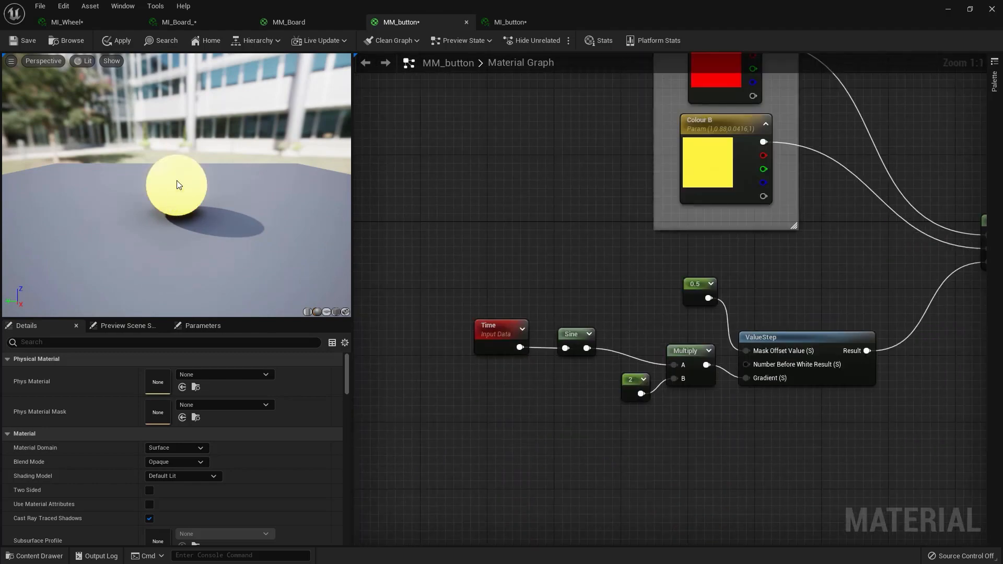
{"action": "left_click", "coordinate": [627, 380]}
{"action": "left_click_drag", "start_coordinate": [627, 381], "coordinate": [576, 381]}
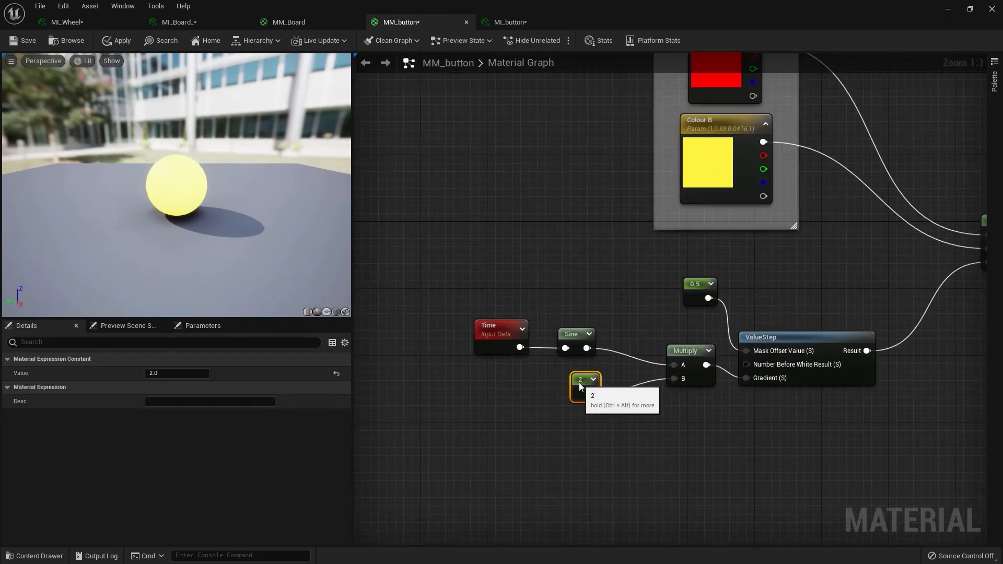
{"action": "right_click", "coordinate": [574, 385]}
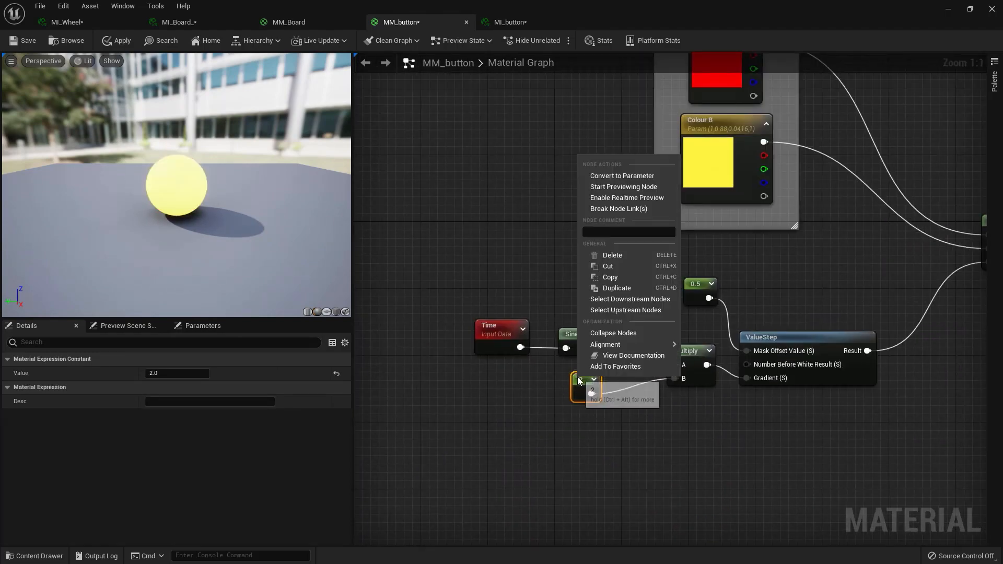
{"action": "left_click", "coordinate": [620, 177]}
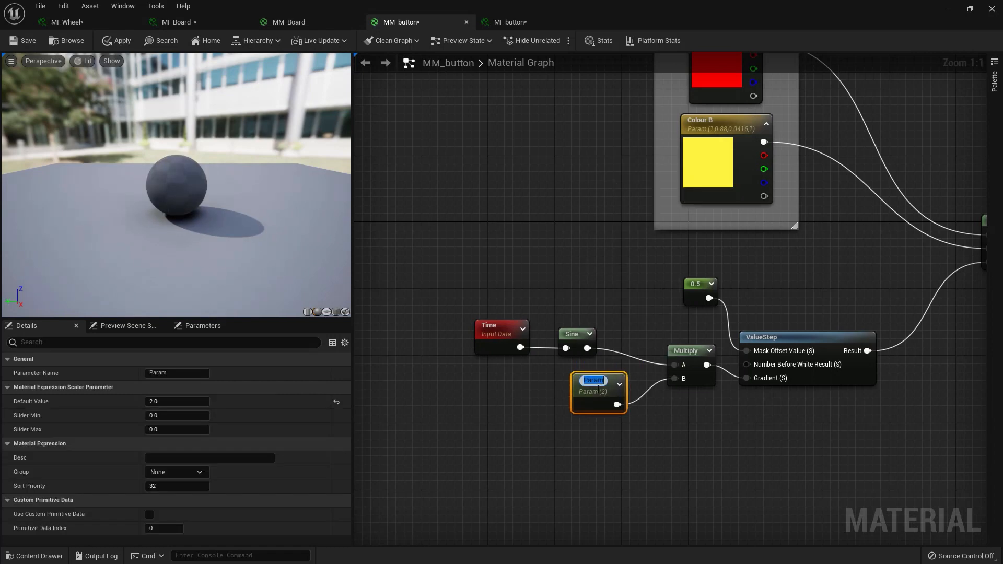
{"action": "type", "text": "Speed"}
{"action": "key", "text": "Return"}
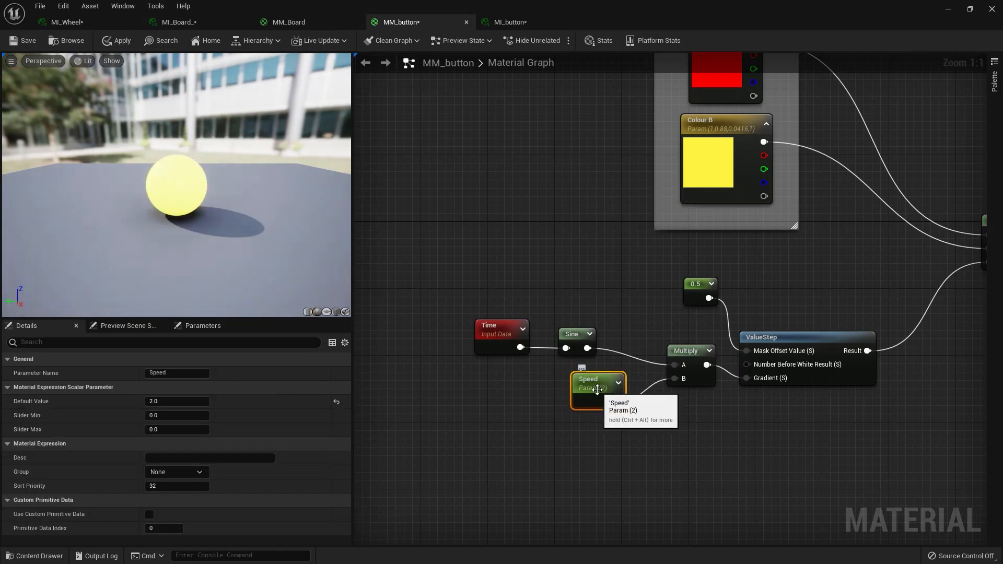
- Place Speed and Multiply beside Time and Sine, enclose the four nodes in a comment box titled Alpha, and move it clear of the 0.5 constant
{"action": "left_click_drag", "start_coordinate": [596, 389], "coordinate": [562, 388]}
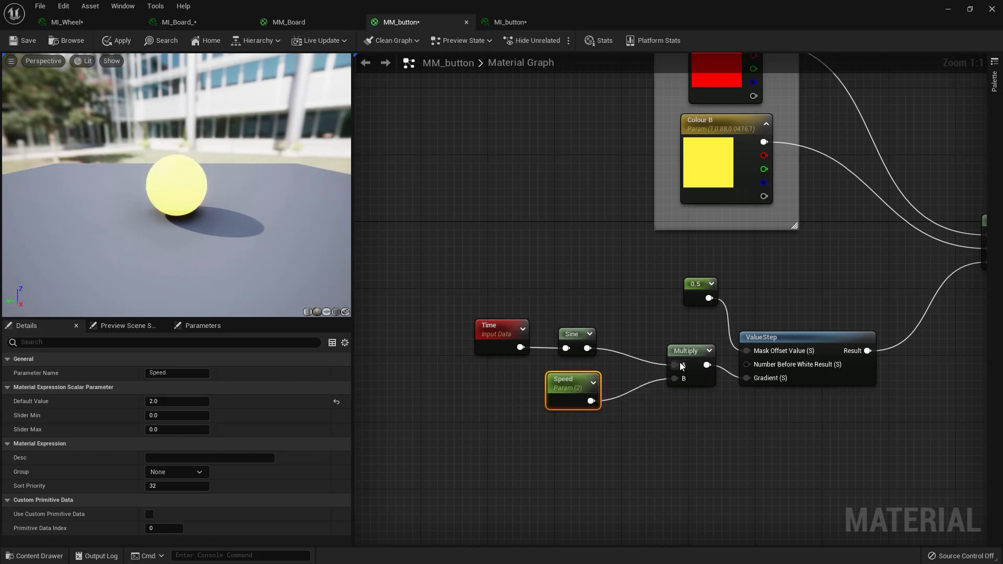
{"action": "left_click_drag", "start_coordinate": [686, 352], "coordinate": [641, 372]}
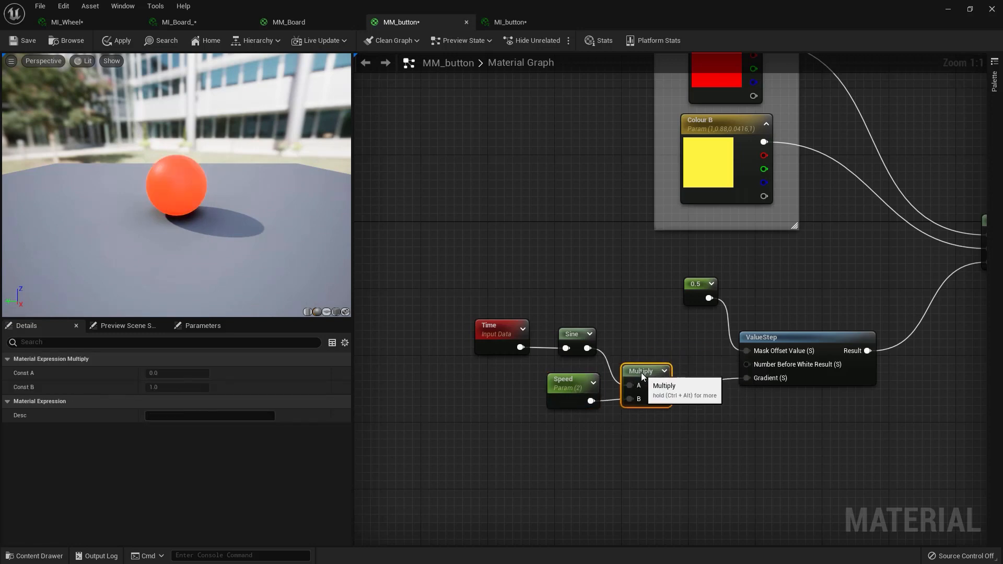
{"action": "left_click_drag", "start_coordinate": [445, 279], "coordinate": [659, 407]}
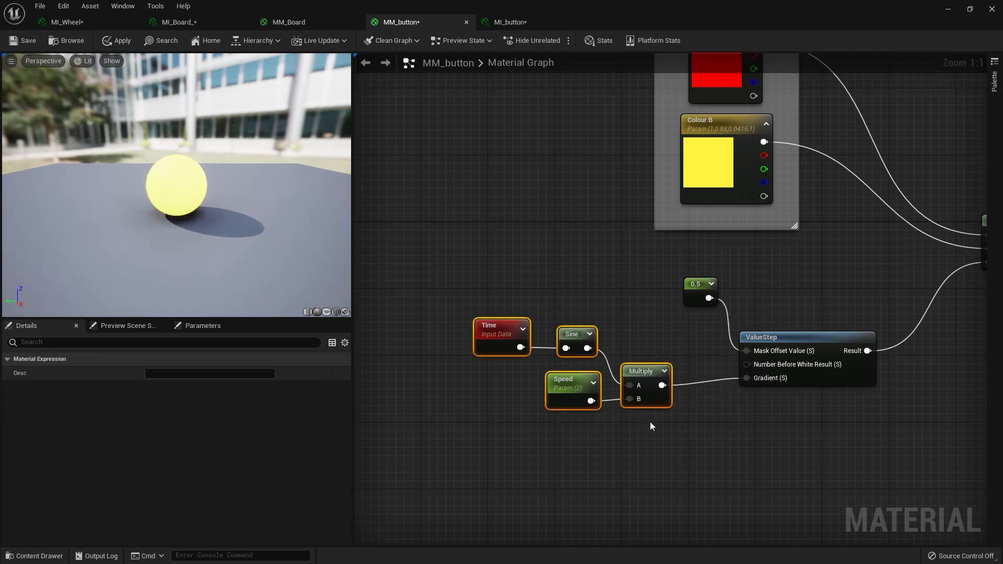
{"action": "key", "text": "c"}
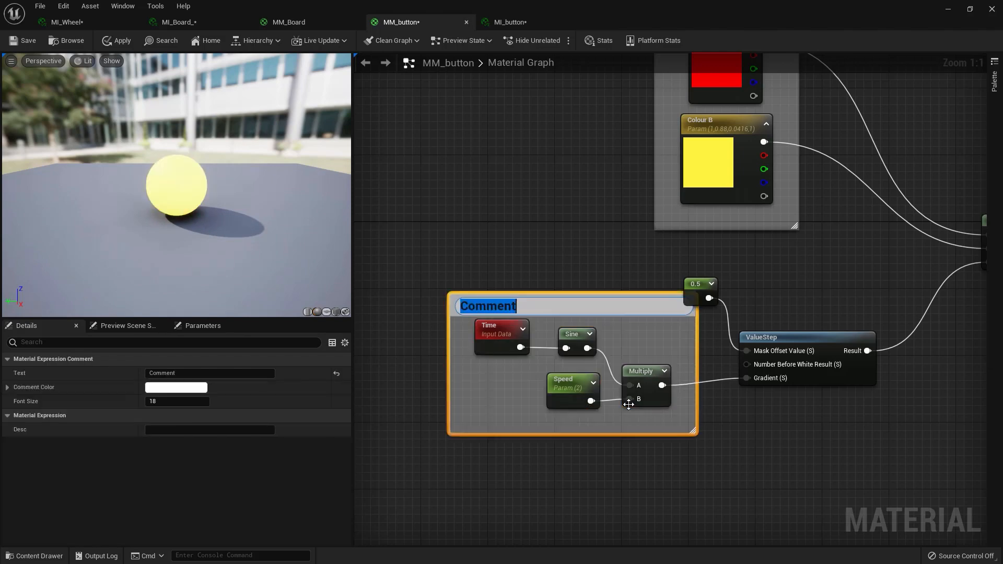
{"action": "type", "text": "Alpha"}
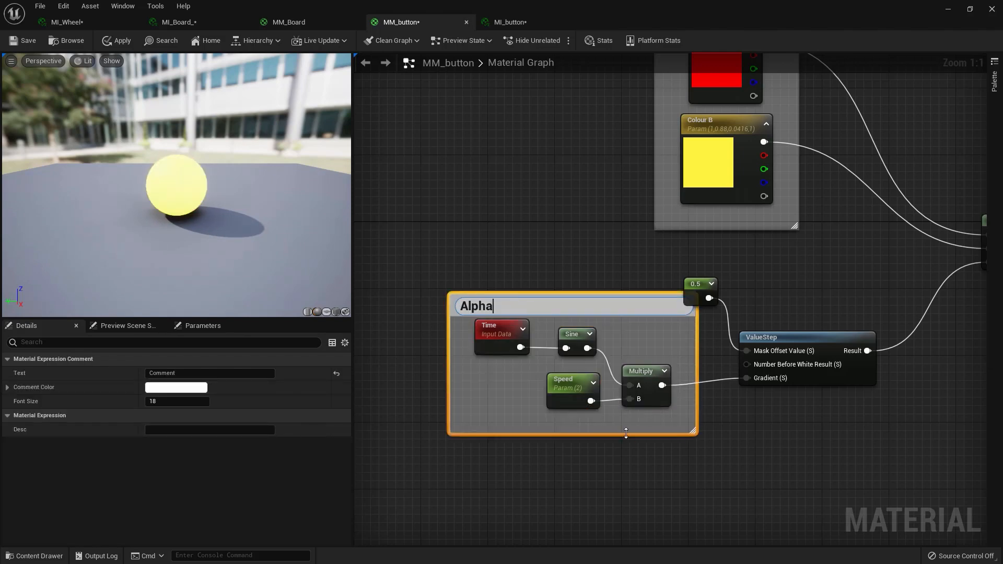
{"action": "key", "text": "Return"}
{"action": "left_click", "coordinate": [596, 480]}
{"action": "left_click_drag", "start_coordinate": [555, 308], "coordinate": [552, 367]}
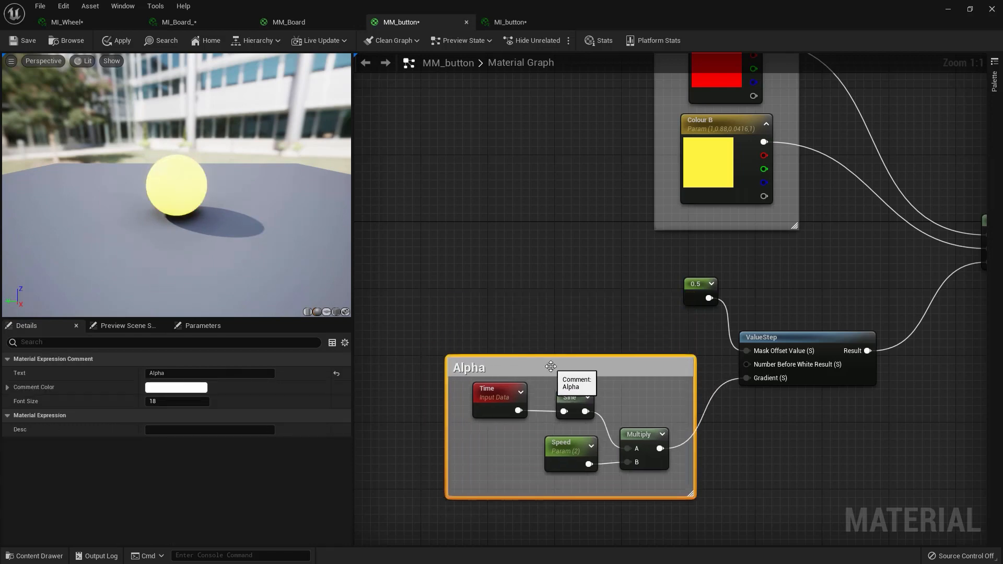
- Convert the 0.5 constant to a scalar parameter named Offset and place it above the Alpha comment box, away from ValueStep
{"action": "left_click_drag", "start_coordinate": [691, 296], "coordinate": [670, 308]}
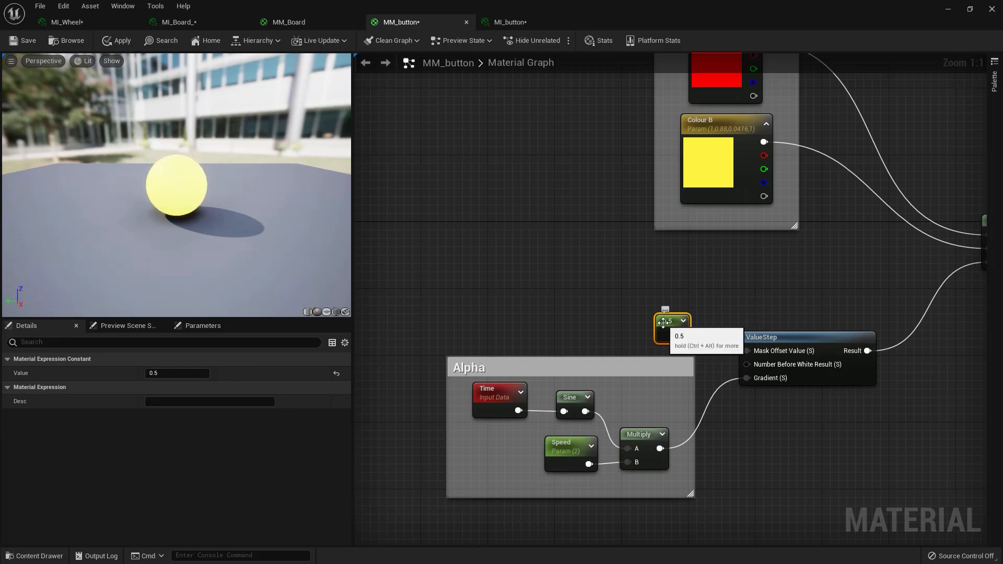
{"action": "right_click", "coordinate": [663, 323]}
{"action": "left_click", "coordinate": [679, 341]}
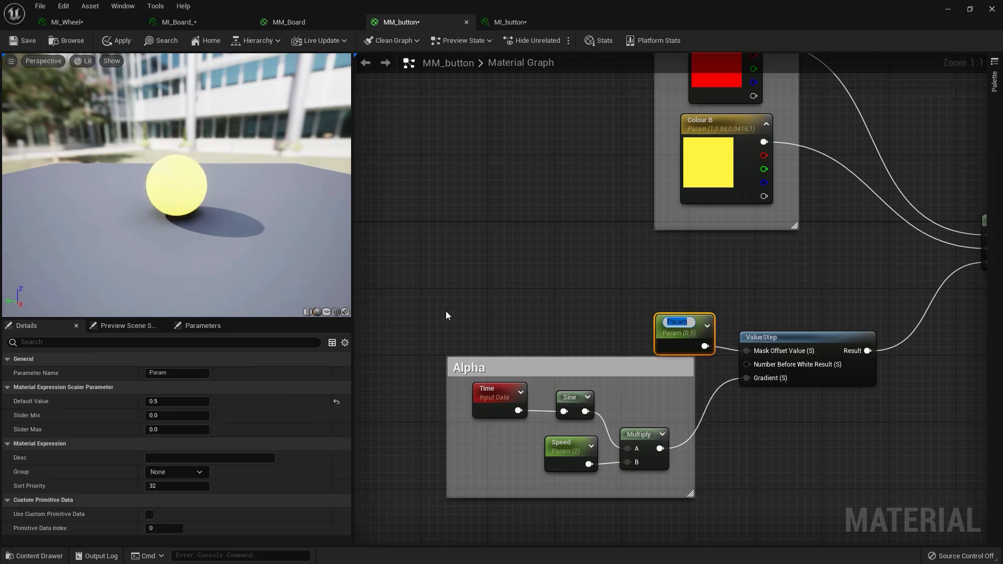
{"action": "type", "text": "Offe"}
{"action": "type", "text": "et"}
{"action": "key", "text": "Return"}
{"action": "left_click_drag", "start_coordinate": [677, 325], "coordinate": [635, 289]}
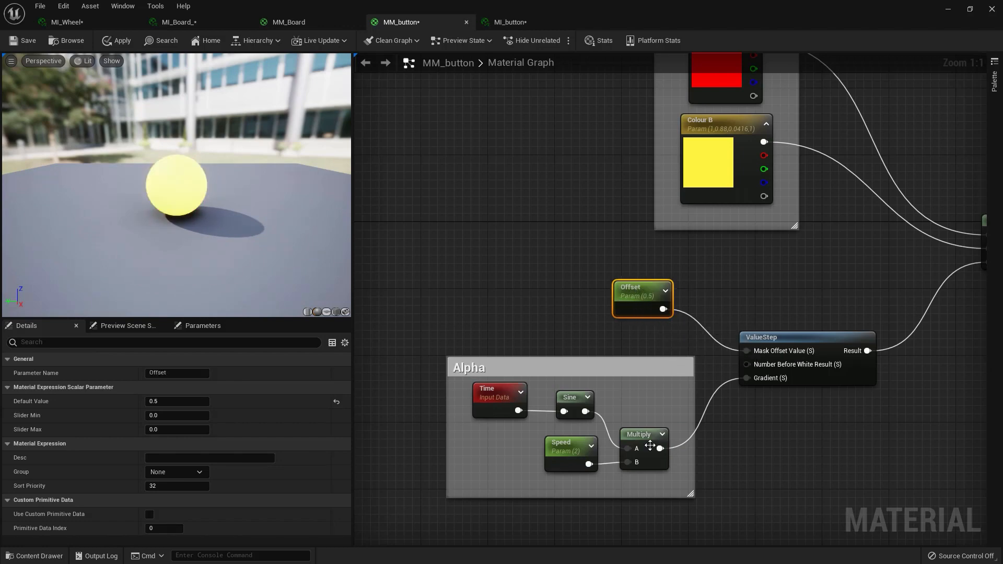
- Move the Alpha comment group, Offset and ValueStep together closer to the Lerp node
{"action": "scroll", "coordinate": [650, 445], "scroll_direction": "down", "scroll_amount": 3}
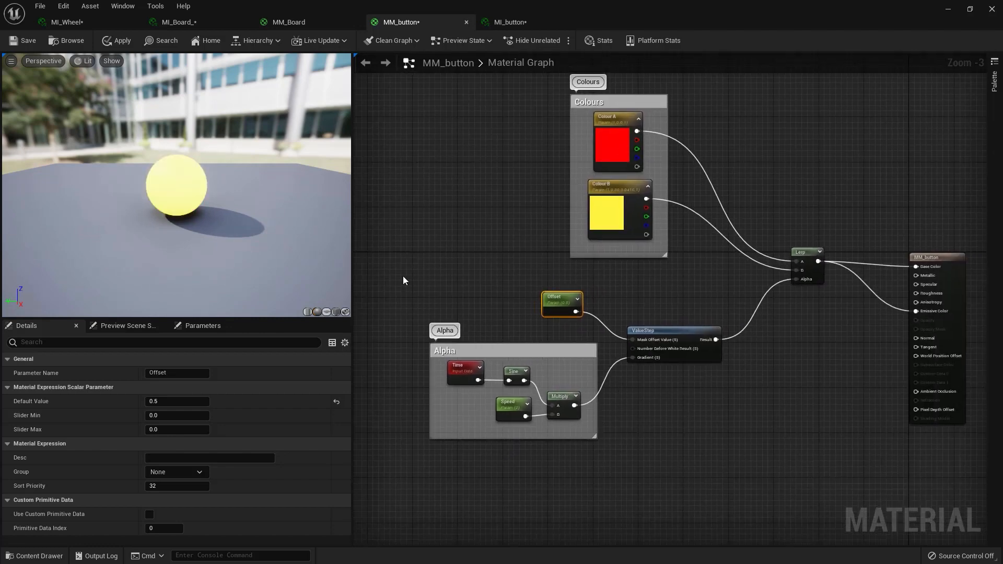
{"action": "left_click_drag", "start_coordinate": [402, 280], "coordinate": [714, 471]}
{"action": "left_click_drag", "start_coordinate": [674, 339], "coordinate": [730, 342]}
{"action": "right_click_drag", "start_coordinate": [779, 415], "coordinate": [724, 454]}
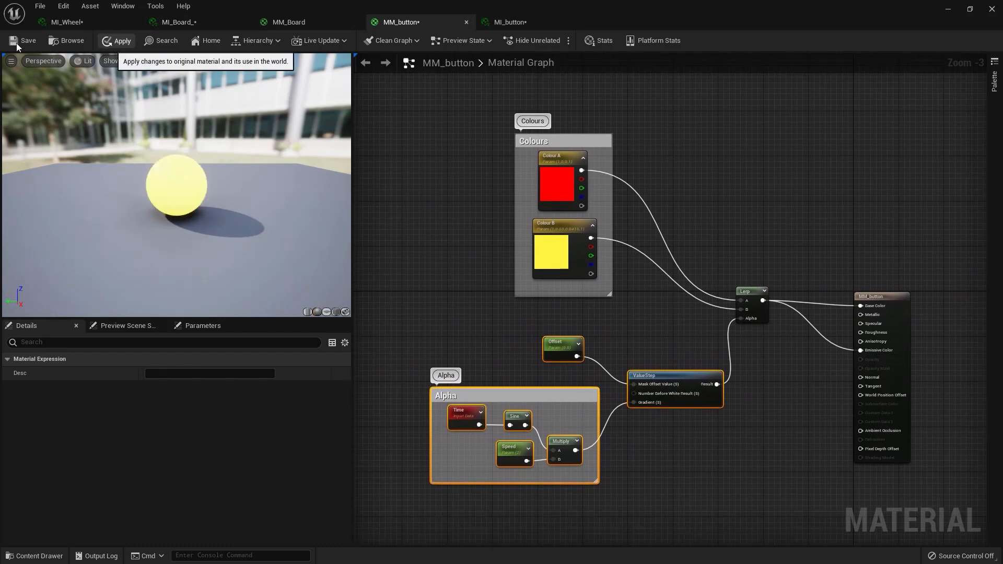
- Shrink the material editor window to reveal the level, then open MI_button and examine its scalar and vector parameter groups
{"action": "left_click", "coordinate": [969, 9]}
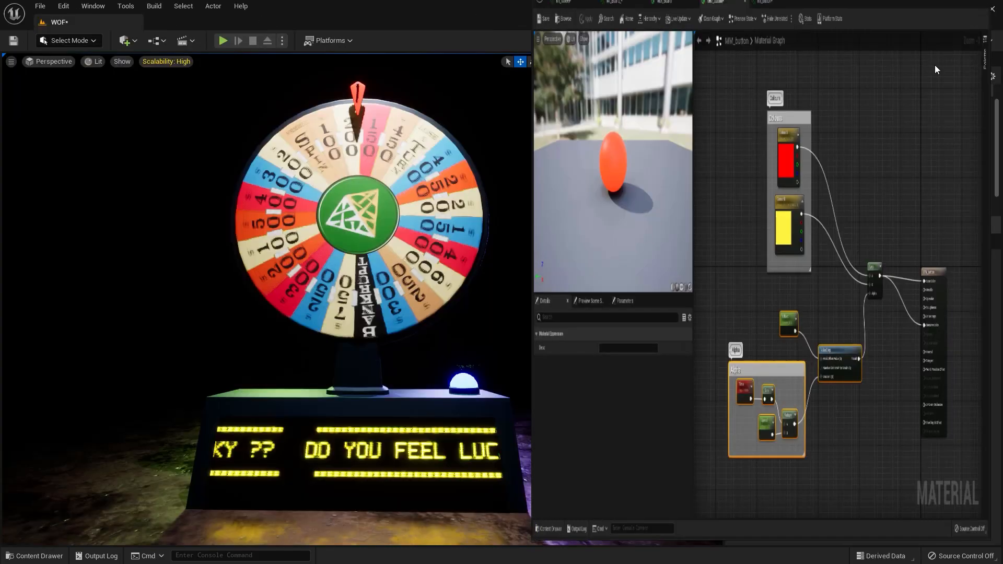
{"action": "left_click", "coordinate": [52, 558]}
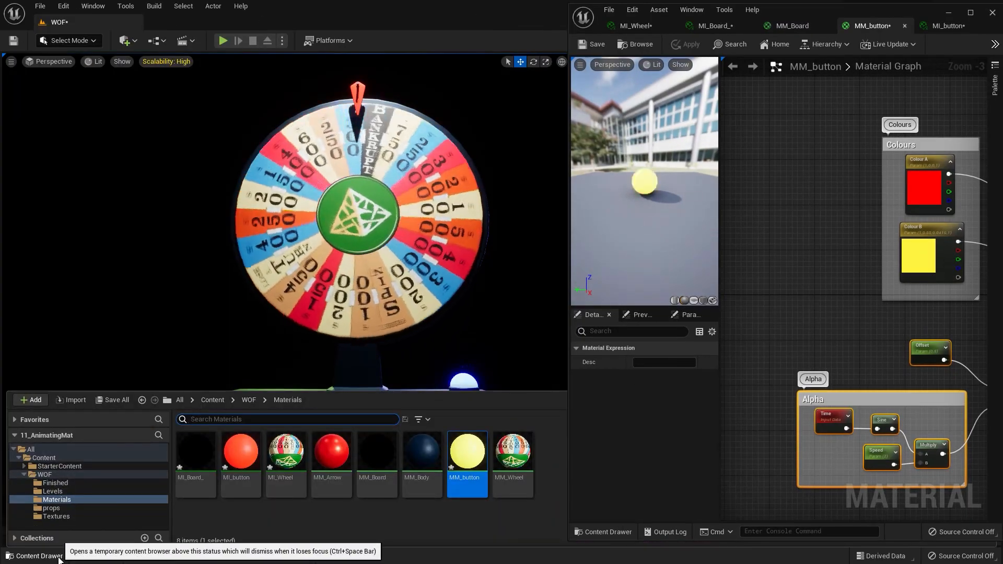
{"action": "double_click", "coordinate": [241, 452]}
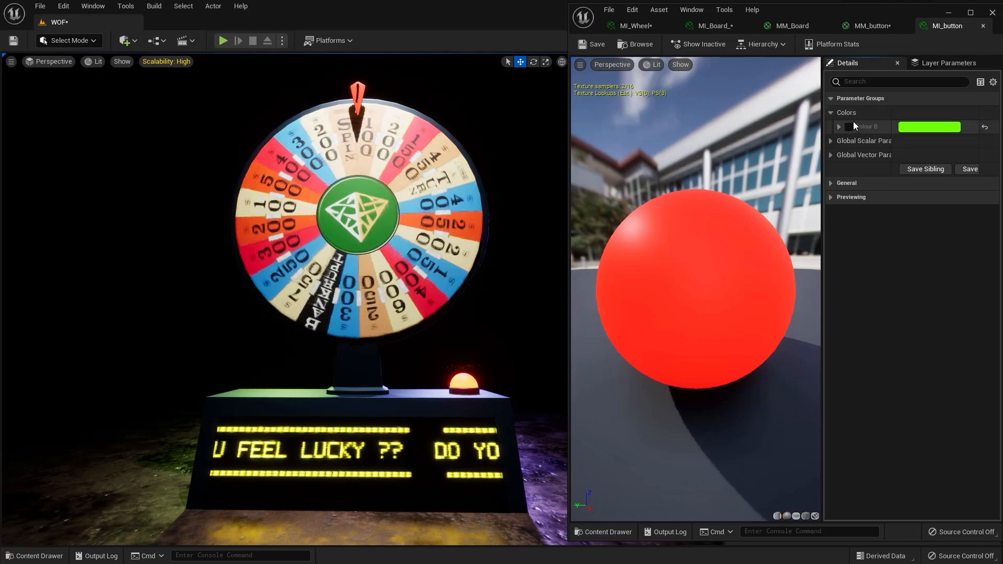
{"action": "left_click", "coordinate": [831, 141]}
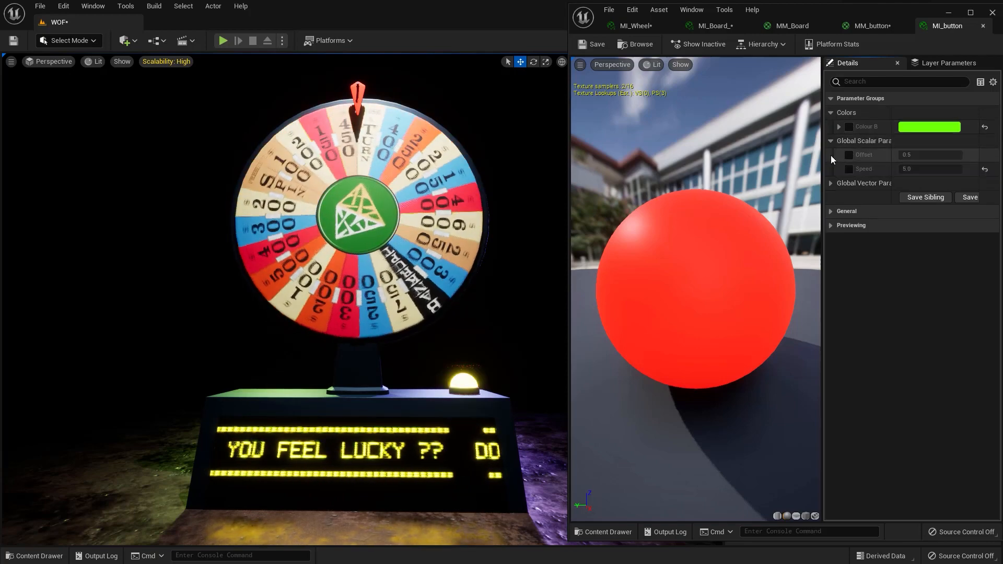
{"action": "left_click", "coordinate": [830, 183]}
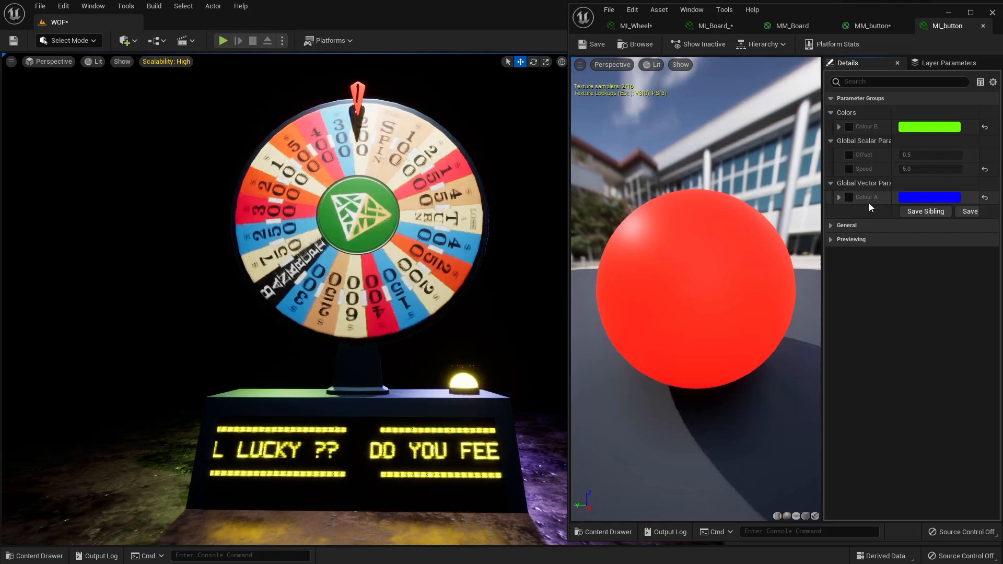
- Assign MM_button's Colour A parameter to the Colors group, apply the change and return to the MI_button instance
{"action": "left_click", "coordinate": [875, 23]}
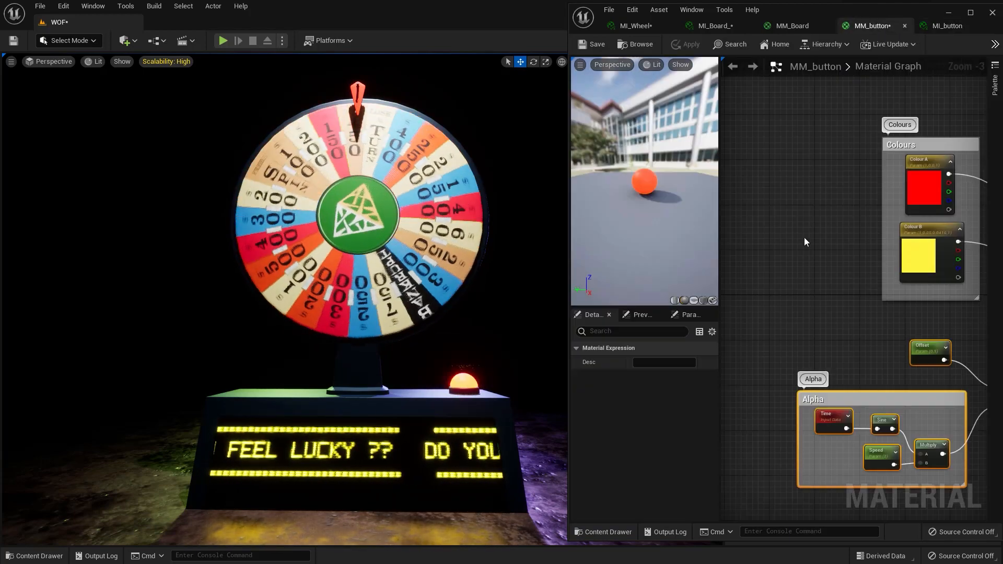
{"action": "left_click", "coordinate": [931, 256]}
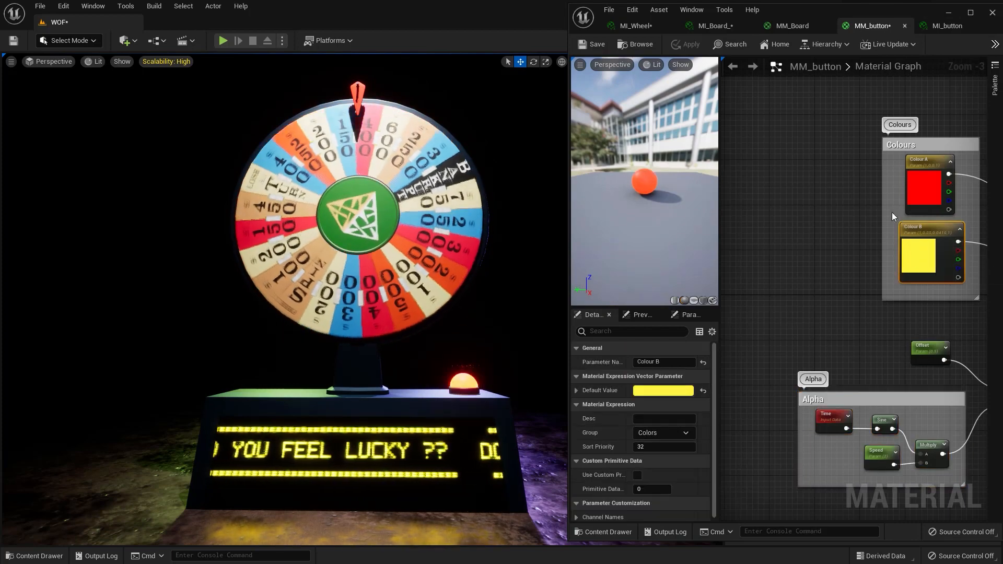
{"action": "left_click", "coordinate": [923, 188]}
{"action": "left_click", "coordinate": [650, 433]}
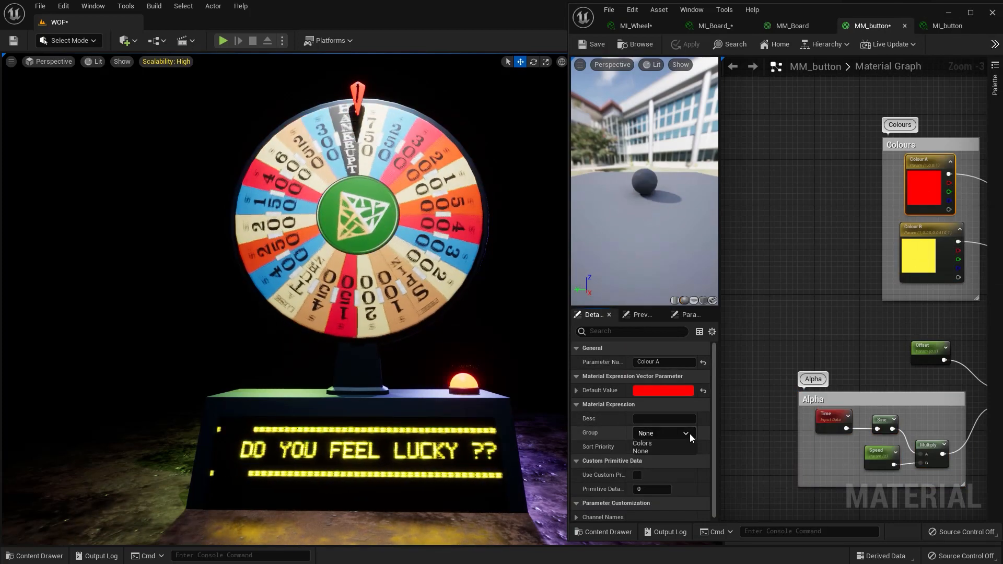
{"action": "left_click", "coordinate": [654, 444]}
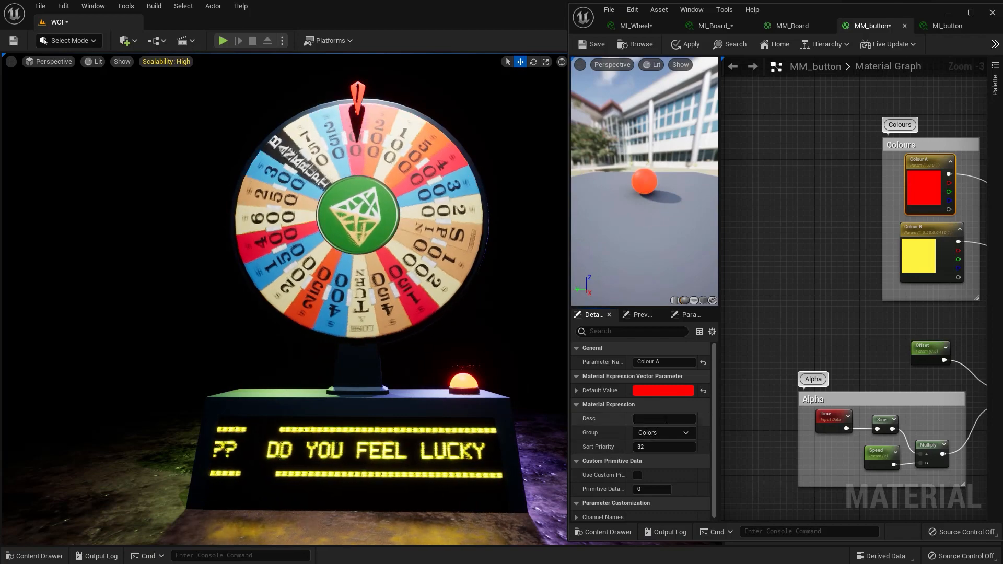
{"action": "left_click", "coordinate": [700, 43]}
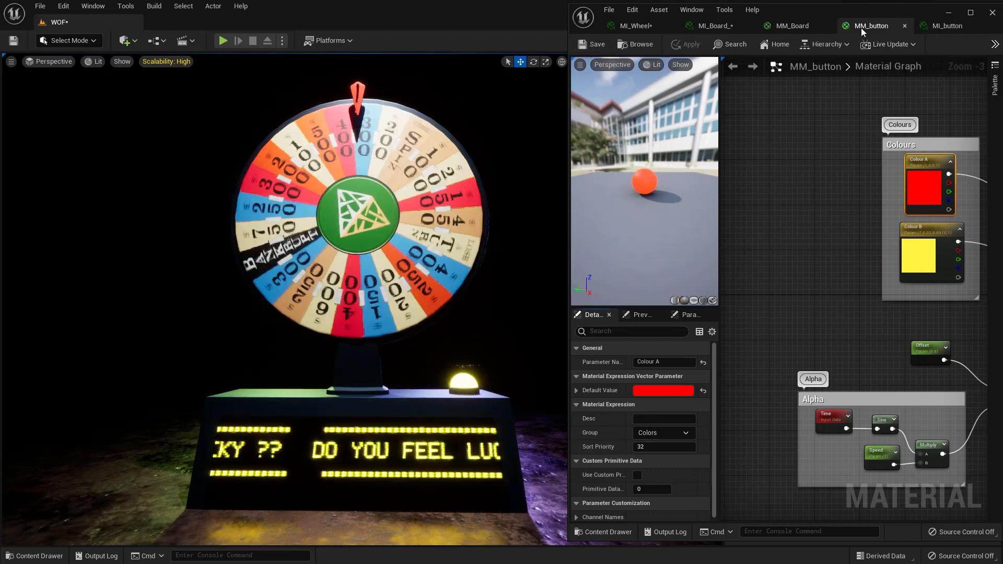
{"action": "left_click", "coordinate": [947, 25]}
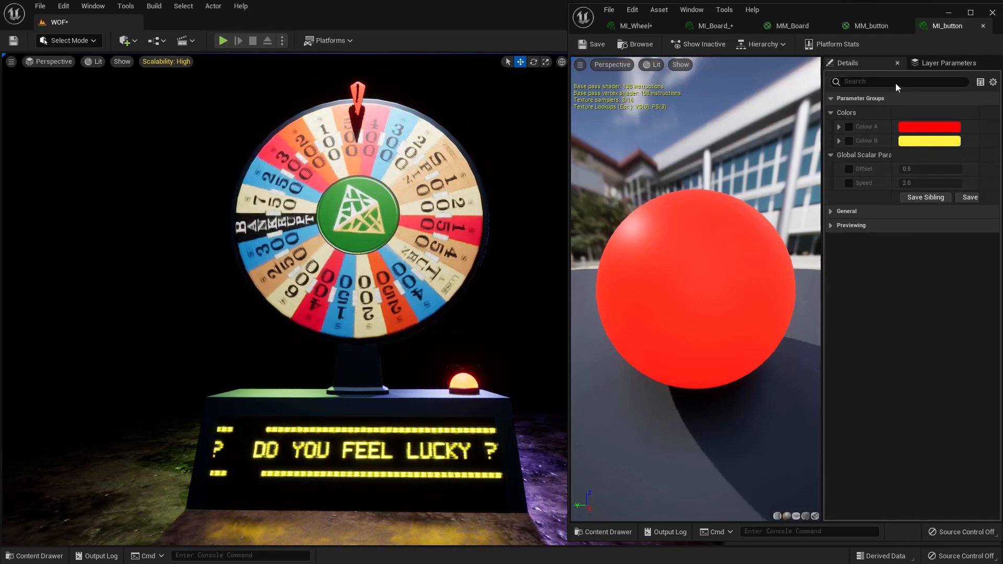
- Assign MM_button's Speed parameter to a new parameter group named Parameters
{"action": "left_click", "coordinate": [864, 25]}
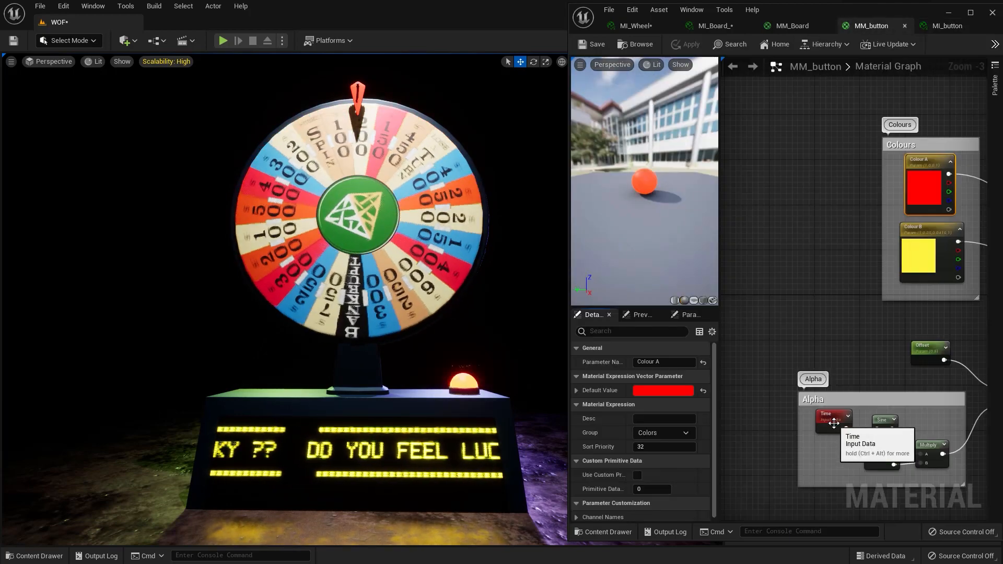
{"action": "left_click", "coordinate": [882, 420]}
{"action": "left_click", "coordinate": [877, 455]}
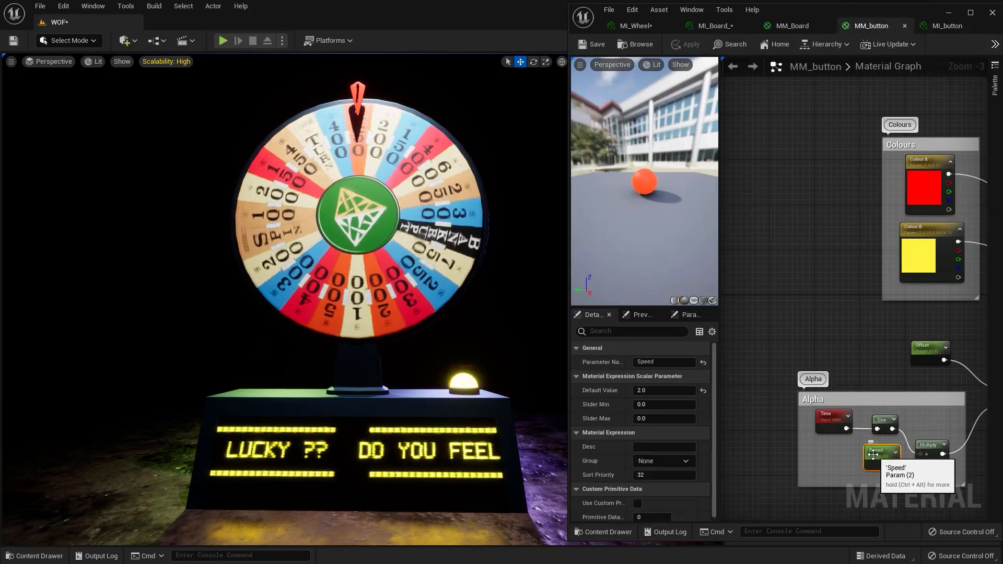
{"action": "left_click", "coordinate": [662, 461]}
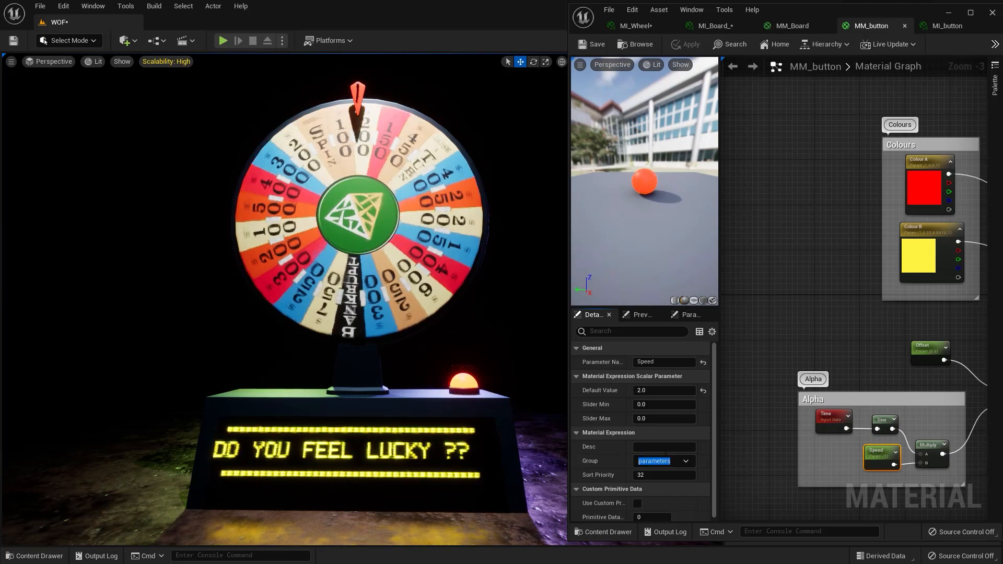
{"action": "type", "text": "Parameters"}
{"action": "key", "text": "Return"}
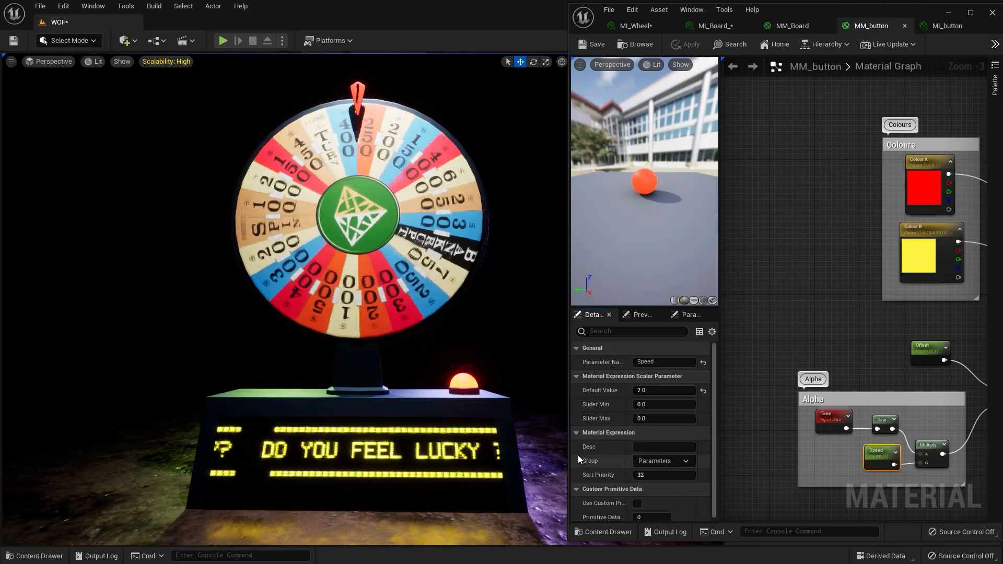
- Assign the Offset parameter to the Parameters group and save MM_button
{"action": "left_click", "coordinate": [924, 353]}
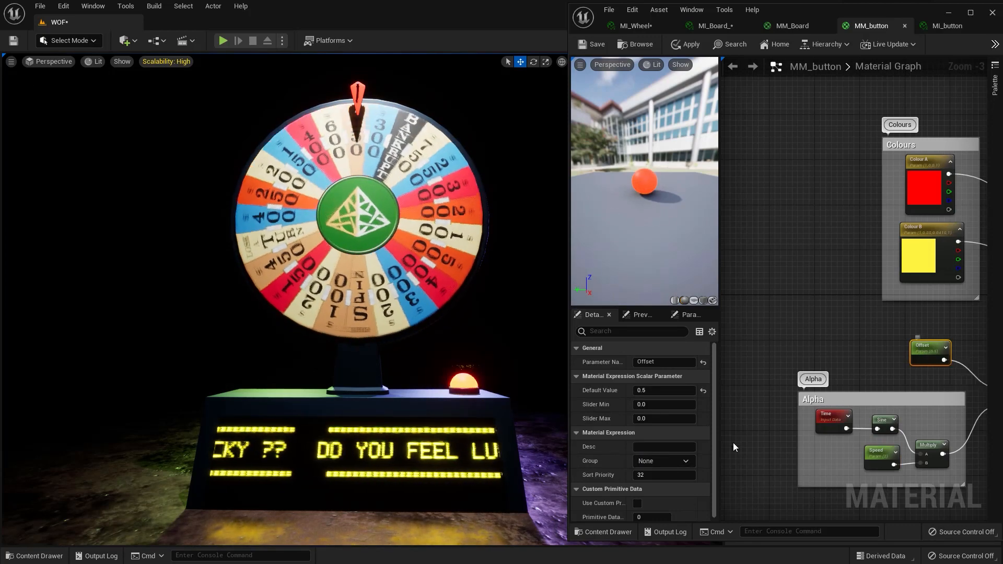
{"action": "left_click", "coordinate": [682, 461]}
{"action": "left_click", "coordinate": [660, 487]}
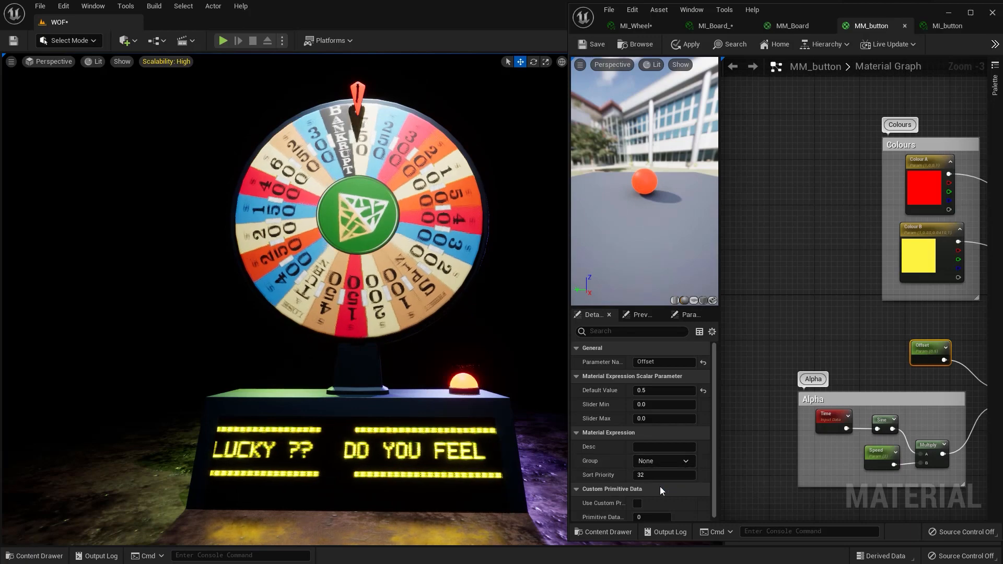
{"action": "left_click", "coordinate": [594, 46]}
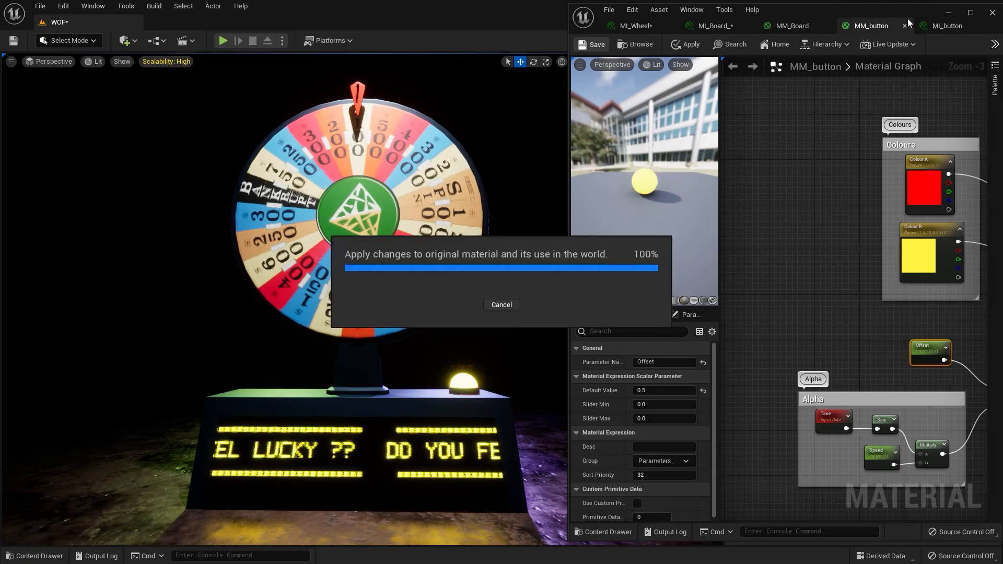
- Enable the Offset and Speed overrides in the MI_button instance and set Speed to 5
{"action": "left_click", "coordinate": [940, 25]}
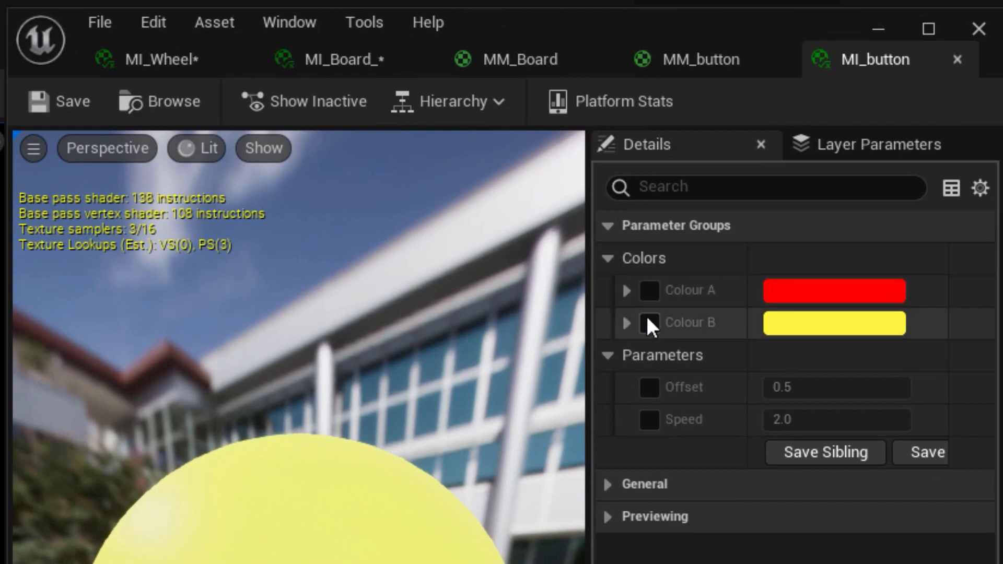
{"action": "left_click", "coordinate": [649, 387]}
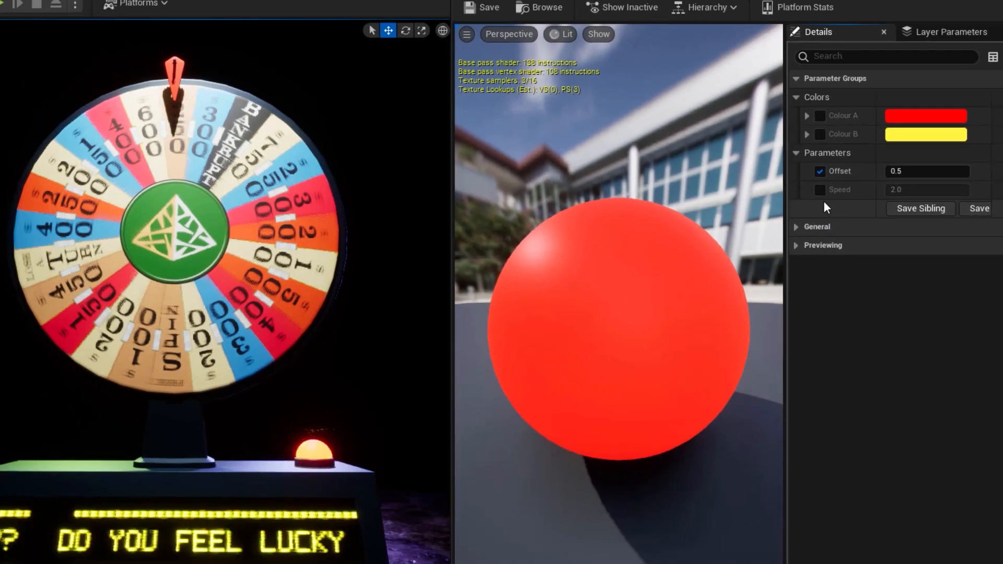
{"action": "left_click", "coordinate": [670, 391]}
{"action": "left_click", "coordinate": [836, 391]}
{"action": "type", "text": "5"}
{"action": "key", "text": "Return"}
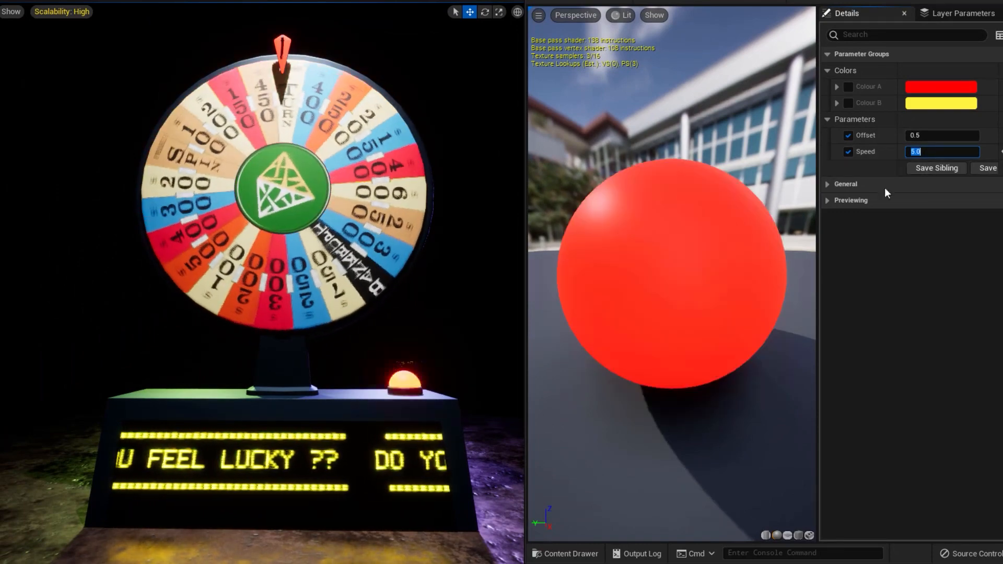
- Enable the Colour A and Colour B overrides in MI_button and set Colour A to purple with hue 270 and saturation 0.8125
{"action": "left_click", "coordinate": [849, 87]}
{"action": "left_click", "coordinate": [922, 90]}
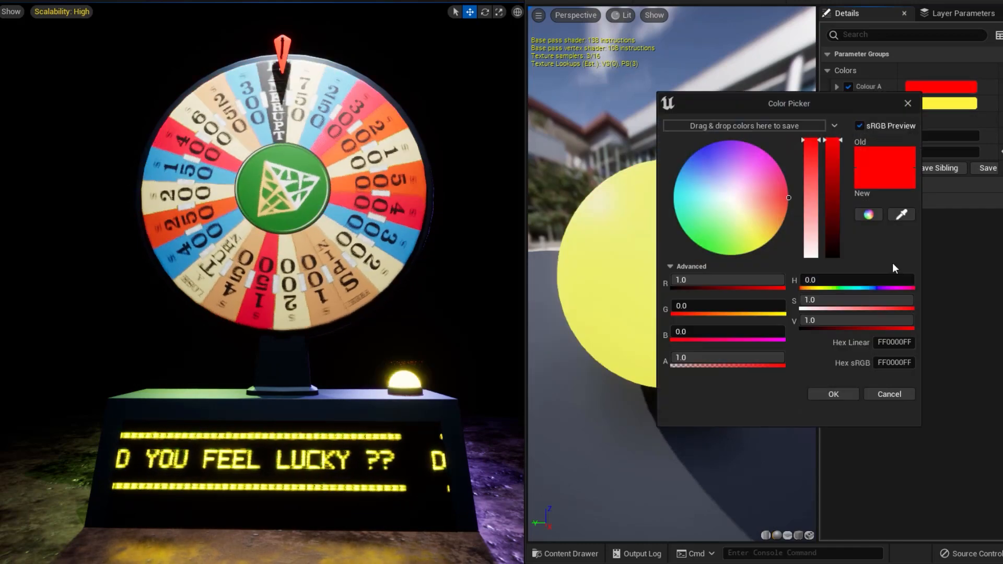
{"action": "left_click", "coordinate": [731, 151]}
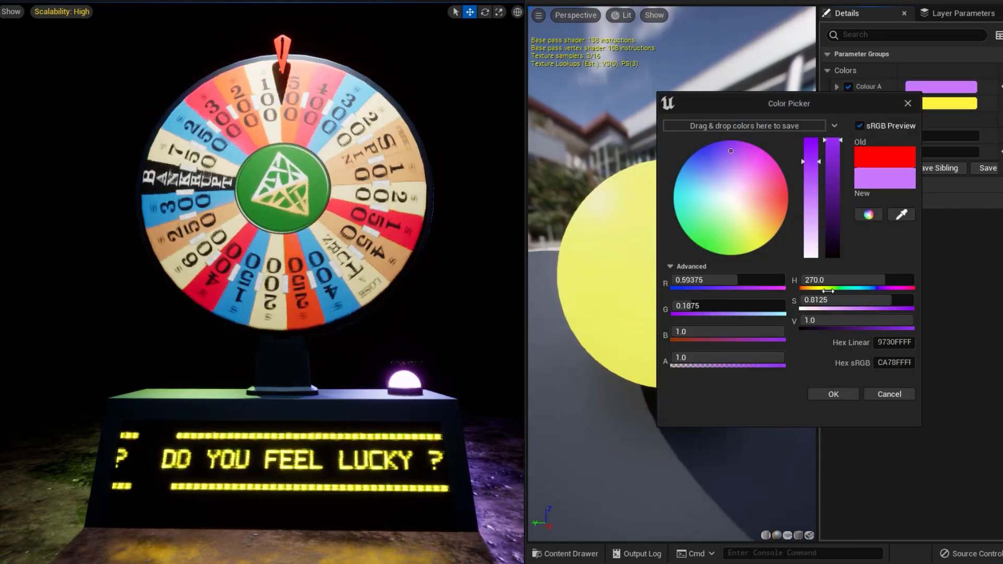
{"action": "left_click", "coordinate": [834, 394]}
{"action": "left_click", "coordinate": [848, 103]}
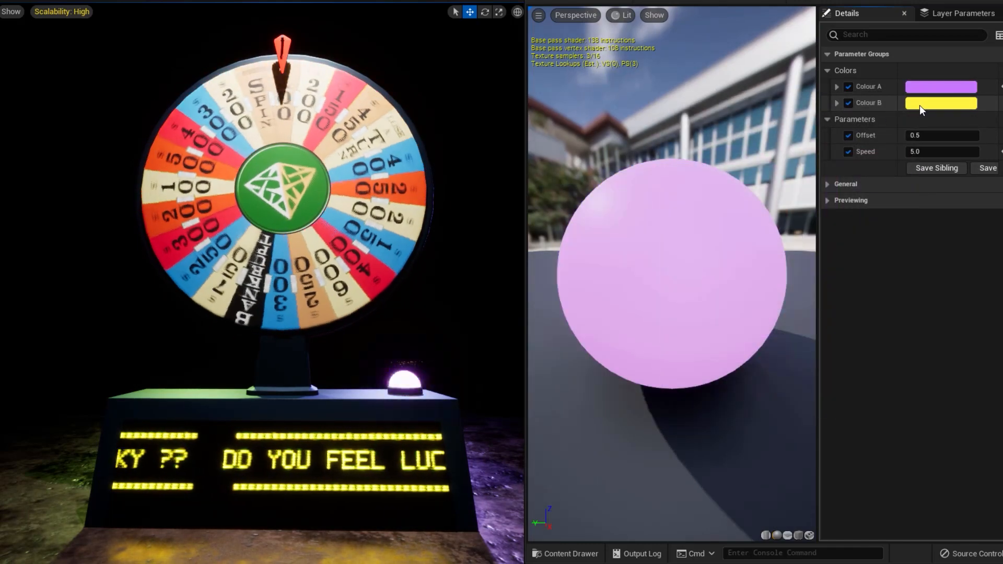
- Set MI_button's Colour B to green with hue about 126 and saturation 1.0
{"action": "left_click", "coordinate": [919, 105]}
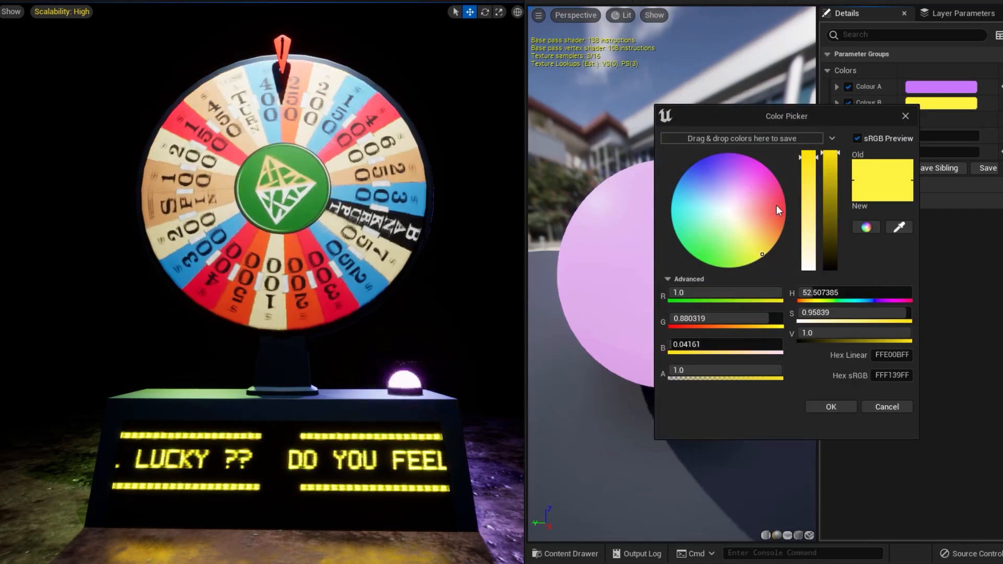
{"action": "left_click", "coordinate": [694, 257]}
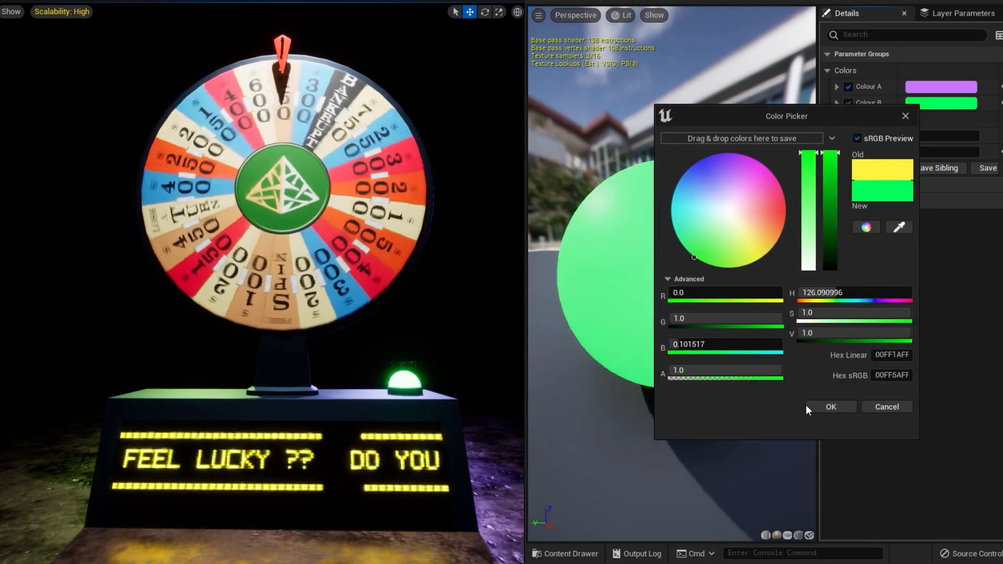
{"action": "left_click", "coordinate": [807, 405]}
- Disconnect the Lerp output from the Base Color input in the MM_button material graph, keeping its Emissive Color connection
{"action": "left_click", "coordinate": [834, 2]}
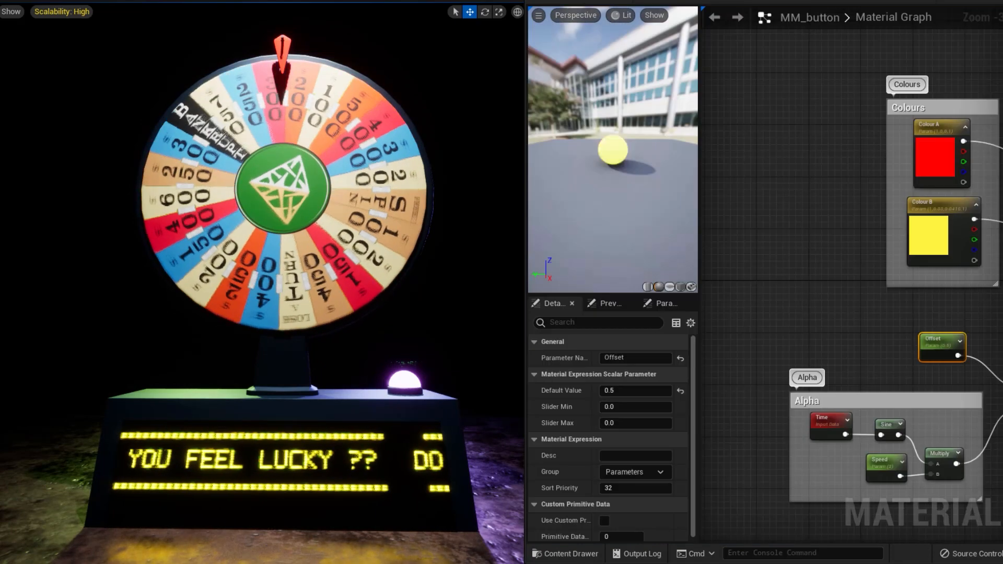
{"action": "right_click_drag", "start_coordinate": [905, 313], "coordinate": [704, 311]}
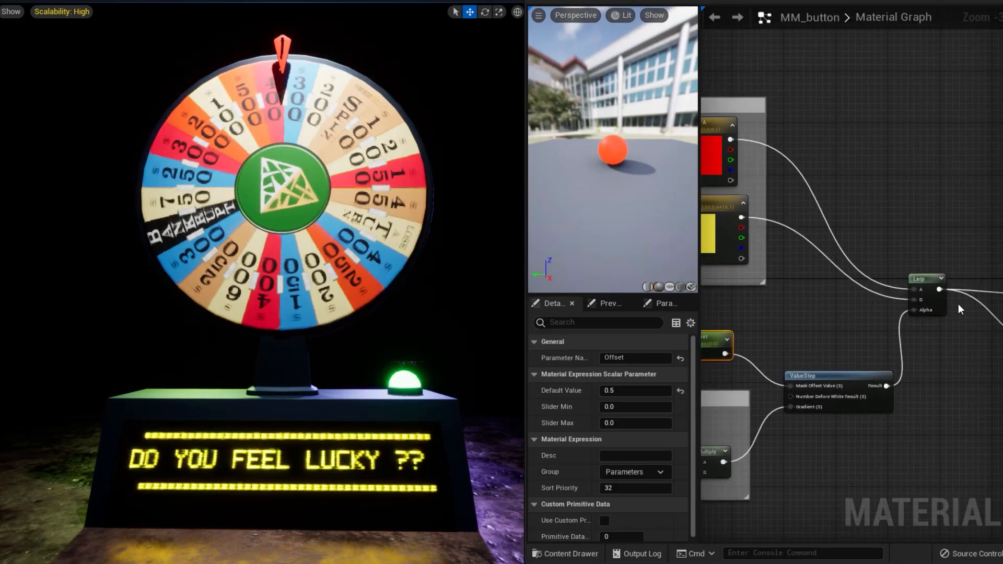
{"action": "right_click_drag", "start_coordinate": [958, 307], "coordinate": [843, 206]}
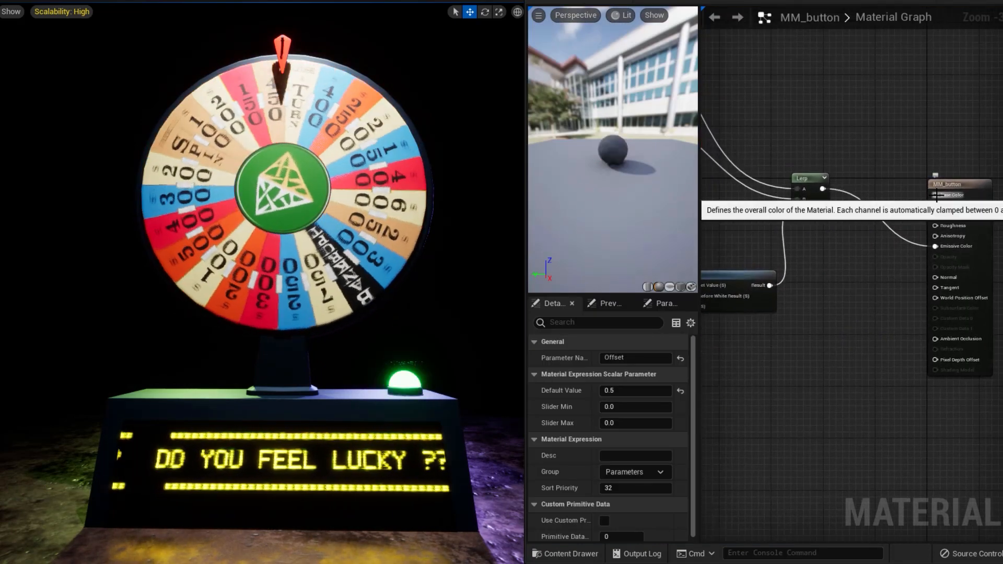
{"action": "left_click", "coordinate": [933, 195], "text": "alt"}
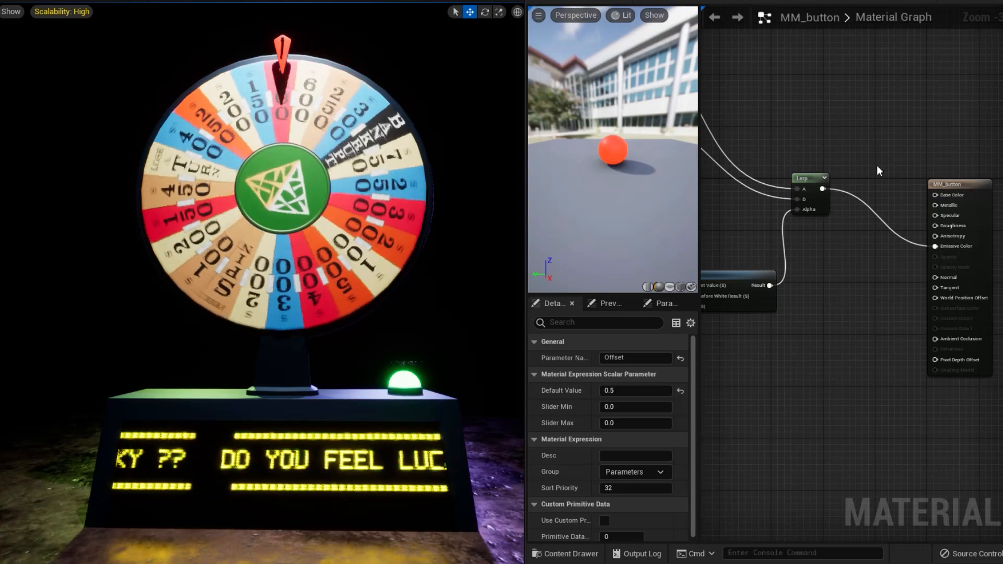
{"action": "left_click", "coordinate": [689, 3]}
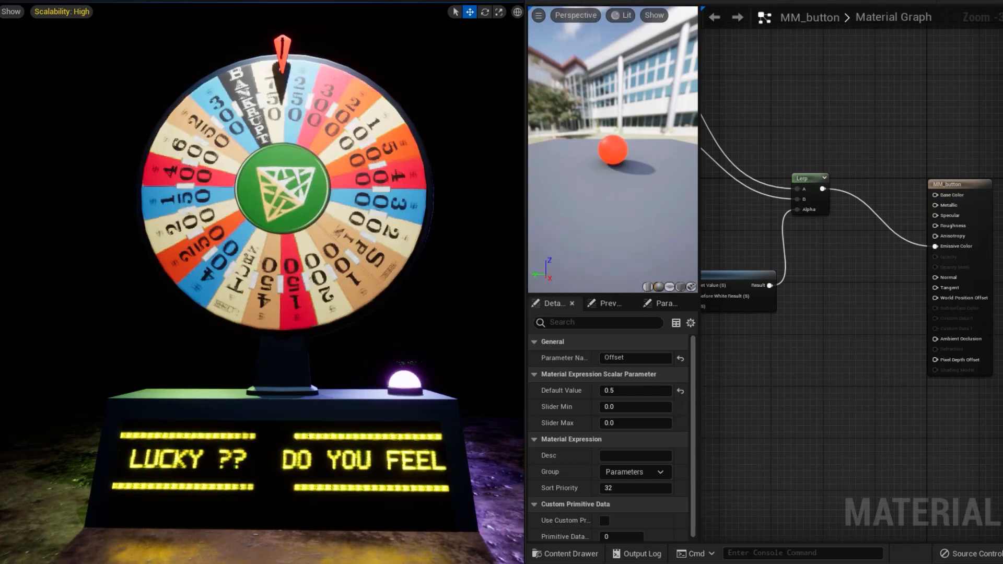
- Return to the MI_button instance and set Colour A to orange-red with hue about 4 and saturation 1.0
{"action": "left_click", "coordinate": [654, 2]}
{"action": "scroll", "coordinate": [262, 282], "scroll_direction": "up", "scroll_amount": 3}
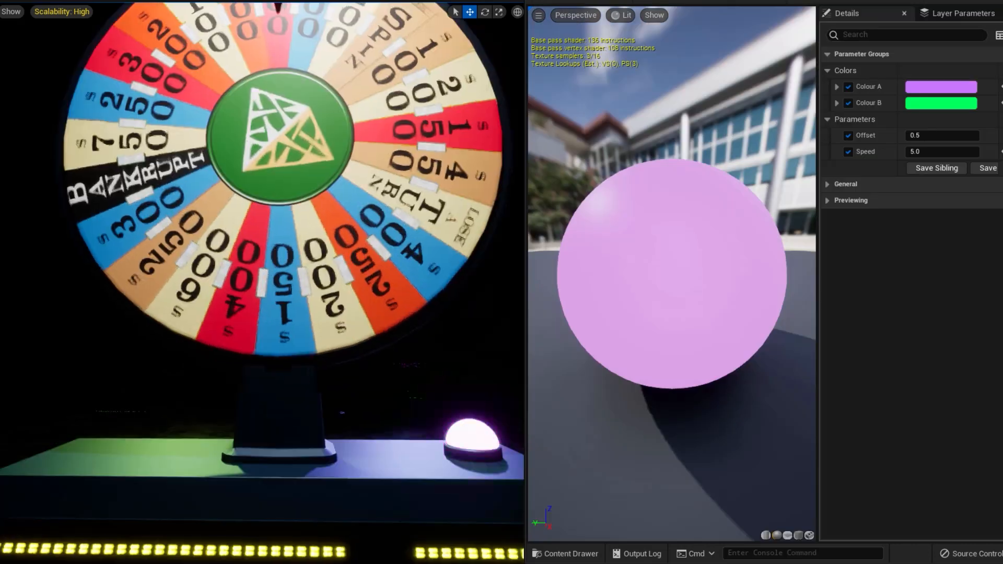
{"action": "scroll", "coordinate": [408, 427], "scroll_direction": "down", "scroll_amount": 3}
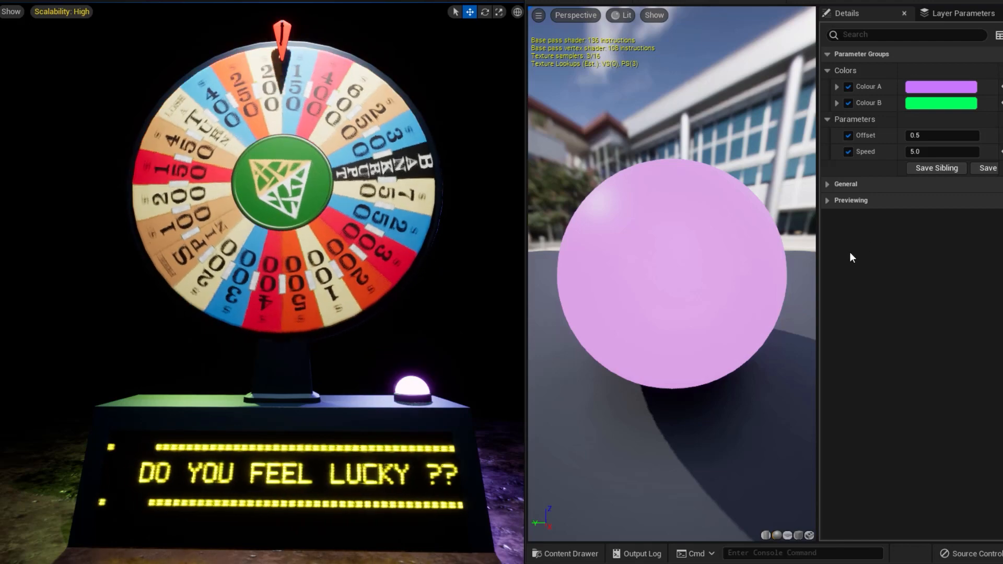
{"action": "left_click", "coordinate": [940, 86]}
{"action": "left_click_drag", "start_coordinate": [764, 157], "coordinate": [805, 195]}
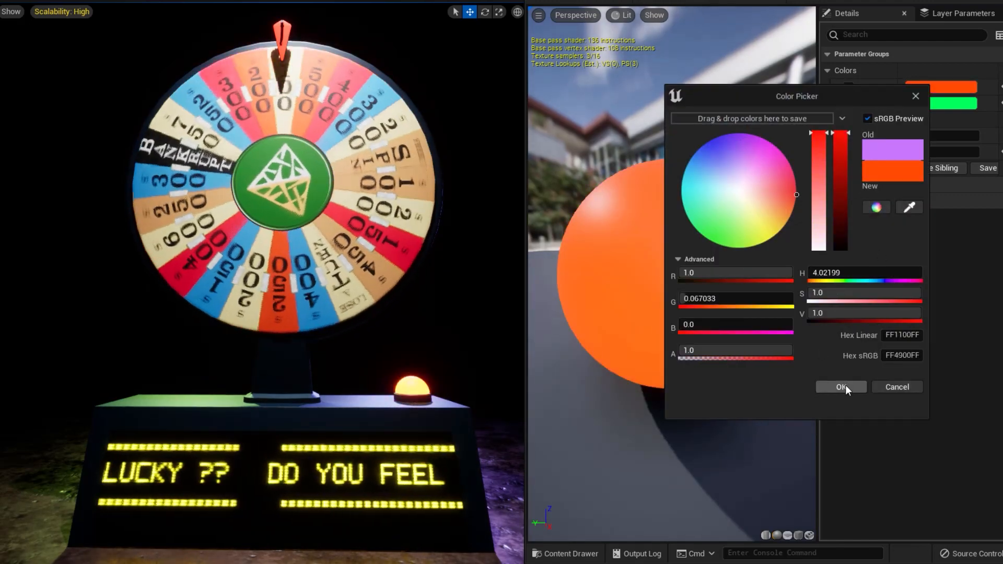
{"action": "left_click", "coordinate": [841, 387]}
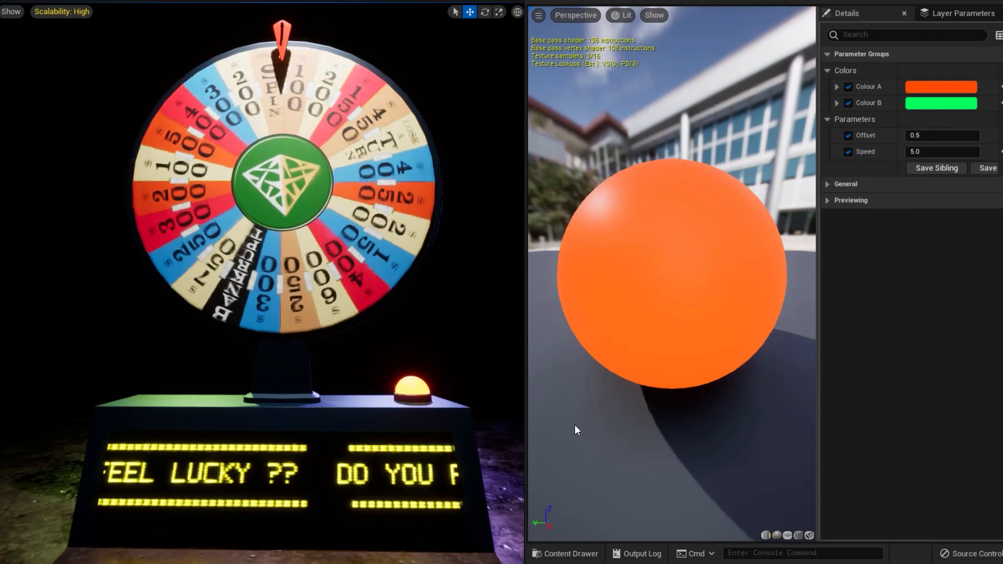